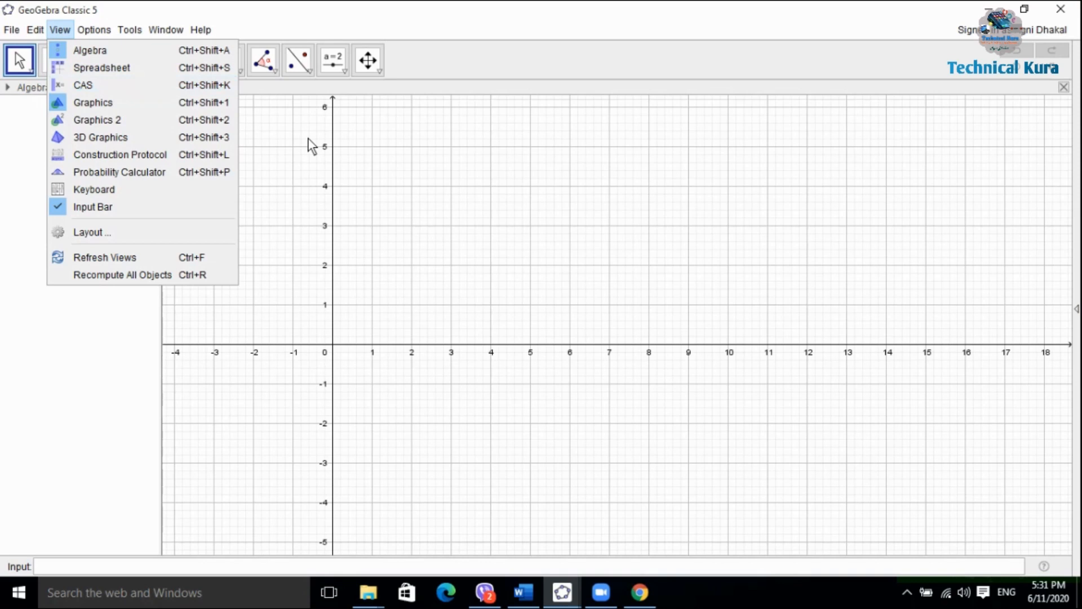
# - Show the Spreadsheet view and widen it so that columns A to F fit
pyautogui.click(171, 66)
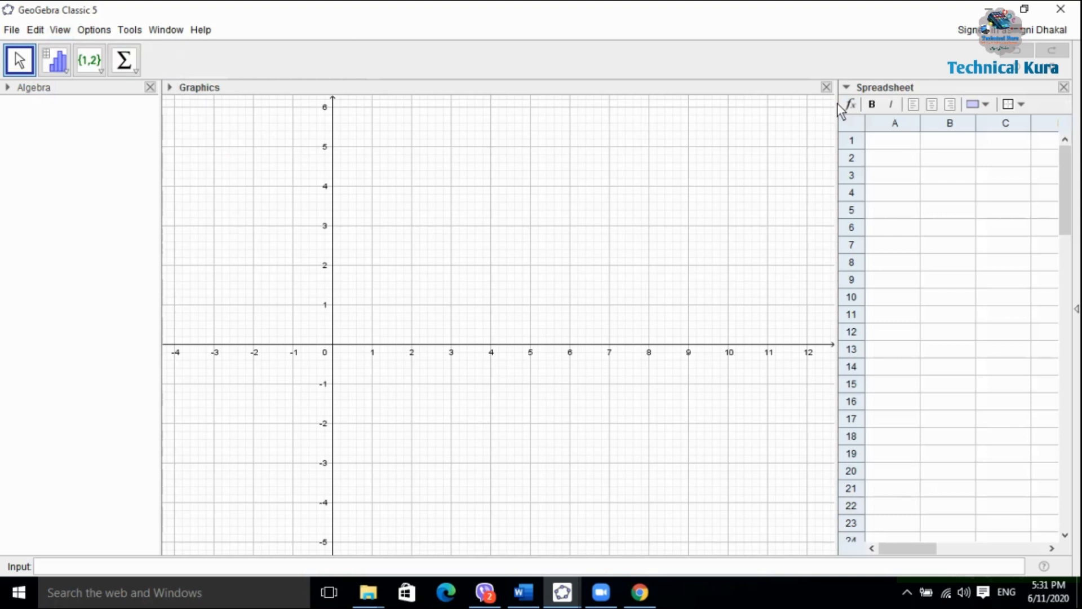
pyautogui.moveTo(837, 103); pyautogui.dragTo(712, 100)
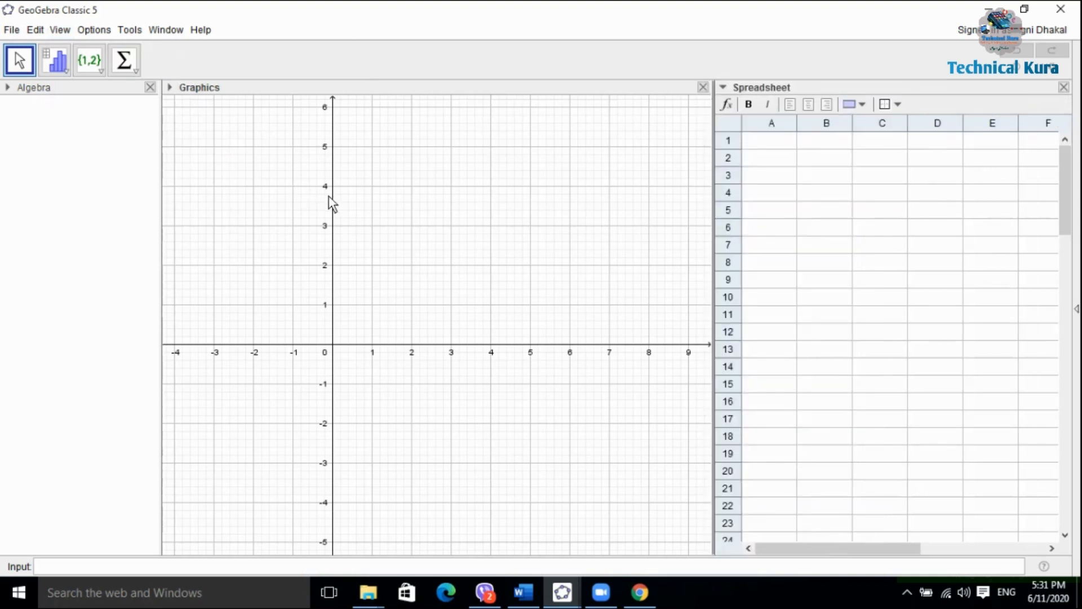
# - Hide the coordinate axes in the Graphics view while leaving the grid shown
pyautogui.click(170, 86)
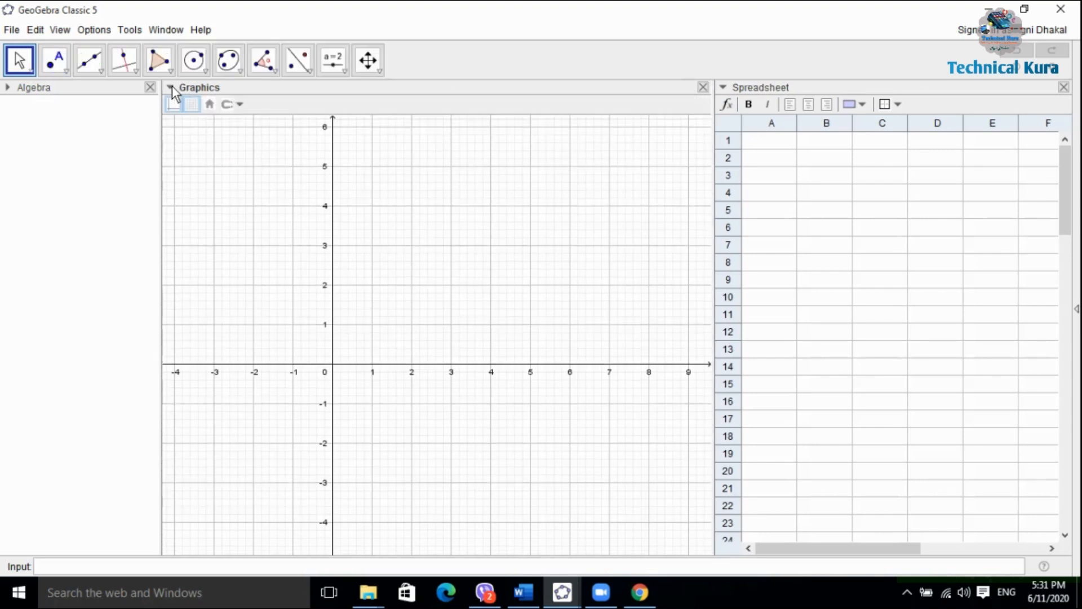
pyautogui.click(174, 103)
pyautogui.click(192, 105)
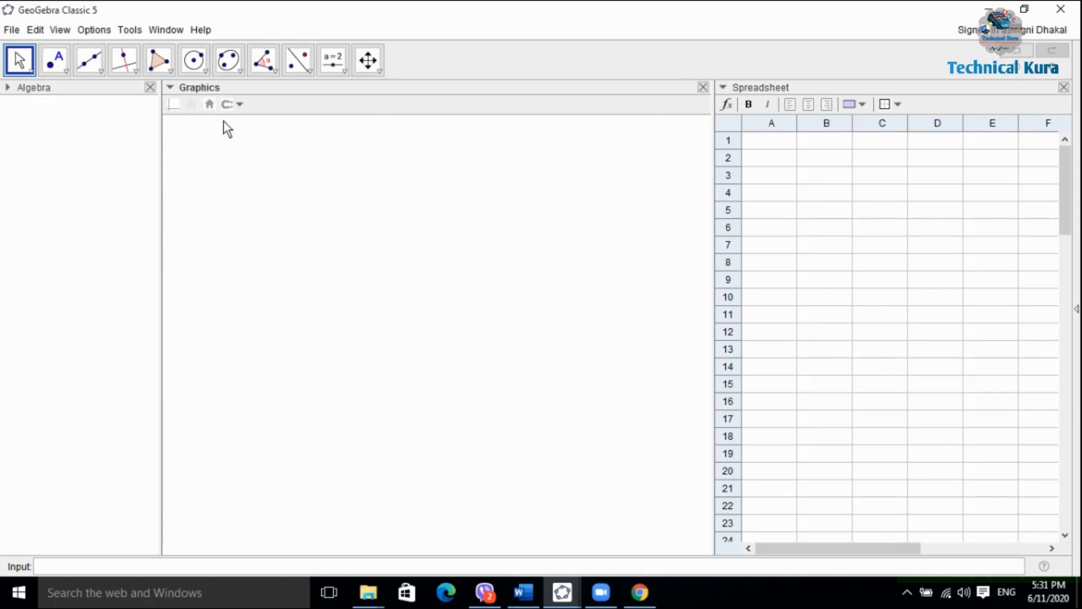
pyautogui.click(192, 105)
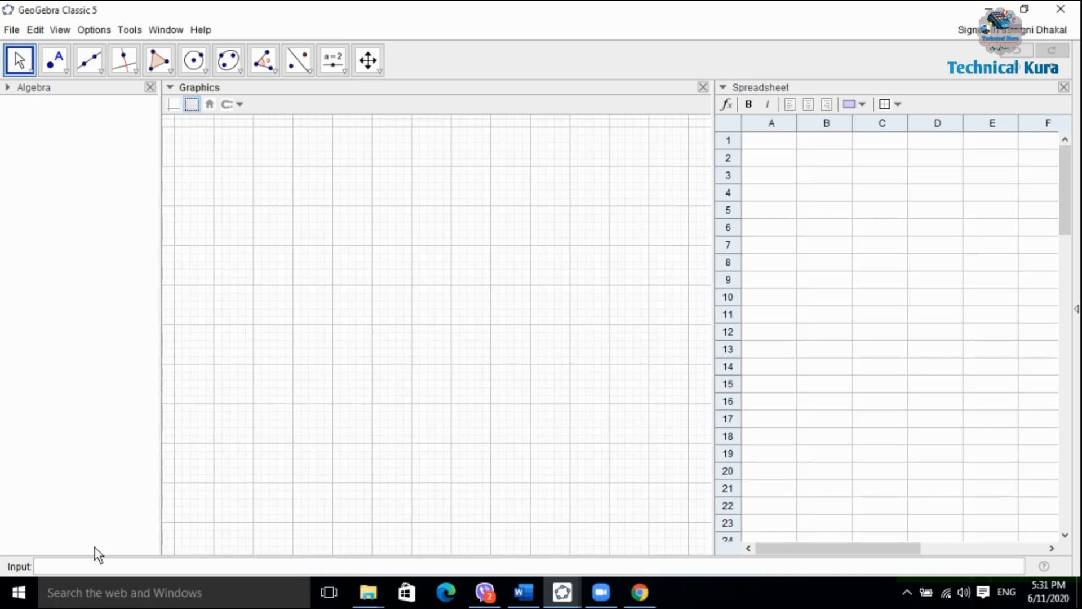
pyautogui.click(80, 564)
# - Add the text "marks" near the upper-left corner of the Graphics view
pyautogui.click(343, 66)
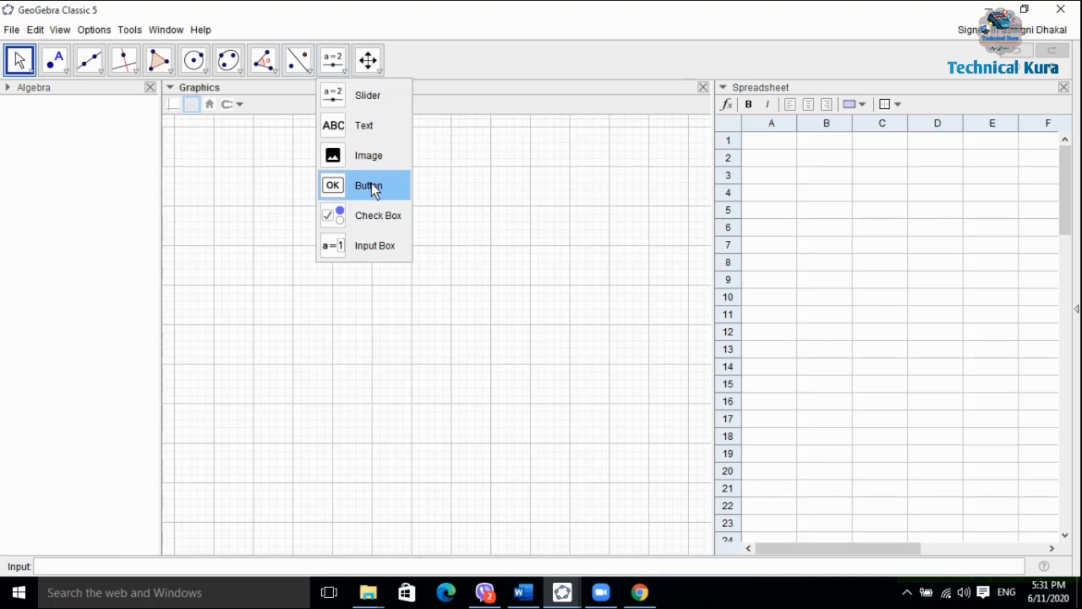
pyautogui.click(371, 128)
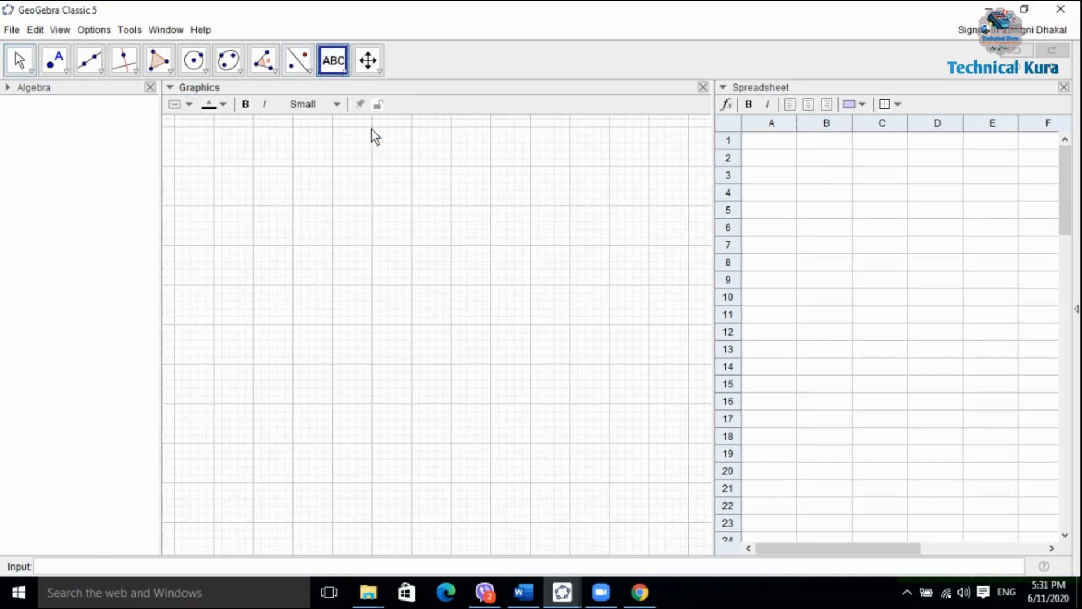
pyautogui.click(198, 148)
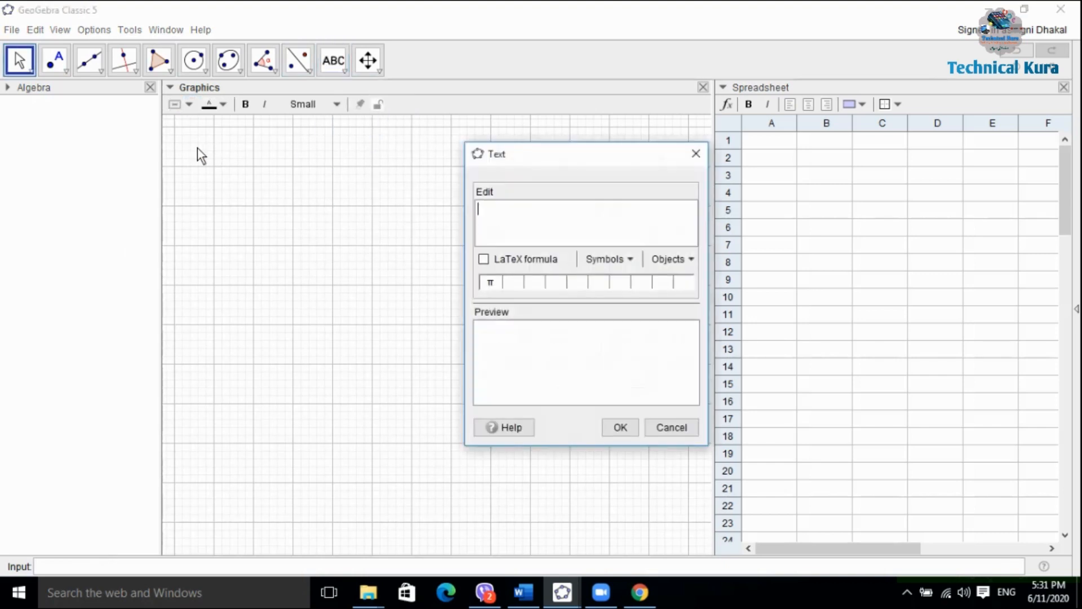
pyautogui.write('marks')
pyautogui.press('Return')
pyautogui.click(619, 427)
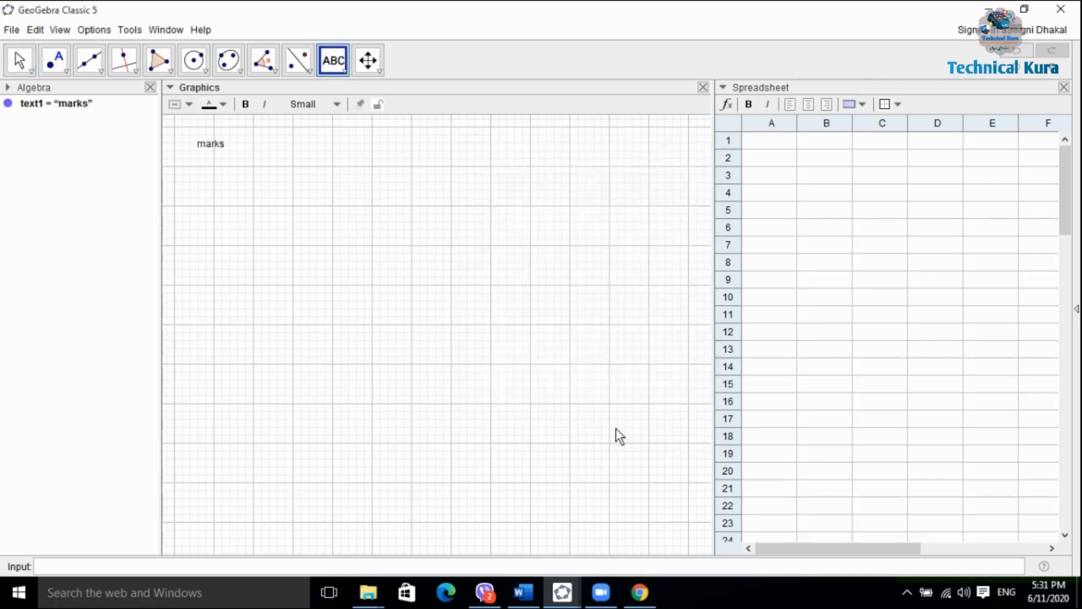
# - Add the text "frequency" to the right of "marks" and line the two labels up at the same height
pyautogui.click(273, 145)
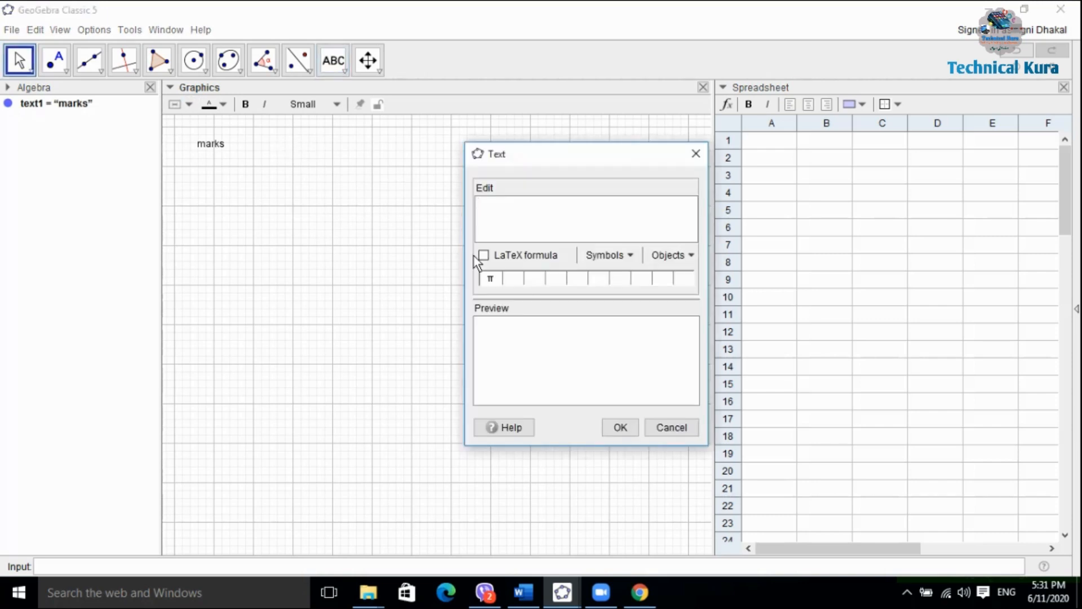
pyautogui.write('frequency')
pyautogui.click(620, 427)
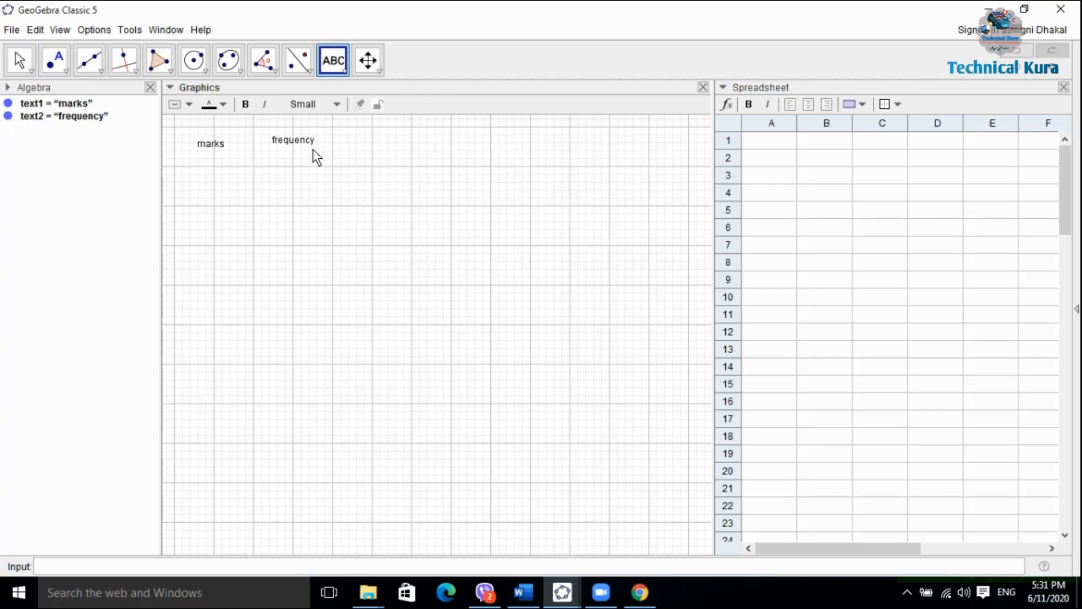
pyautogui.moveTo(305, 143); pyautogui.dragTo(303, 149)
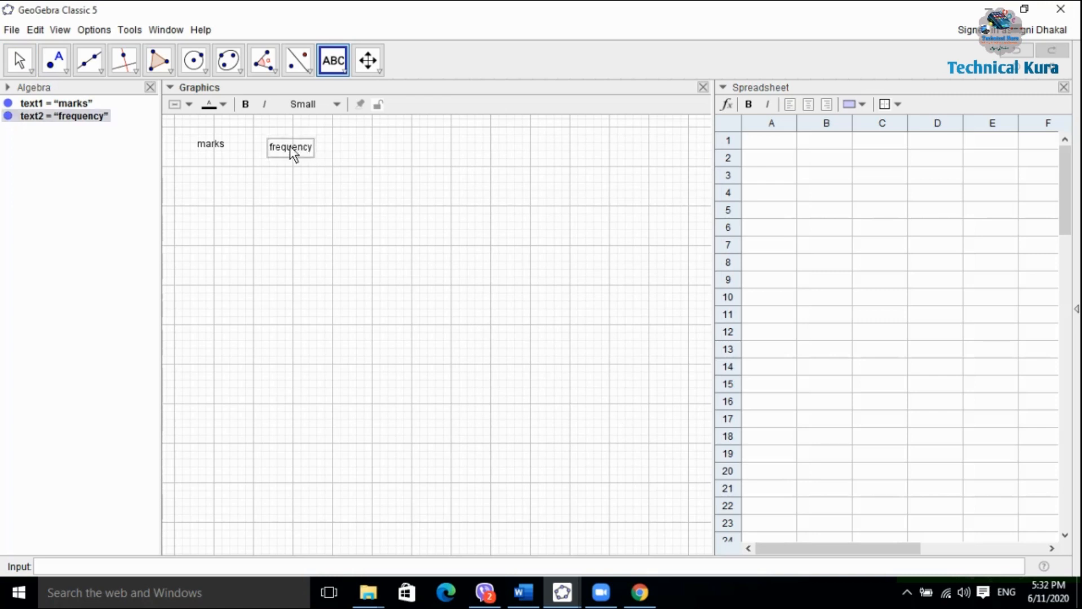
pyautogui.moveTo(215, 145); pyautogui.dragTo(216, 151)
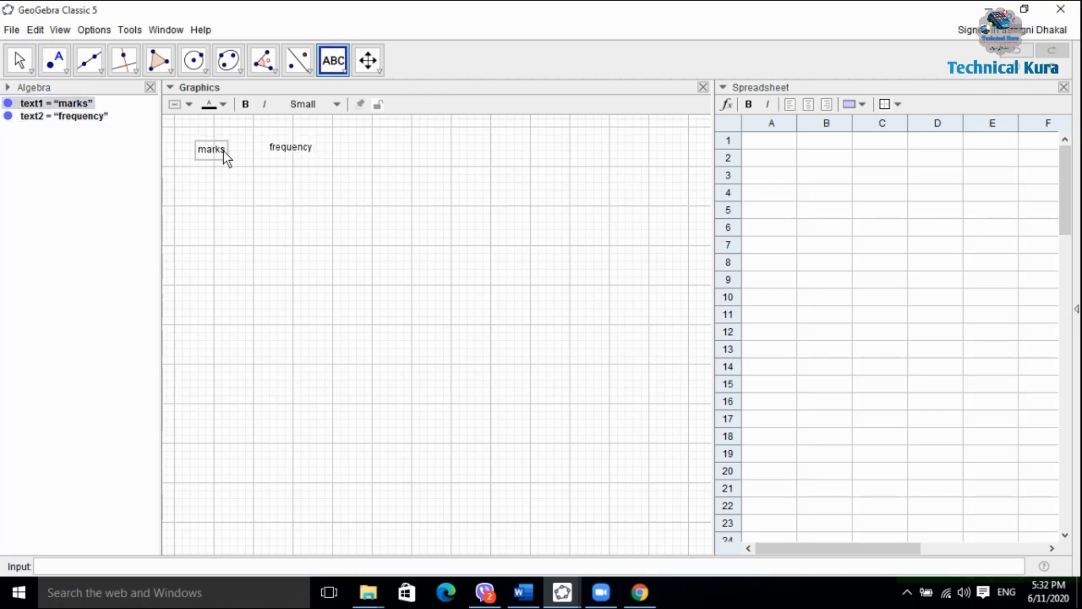
pyautogui.click(285, 154)
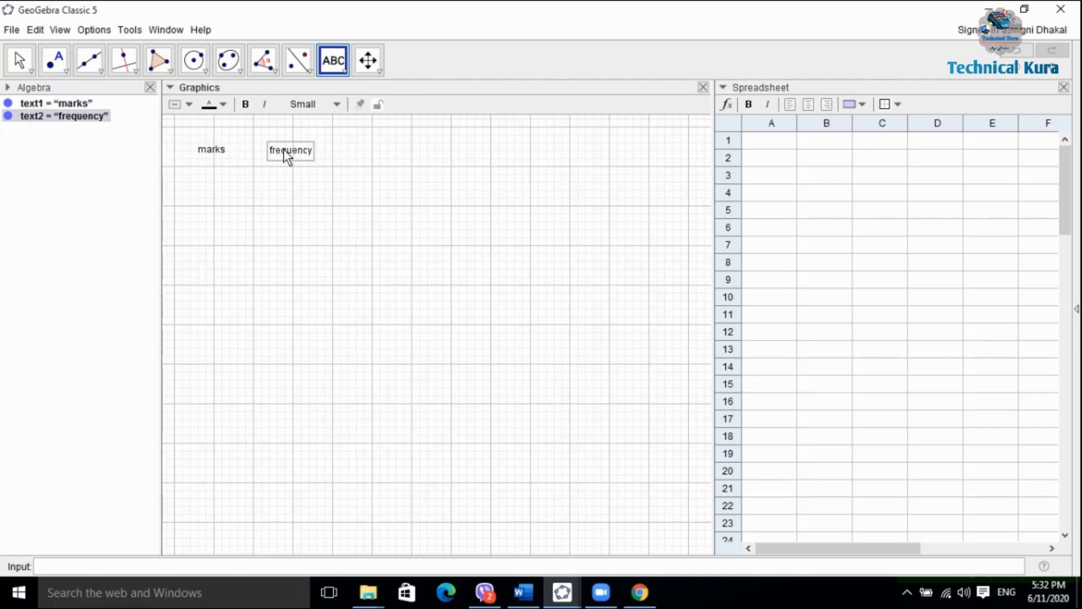
# - Set the "frequency" label's text size to Medium and its foreground color to red
pyautogui.rightClick(281, 151)
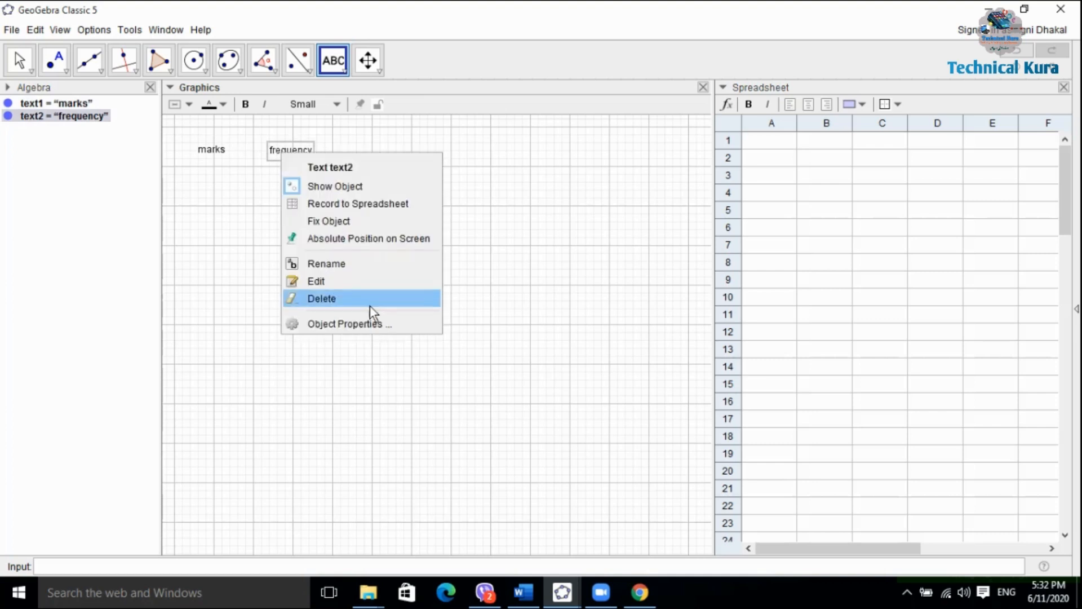
pyautogui.click(371, 323)
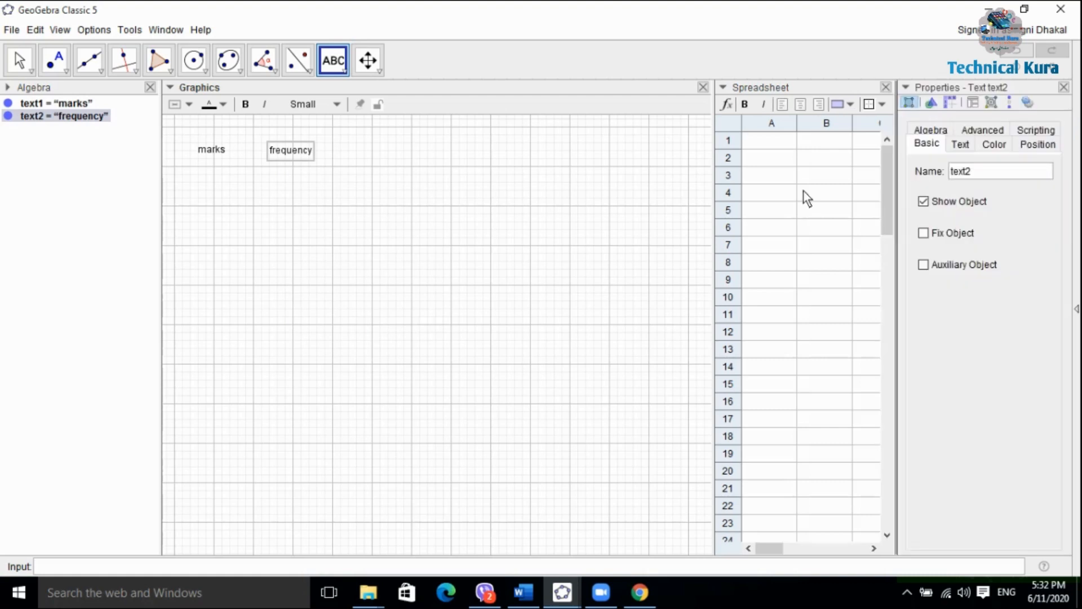
pyautogui.click(965, 144)
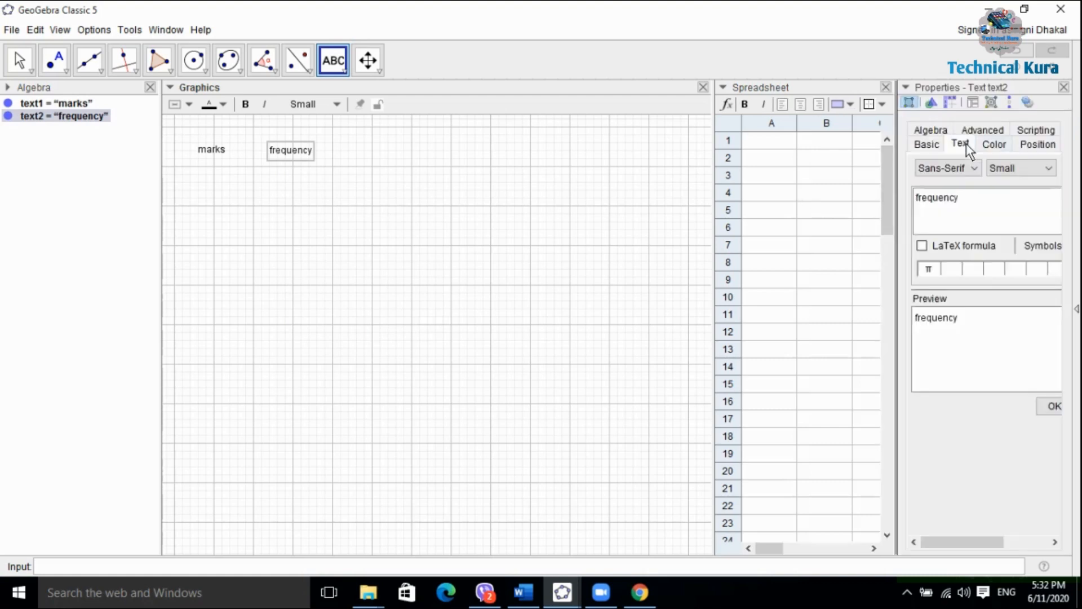
pyautogui.click(994, 172)
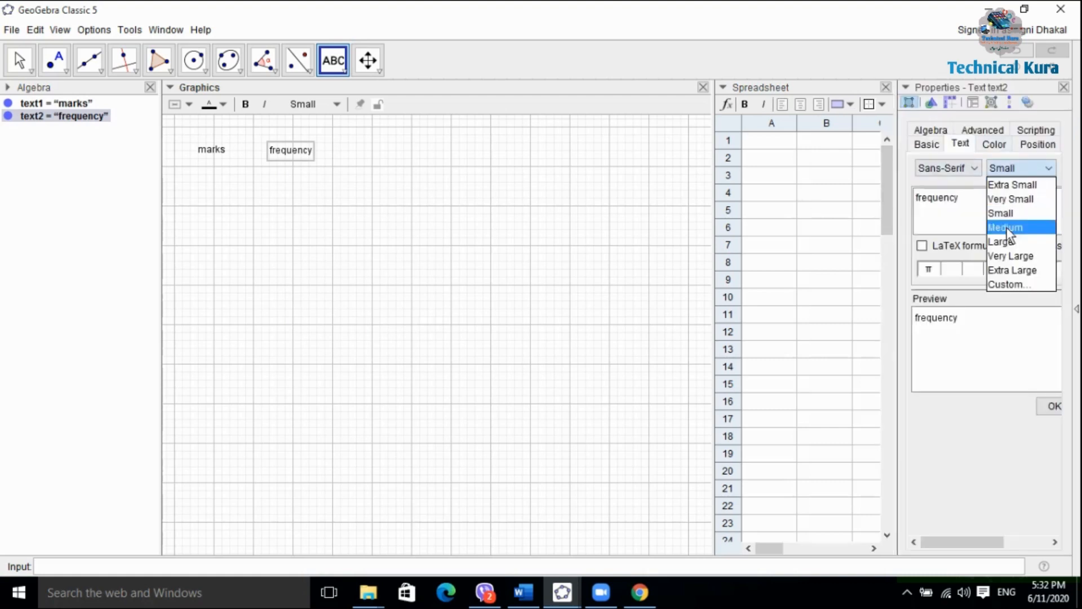
pyautogui.click(1006, 227)
pyautogui.click(994, 144)
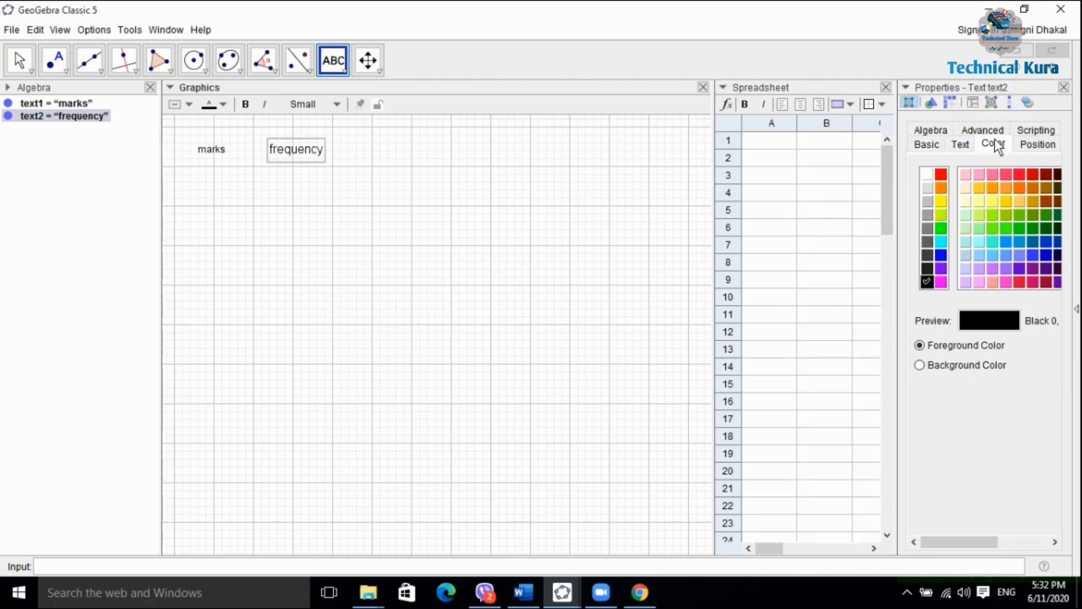
pyautogui.click(941, 175)
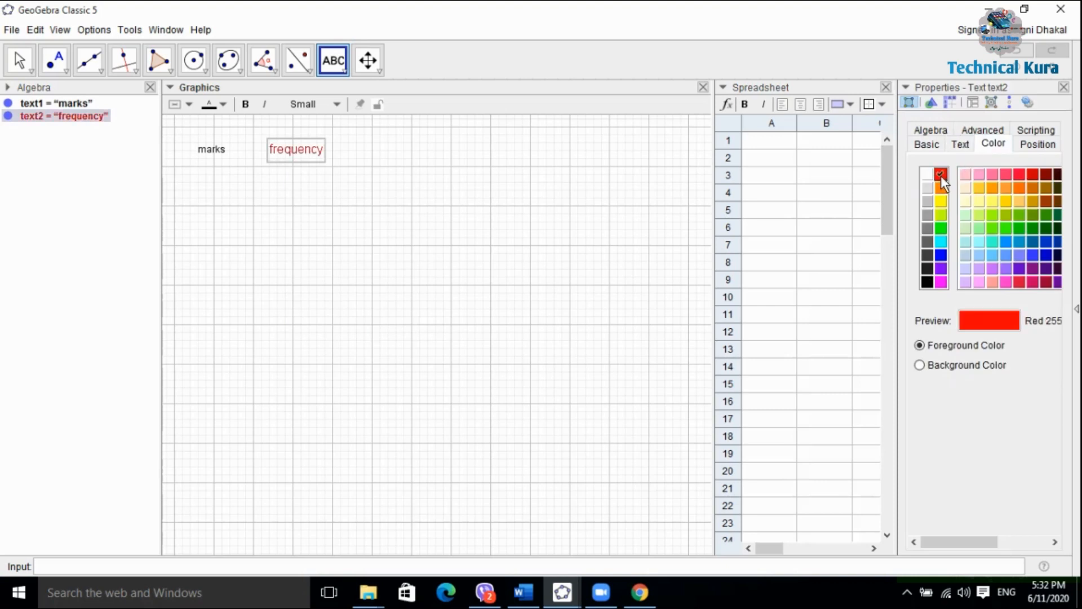
# - Try to make the "frequency" label bold and close its properties view
pyautogui.click(245, 103)
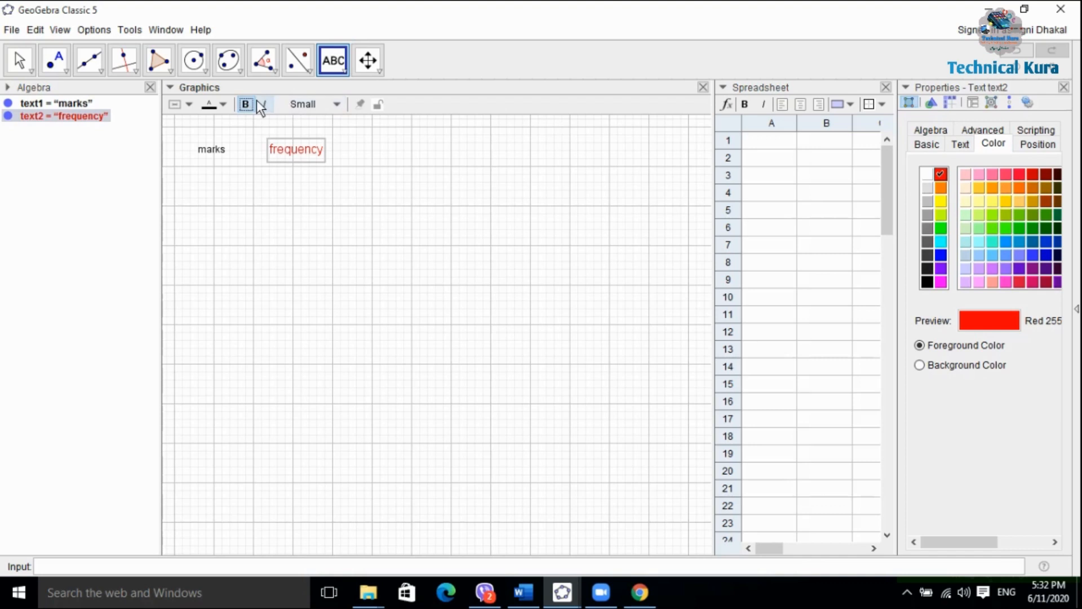
pyautogui.click(657, 208)
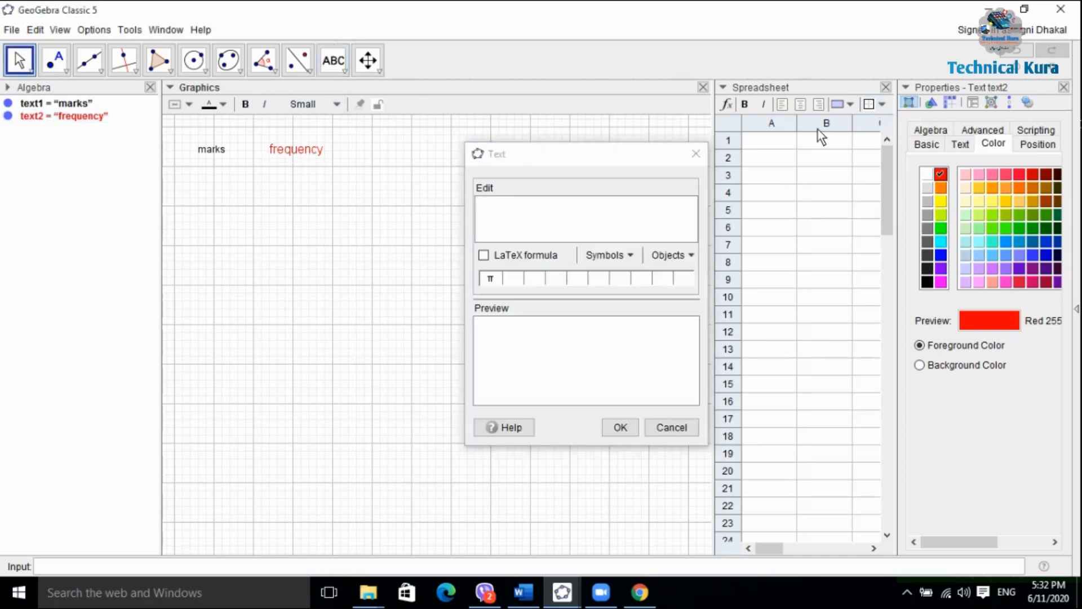
pyautogui.click(699, 153)
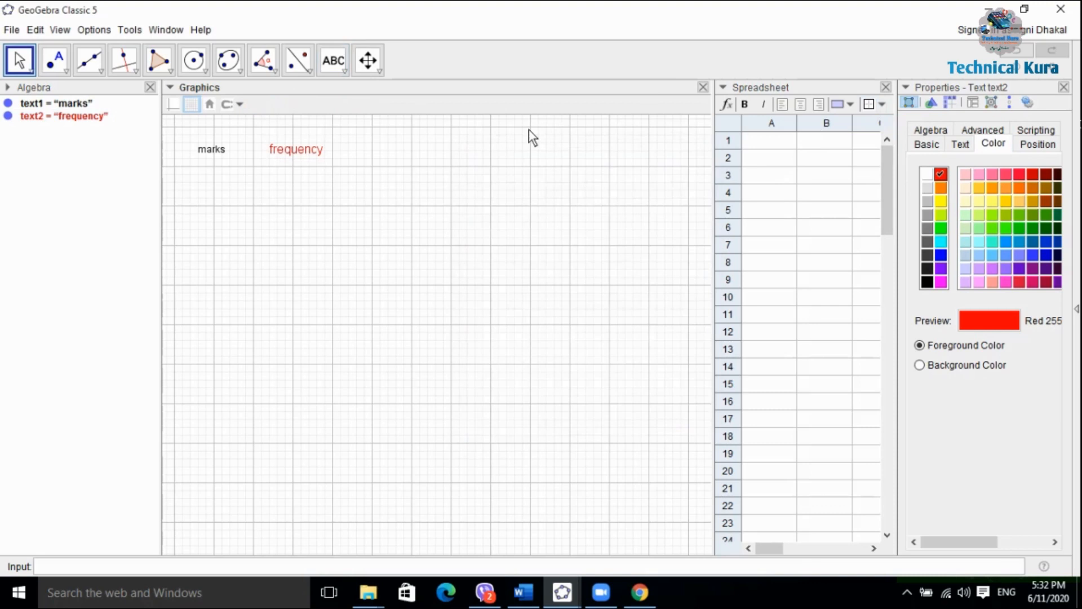
pyautogui.click(1064, 86)
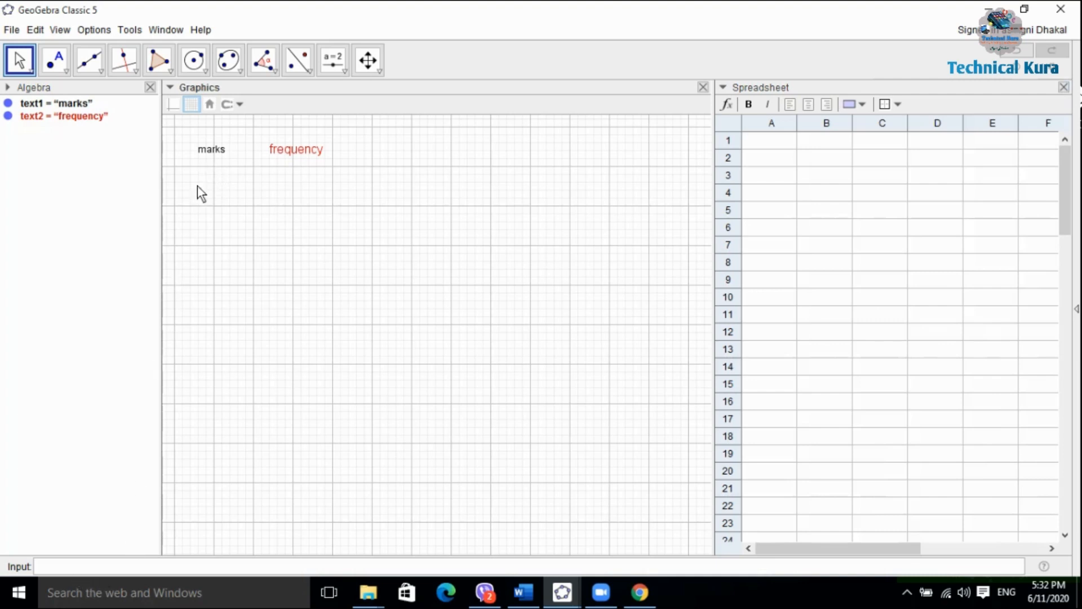
# - Define four numbers for the marks: a = 1, b = 2, c = 3 and d = 4
pyautogui.click(59, 572)
pyautogui.write('a = 1')
pyautogui.press('Return')
pyautogui.write('b')
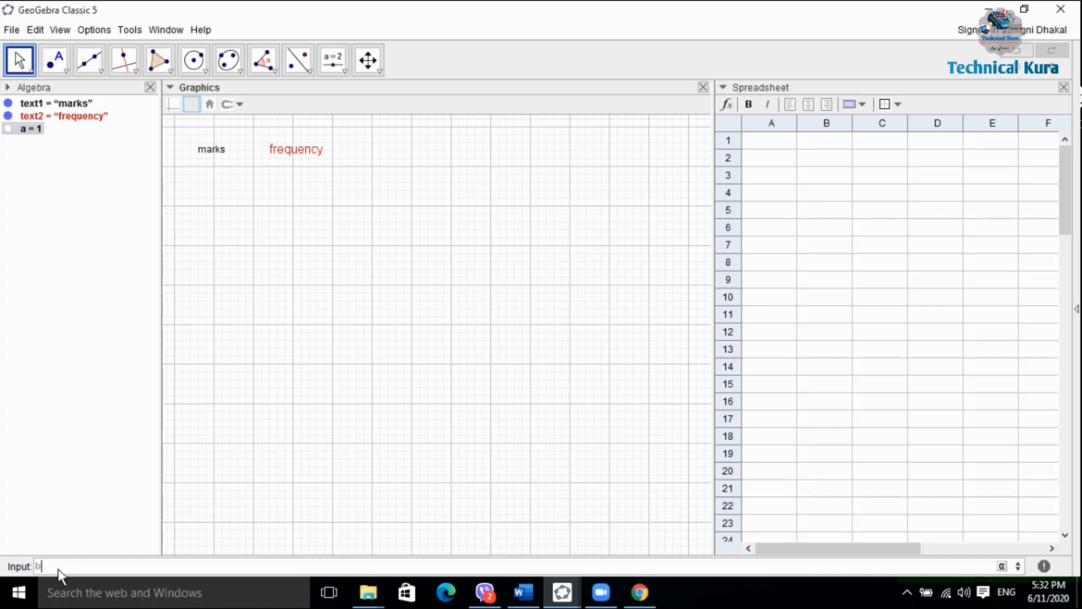
pyautogui.write(' = 2')
pyautogui.press('Return')
pyautogui.write('c ')
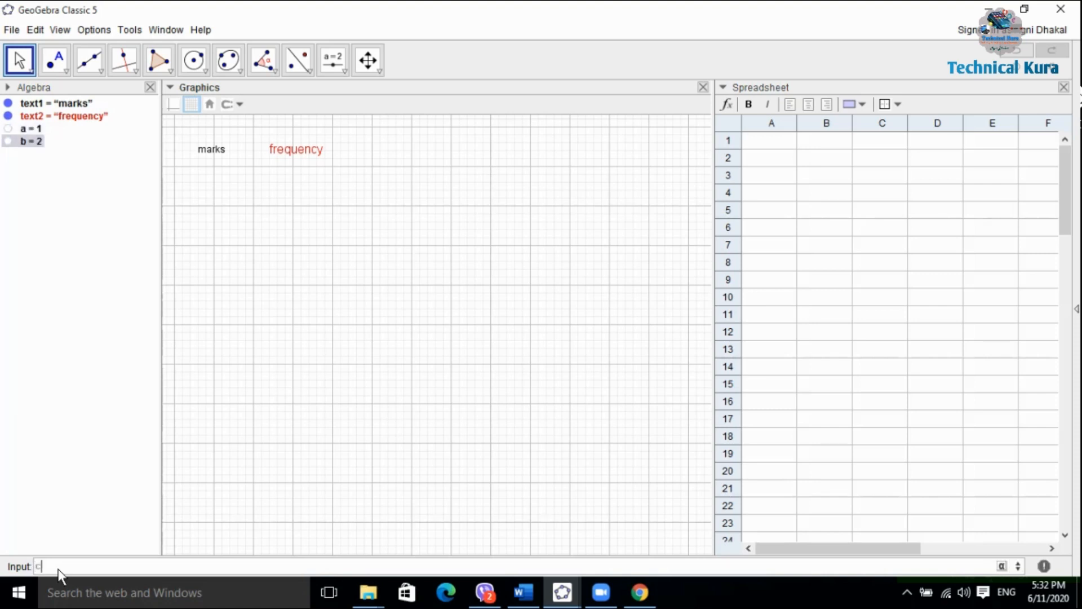
pyautogui.write('= 3')
pyautogui.press('Return')
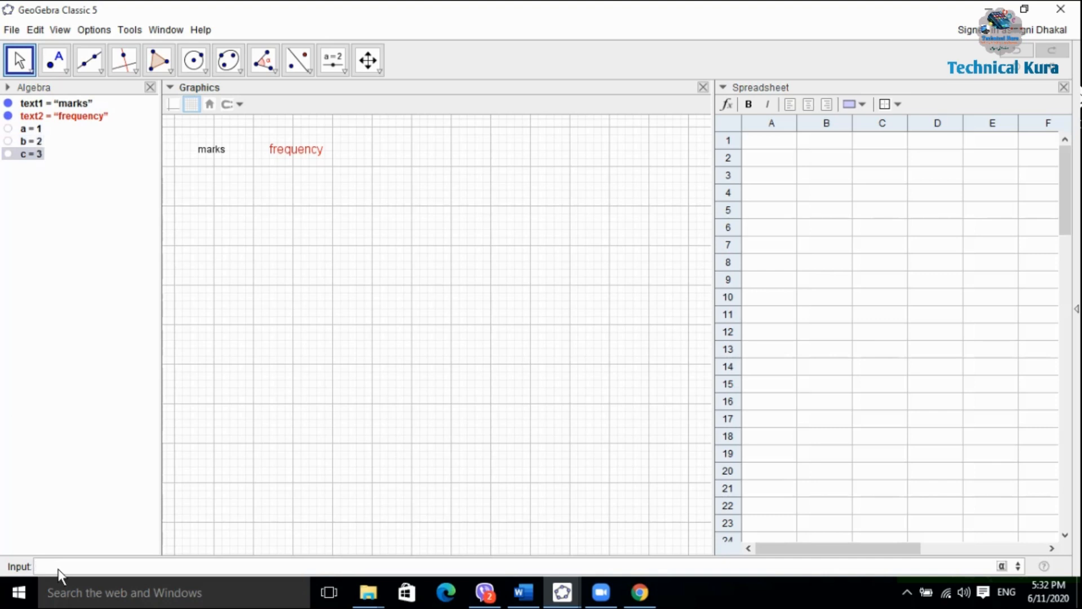
pyautogui.write('d = 4')
pyautogui.press('Return')
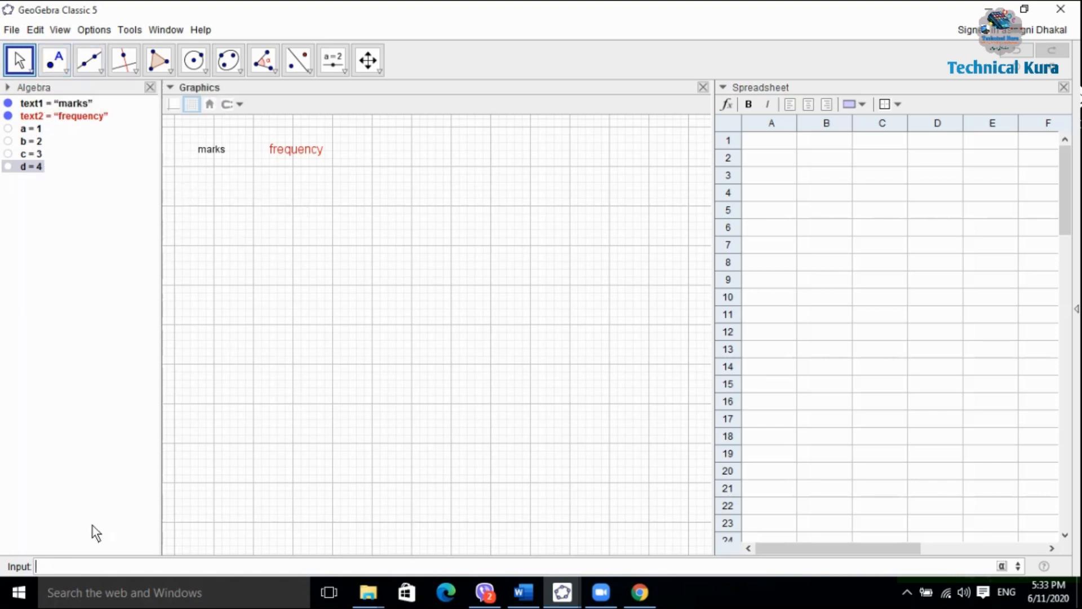
# - Define four numbers for the frequencies: a2 = 2, b2 = 4, c2 = 4 and d2 = 5
pyautogui.write('a2=2')
pyautogui.press('Return')
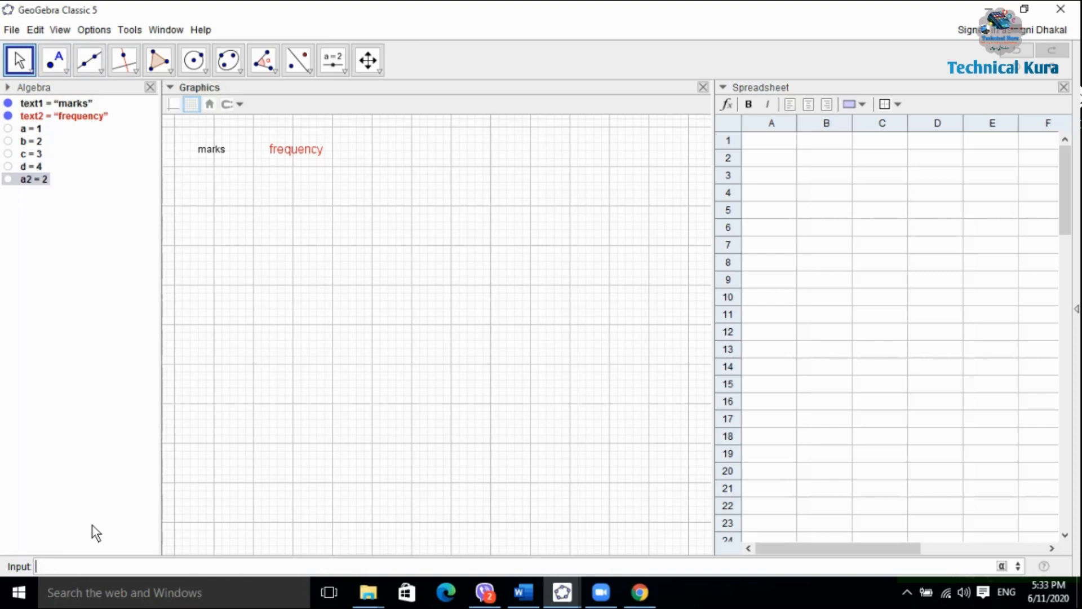
pyautogui.write('b2 = 4')
pyautogui.press('Return')
pyautogui.write('c2')
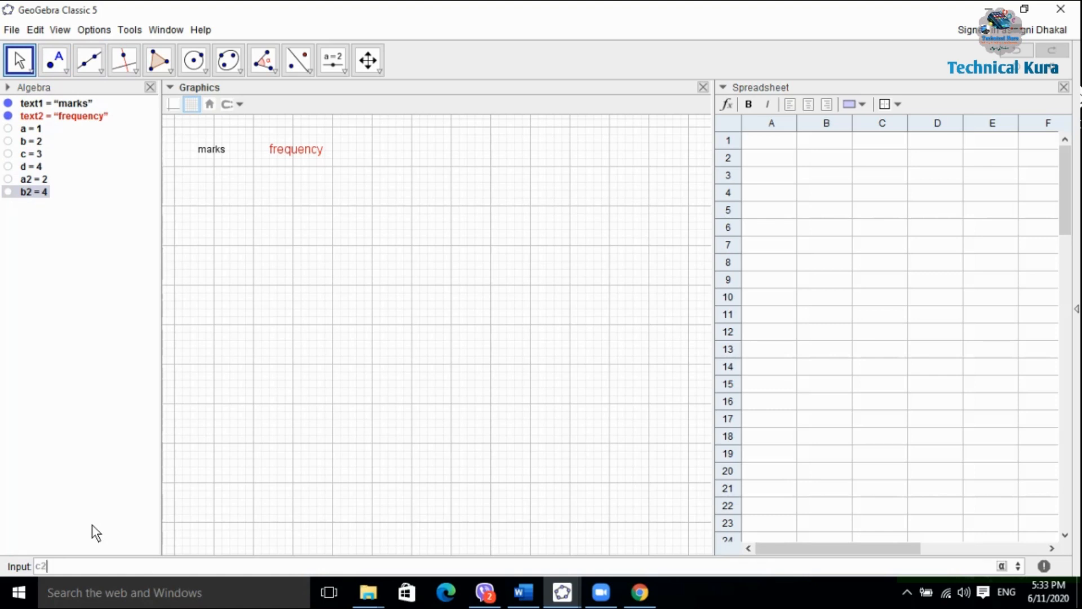
pyautogui.write('=4')
pyautogui.press('Return')
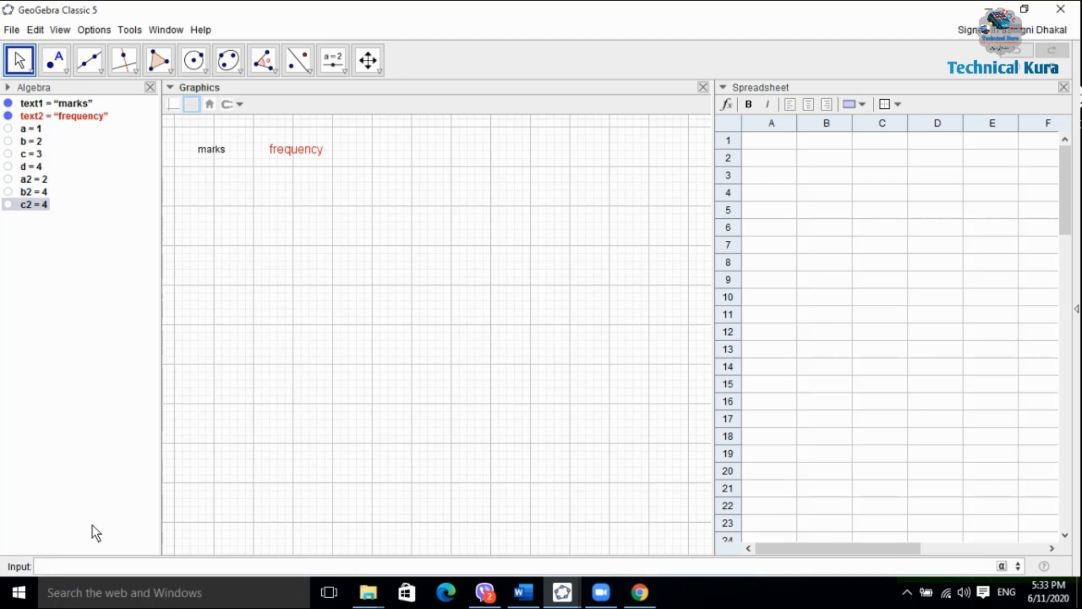
pyautogui.write('d2 = 5')
pyautogui.press('Return')
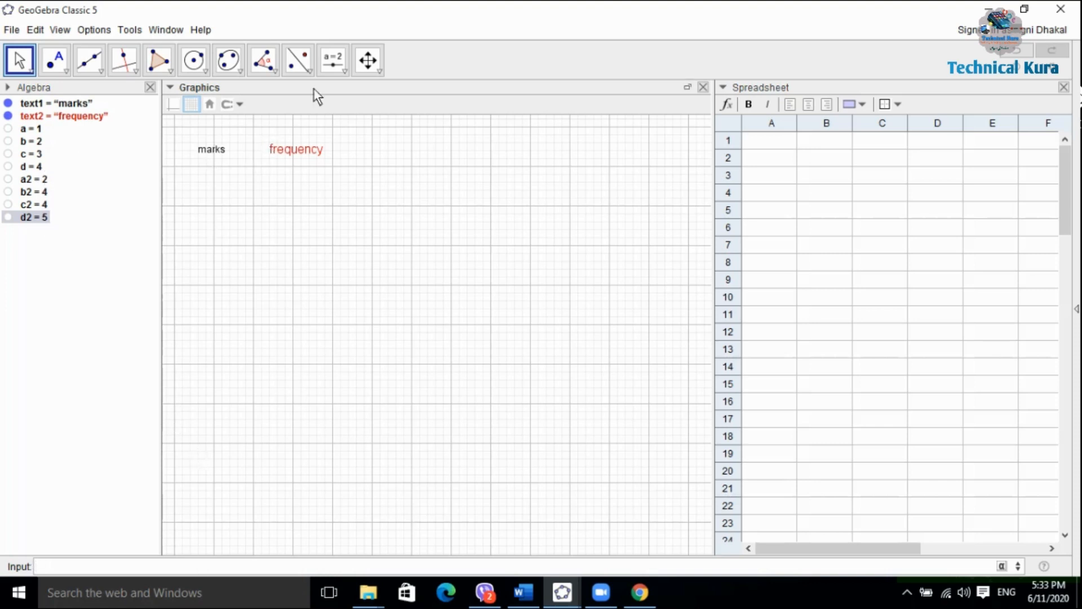
# - Insert an input box captioned "a=" below the "marks" label and link it to the number a
pyautogui.click(340, 70)
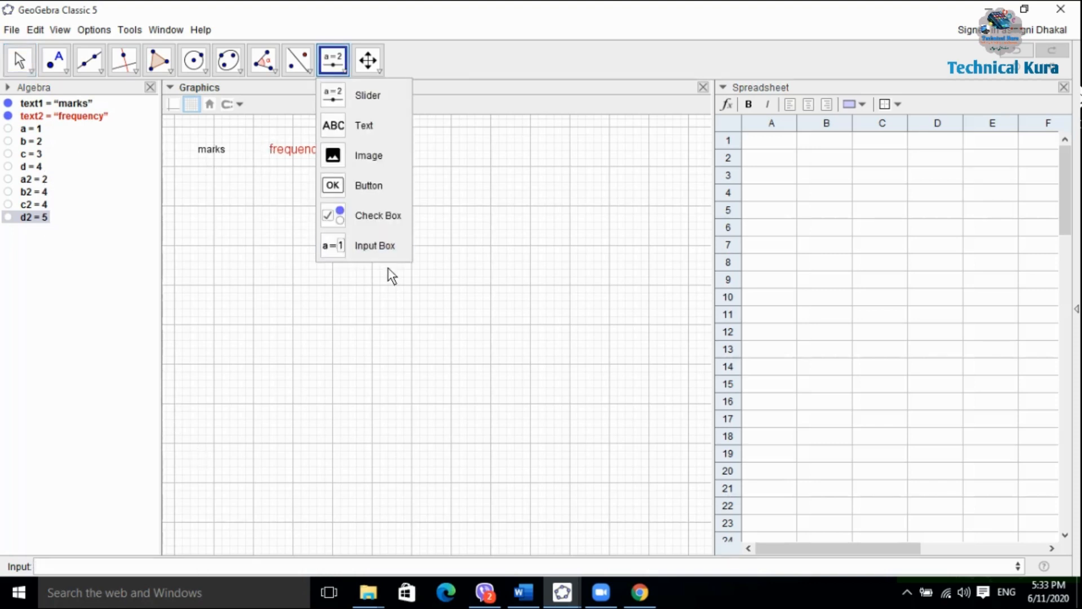
pyautogui.click(378, 246)
pyautogui.click(196, 181)
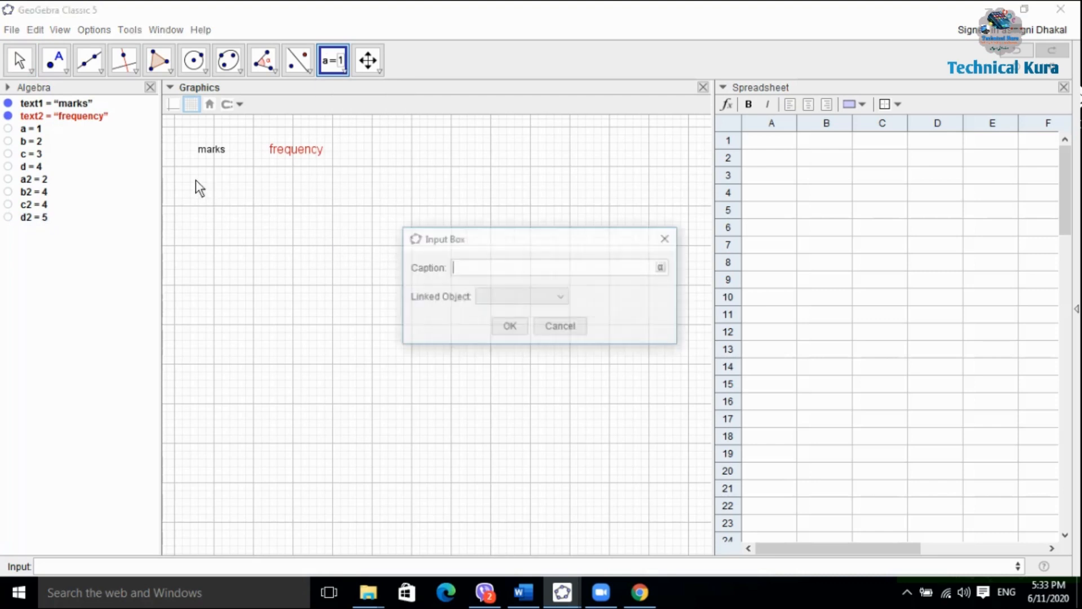
pyautogui.click(475, 269)
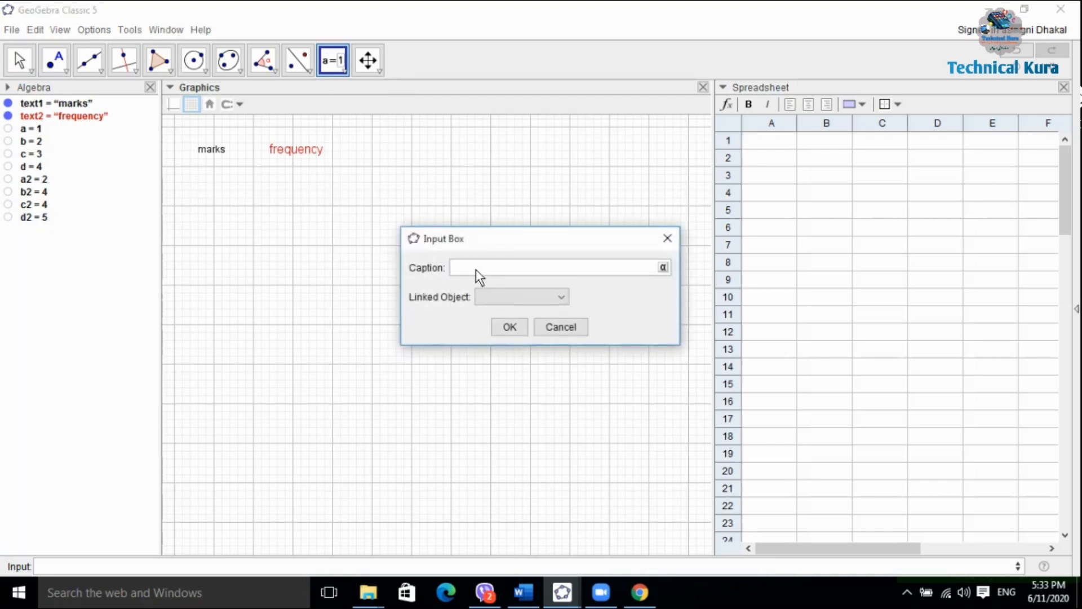
pyautogui.write('a=')
pyautogui.click(558, 297)
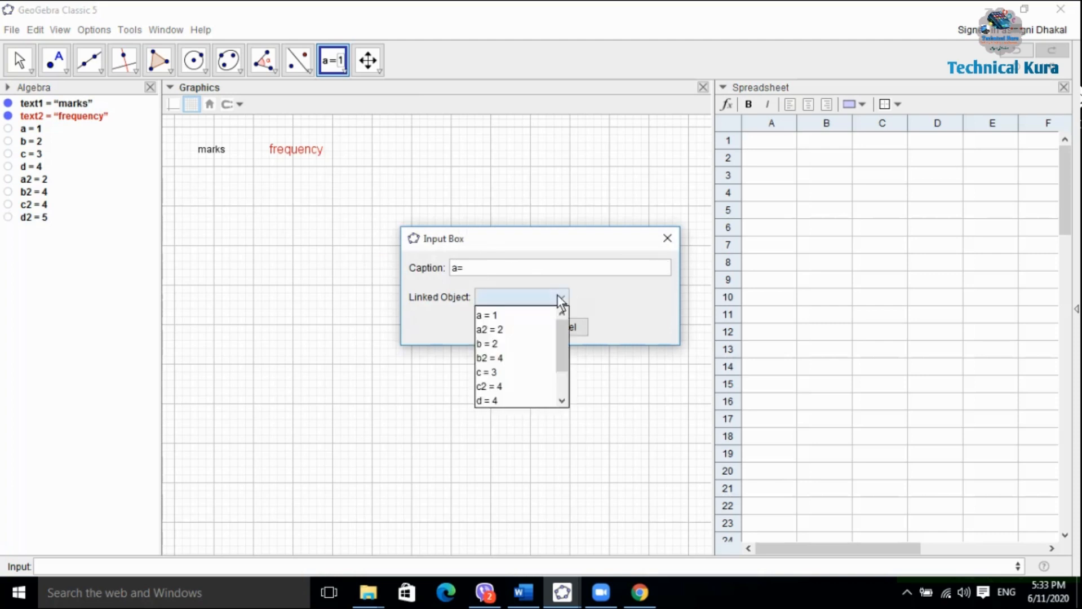
pyautogui.click(517, 314)
pyautogui.click(512, 324)
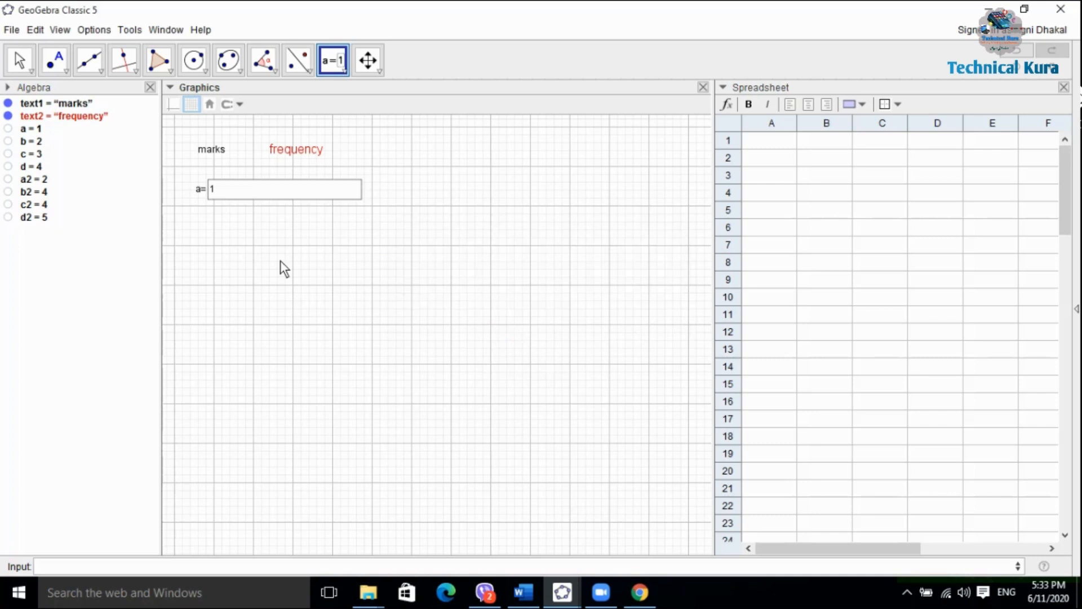
# - Add an input box captioned "b=" below the "a=" box, linked to the number b
pyautogui.click(218, 215)
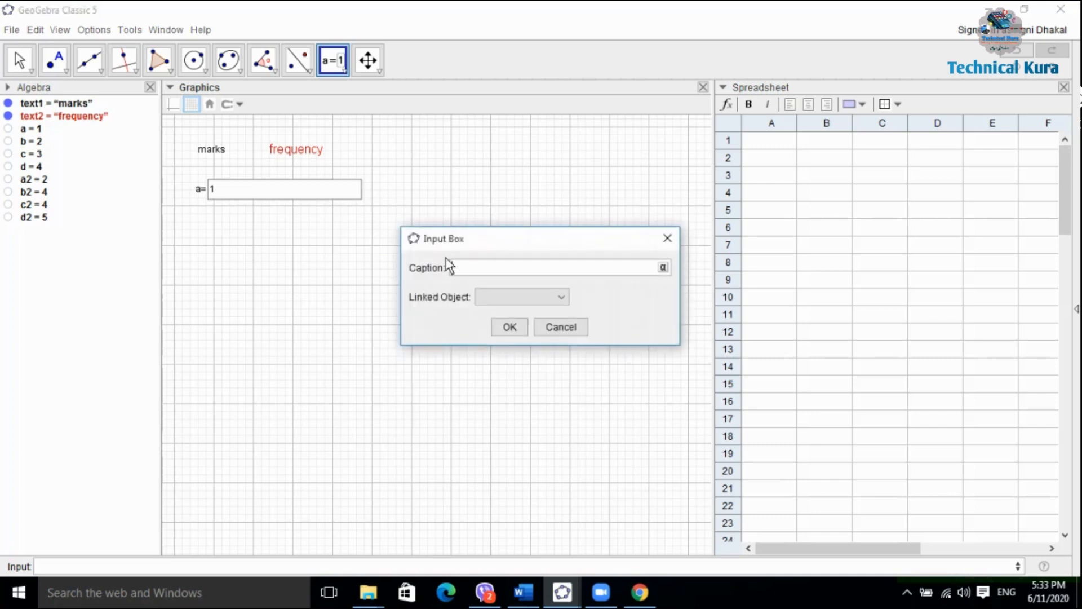
pyautogui.write('b=')
pyautogui.click(535, 296)
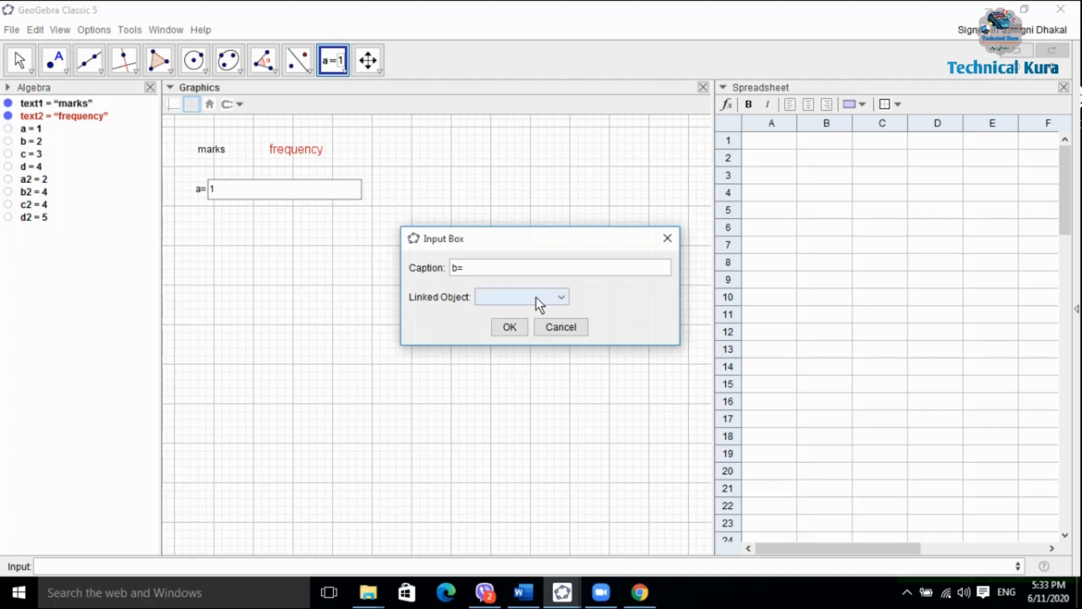
pyautogui.click(563, 294)
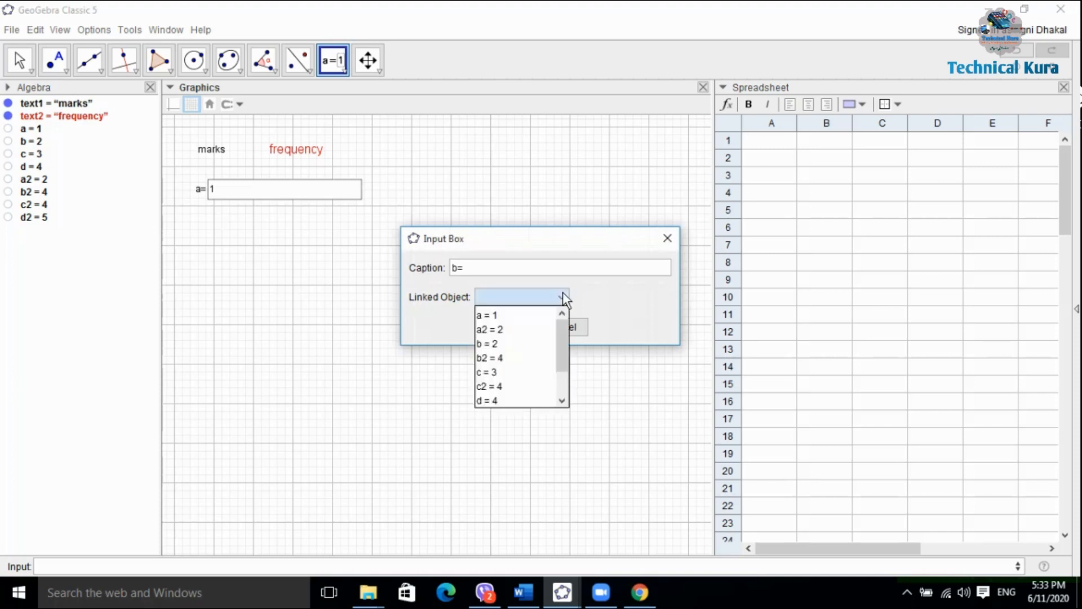
pyautogui.click(518, 342)
pyautogui.click(509, 325)
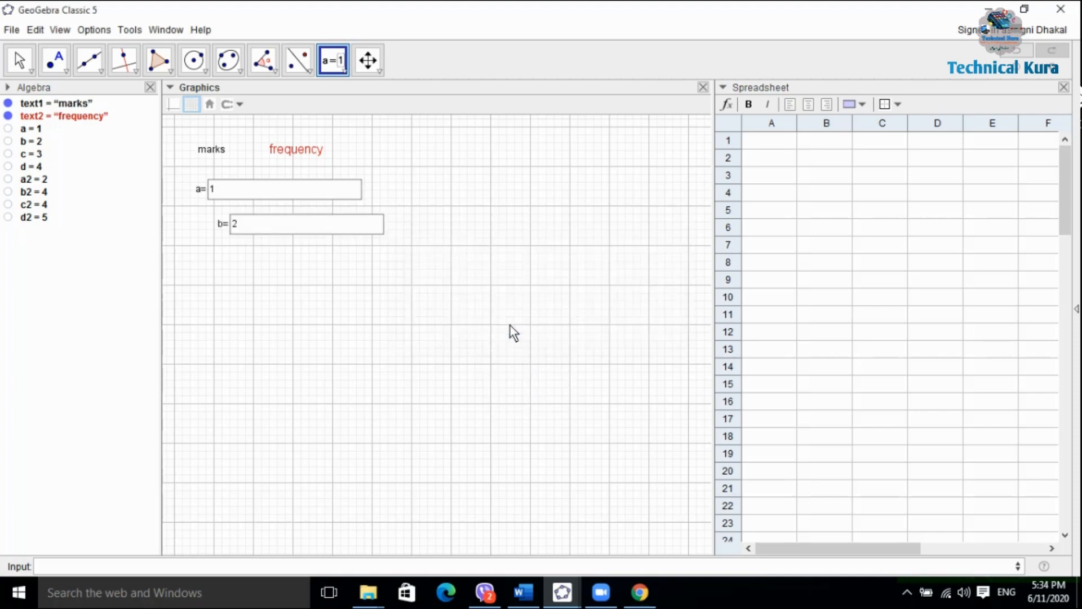
# - Add an input box captioned "c=" in the open area of the graphics view, linked to the number c
pyautogui.click(412, 303)
pyautogui.write('c')
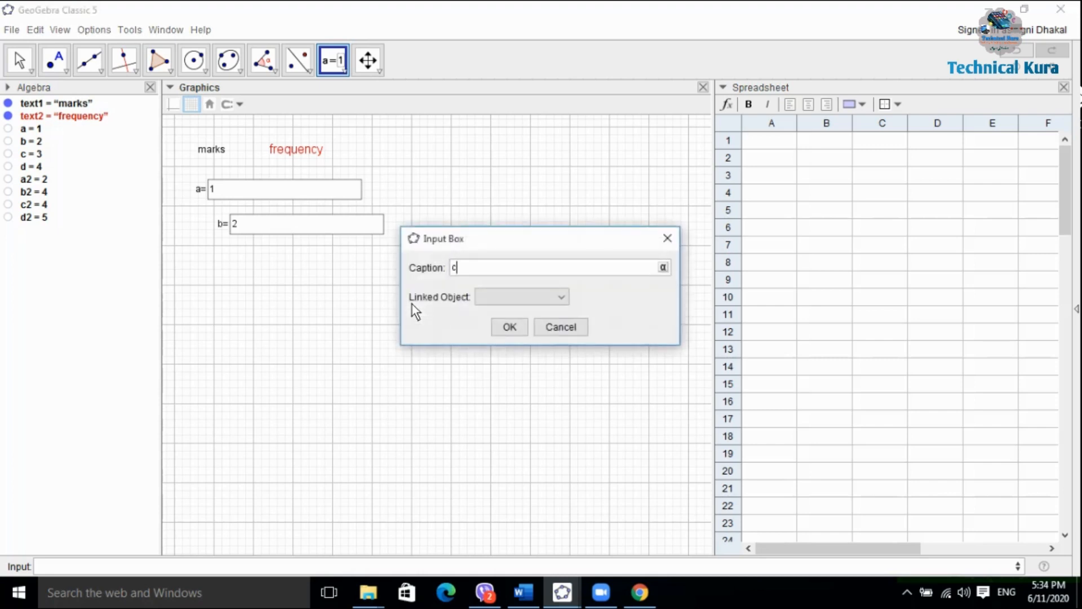
pyautogui.write('=')
pyautogui.click(558, 296)
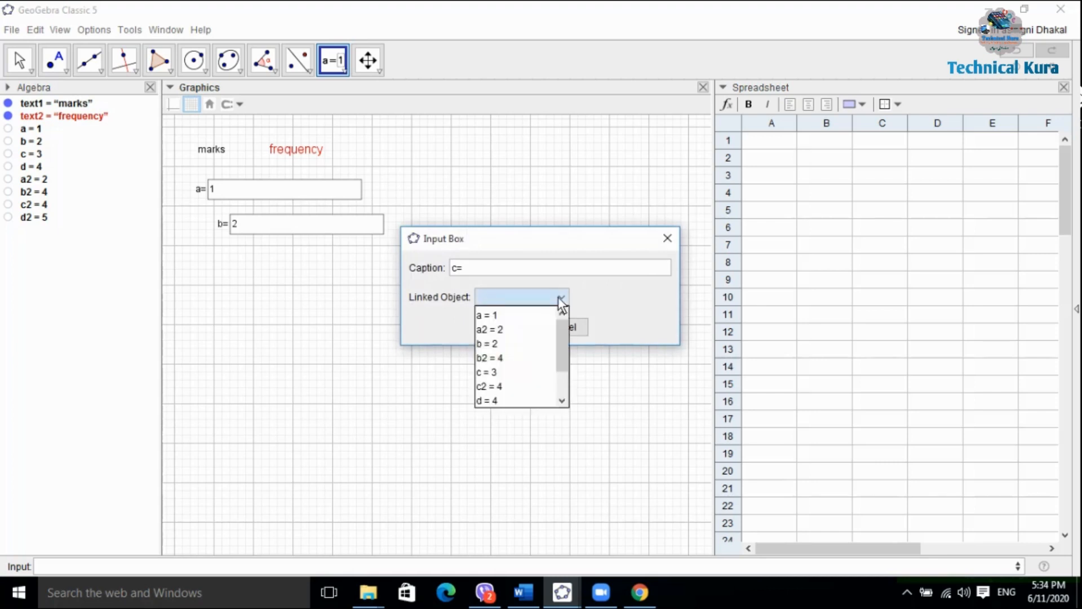
pyautogui.click(512, 371)
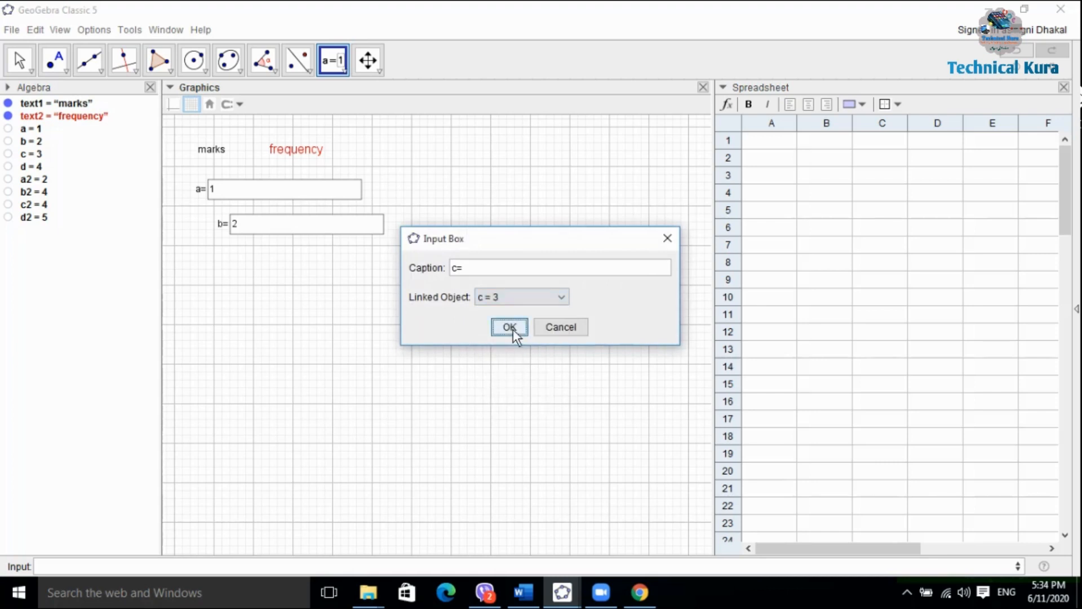
pyautogui.click(513, 329)
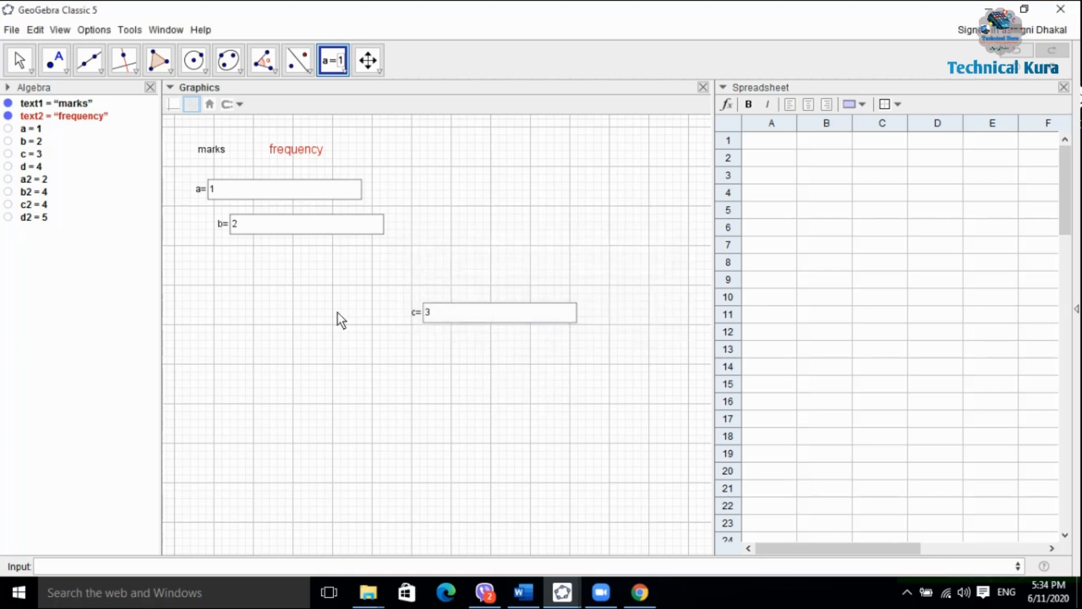
# - Add an input box captioned "d=" below the "c=" box, linked to the number d
pyautogui.click(392, 366)
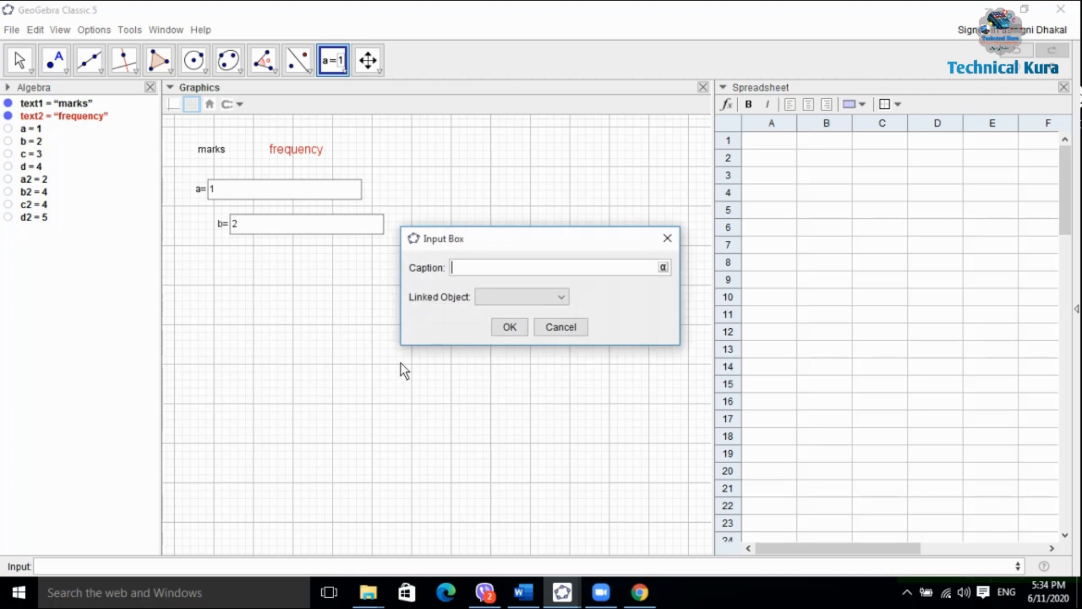
pyautogui.write('d=')
pyautogui.click(556, 298)
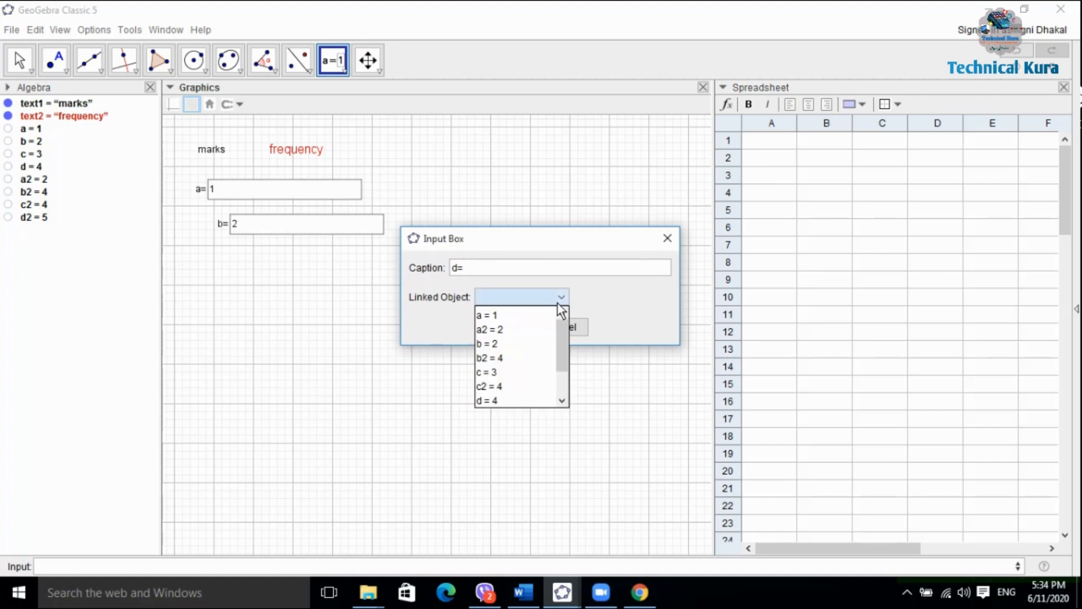
pyautogui.click(529, 399)
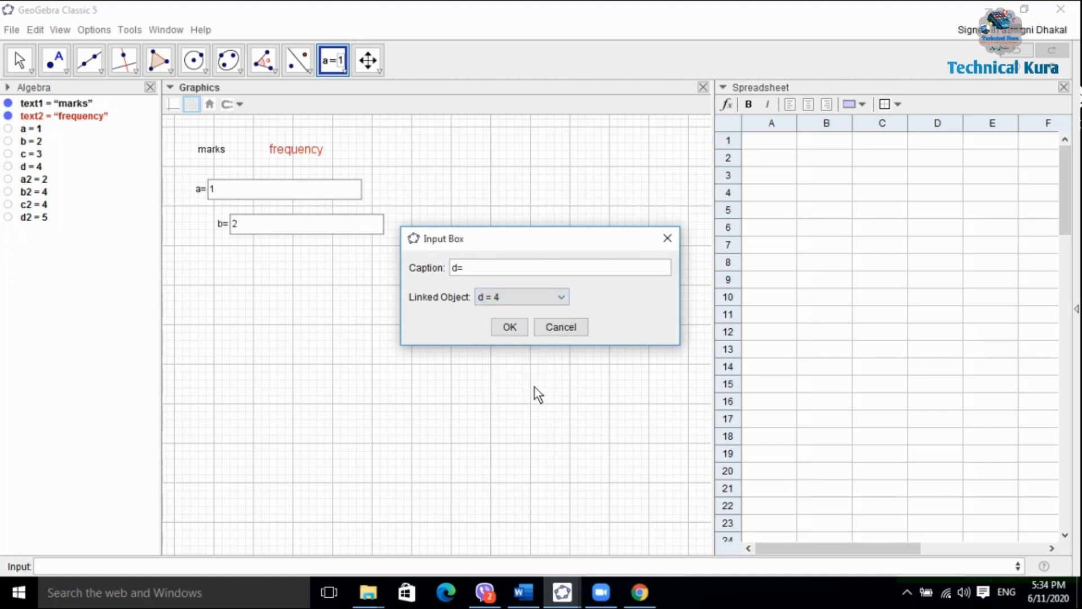
pyautogui.click(514, 328)
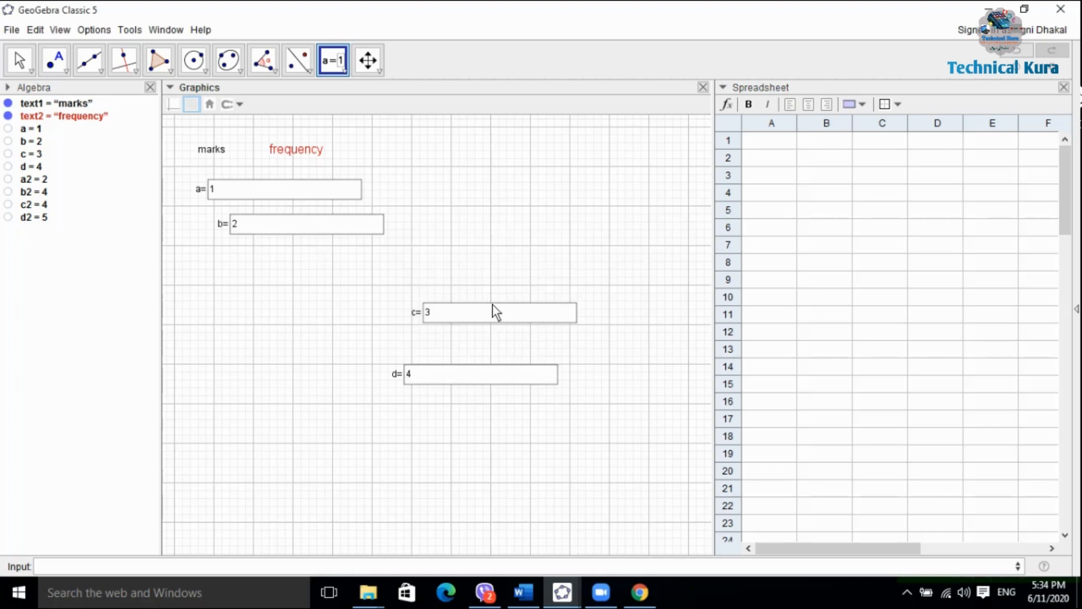
# - Arrange the a, b, c and d input boxes in an aligned vertical column beneath the "marks" label
pyautogui.moveTo(488, 319); pyautogui.dragTo(259, 258)
pyautogui.moveTo(275, 195); pyautogui.dragTo(214, 218)
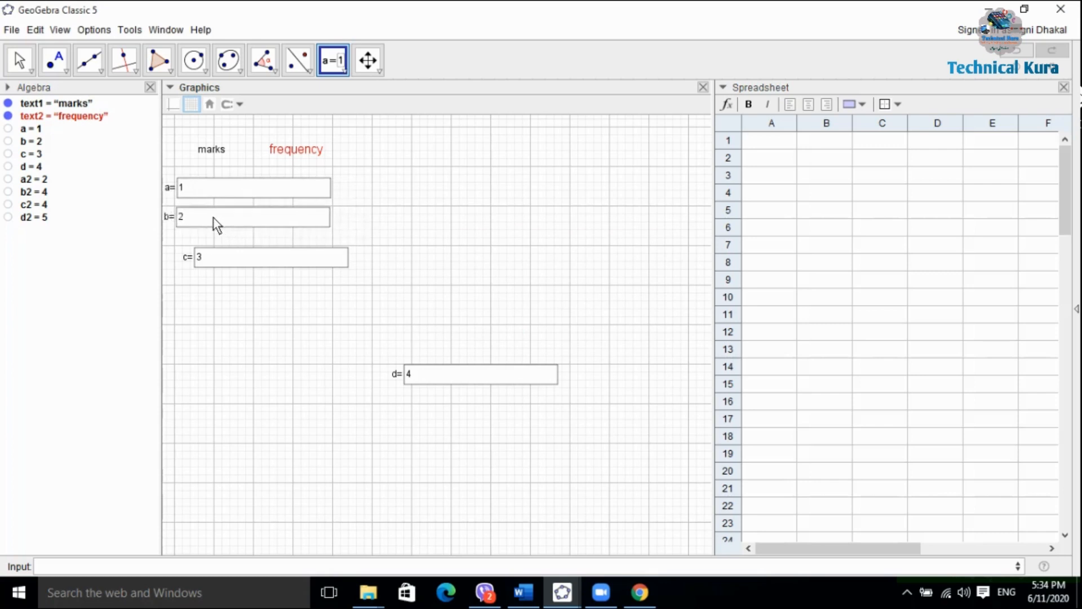
pyautogui.click(239, 261)
pyautogui.click(249, 321)
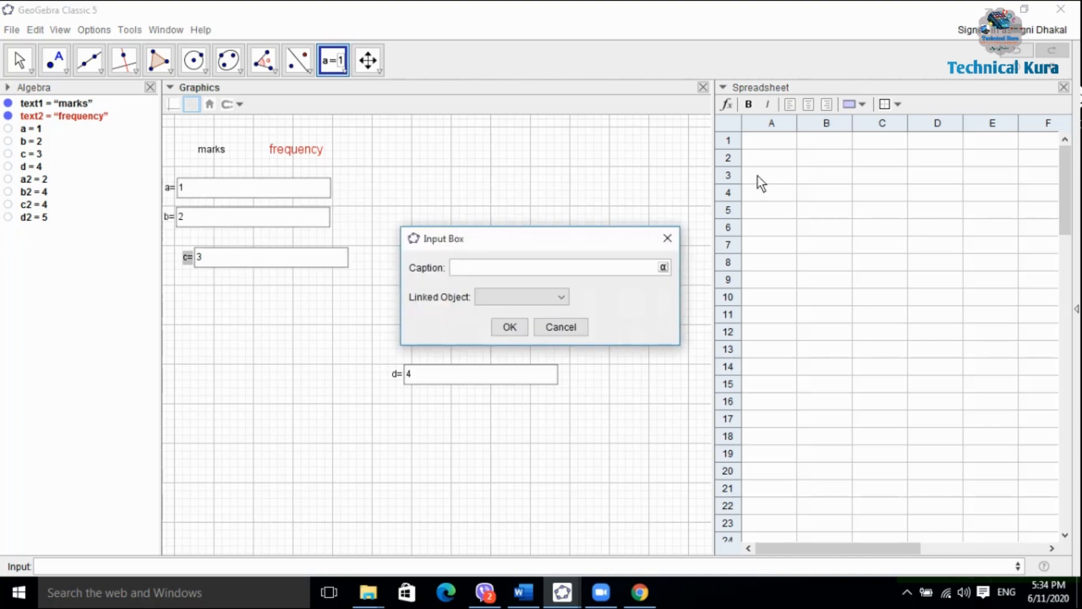
pyautogui.click(675, 237)
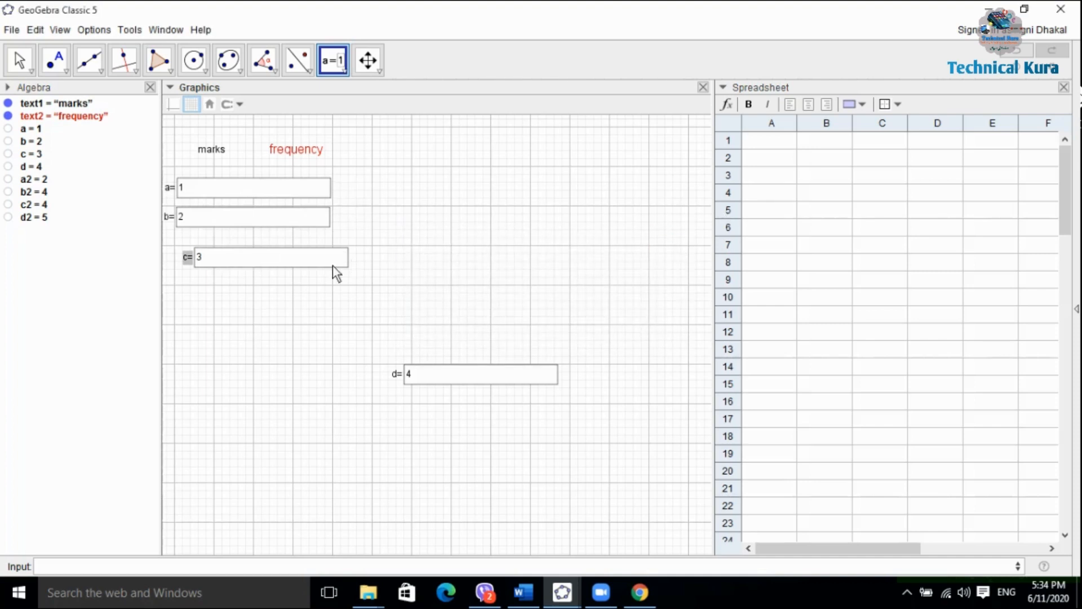
pyautogui.moveTo(332, 257); pyautogui.dragTo(313, 244)
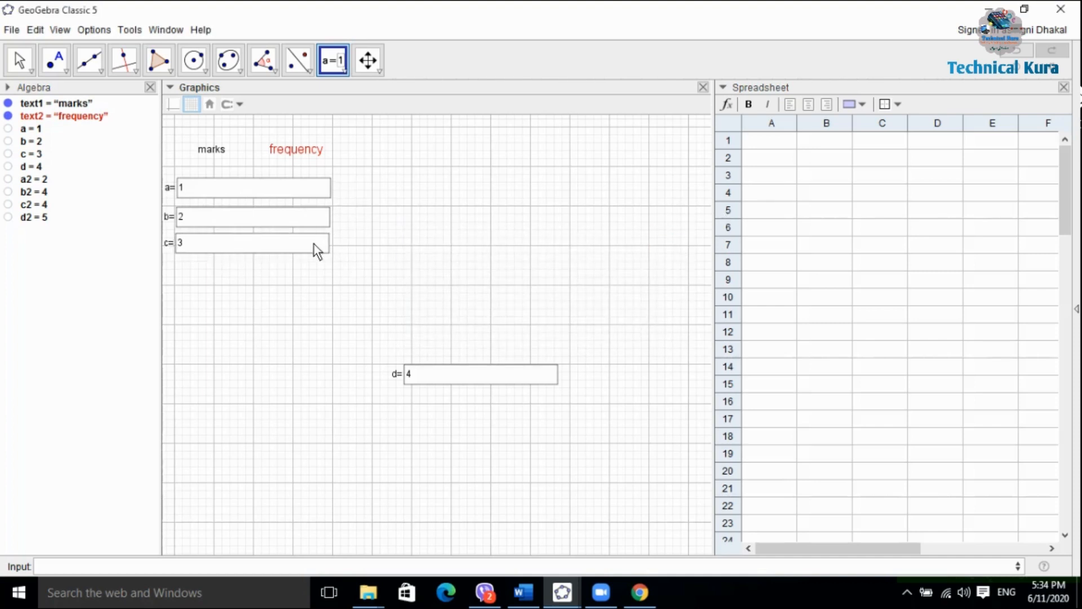
pyautogui.moveTo(464, 371); pyautogui.dragTo(235, 264)
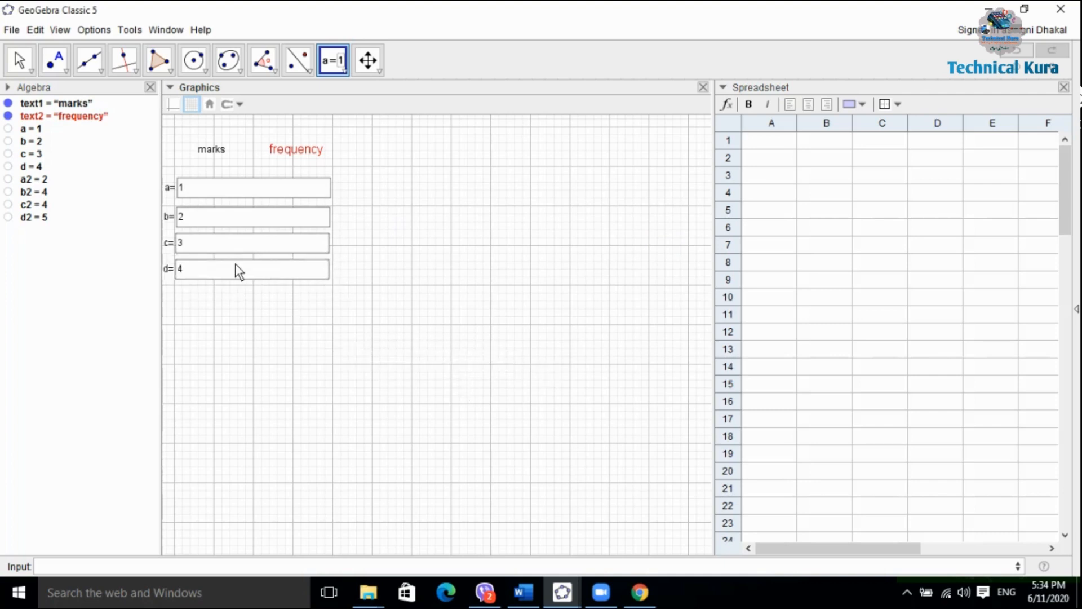
# - Open the "b=" input box's properties and set its input box length to 2
pyautogui.rightClick(235, 264)
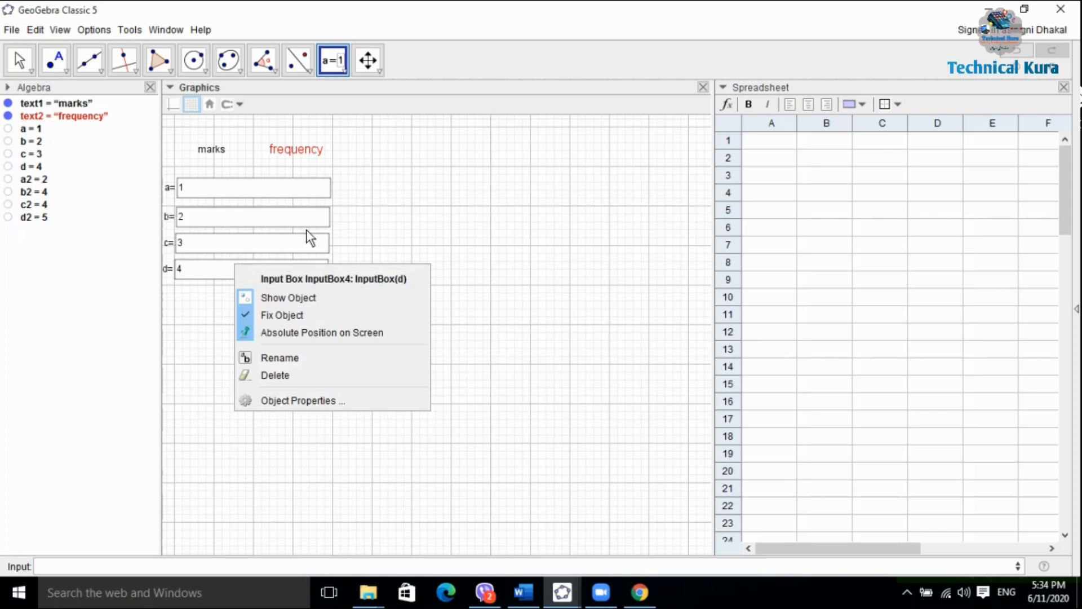
pyautogui.click(180, 171)
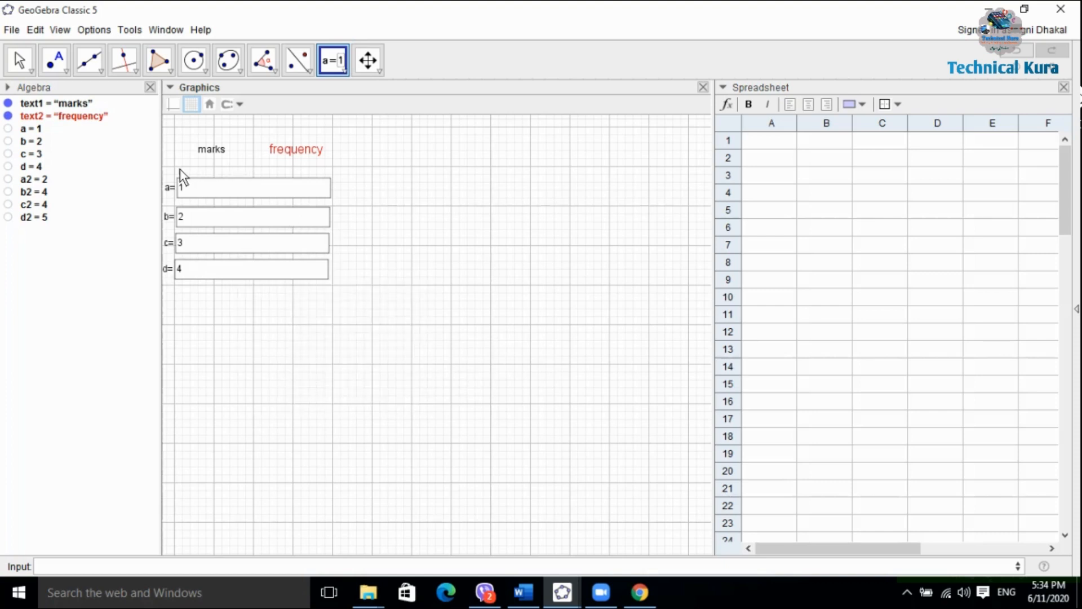
pyautogui.moveTo(181, 170); pyautogui.dragTo(333, 296)
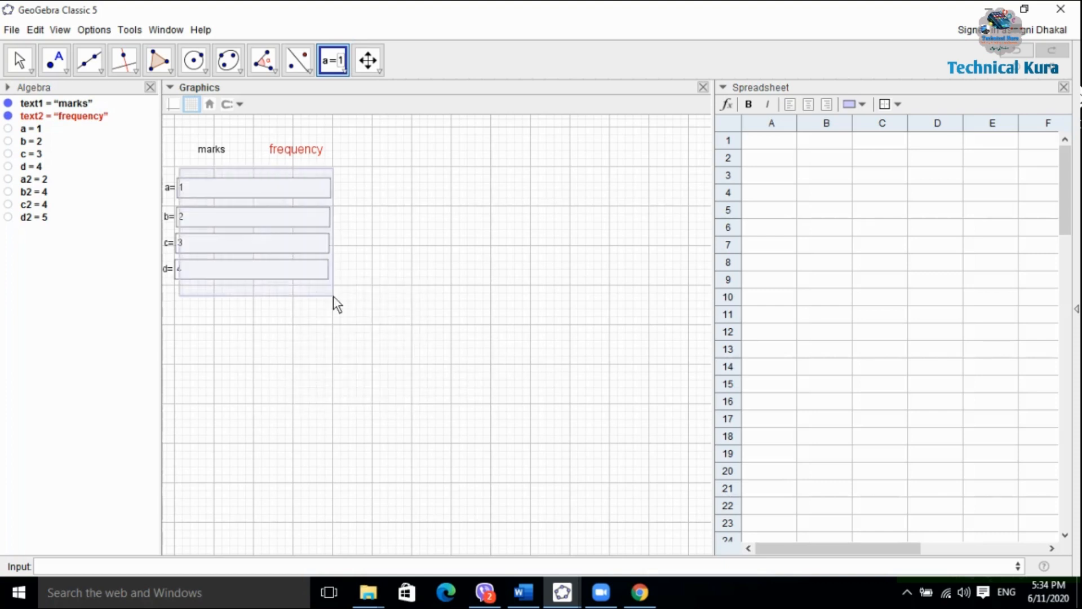
pyautogui.rightClick(309, 226)
pyautogui.click(410, 366)
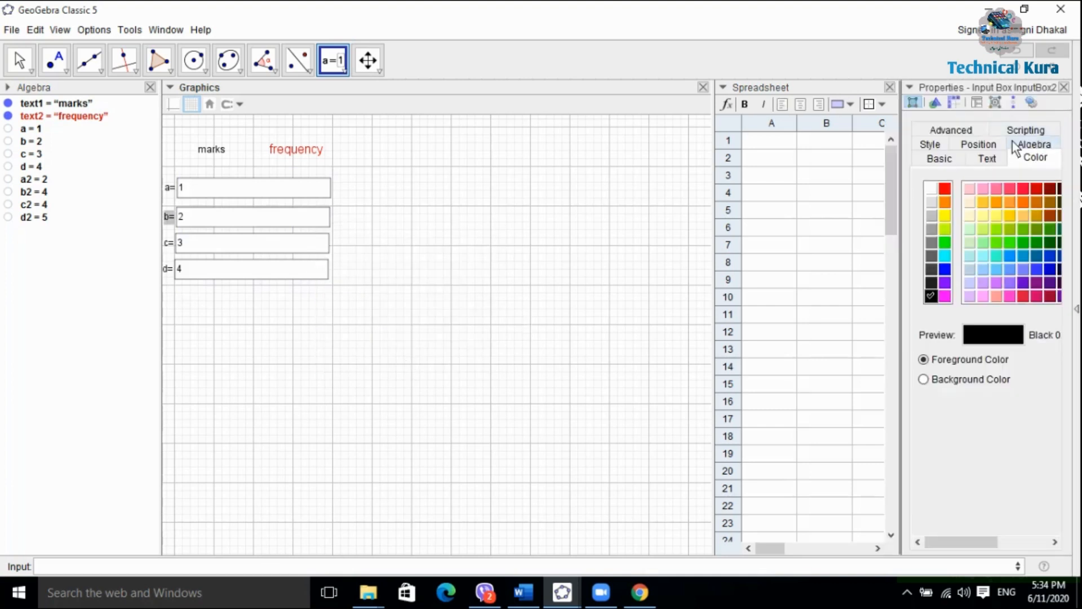
pyautogui.click(932, 142)
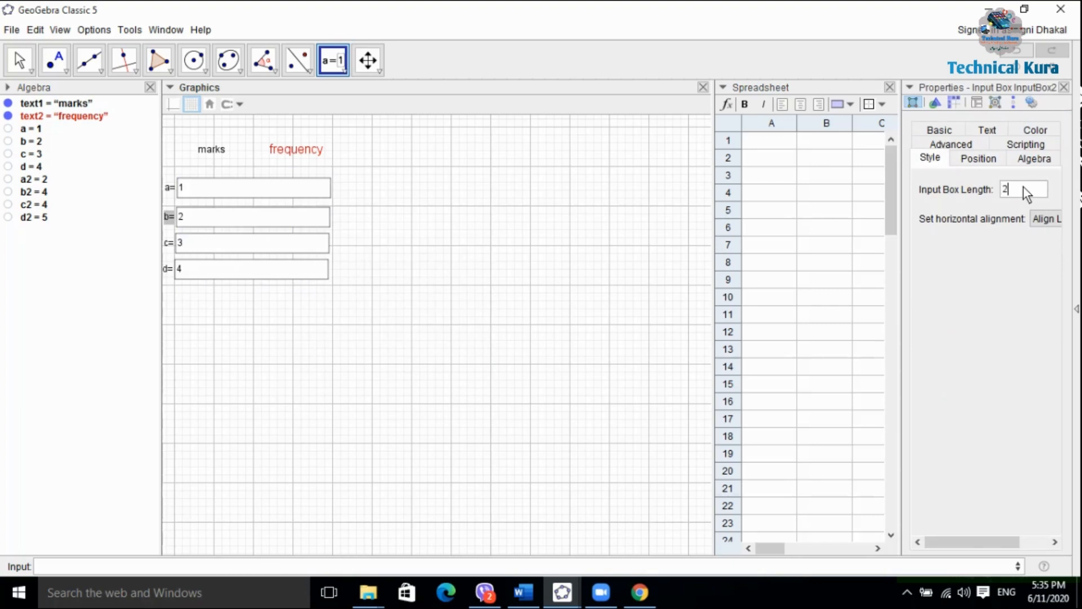
pyautogui.click(671, 235)
pyautogui.click(666, 243)
pyautogui.press('Return')
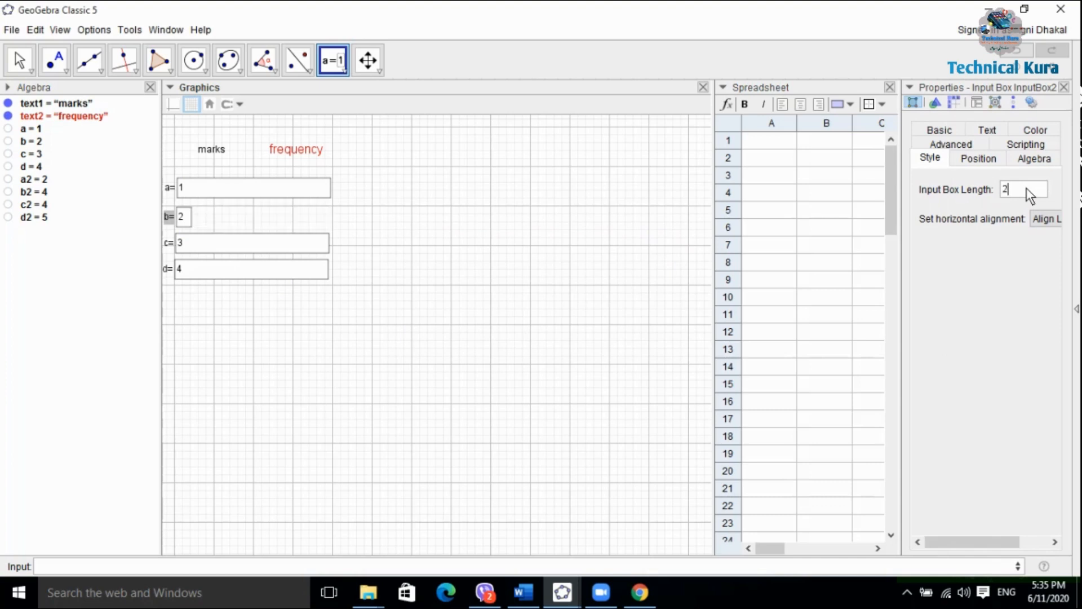
pyautogui.click(401, 234)
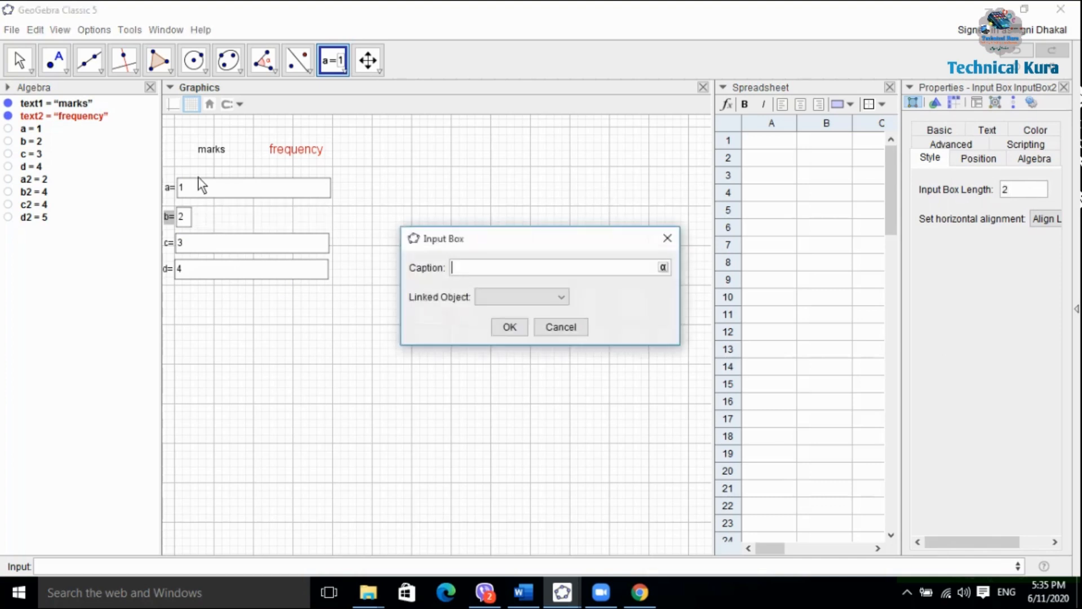
pyautogui.click(668, 238)
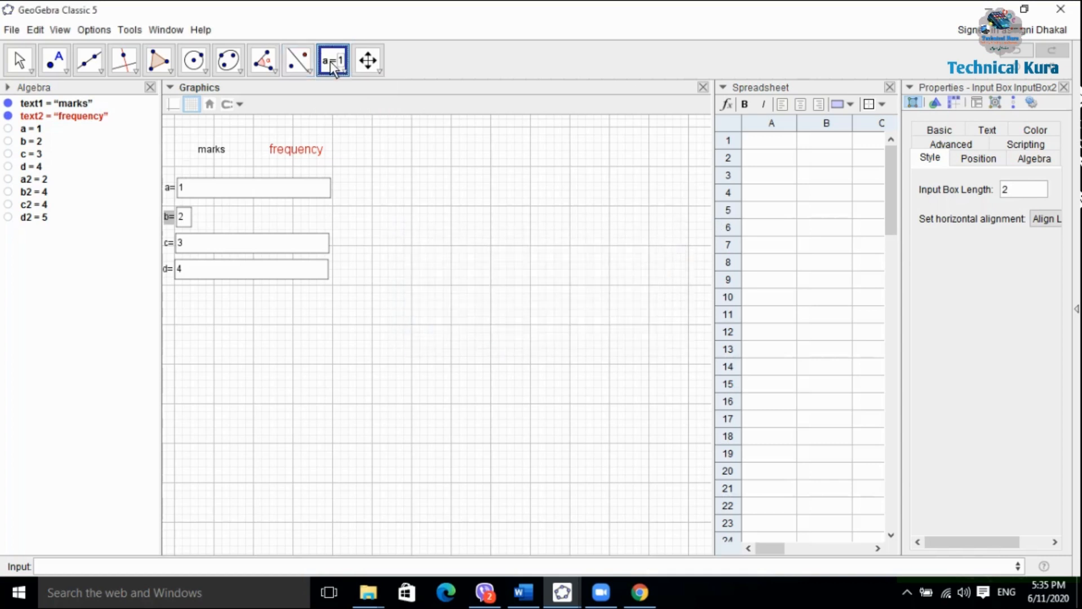
# - Set the input box length of all four selected marks boxes to 2 and close the properties view
pyautogui.moveTo(174, 172); pyautogui.dragTo(352, 300)
pyautogui.click(1021, 175)
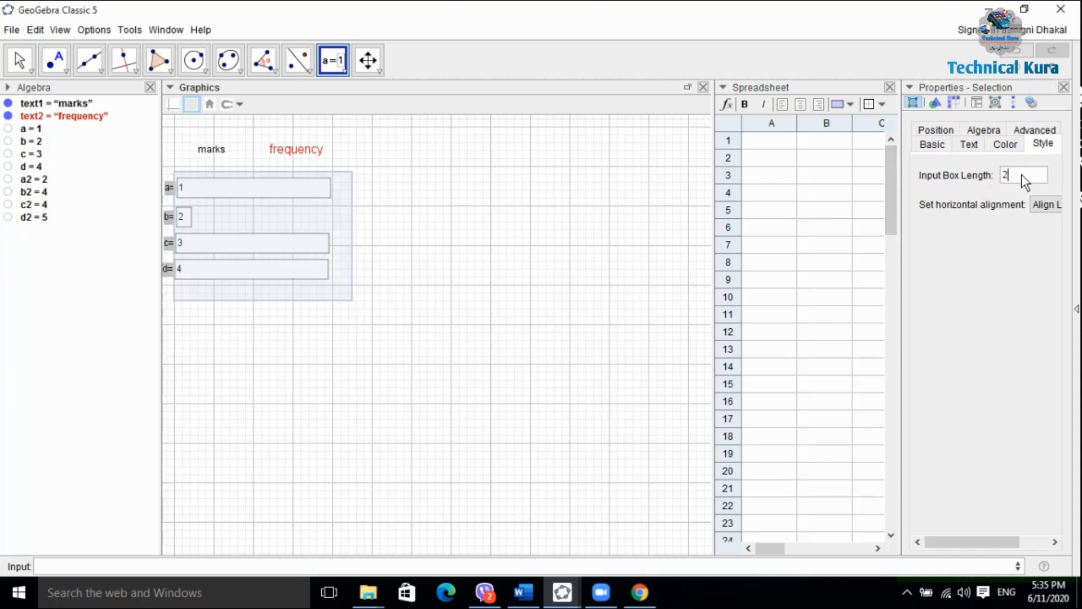
pyautogui.press('Return')
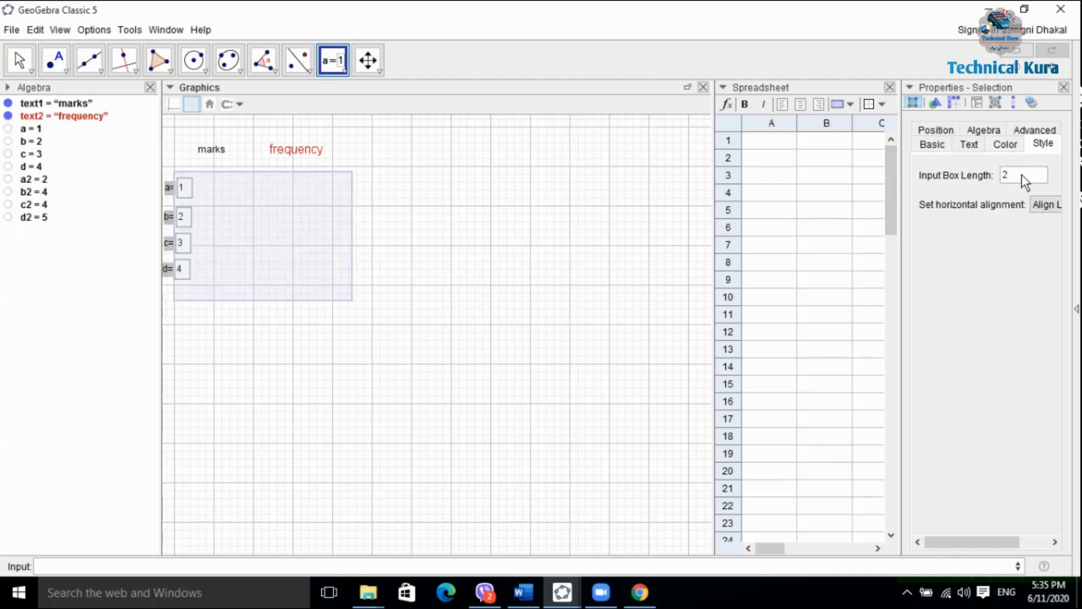
pyautogui.click(630, 246)
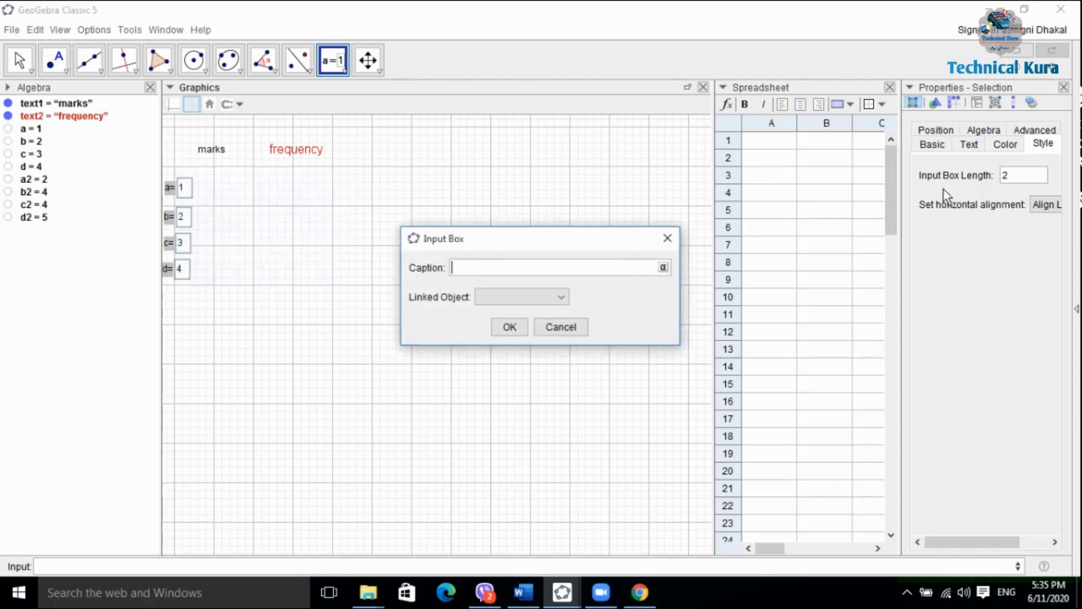
pyautogui.click(672, 246)
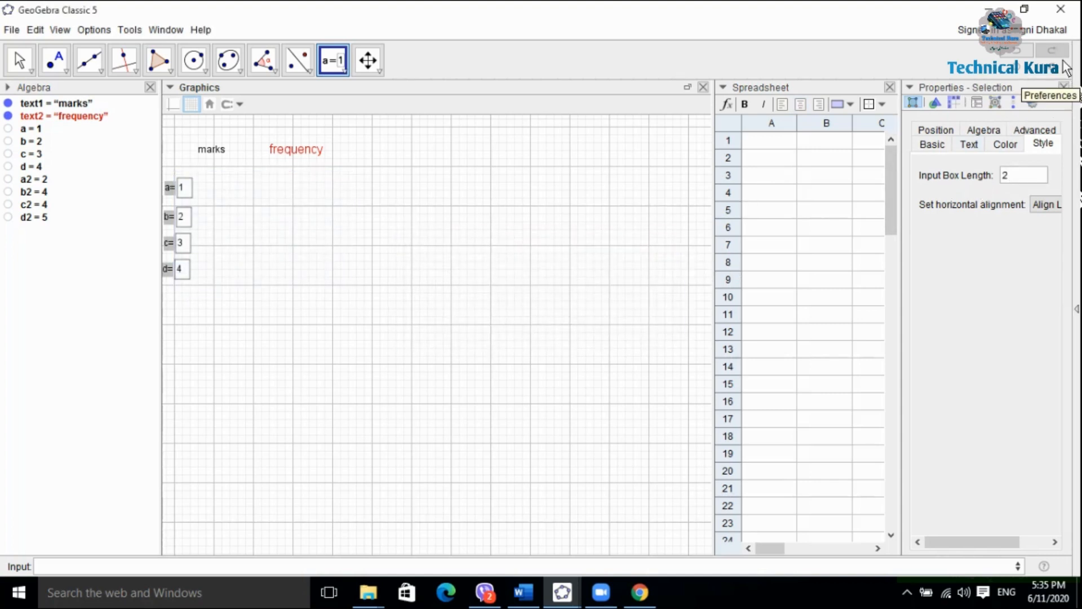
pyautogui.click(1065, 87)
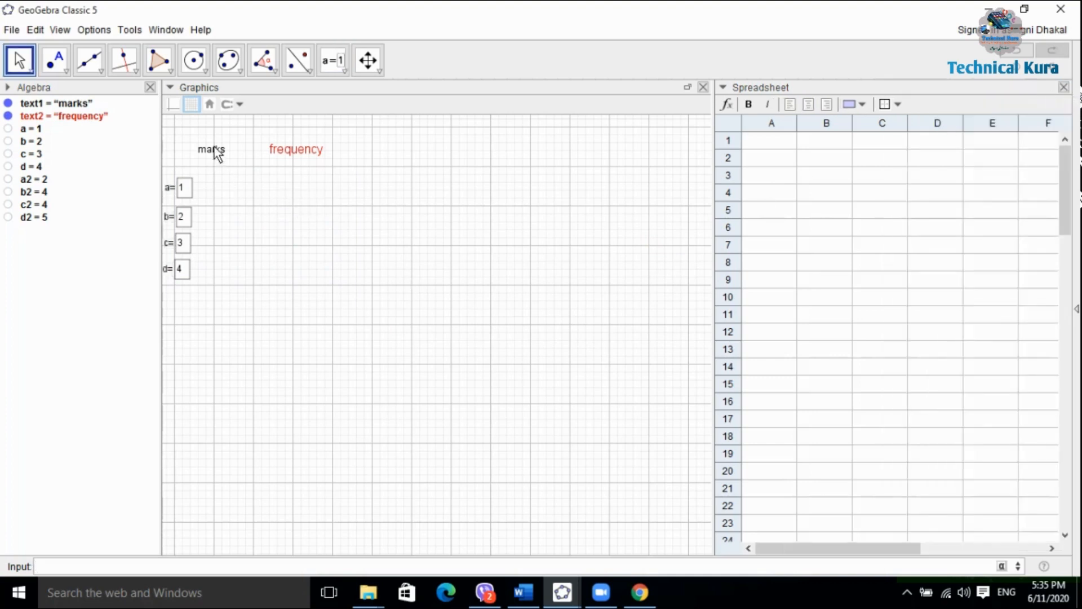
# - Move the "marks" label above the marks boxes and place the "frequency" label close beside it
pyautogui.moveTo(213, 151); pyautogui.dragTo(195, 156)
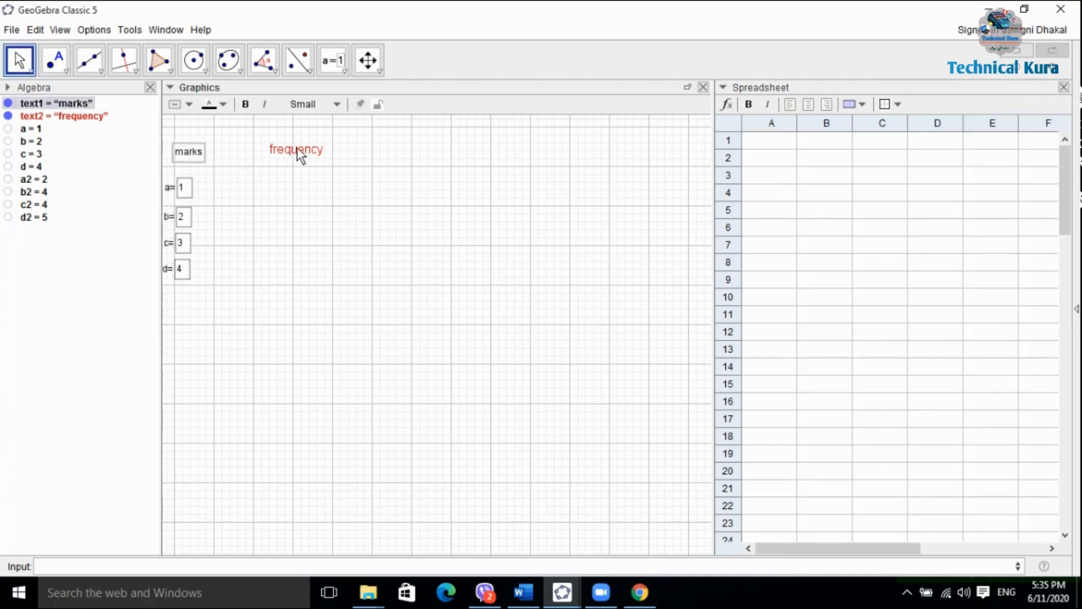
pyautogui.moveTo(296, 150); pyautogui.dragTo(244, 152)
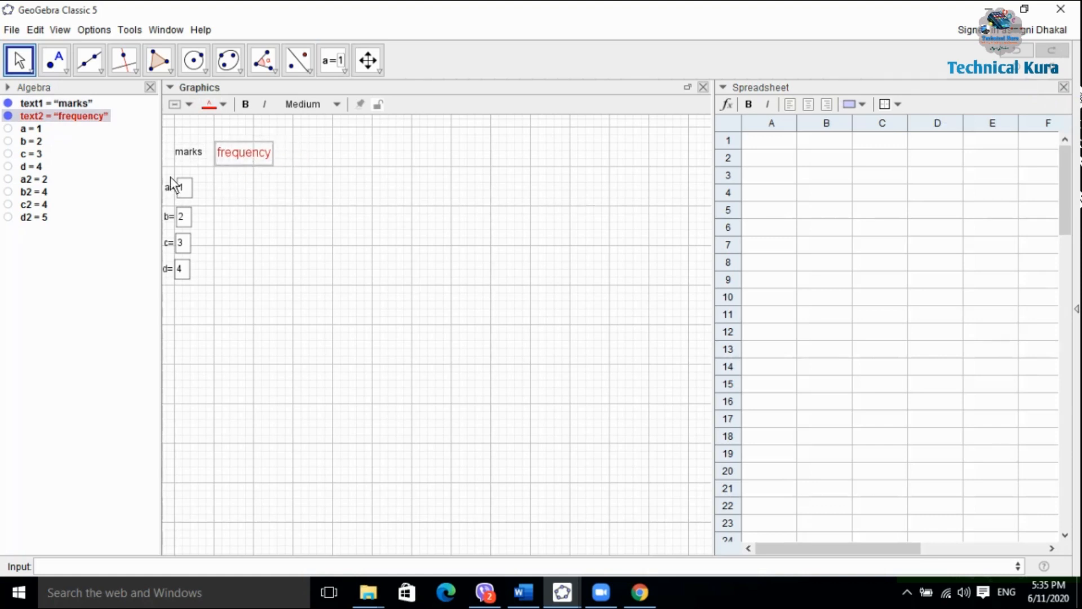
pyautogui.click(247, 202)
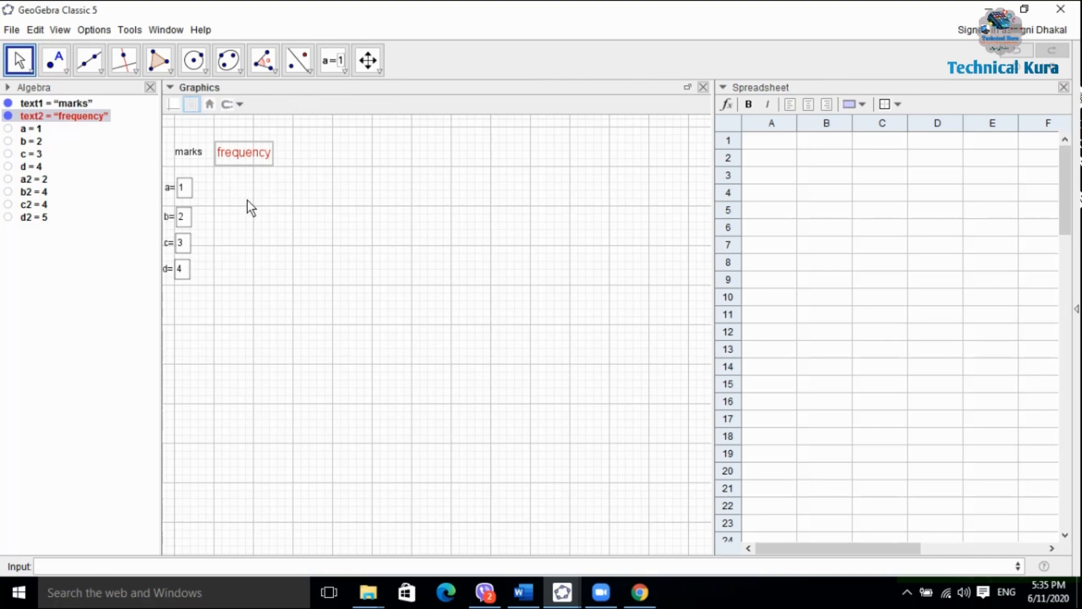
# - Add an input box captioned "a2=" below the "frequency" label, linked to the number a2
pyautogui.click(334, 62)
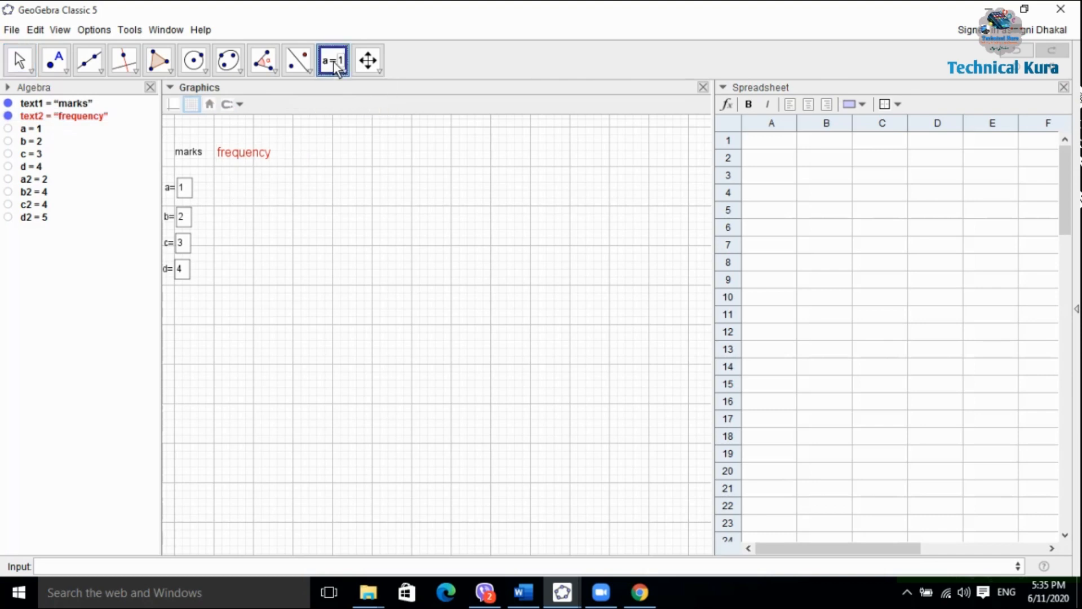
pyautogui.click(238, 186)
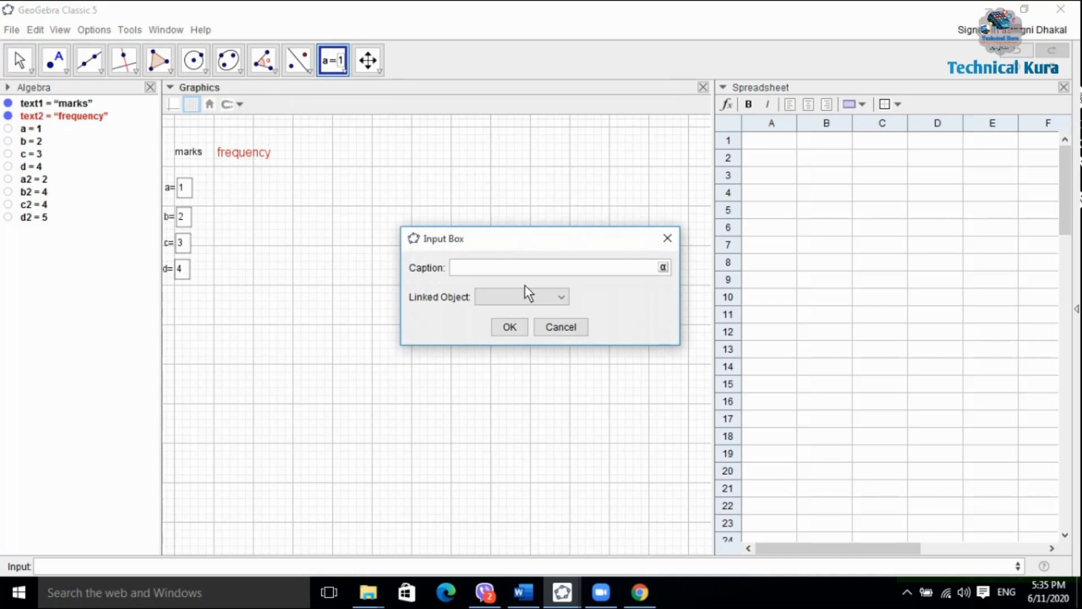
pyautogui.write('a2=')
pyautogui.click(561, 299)
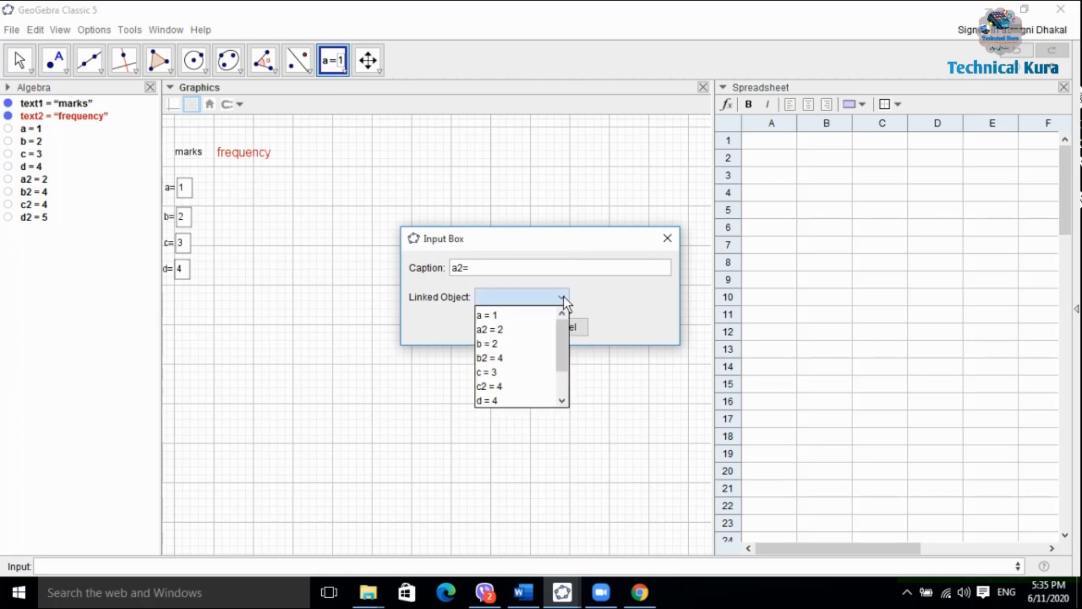
pyautogui.click(512, 333)
pyautogui.click(508, 325)
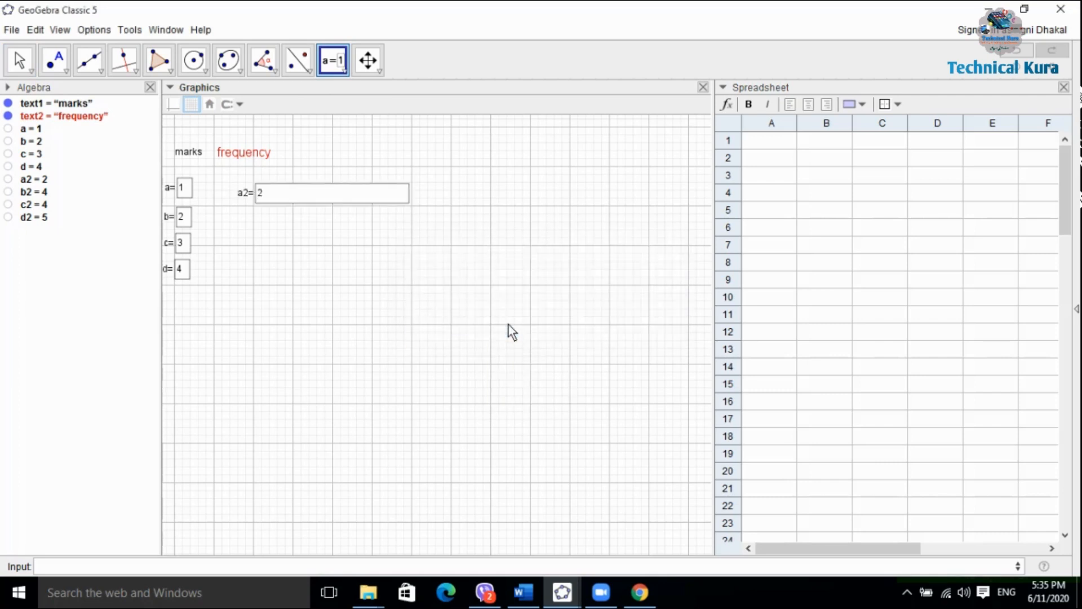
pyautogui.click(460, 300)
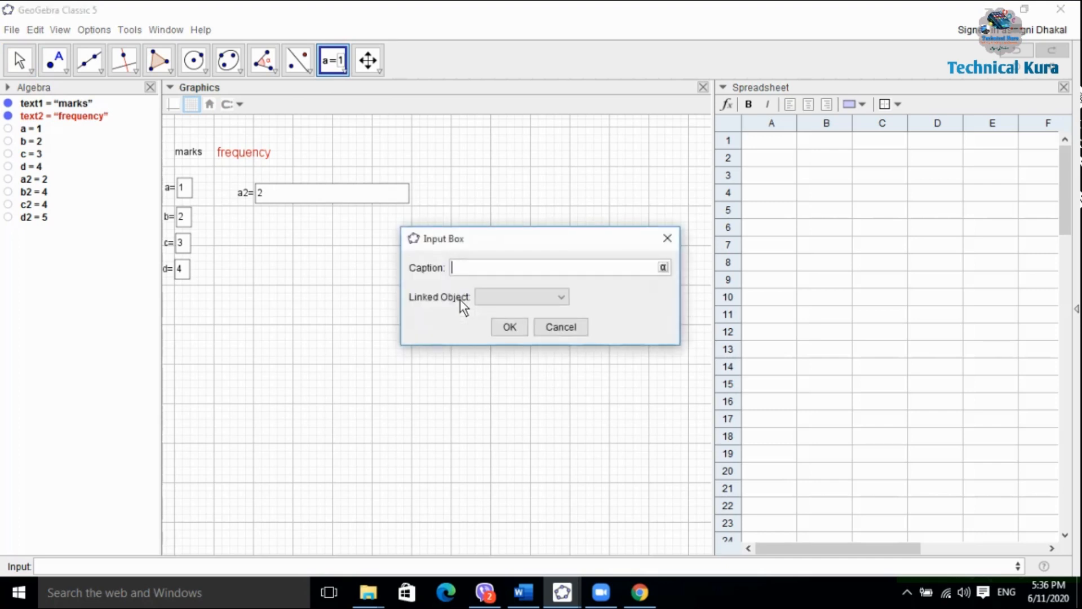
pyautogui.write('b2')
pyautogui.click(558, 297)
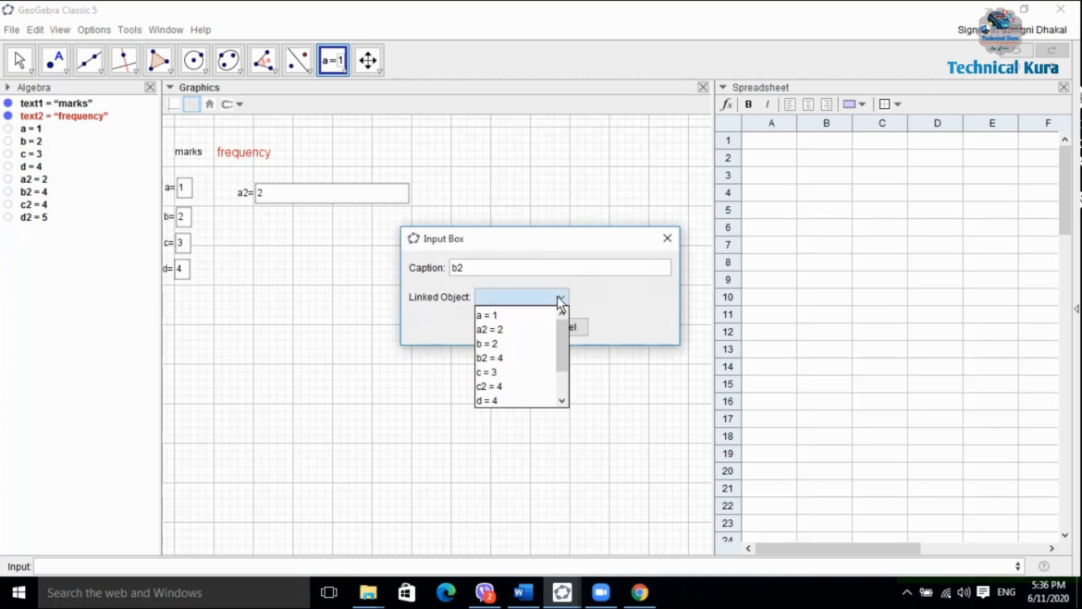
pyautogui.click(522, 354)
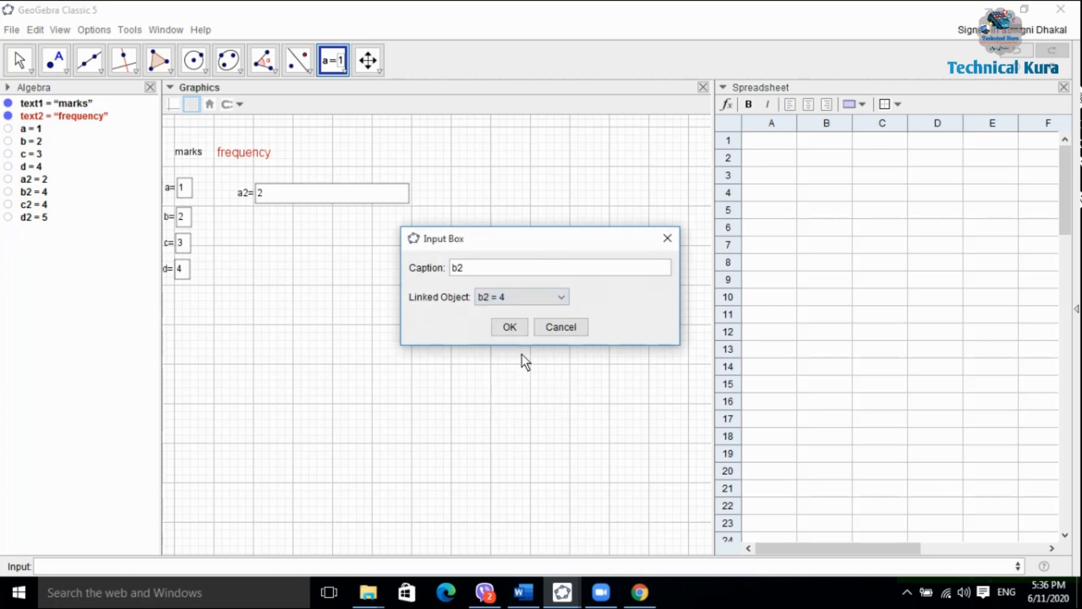
pyautogui.click(507, 321)
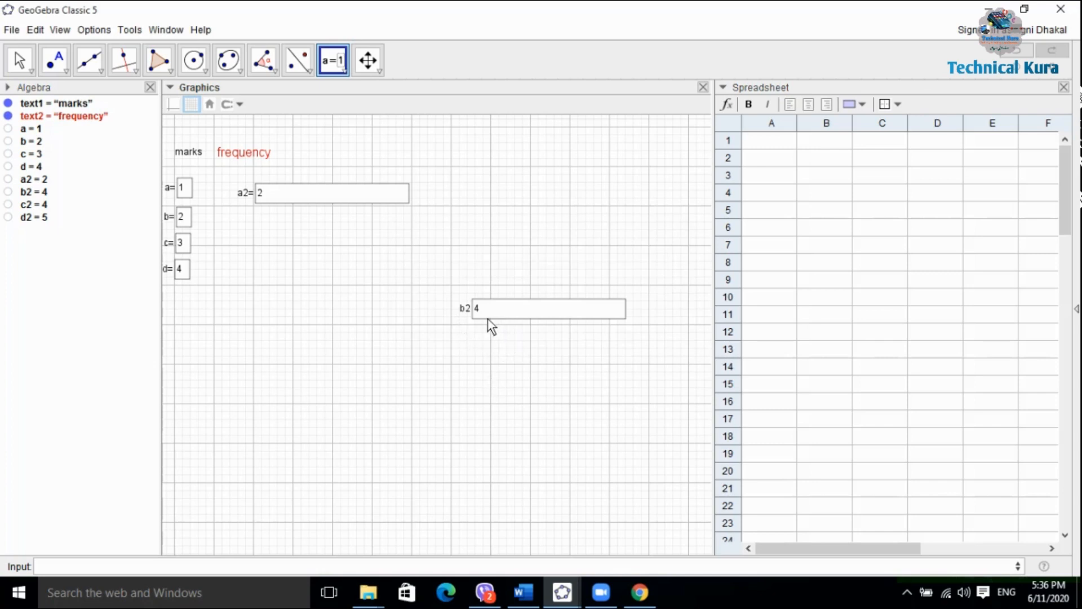
pyautogui.rightClick(478, 300)
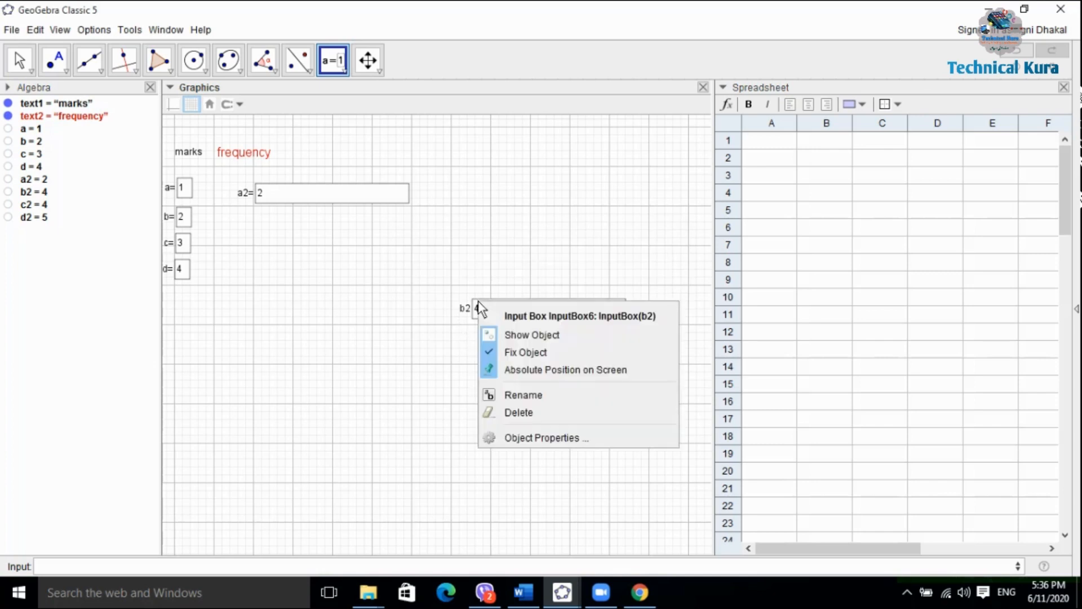
pyautogui.click(539, 410)
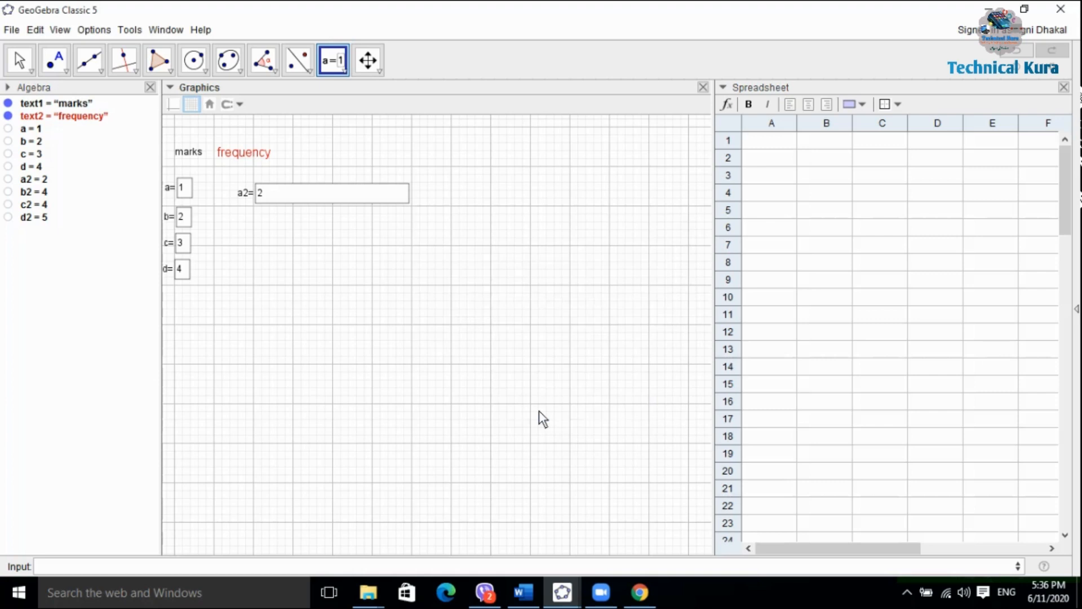
# - Add an input box captioned "b2=" below the "a2=" box, linked to the number b2
pyautogui.click(338, 249)
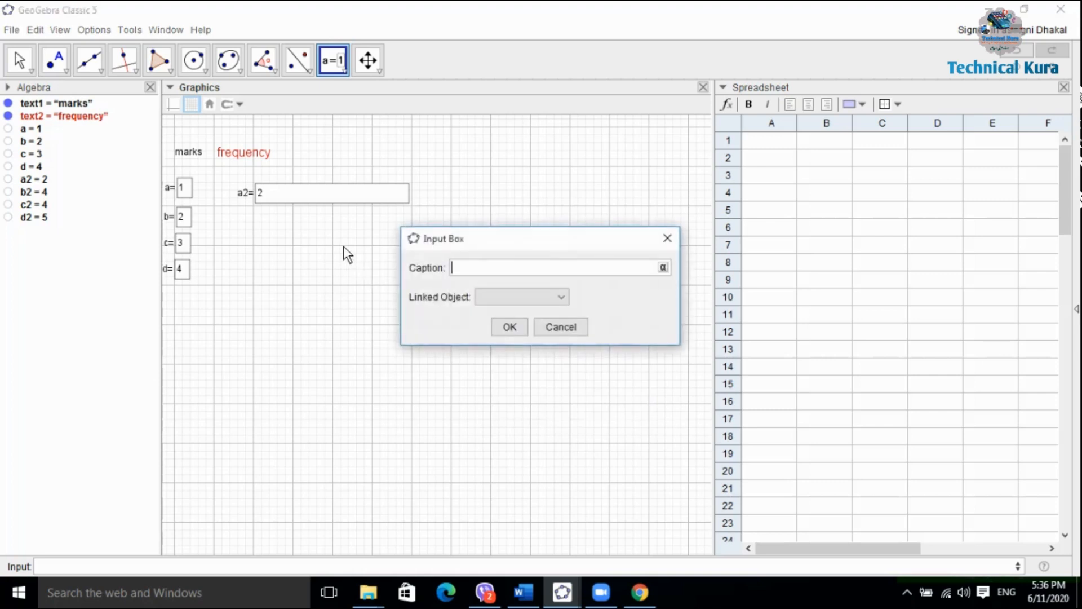
pyautogui.write('b2=')
pyautogui.click(560, 297)
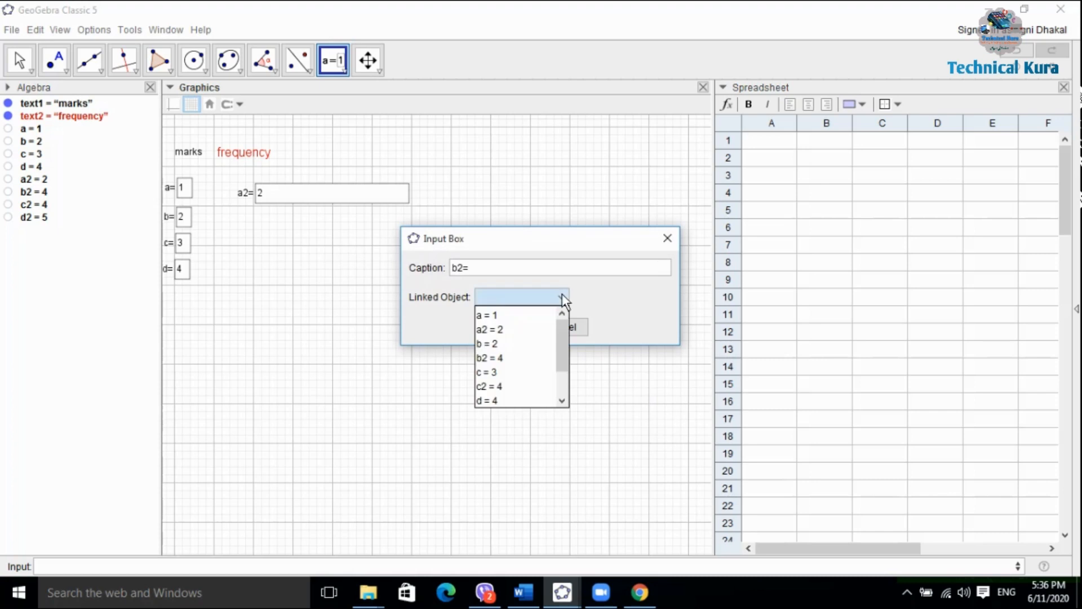
pyautogui.click(523, 356)
pyautogui.click(509, 329)
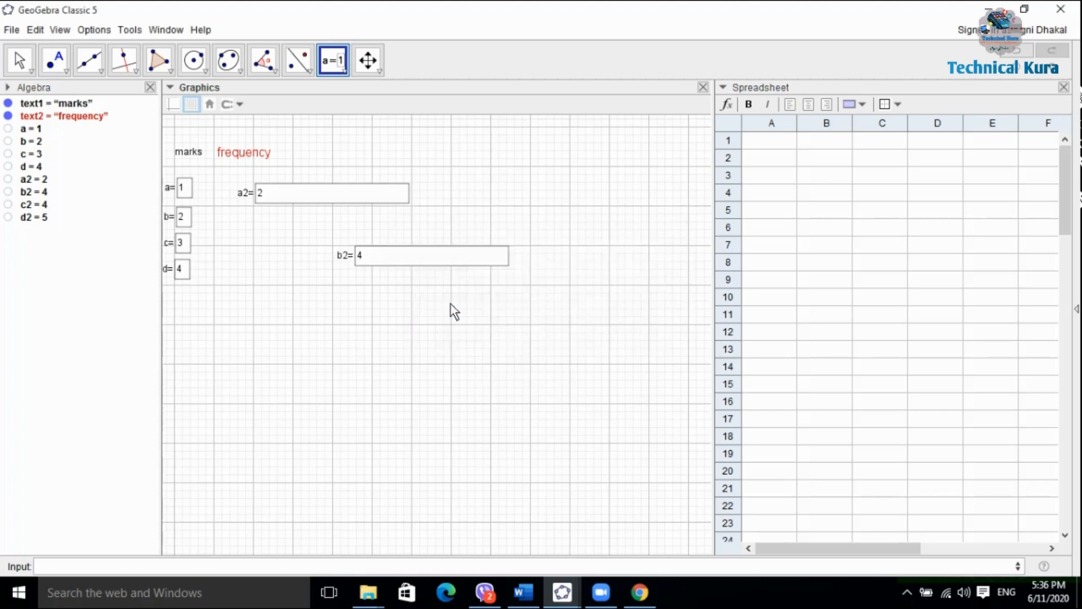
pyautogui.click(399, 312)
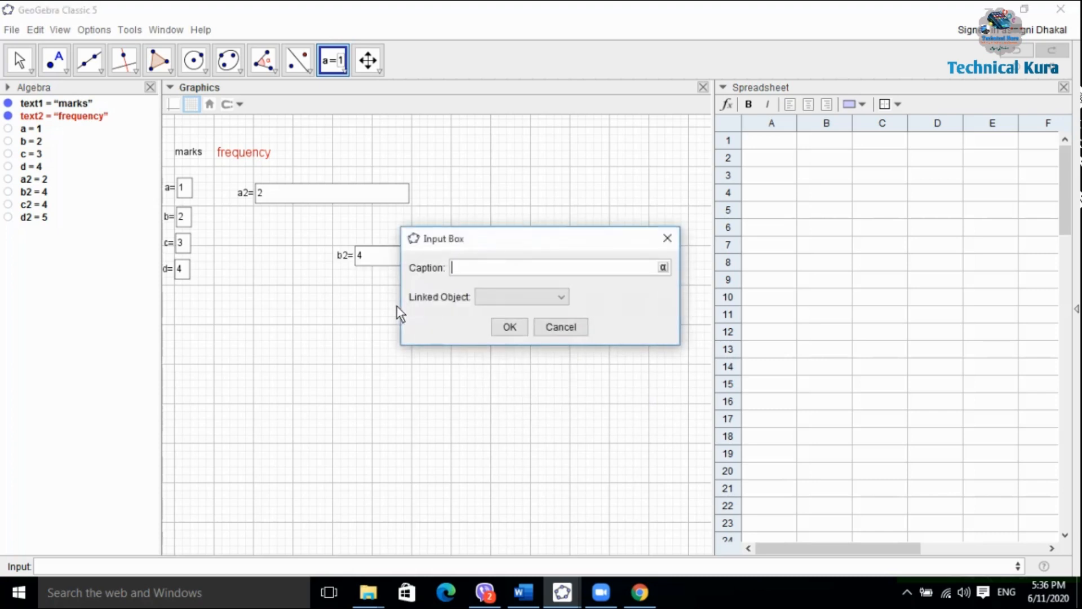
pyautogui.write('c2')
pyautogui.click(562, 297)
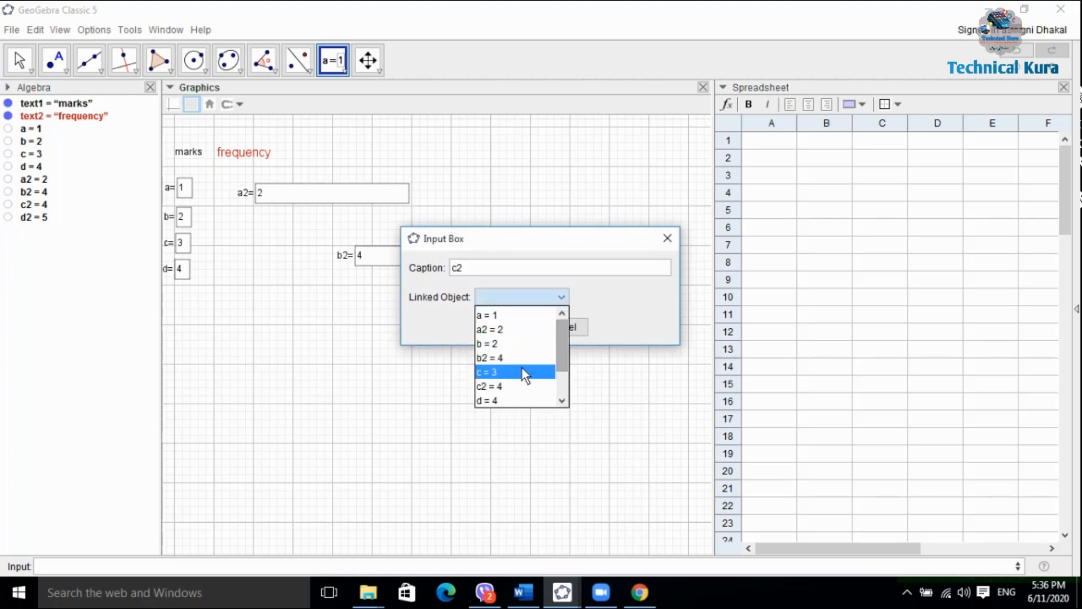
pyautogui.click(518, 384)
pyautogui.click(510, 327)
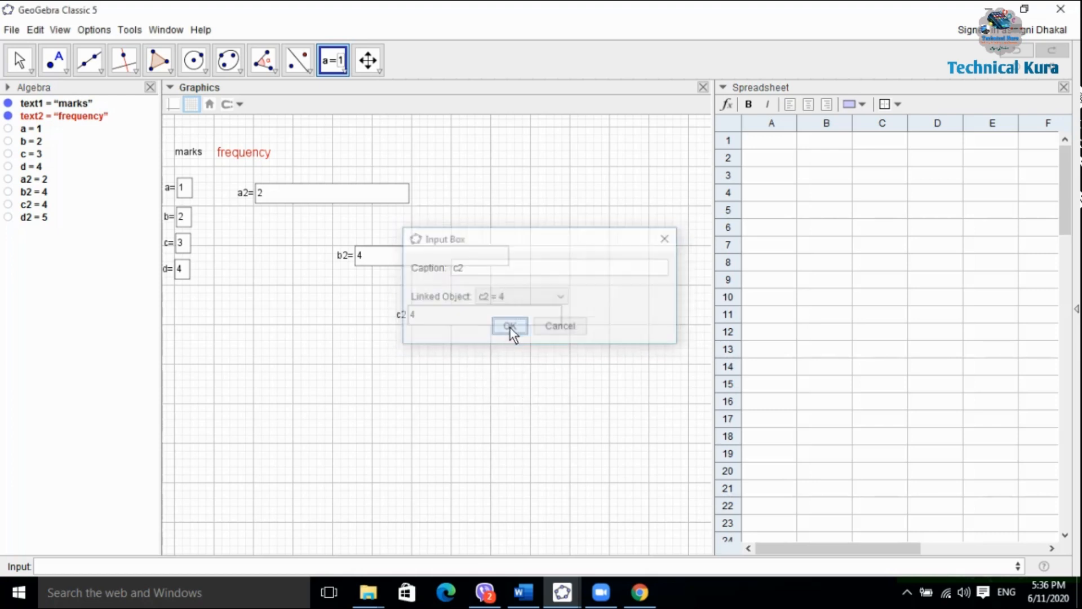
pyautogui.click(525, 403)
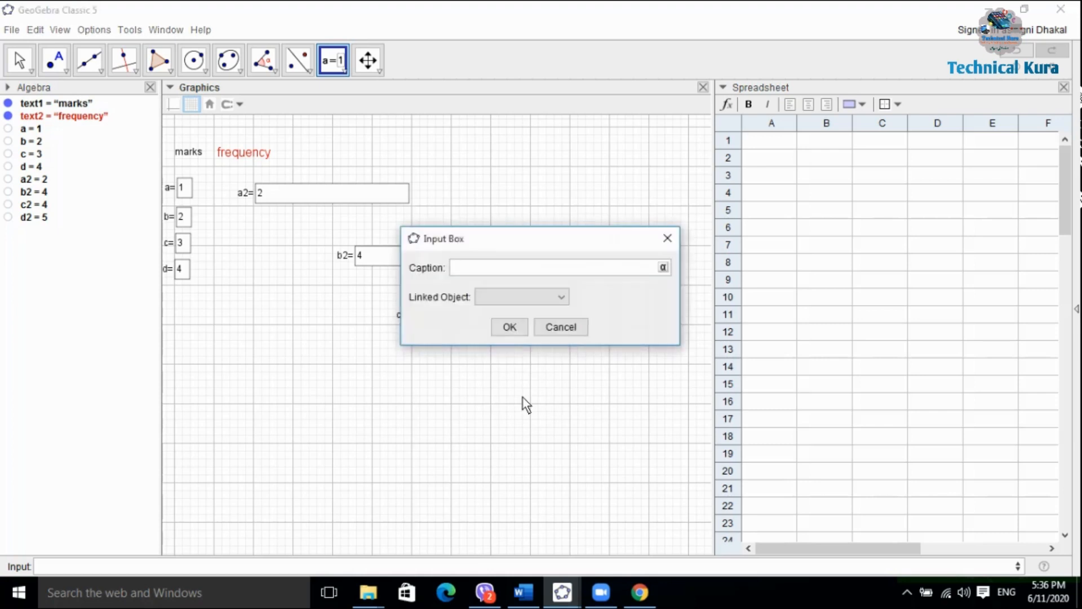
pyautogui.write('d2')
pyautogui.click(668, 237)
pyautogui.rightClick(482, 323)
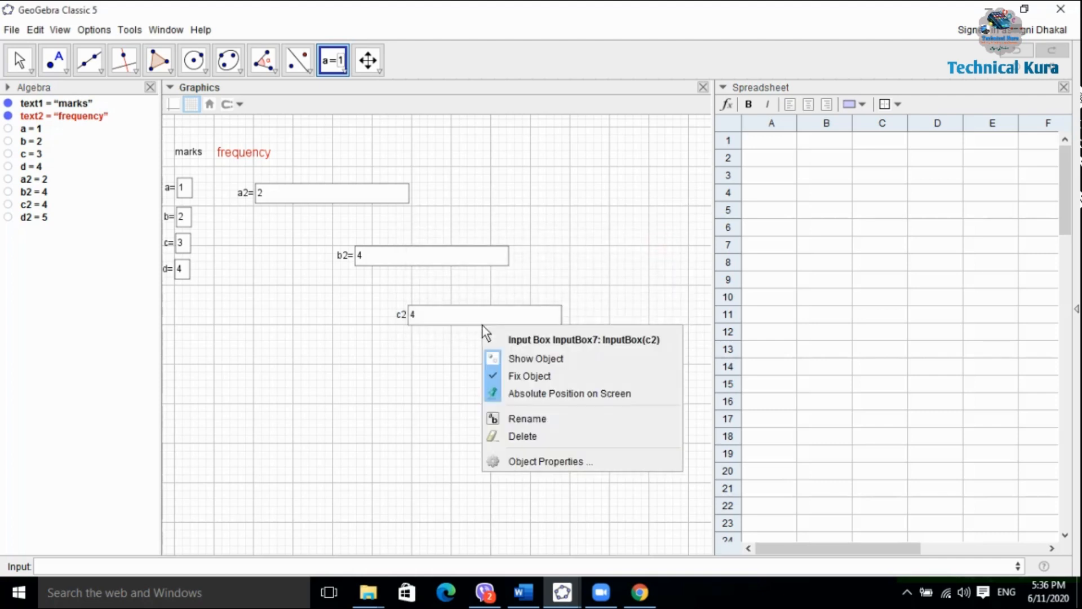
pyautogui.click(524, 438)
# - Add an input box captioned "c2=" below the "b2=" box, linked to the number c2
pyautogui.click(347, 311)
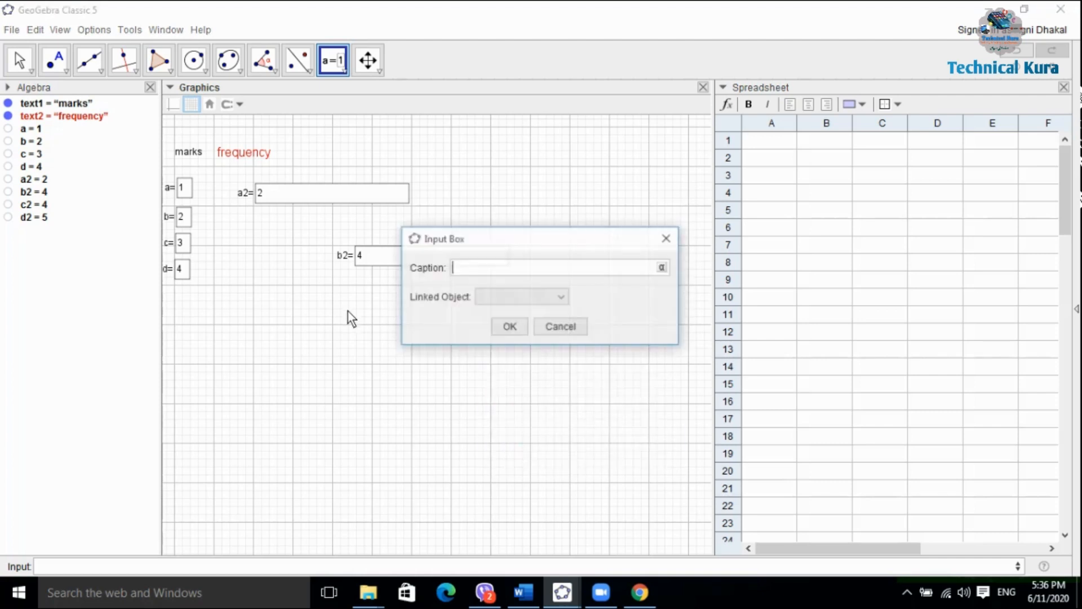
pyautogui.write('c2')
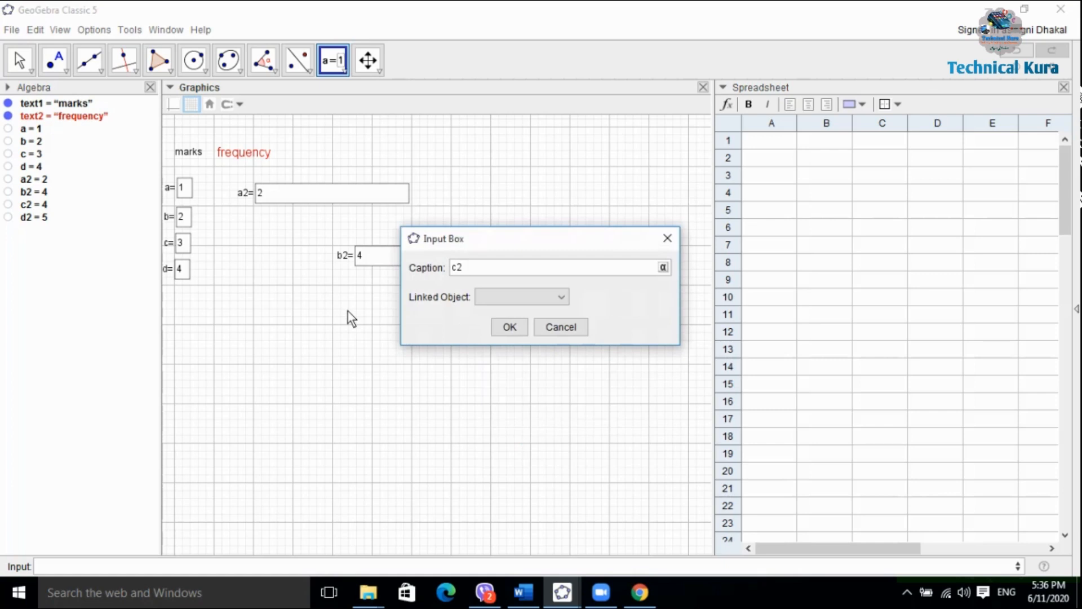
pyautogui.write('=')
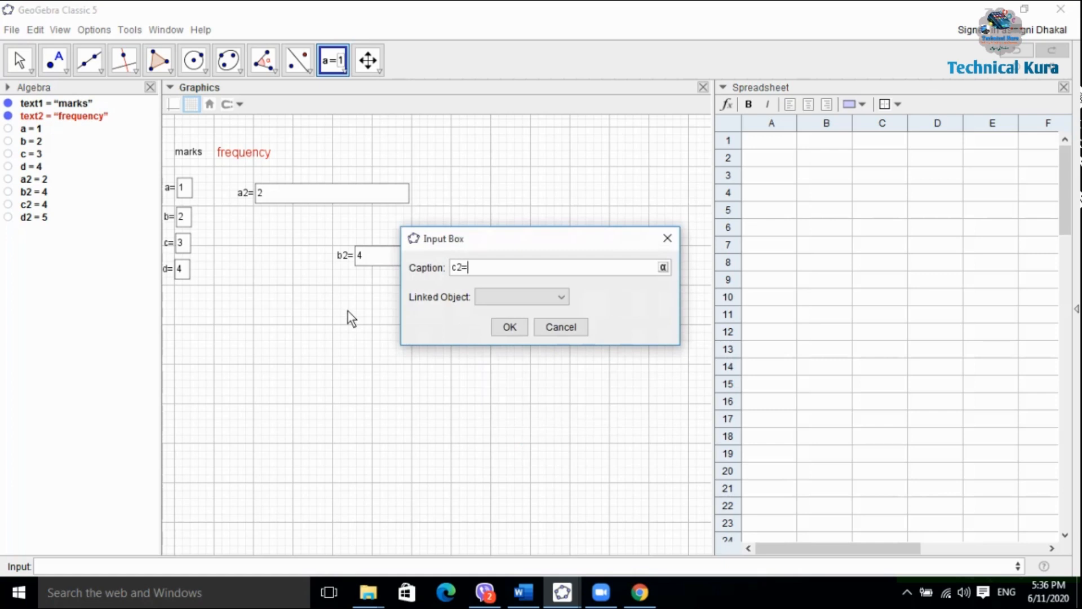
pyautogui.click(560, 296)
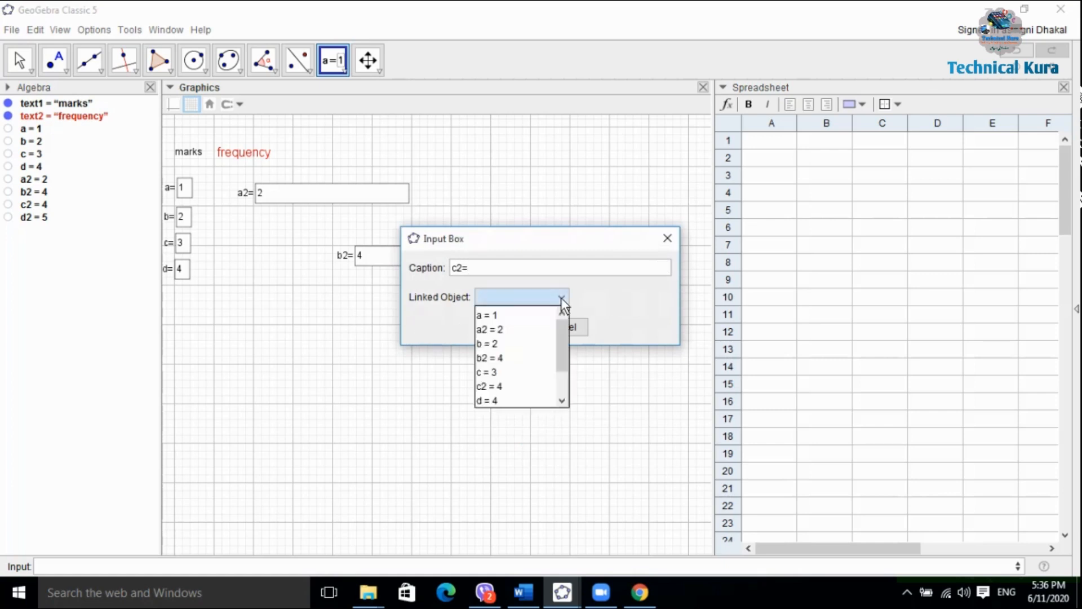
pyautogui.click(510, 385)
pyautogui.click(512, 325)
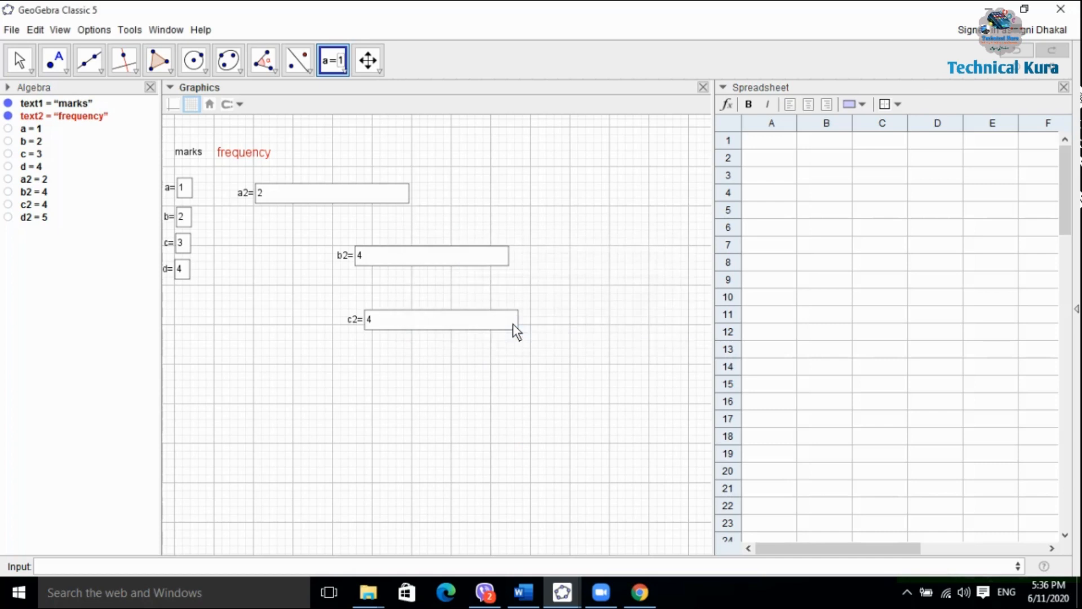
# - Add an input box captioned "d2=" below the "c2=" box, linked to the number d2
pyautogui.click(438, 400)
pyautogui.write('d2')
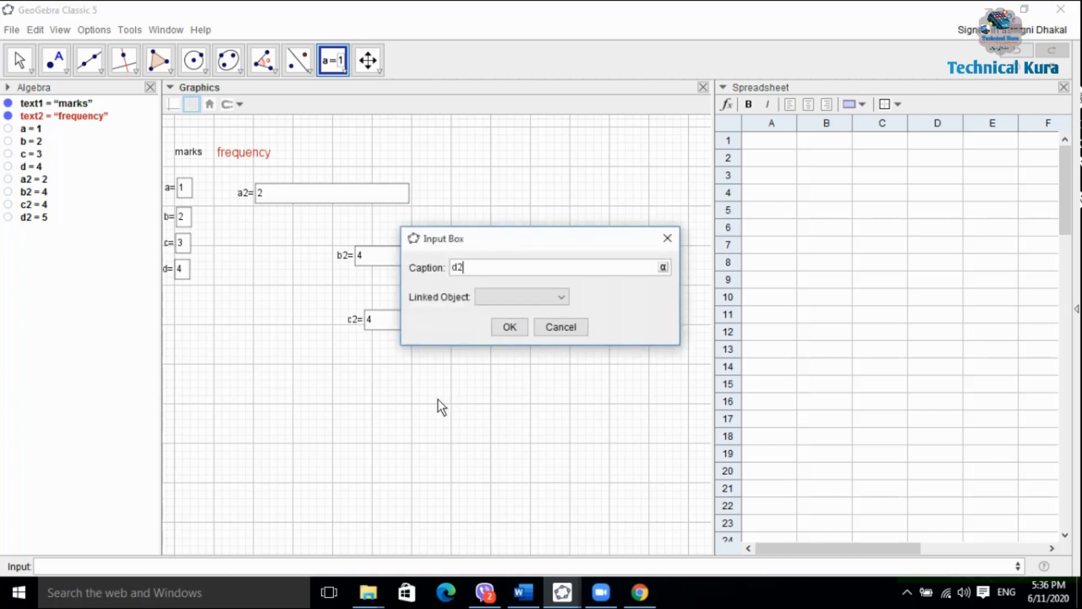
pyautogui.write('=')
pyautogui.click(553, 299)
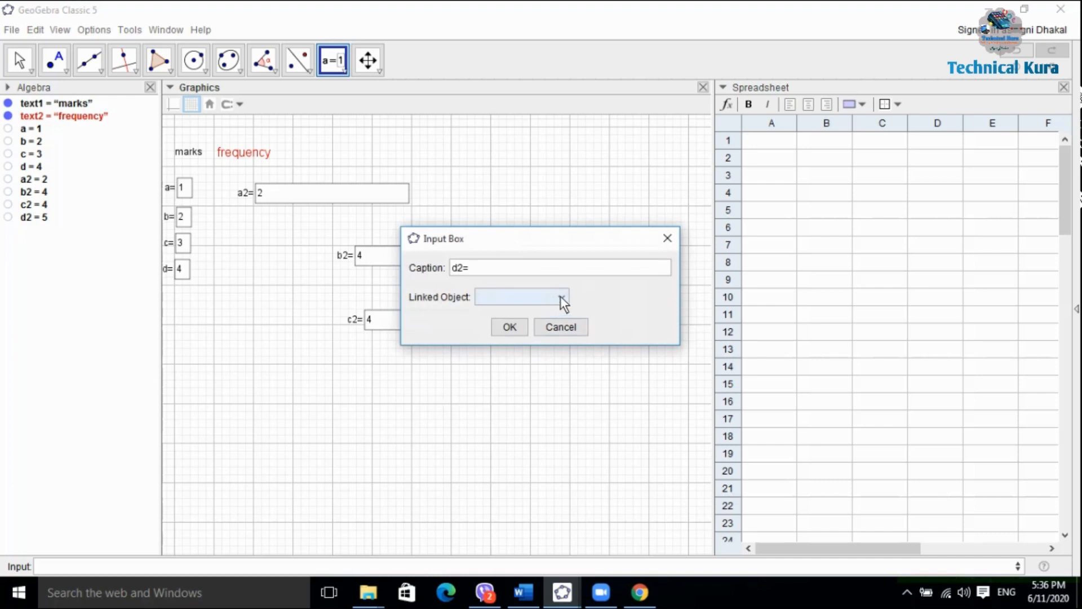
pyautogui.click(560, 296)
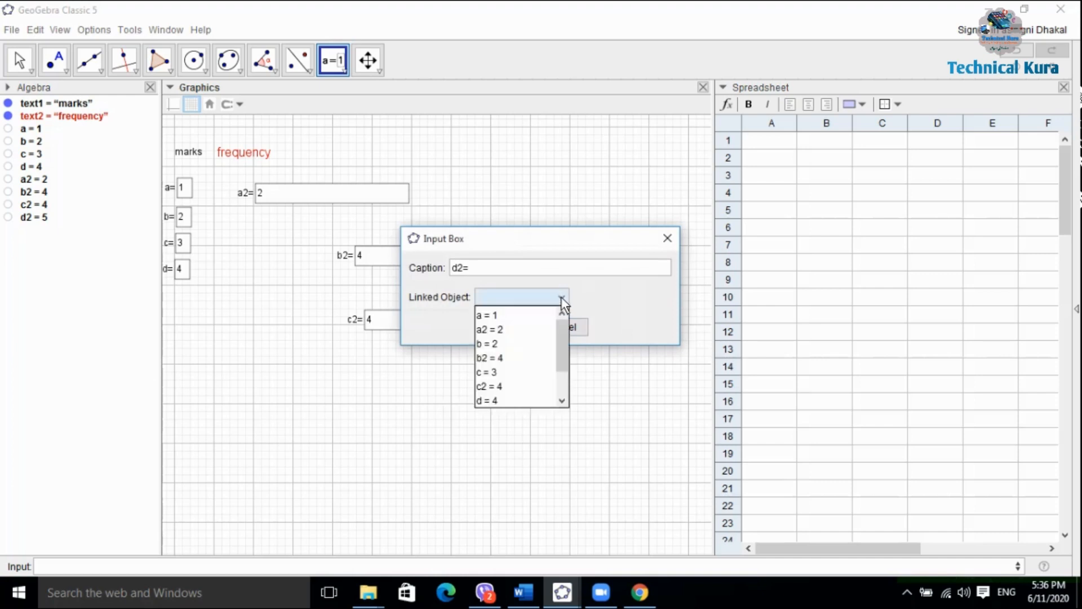
pyautogui.click(562, 400)
pyautogui.click(515, 398)
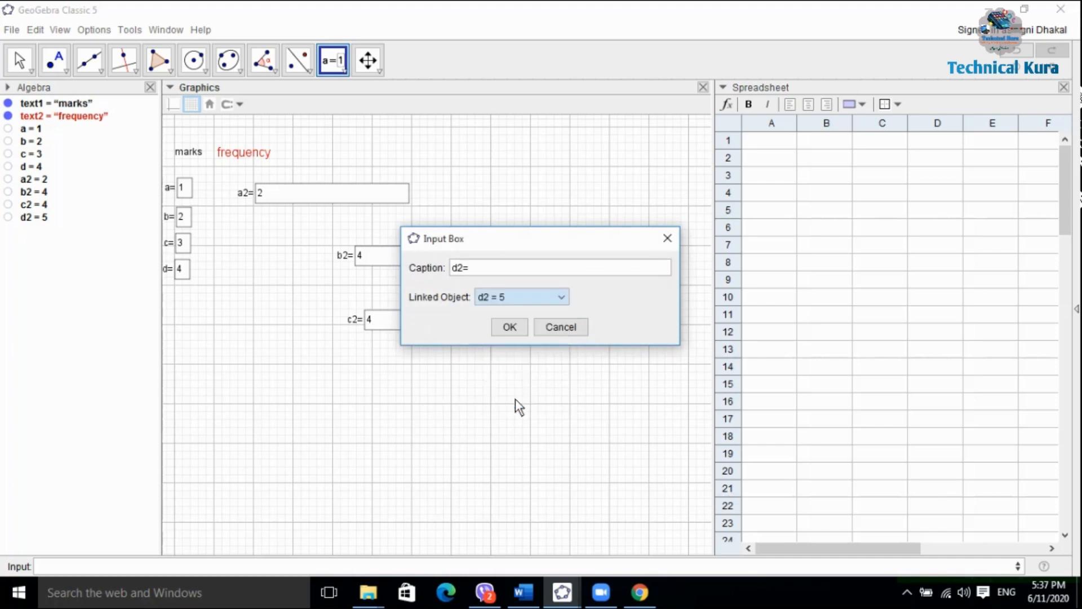
pyautogui.click(509, 326)
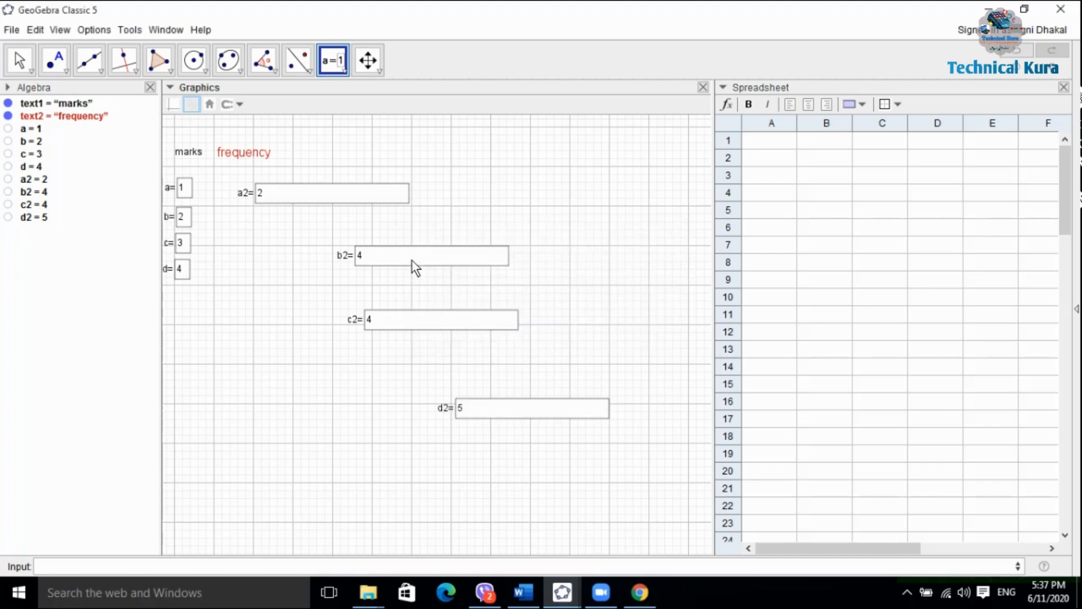
# - Arrange the a2, b2, c2 and d2 input boxes in a column beneath the "frequency" label, each beside its matching marks box
pyautogui.moveTo(412, 260); pyautogui.dragTo(270, 181)
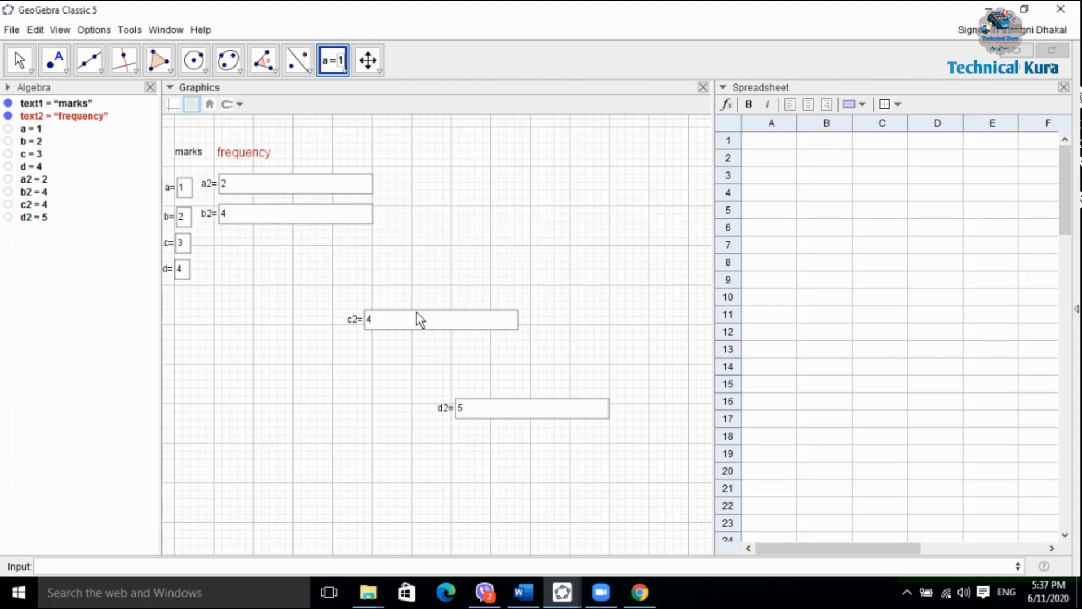
pyautogui.moveTo(419, 319); pyautogui.dragTo(267, 237)
pyautogui.moveTo(529, 414); pyautogui.dragTo(287, 281)
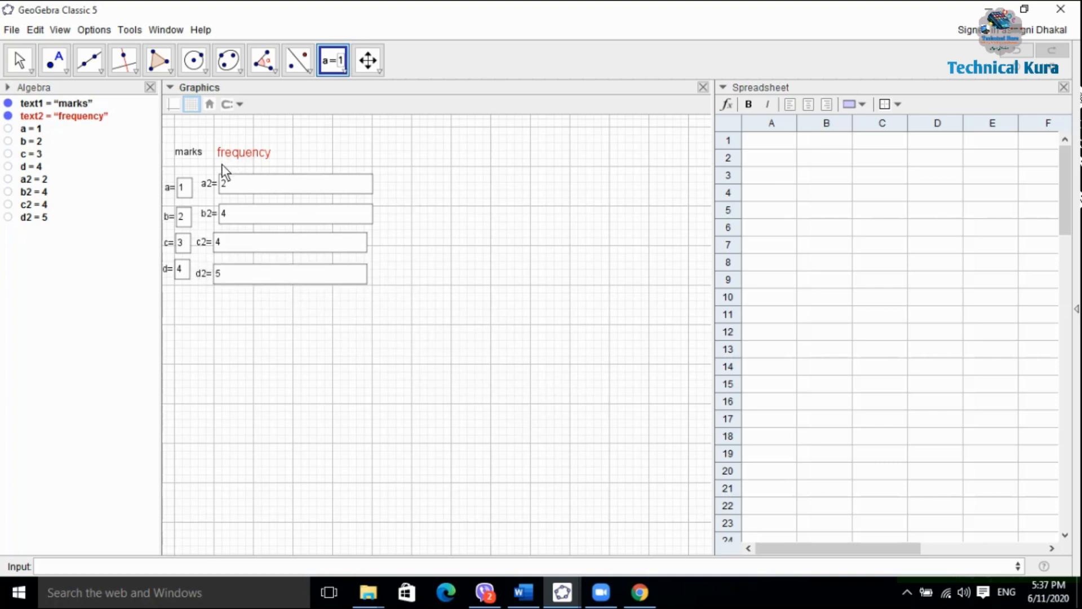
pyautogui.click(536, 168)
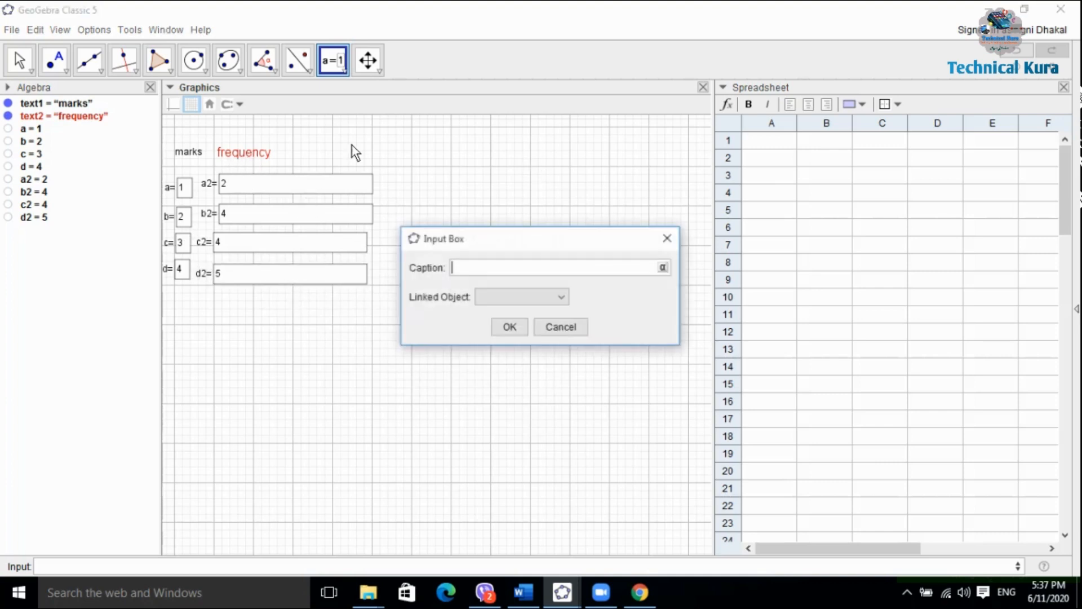
pyautogui.click(667, 238)
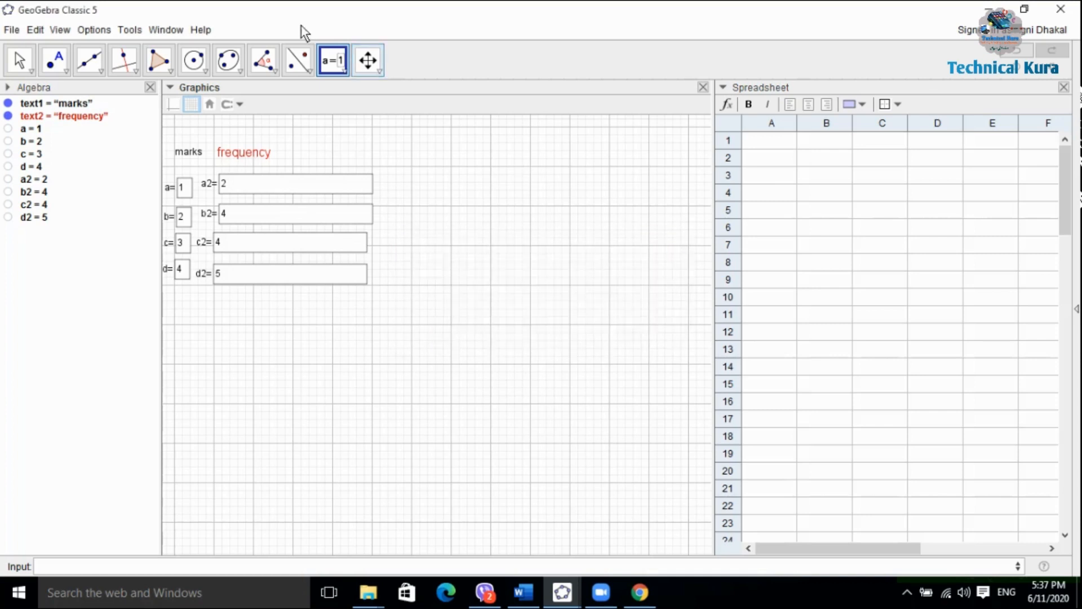
pyautogui.moveTo(230, 168); pyautogui.dragTo(374, 296)
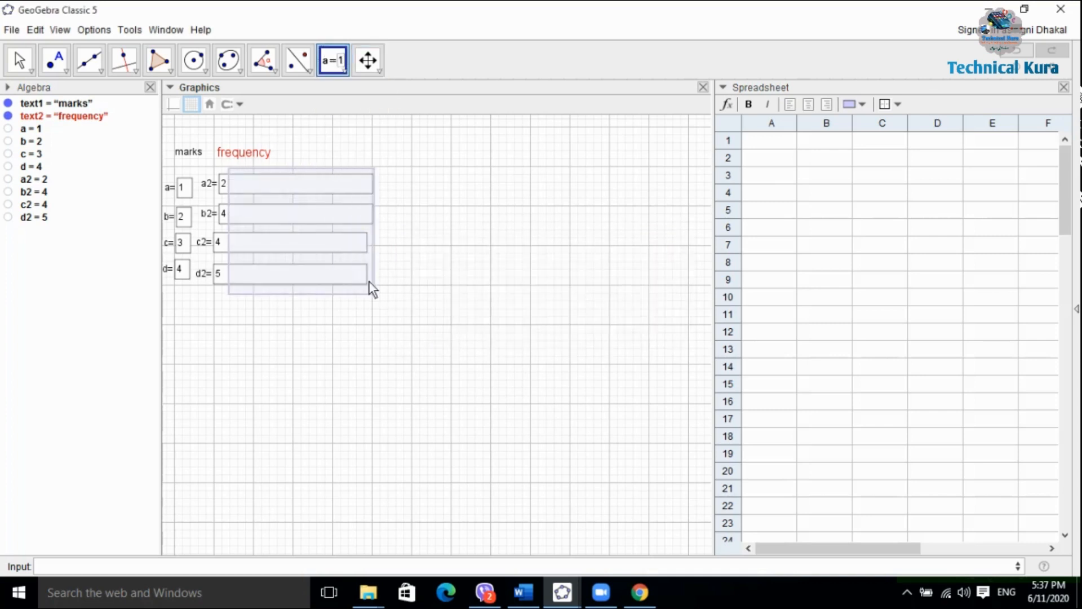
pyautogui.rightClick(351, 237)
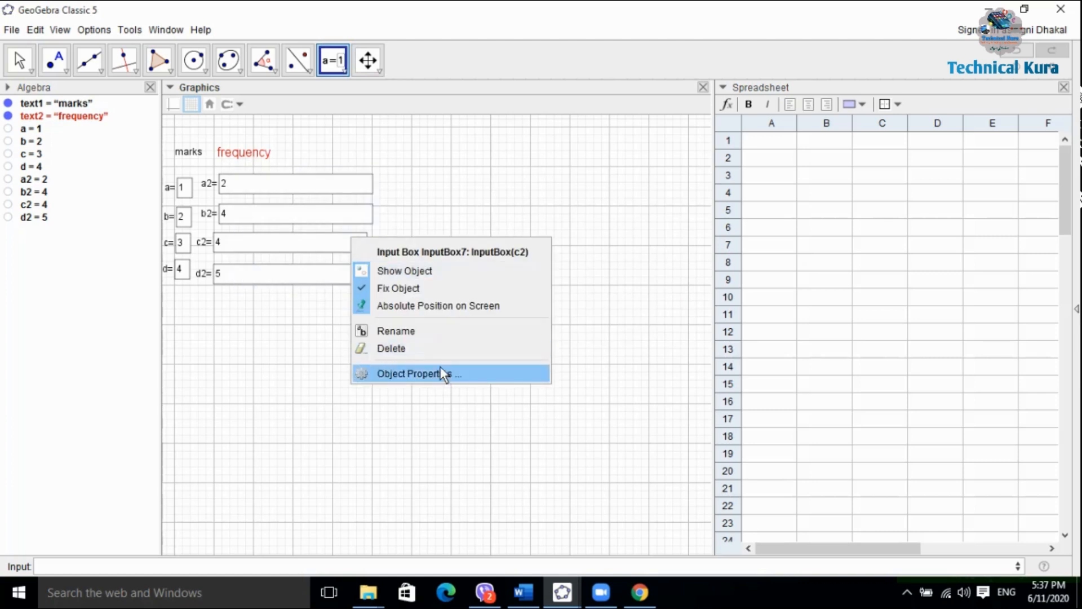
pyautogui.click(383, 137)
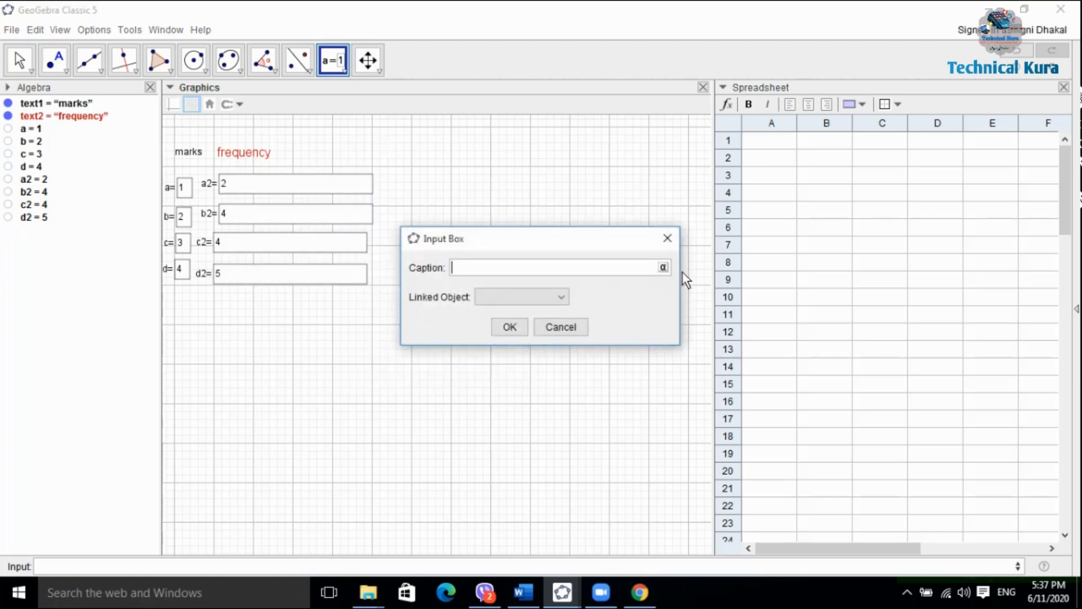
pyautogui.click(668, 238)
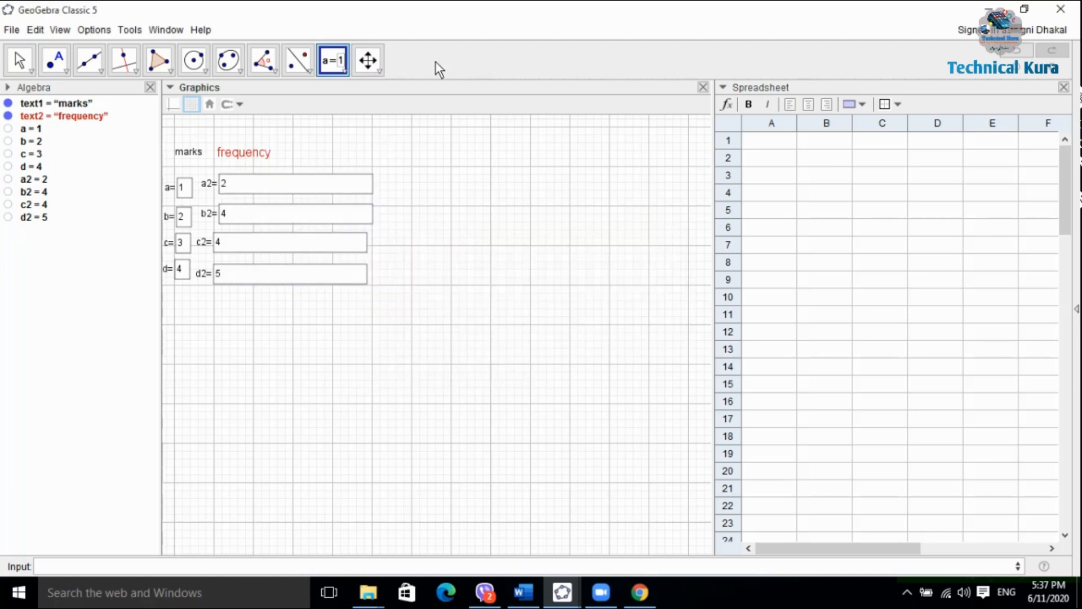
# - Open the object properties of the "b2=" input box and set its input box length to 2
pyautogui.click(339, 69)
pyautogui.moveTo(205, 173); pyautogui.dragTo(395, 291)
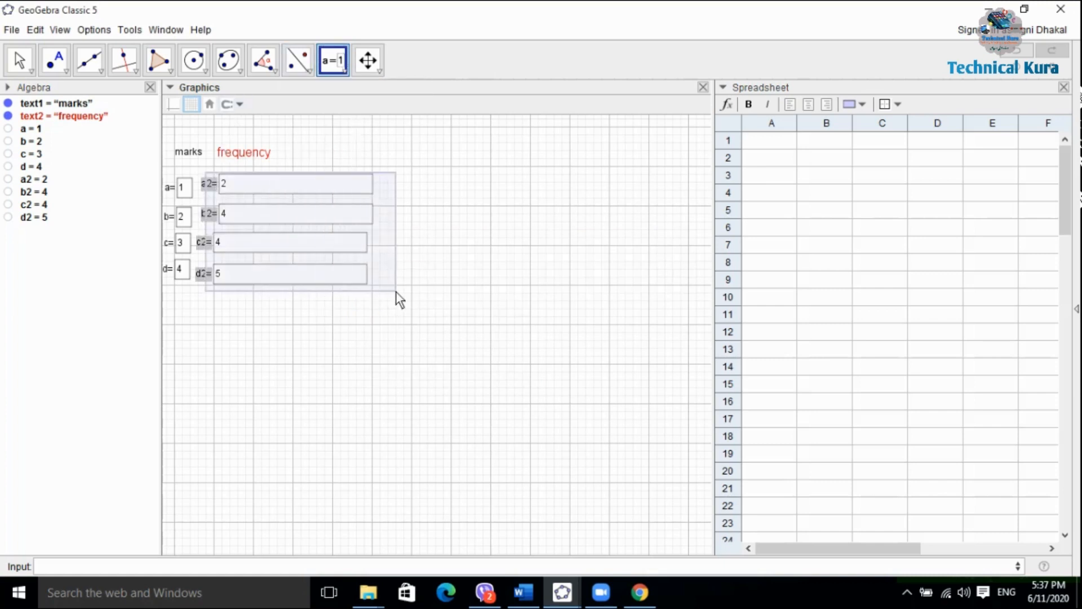
pyautogui.rightClick(364, 215)
pyautogui.click(492, 353)
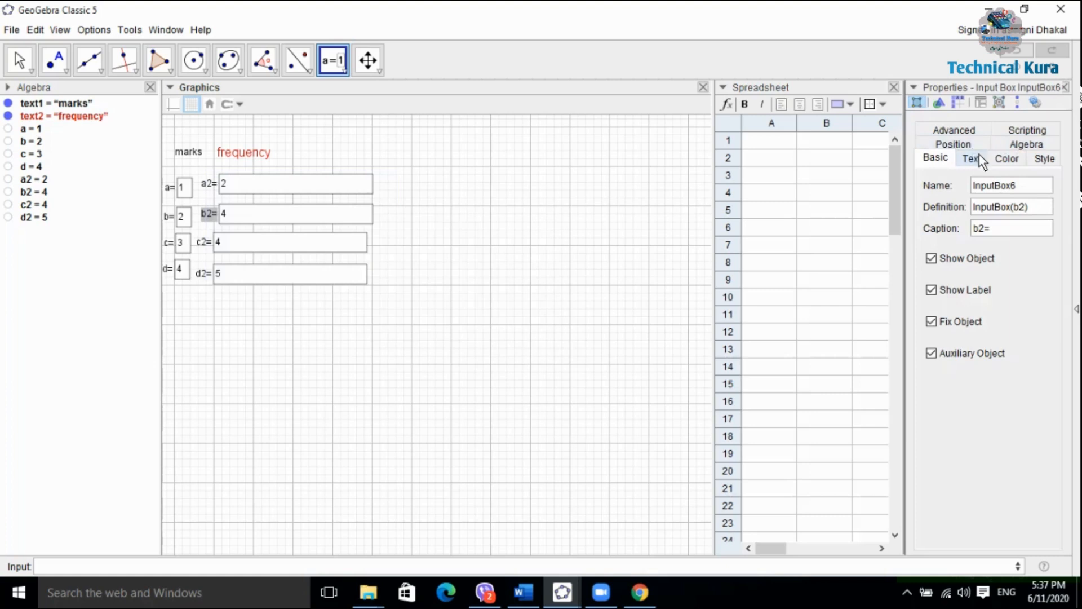
pyautogui.click(979, 159)
pyautogui.click(957, 131)
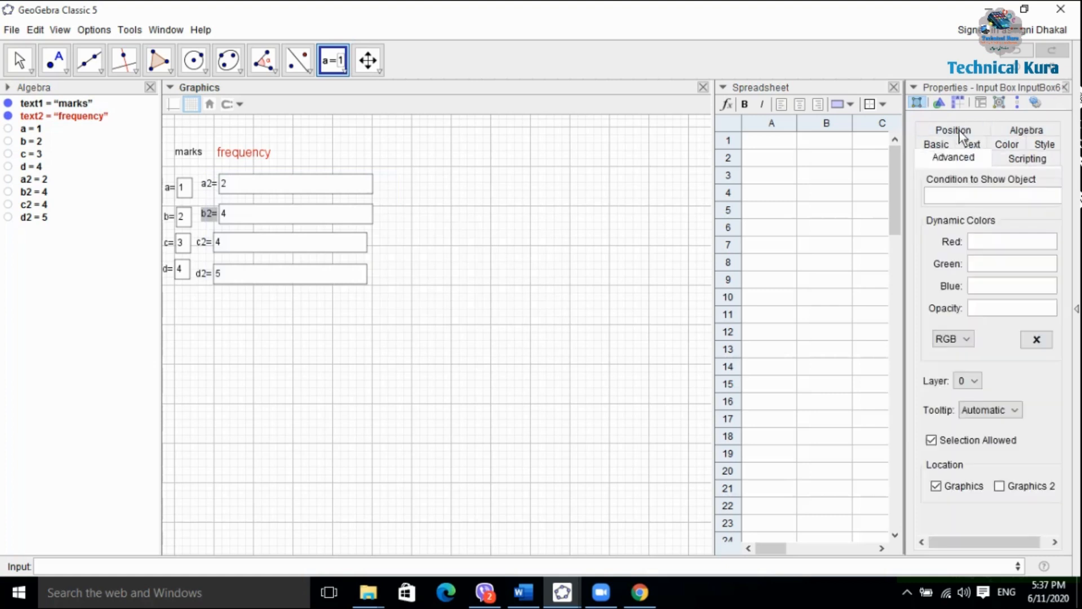
pyautogui.click(937, 146)
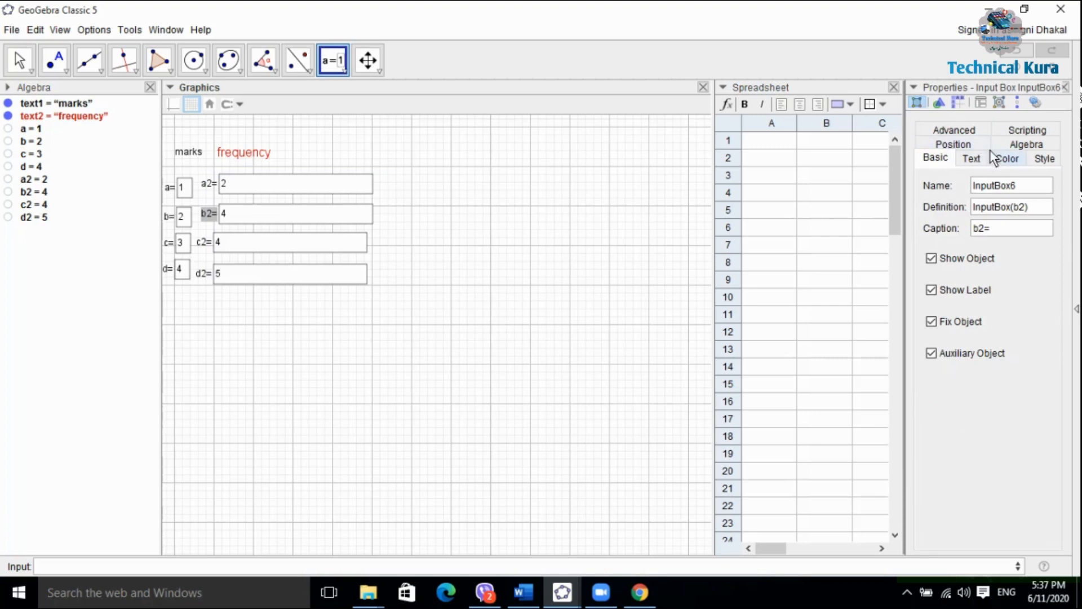
pyautogui.click(961, 144)
pyautogui.click(1023, 157)
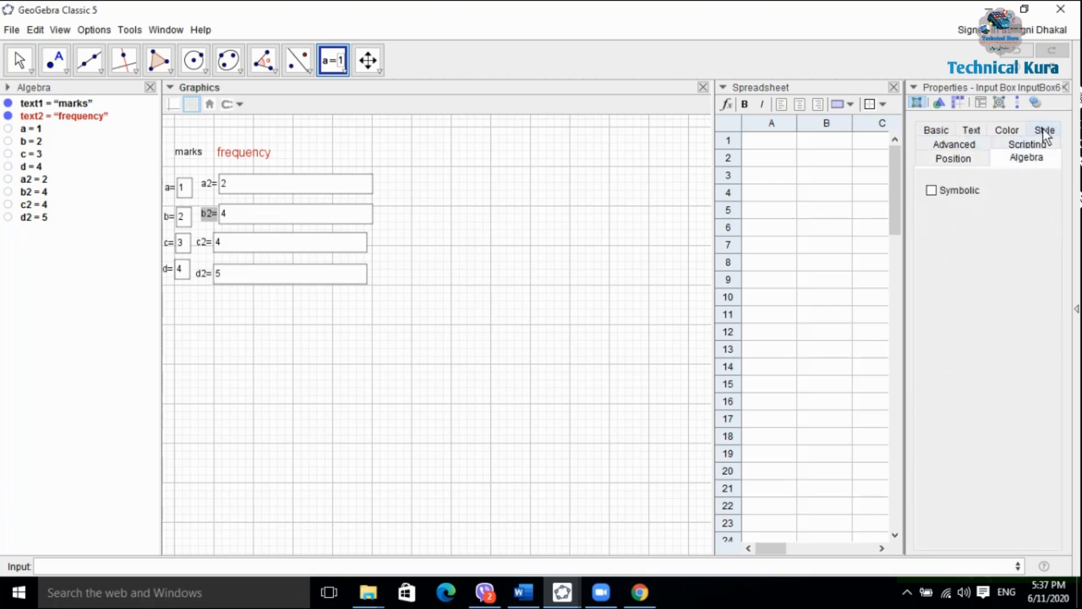
pyautogui.click(1043, 130)
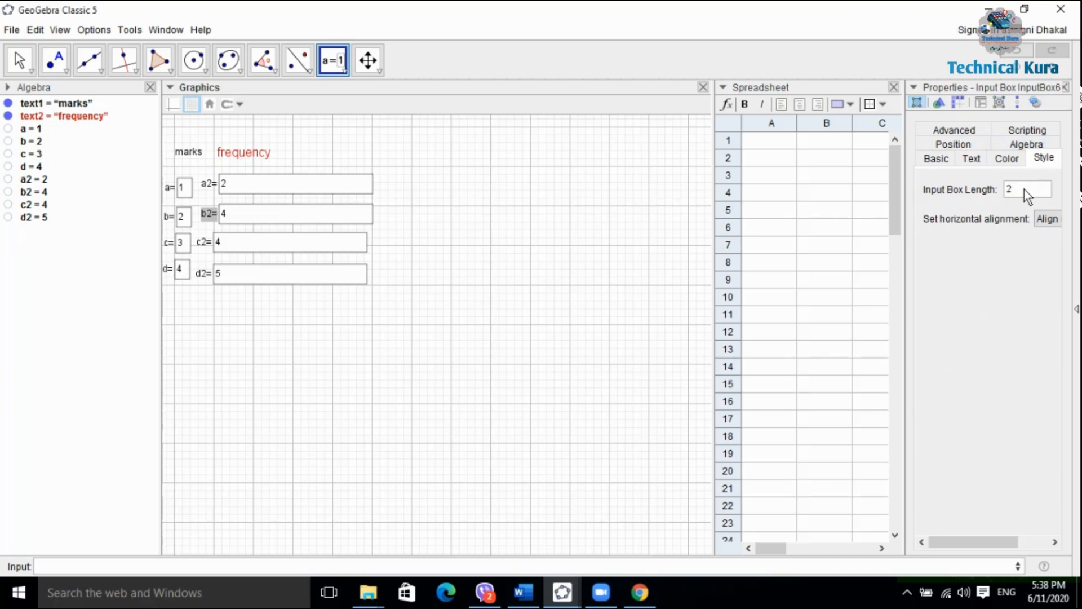
pyautogui.press('Return')
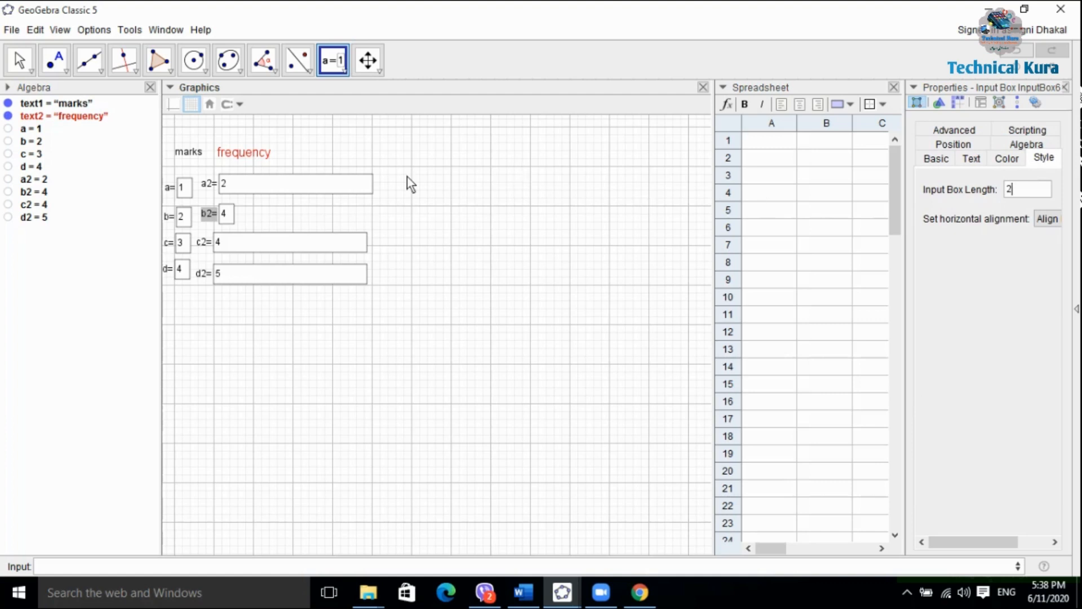
# - Select the a2, b2, c2 and d2 input boxes together and set their input box length to 2
pyautogui.moveTo(208, 171); pyautogui.dragTo(381, 310)
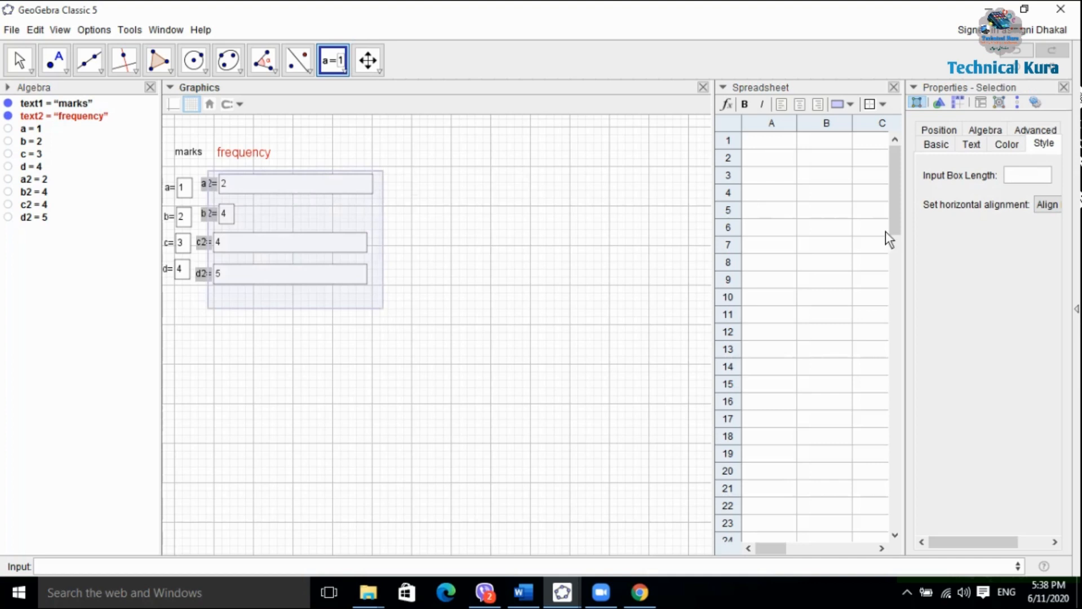
pyautogui.click(1022, 174)
pyautogui.write('2')
pyautogui.press('Return')
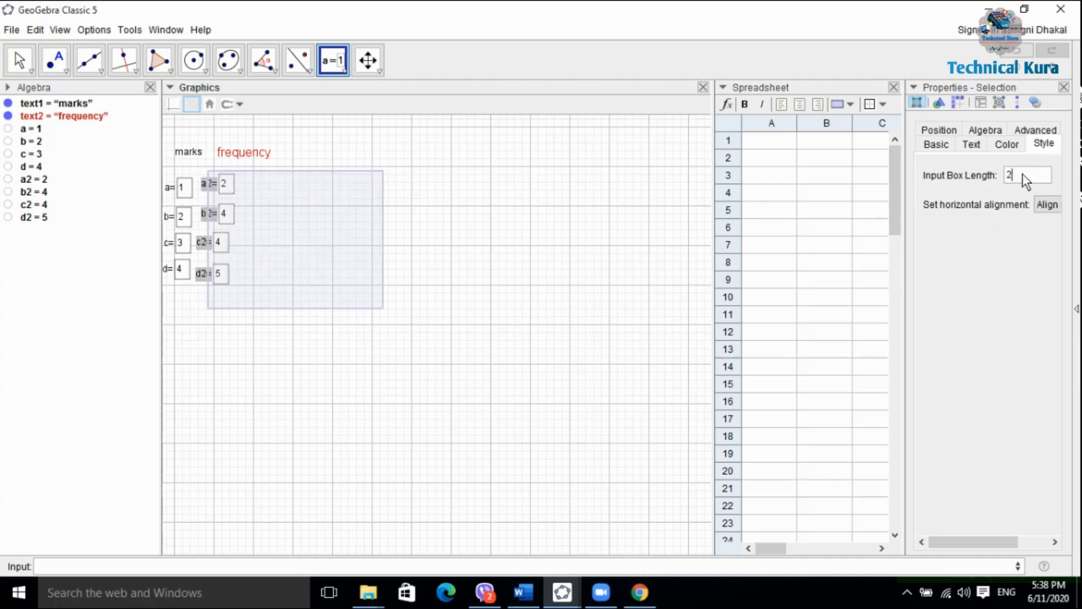
pyautogui.click(463, 193)
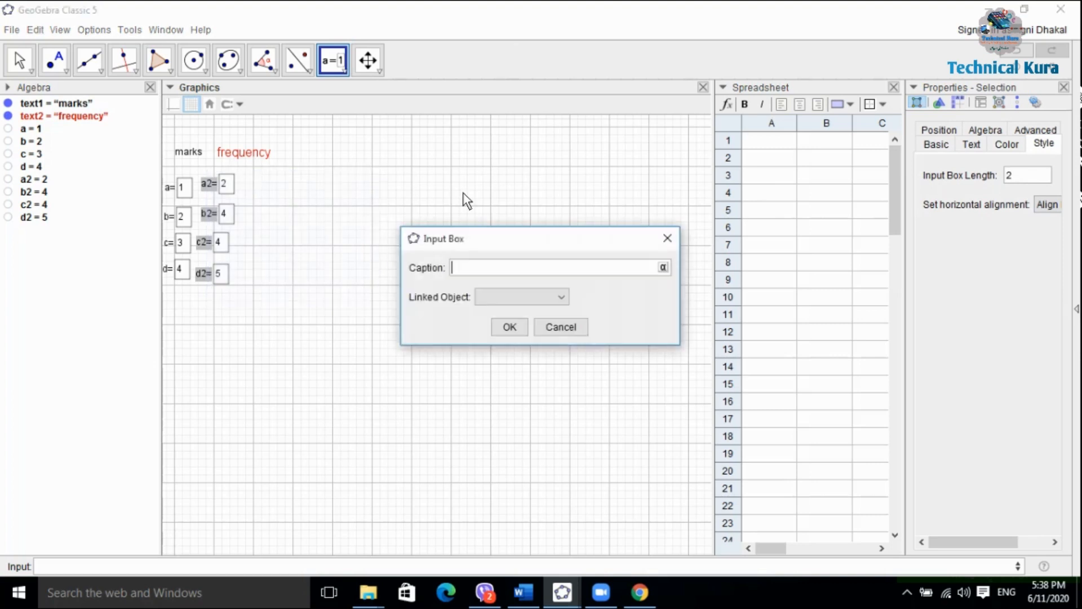
pyautogui.click(667, 240)
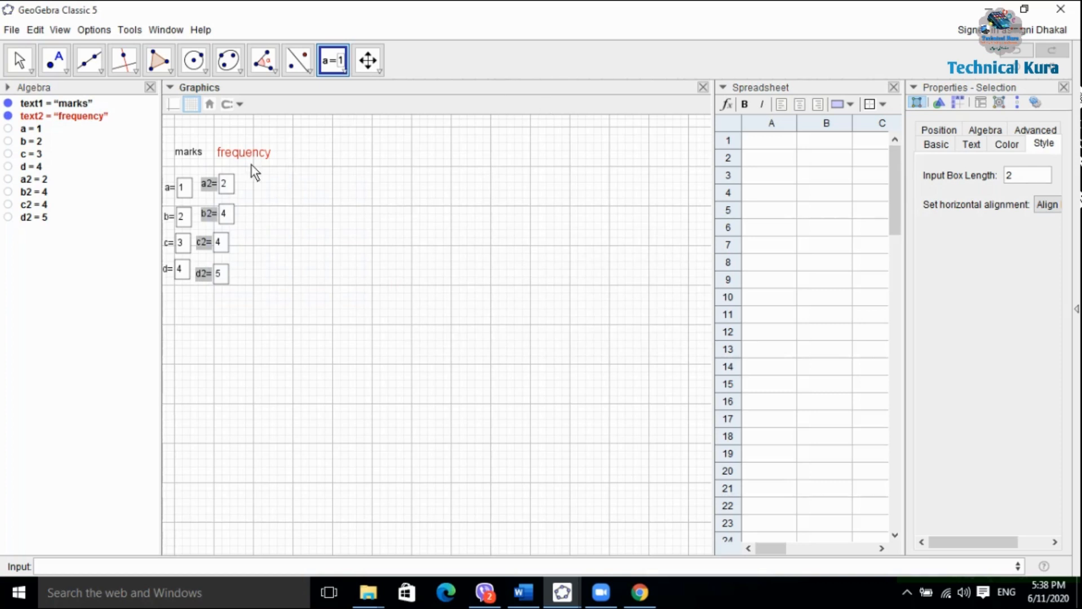
# - Give the "a=" input box a dark gray foreground color and a cyan background color
pyautogui.click(185, 186)
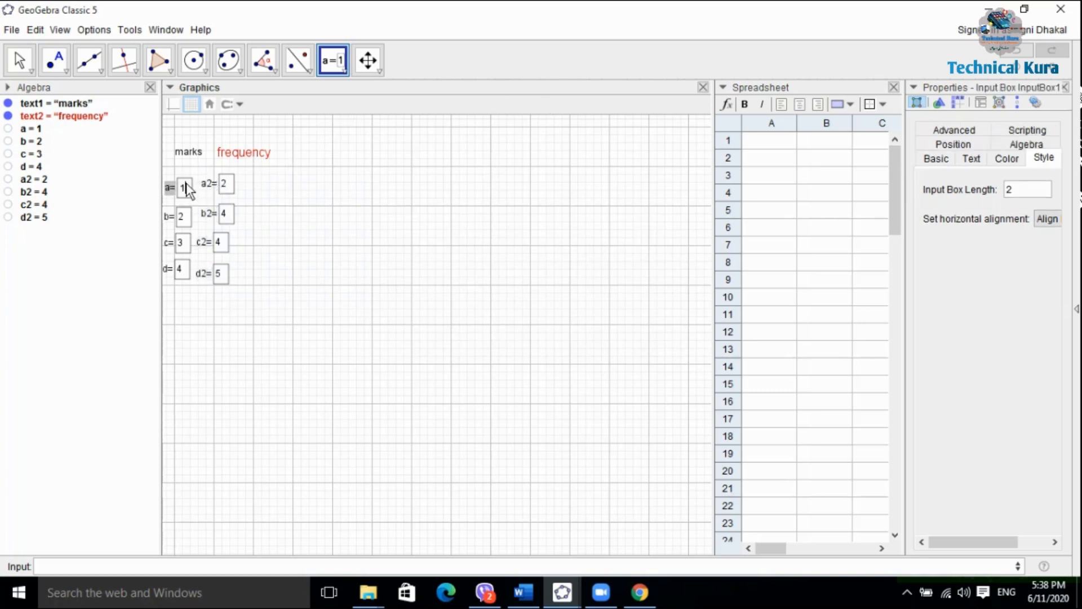
pyautogui.click(1010, 157)
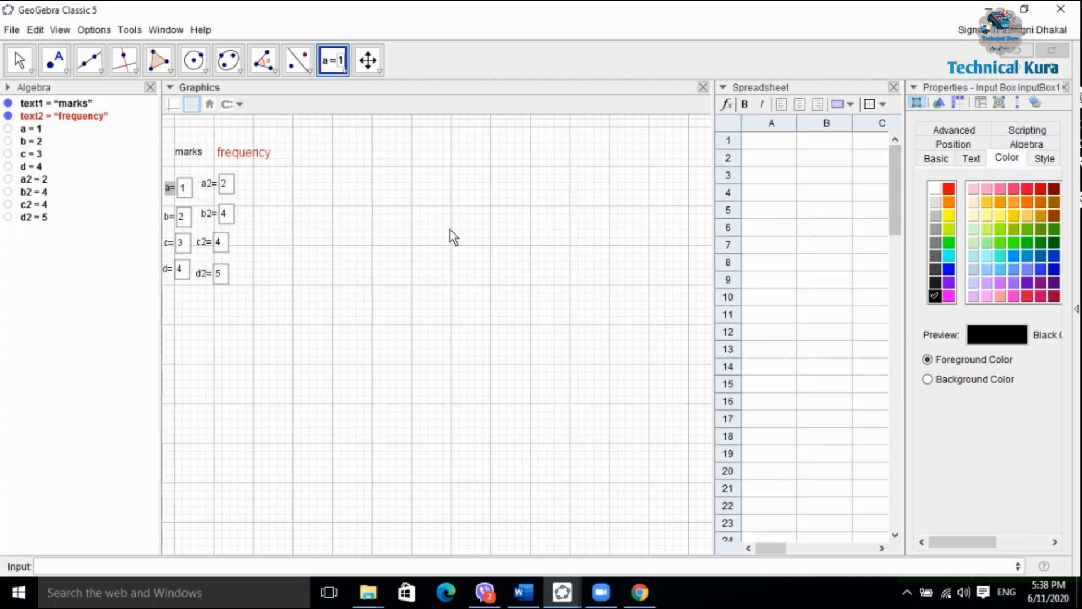
pyautogui.click(948, 256)
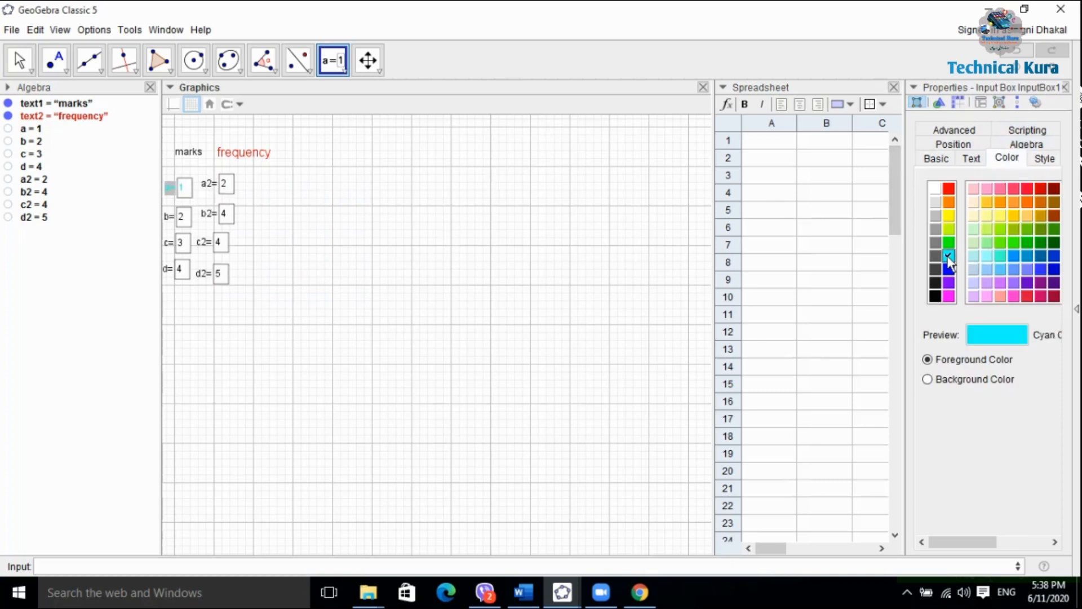
pyautogui.click(929, 380)
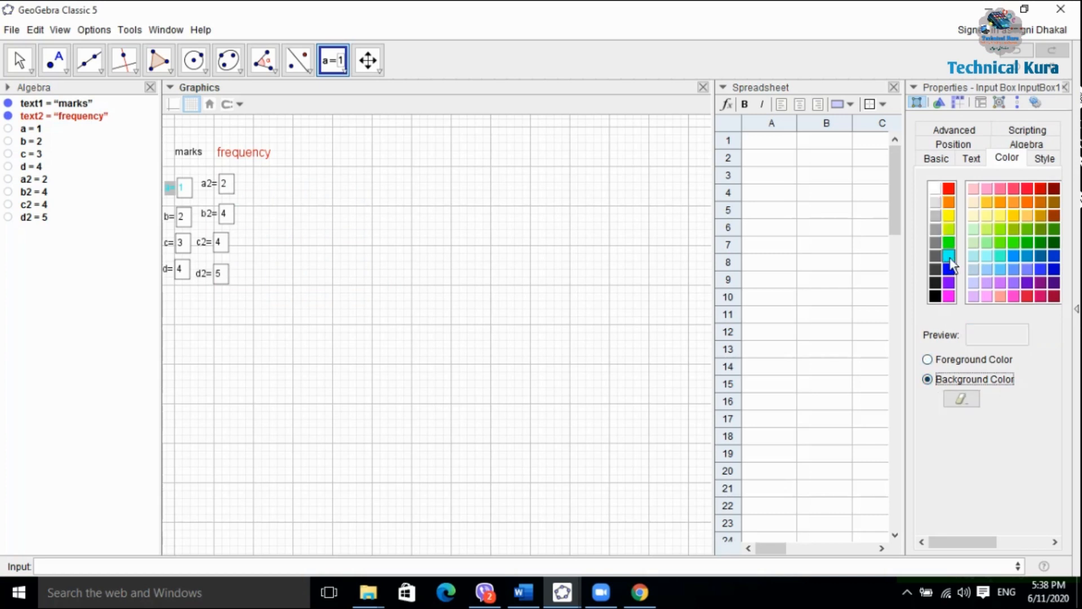
pyautogui.click(928, 359)
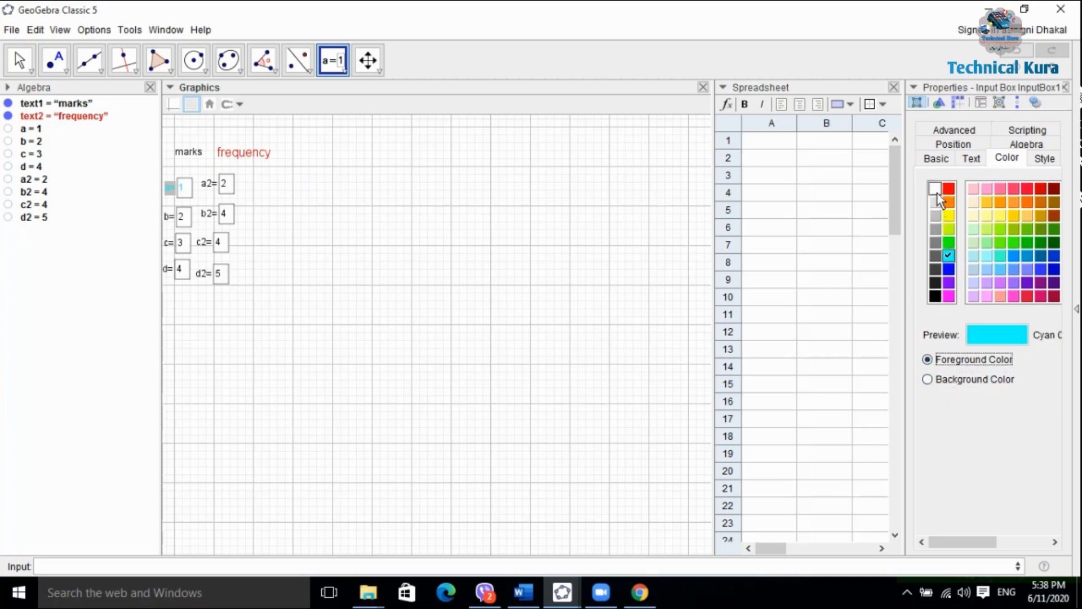
pyautogui.click(934, 280)
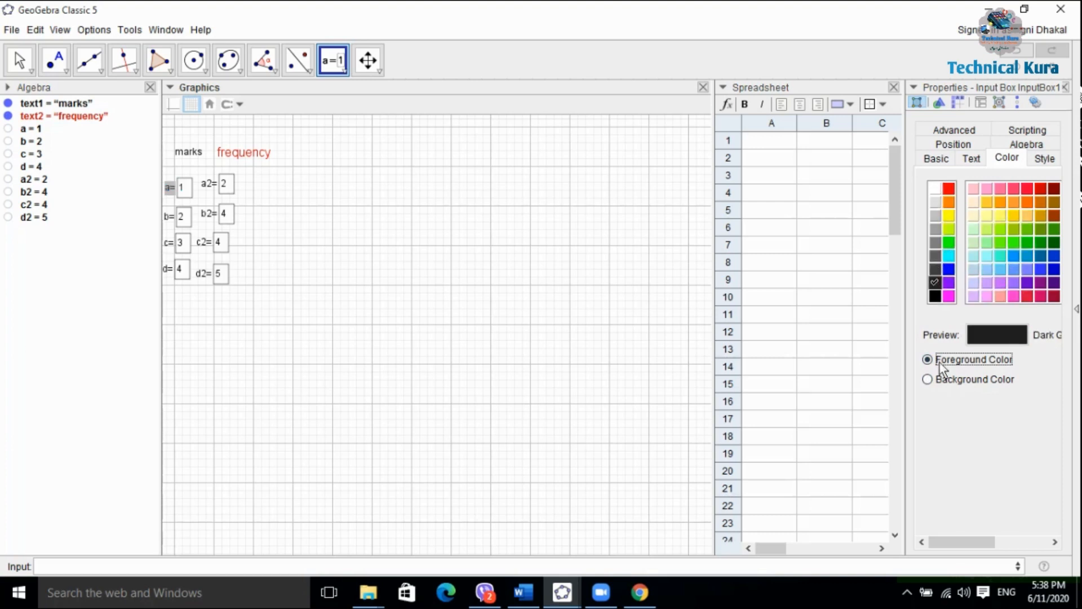
pyautogui.click(927, 379)
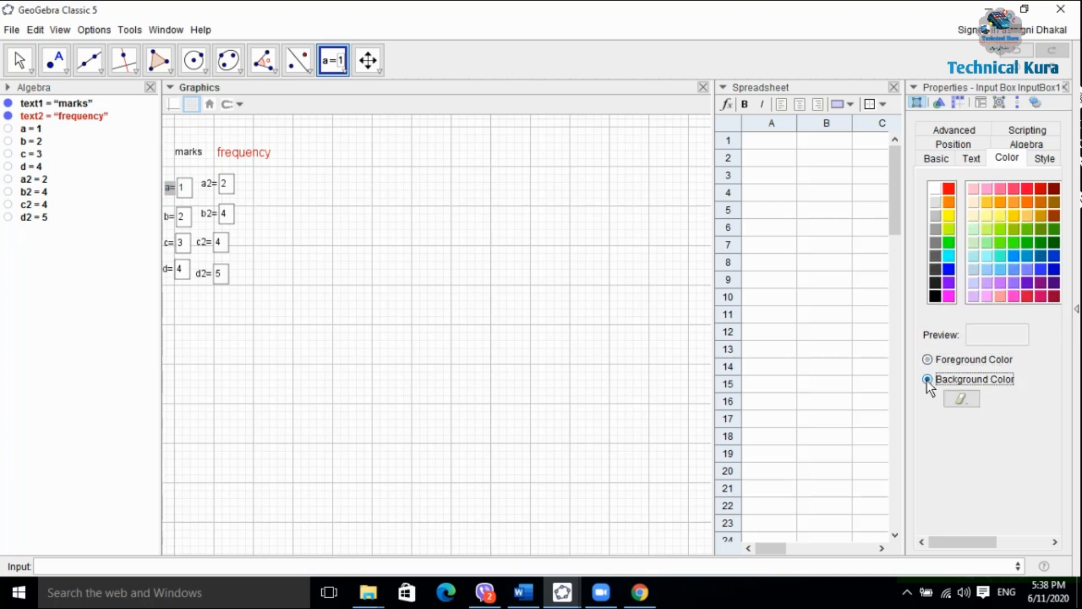
pyautogui.click(949, 256)
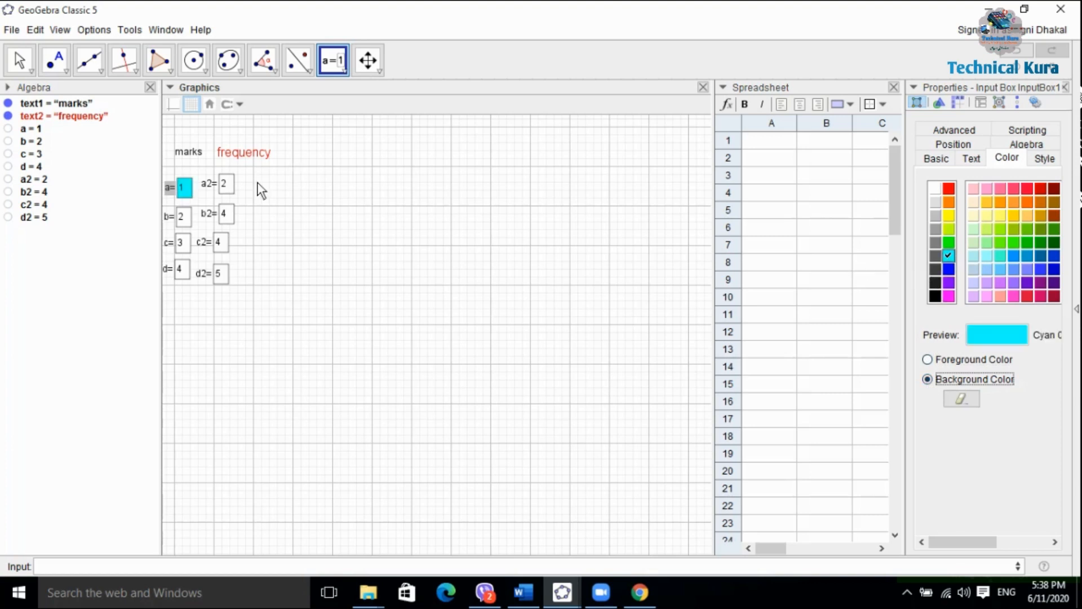
# - Give the "b=", "c=" and "d=" input boxes a cyan background and close the object properties
pyautogui.click(182, 220)
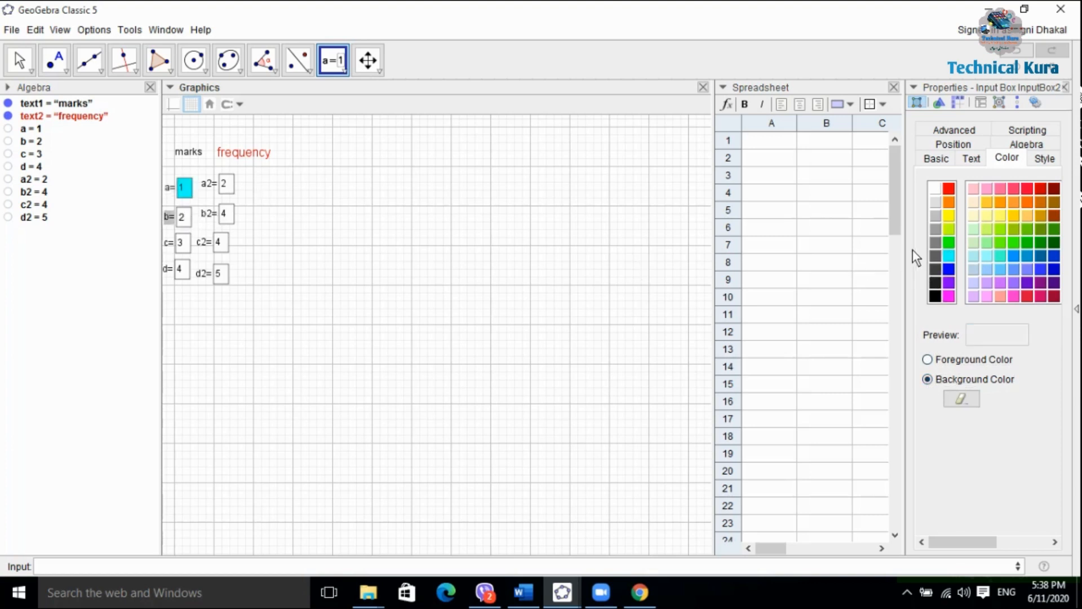
pyautogui.click(947, 256)
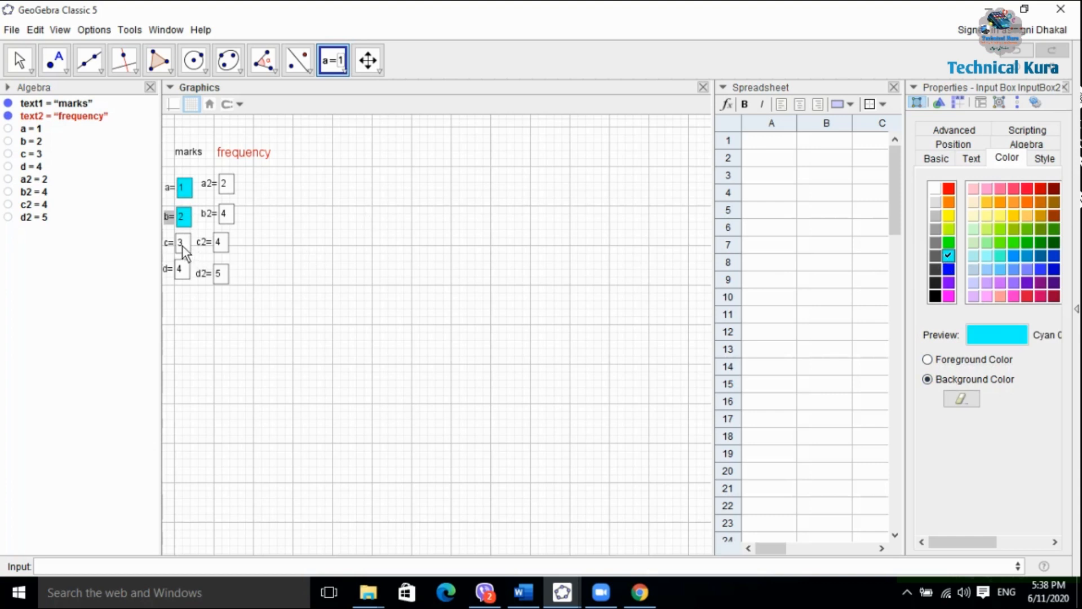
pyautogui.click(181, 245)
pyautogui.click(949, 258)
pyautogui.click(183, 268)
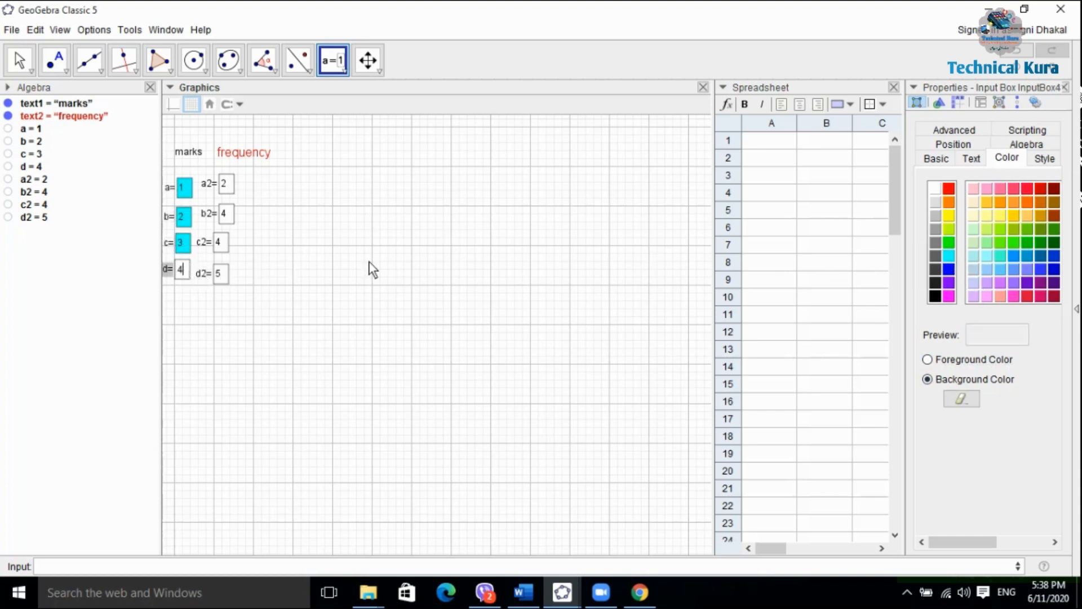
pyautogui.click(950, 259)
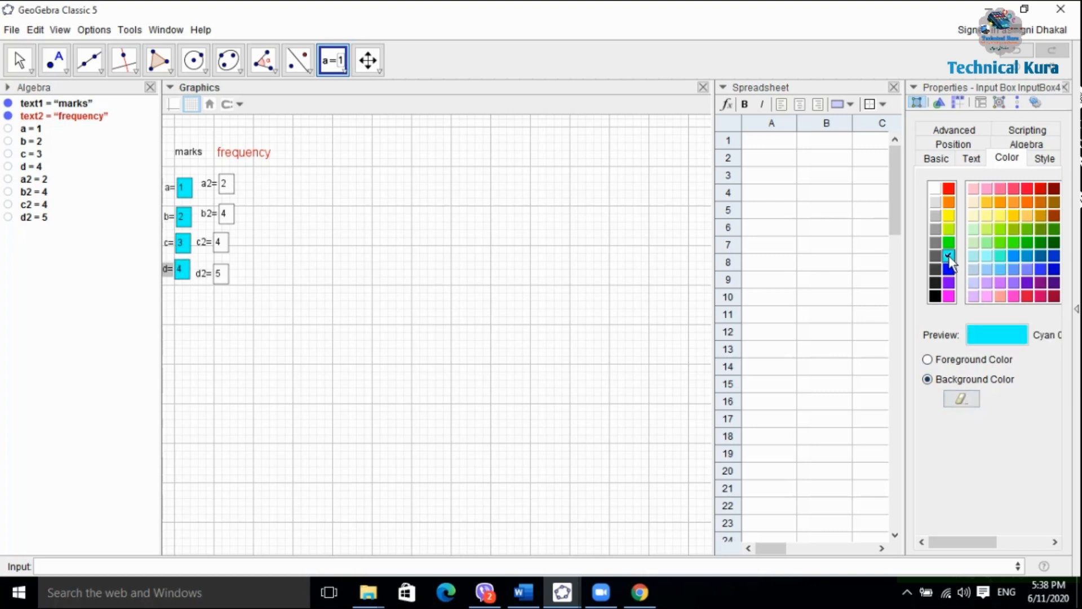
pyautogui.click(540, 384)
pyautogui.click(675, 239)
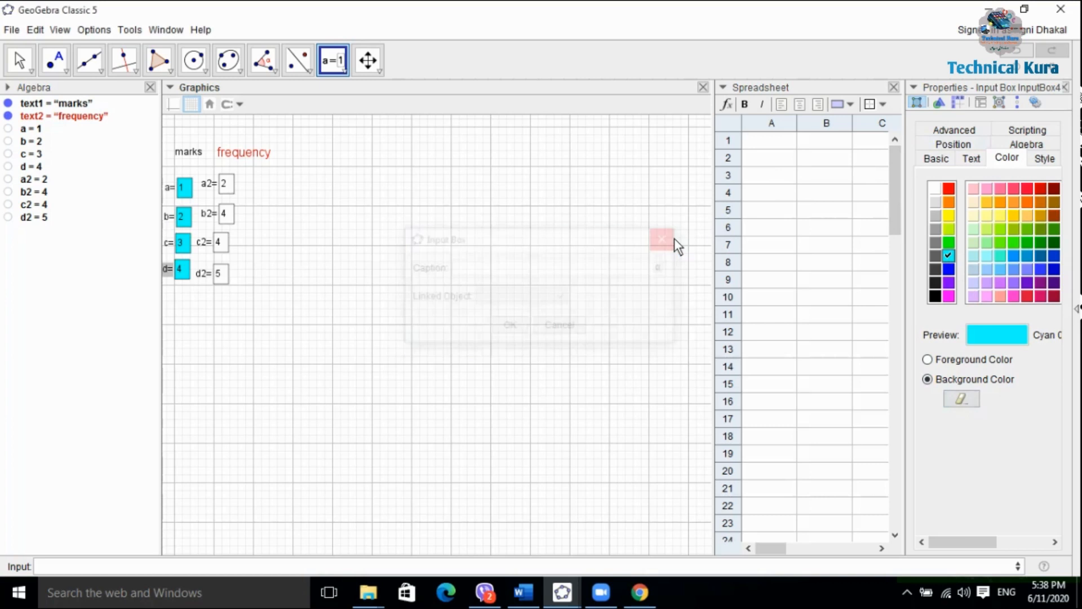
pyautogui.click(1064, 87)
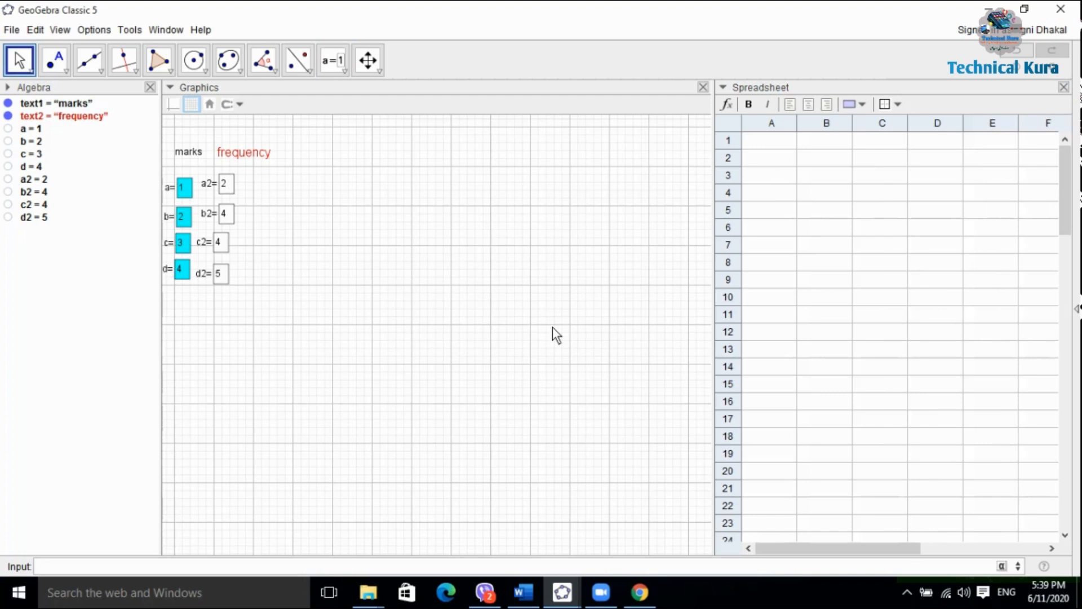
# - Enter the spreadsheet headings "marks" in A2, "frqn." in B2 and "fx" in C2
pyautogui.click(769, 159)
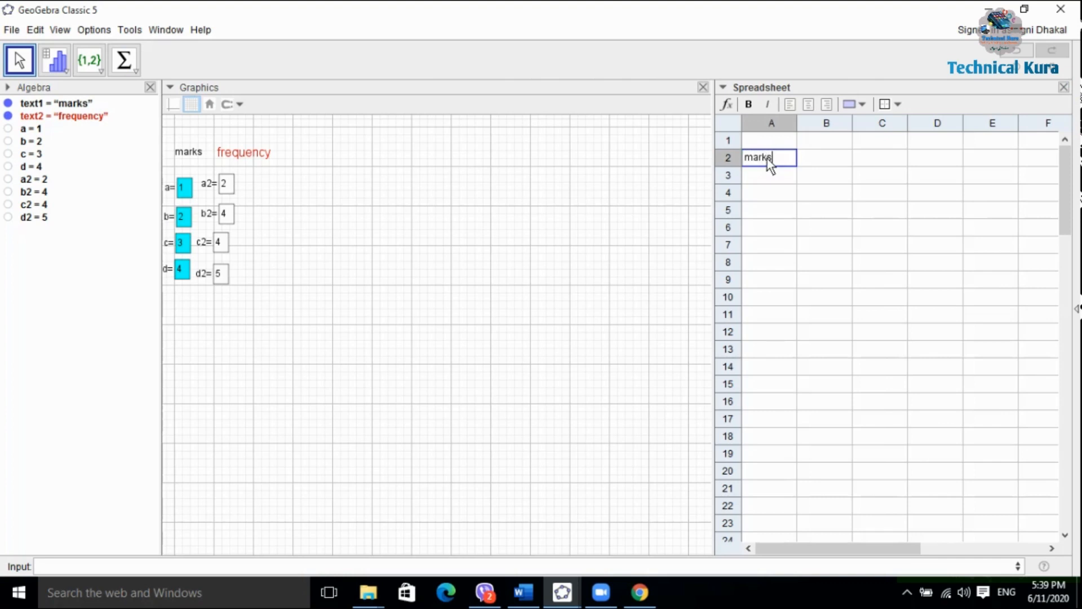
pyautogui.click(823, 158)
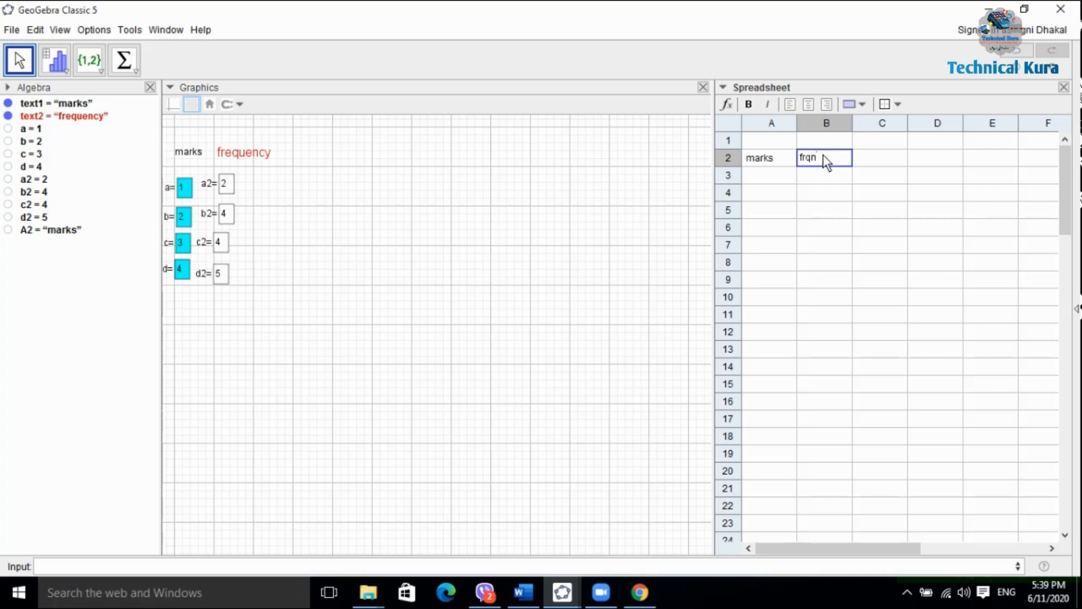
pyautogui.click(886, 158)
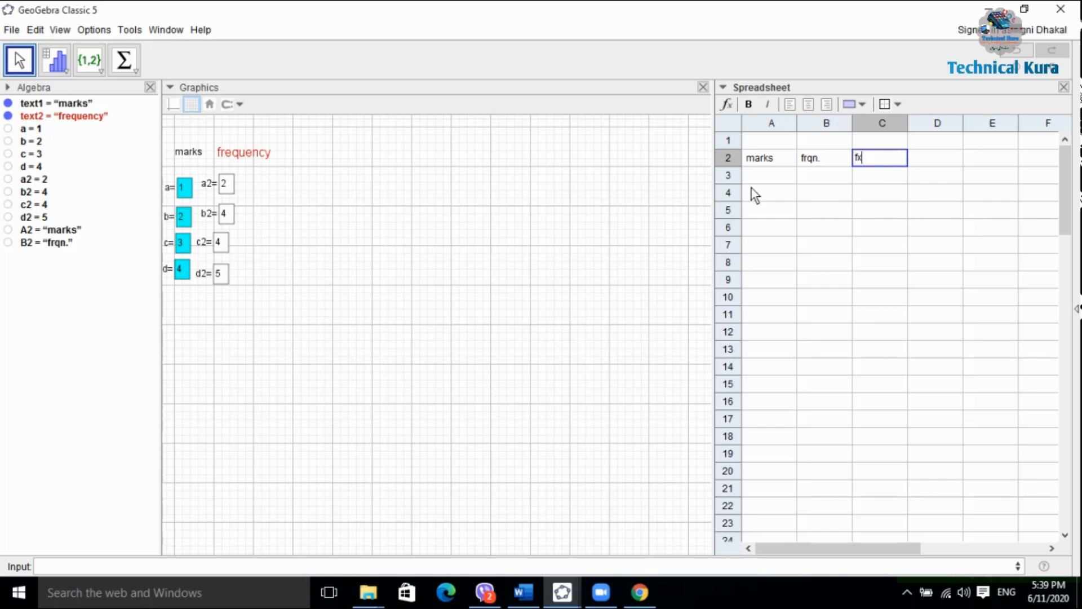
# - Fill the marks column by entering a, b, c and d in cells A3 to A6
pyautogui.click(767, 178)
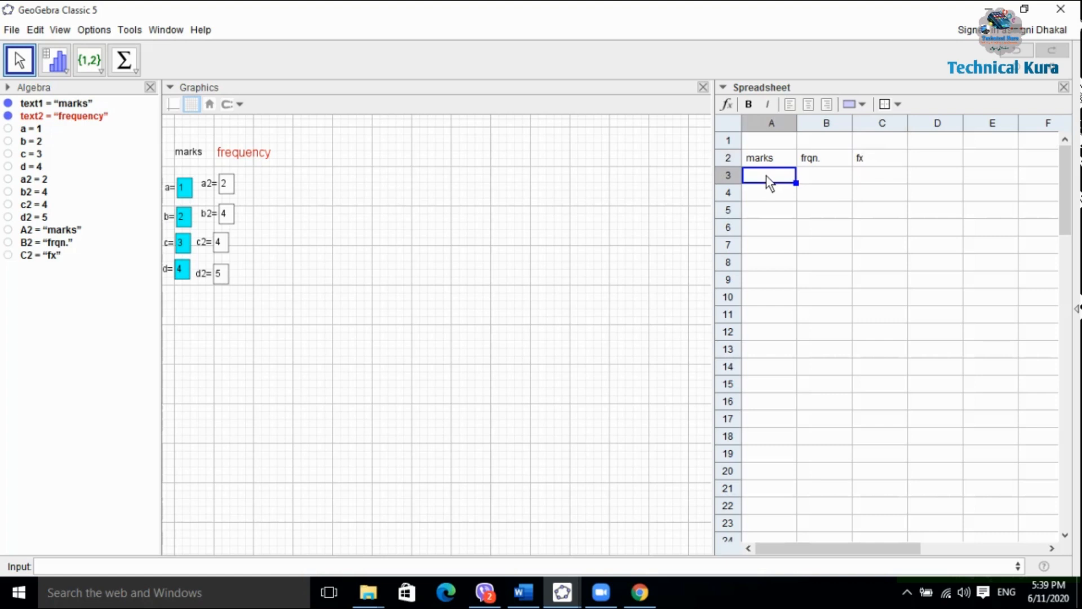
pyautogui.write('a')
pyautogui.press('Return')
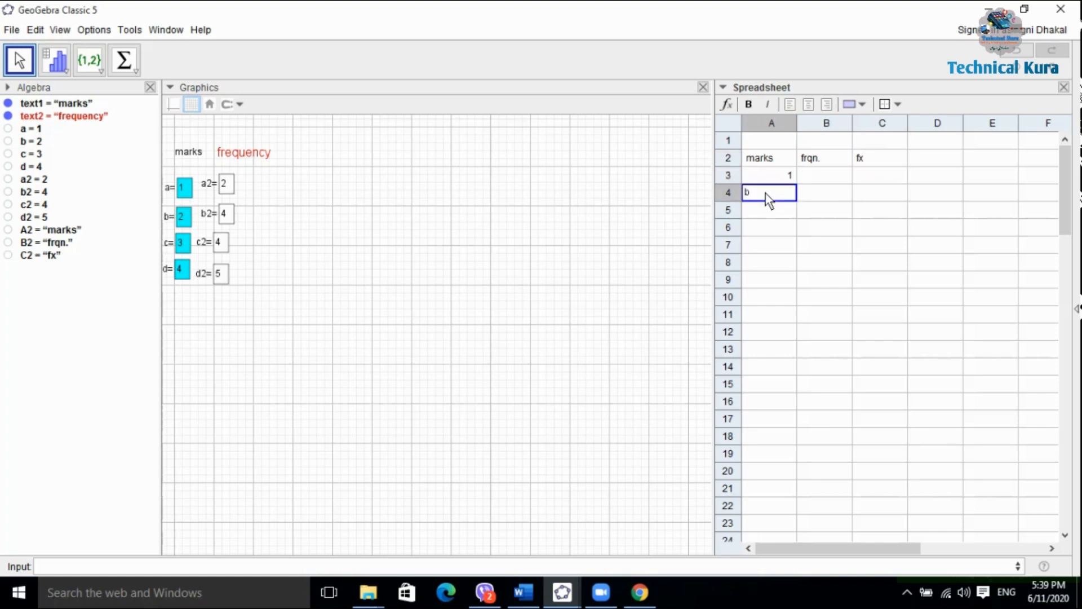
pyautogui.write('b')
pyautogui.press('Return')
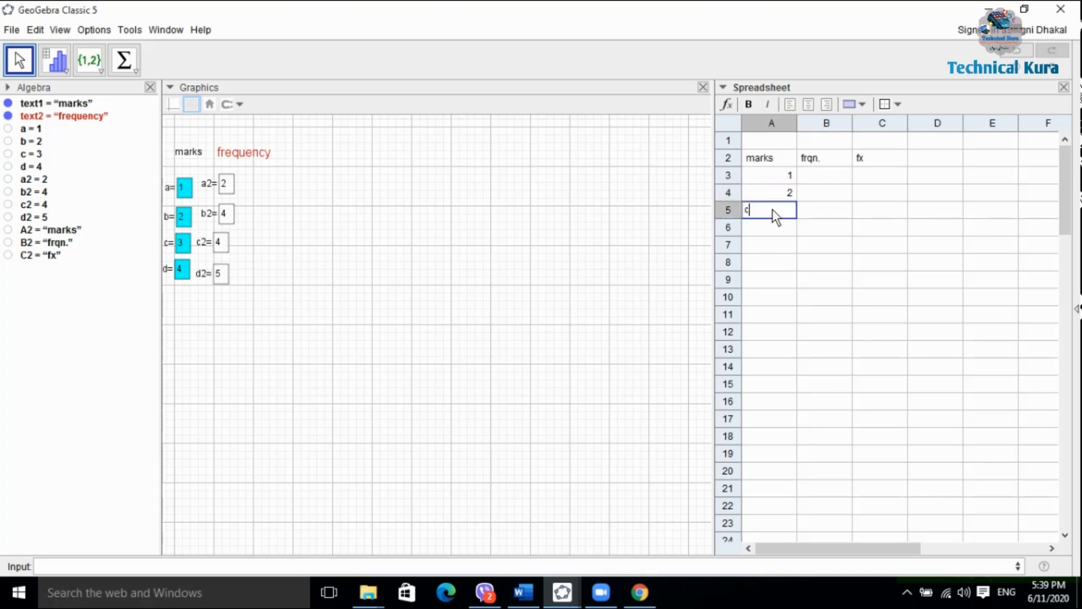
pyautogui.press('Return')
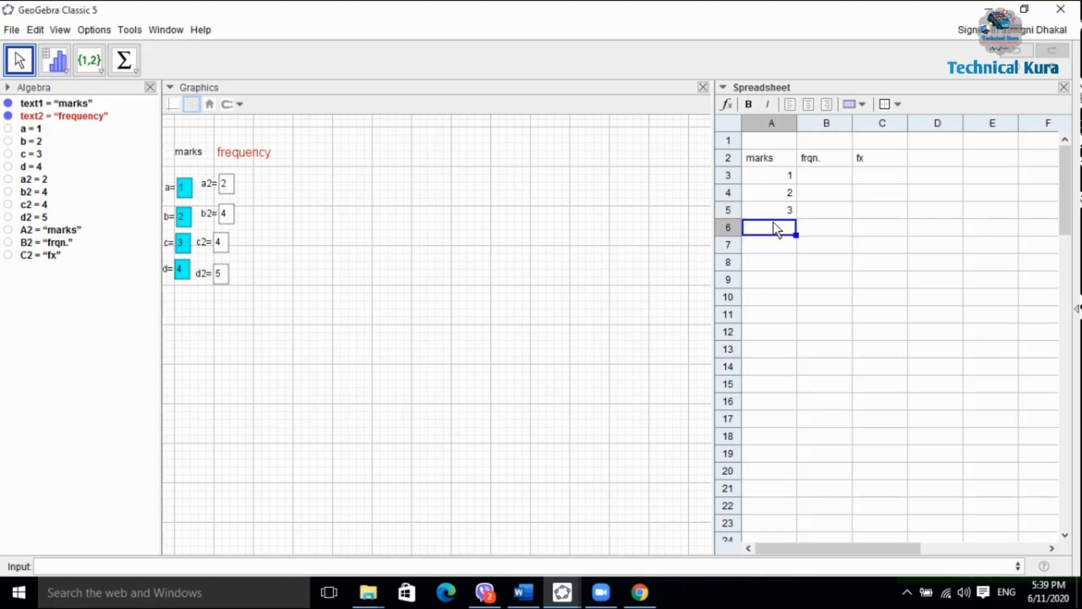
pyautogui.write('d')
pyautogui.press('Return')
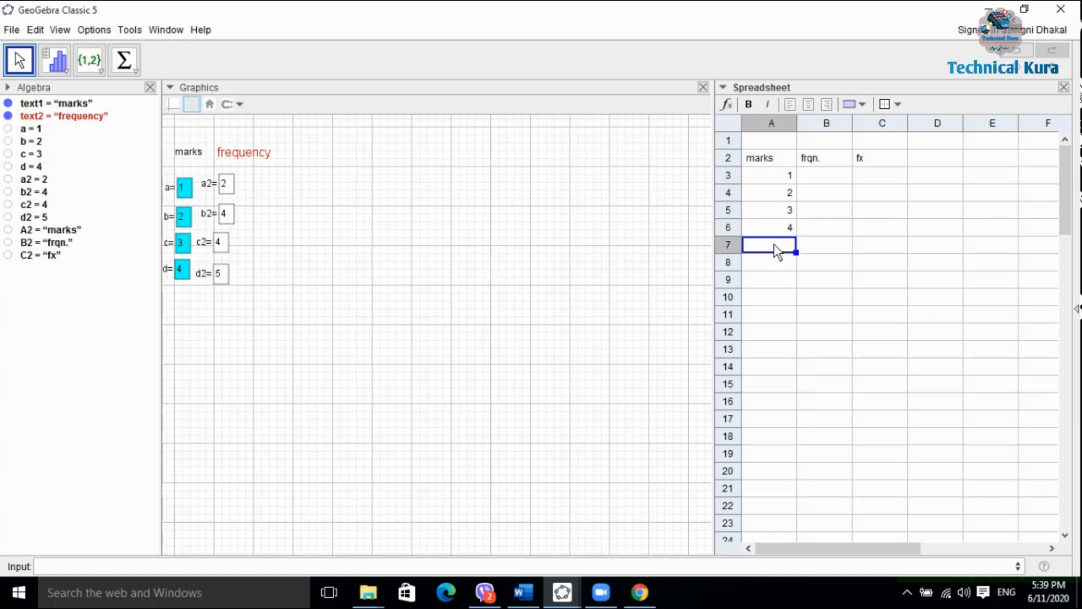
pyautogui.write('e')
pyautogui.press('Return')
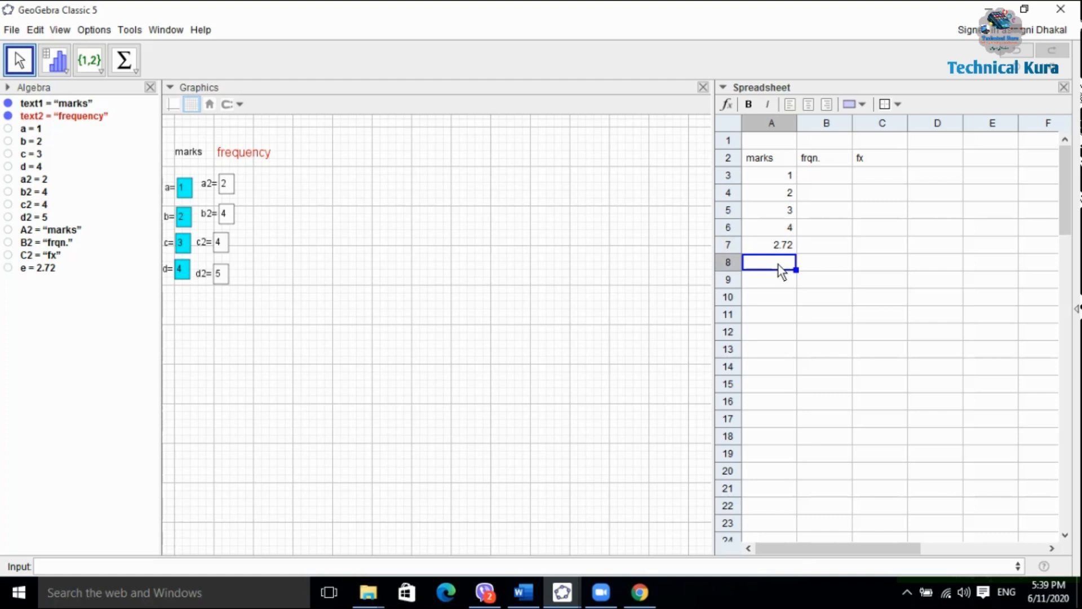
pyautogui.click(772, 235)
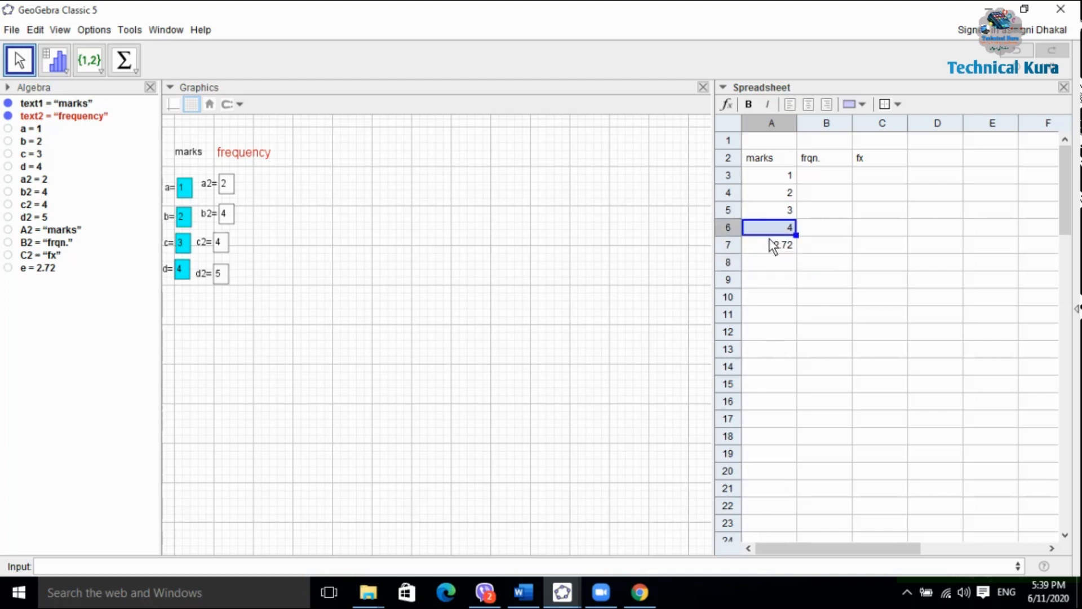
pyautogui.click(771, 244)
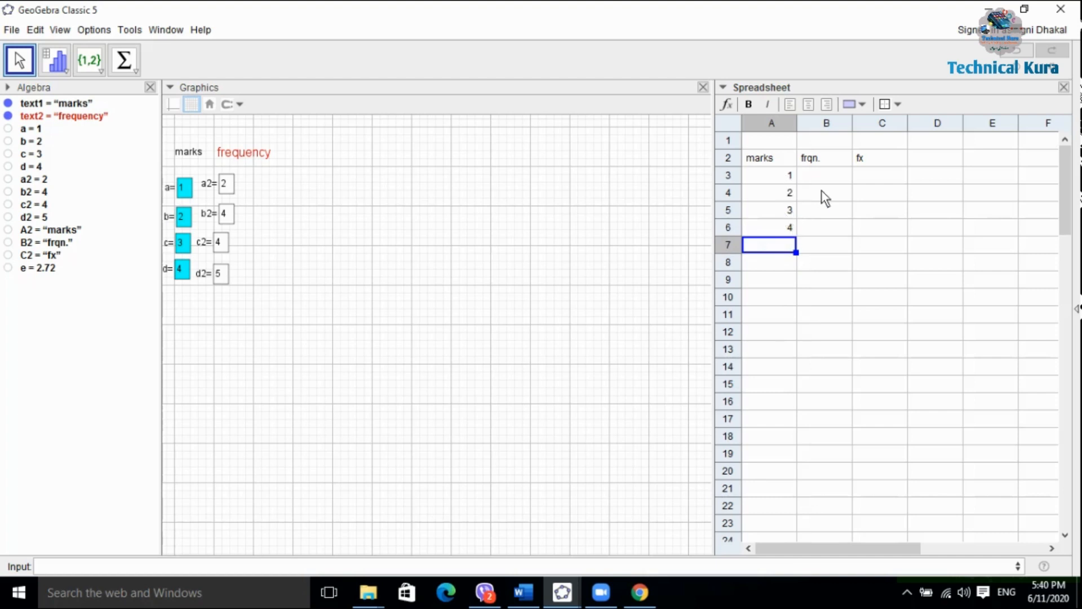
# - Fill the frqn. column by entering a2, b2, c2 and d2 in cells B3 to B6
pyautogui.click(820, 174)
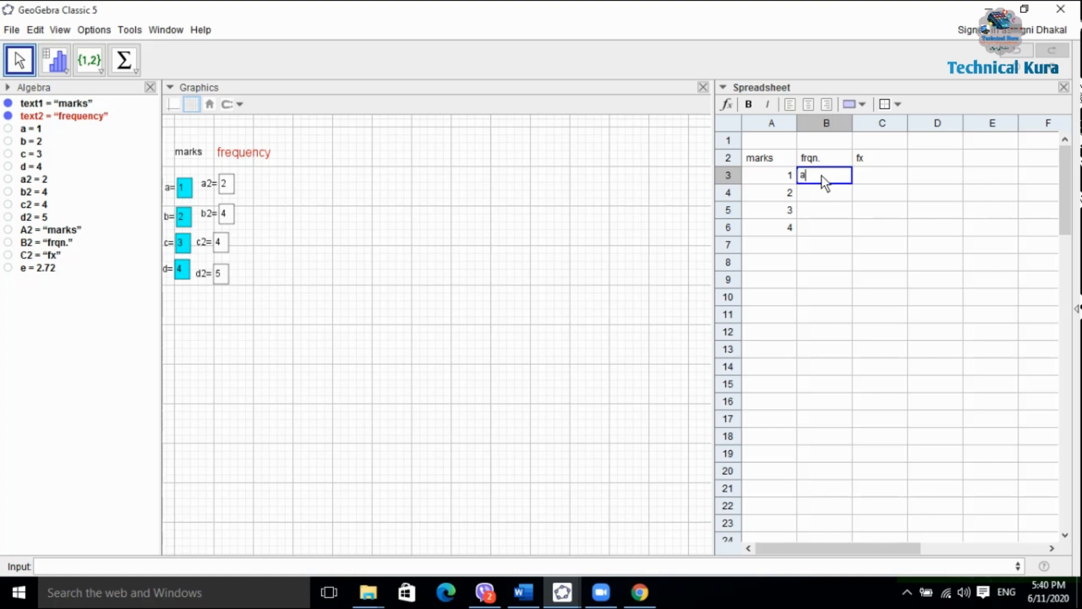
pyautogui.press('Return')
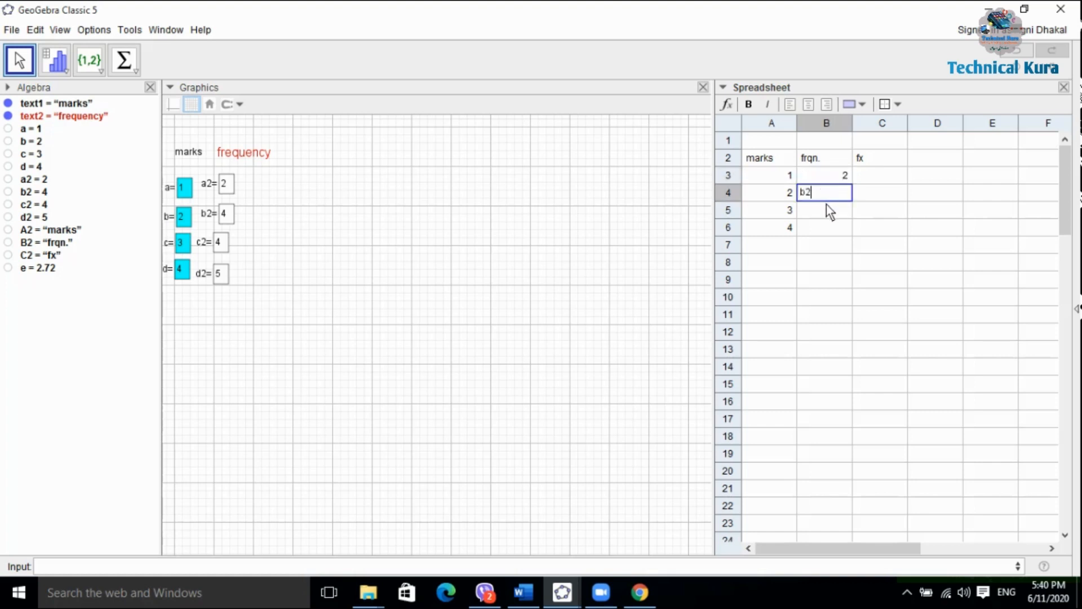
pyautogui.press('Return')
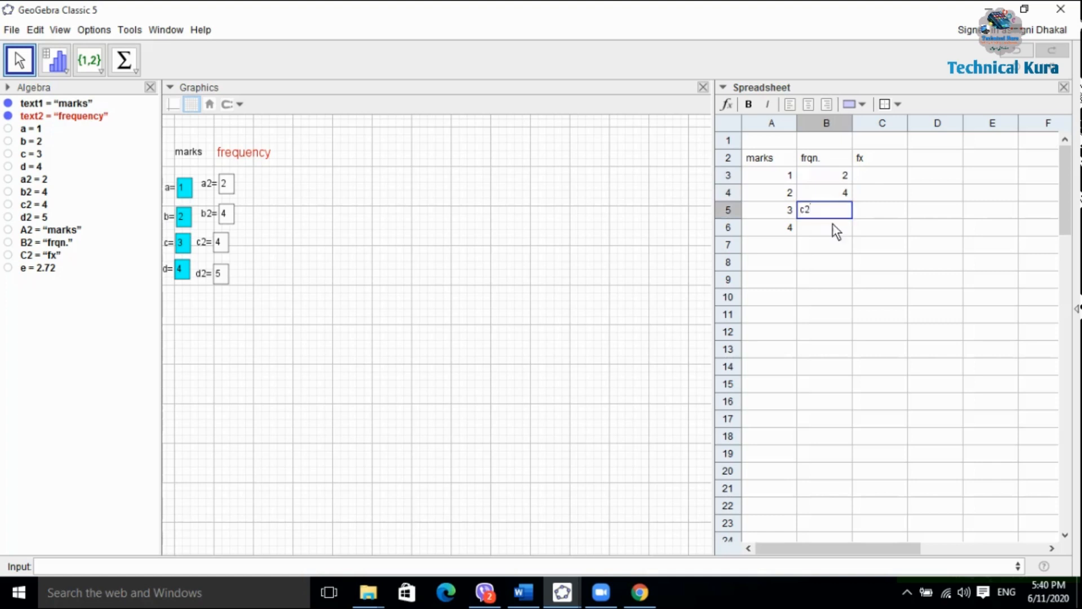
pyautogui.write('c2')
pyautogui.press('Return')
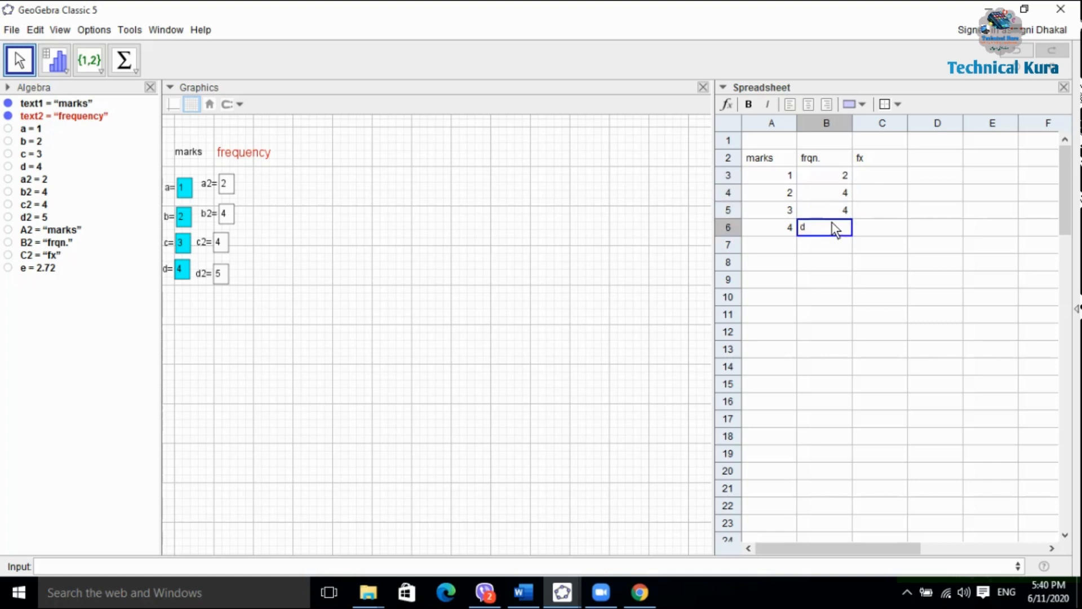
pyautogui.press('Return')
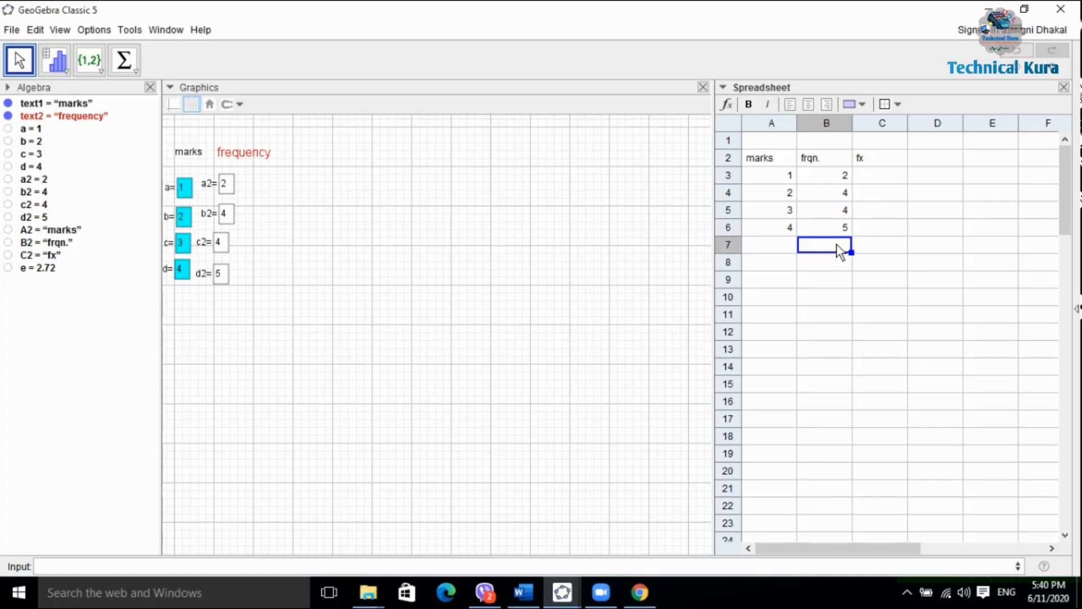
# - Define two new numbers as the products a*a2 and b*b2, outside the spreadsheet
pyautogui.click(871, 175)
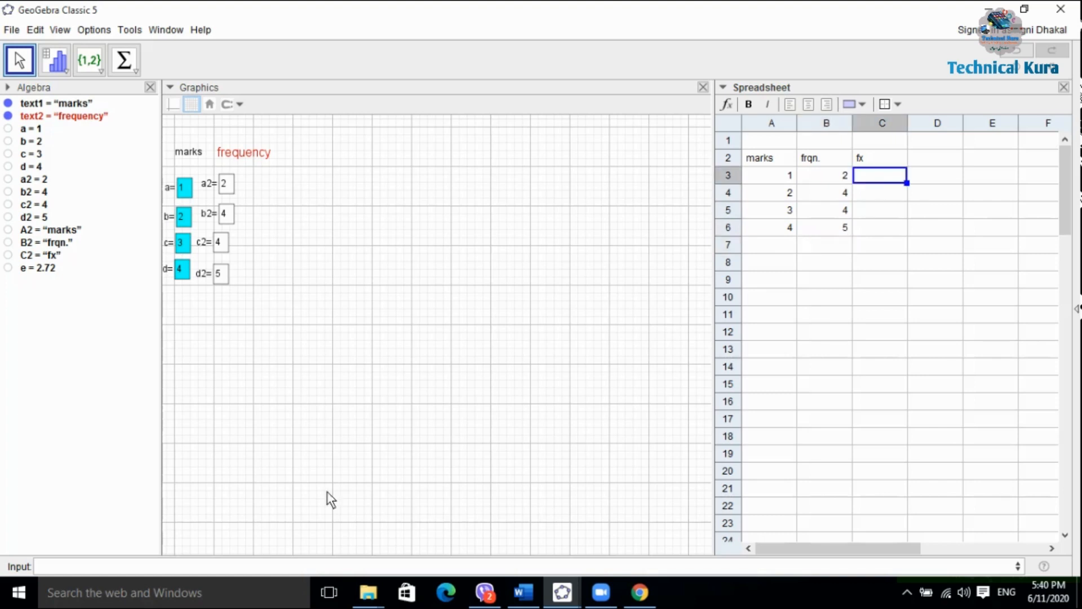
pyautogui.click(64, 569)
pyautogui.write('*a2')
pyautogui.press('Return')
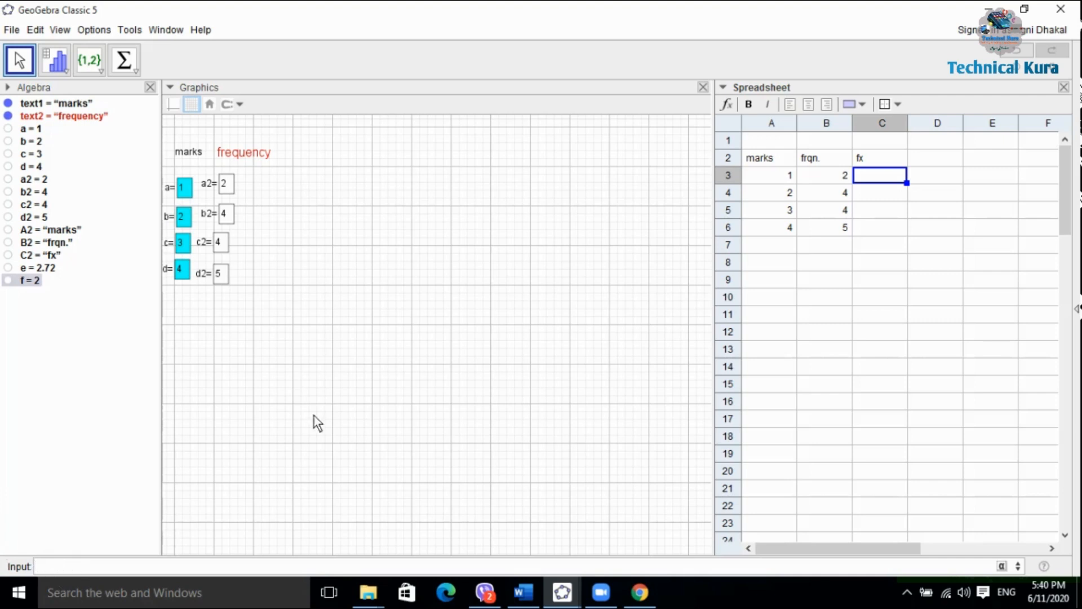
pyautogui.click(876, 208)
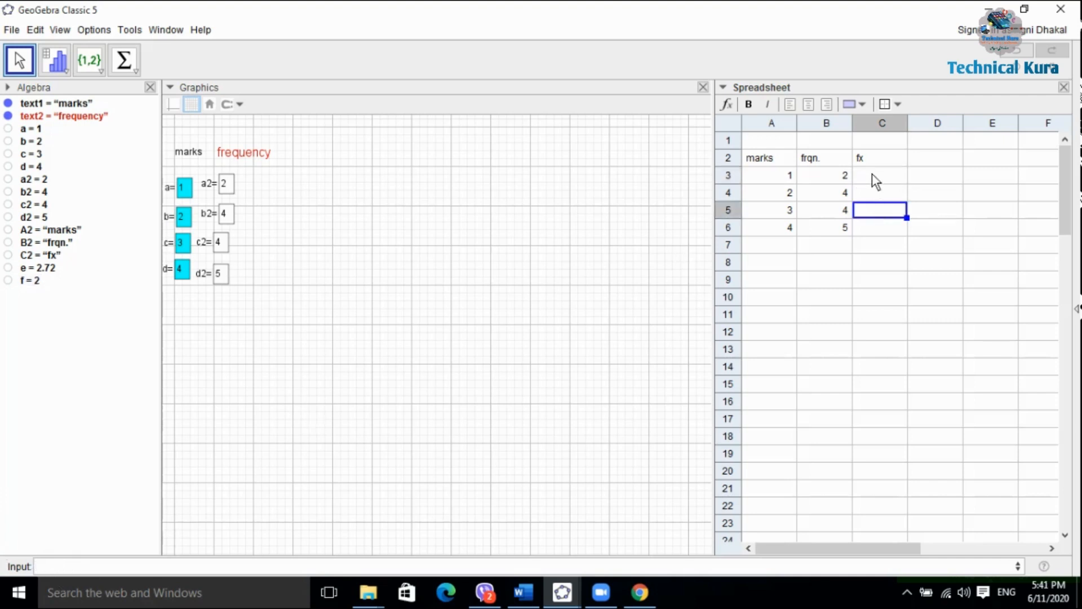
pyautogui.click(871, 176)
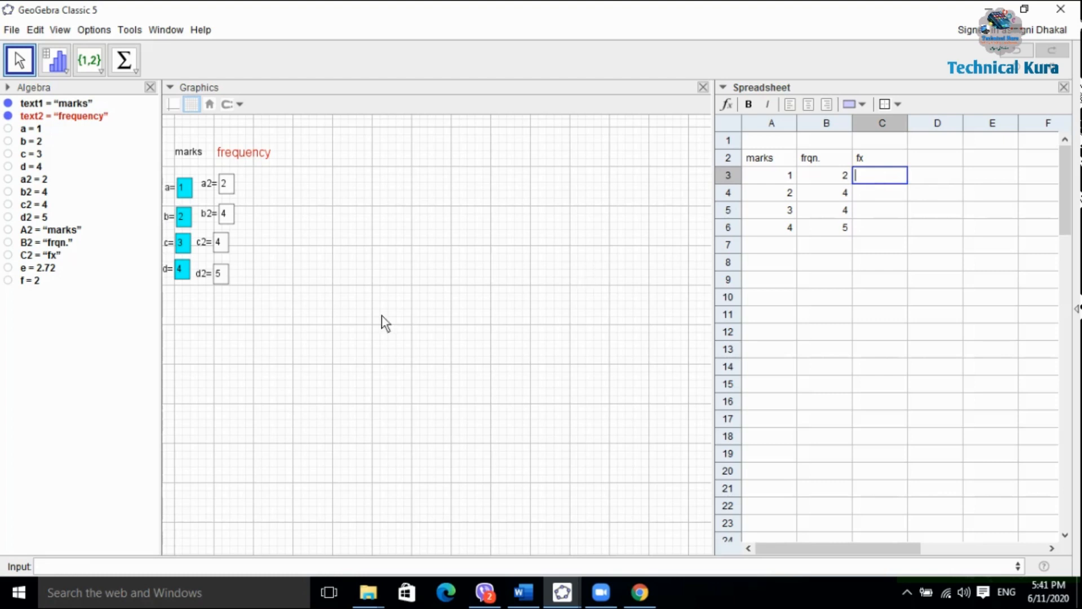
pyautogui.click(83, 565)
pyautogui.write('b')
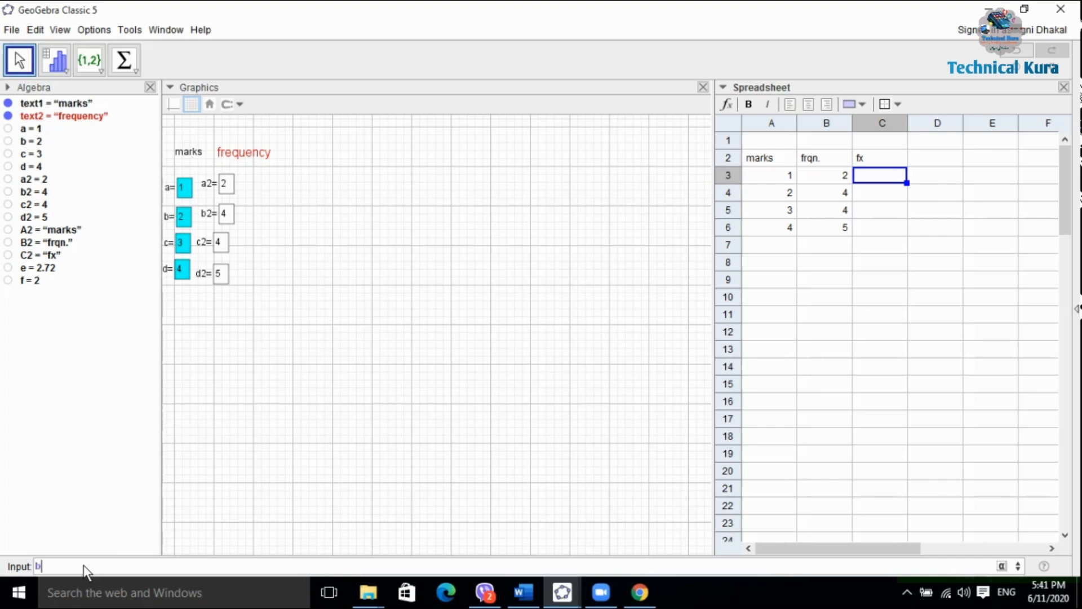
pyautogui.write('*b2')
pyautogui.press('Return')
# - Define two more numbers as the products c*c2 and d*d2
pyautogui.write('c*')
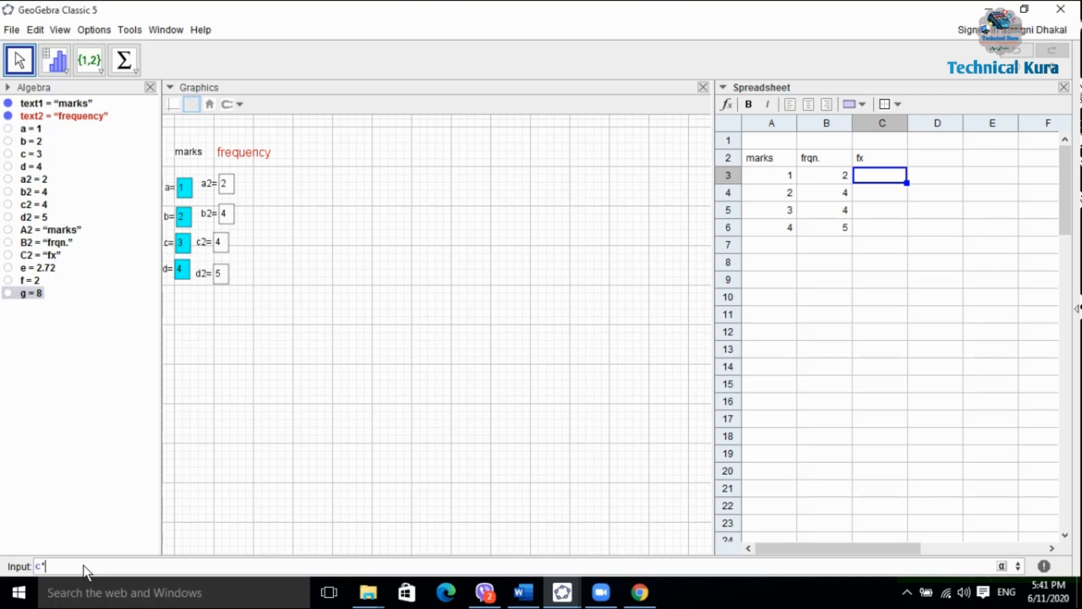
pyautogui.write('c2')
pyautogui.press('Return')
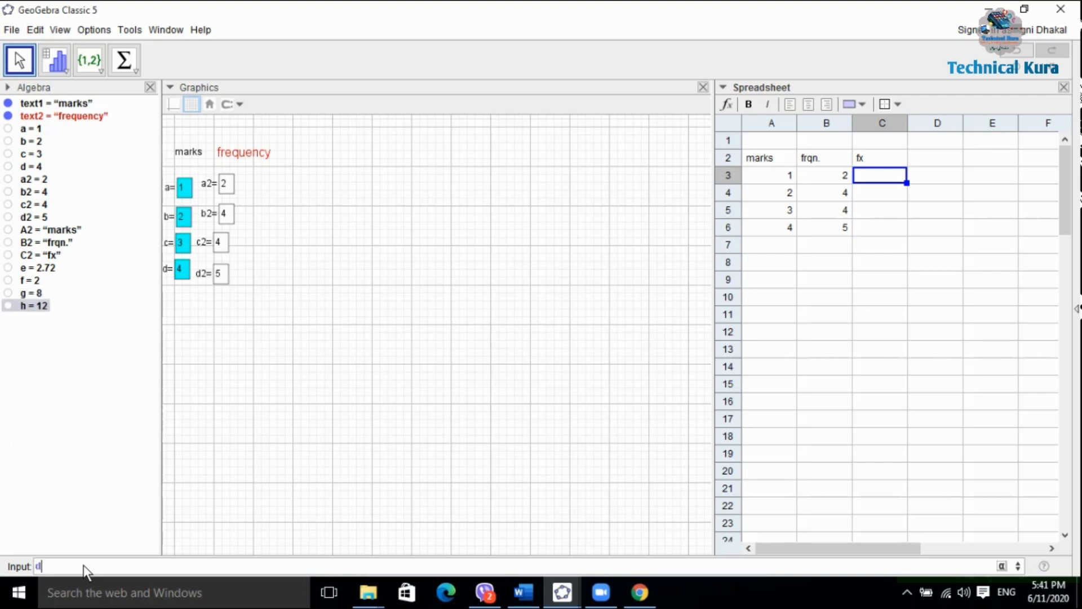
pyautogui.write('d*')
pyautogui.press('BackSpace')
pyautogui.write('*d2')
pyautogui.press('Return')
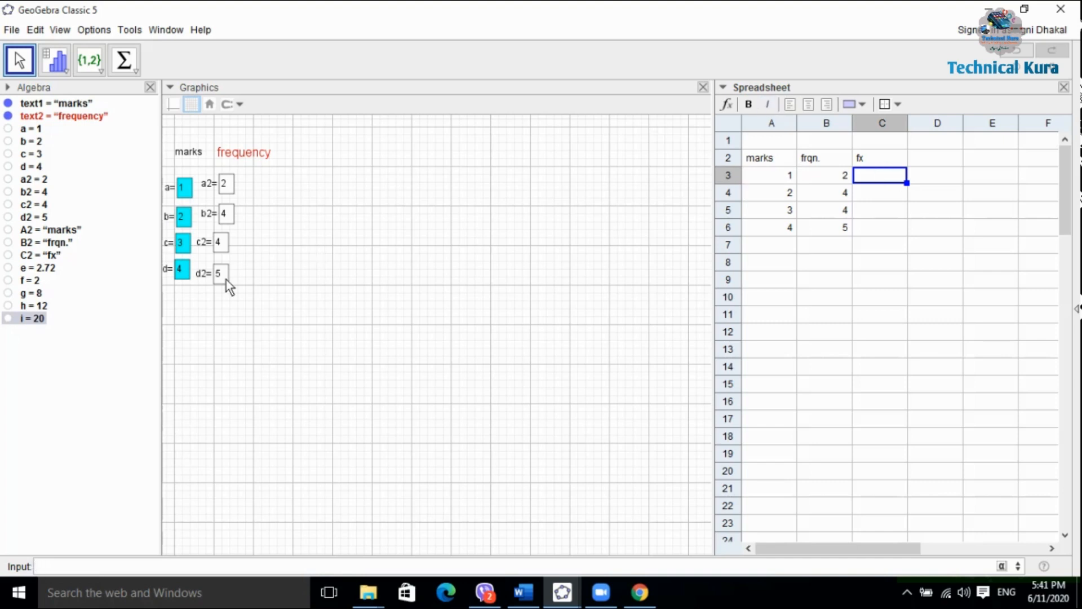
# - Delete the unneeded number e from the algebra list
pyautogui.click(47, 270)
pyautogui.rightClick(47, 271)
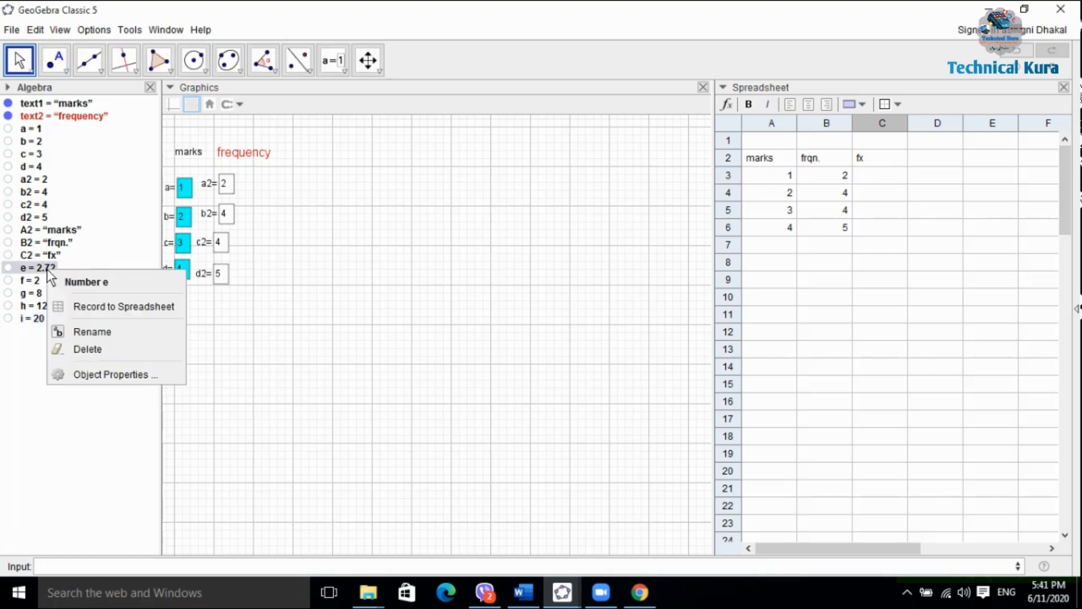
pyautogui.click(87, 345)
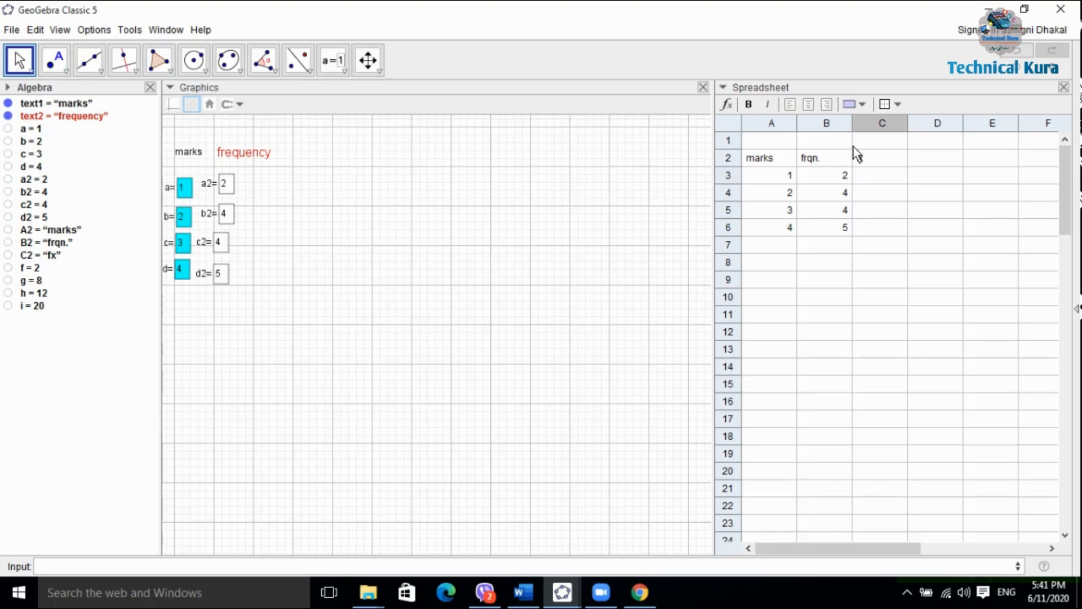
# - Fill the fx column by entering the product numbers f, g, h and i in cells C3 to C6
pyautogui.click(868, 181)
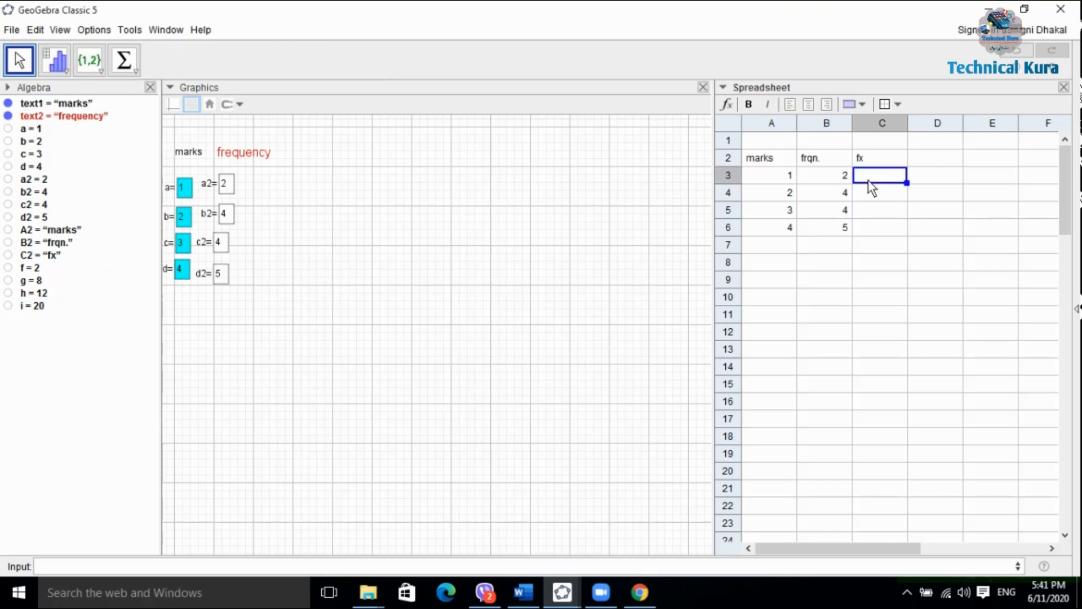
pyautogui.write('f')
pyautogui.press('Return')
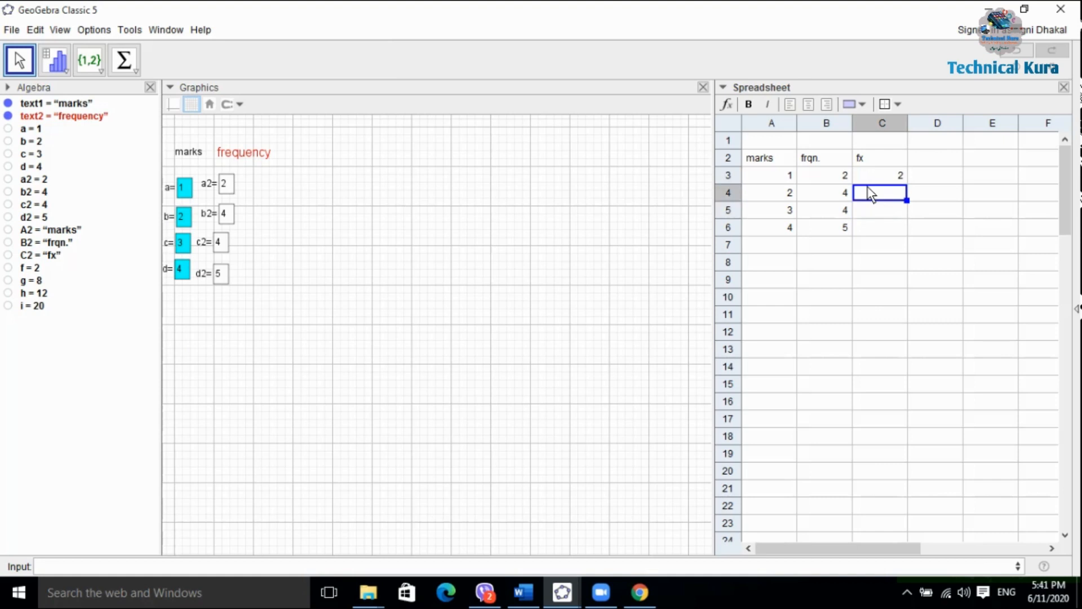
pyautogui.write('g')
pyautogui.press('Return')
pyautogui.click(873, 210)
pyautogui.write('h')
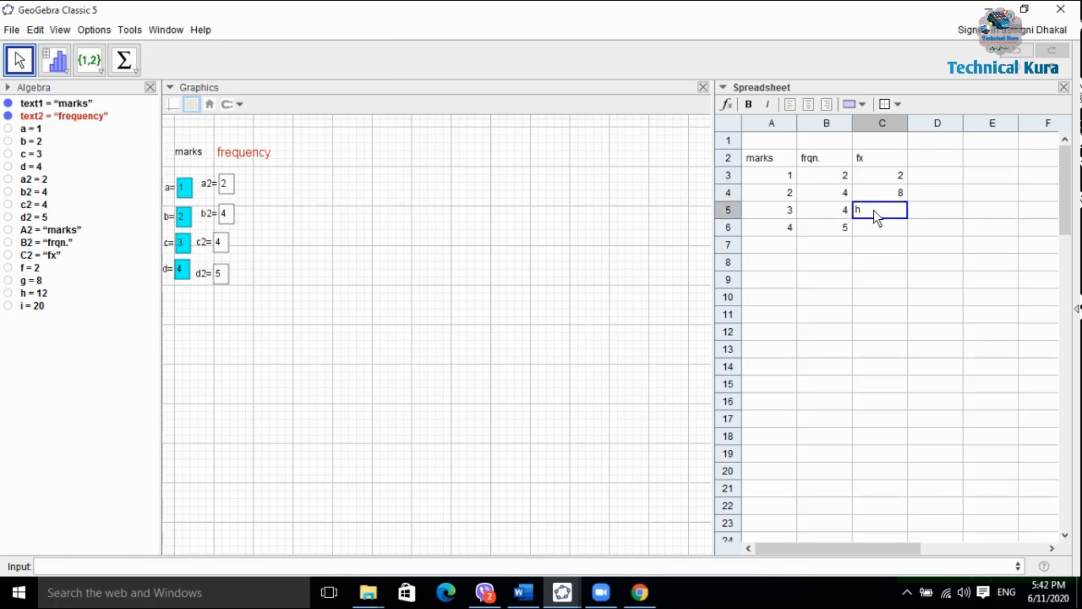
pyautogui.click(877, 224)
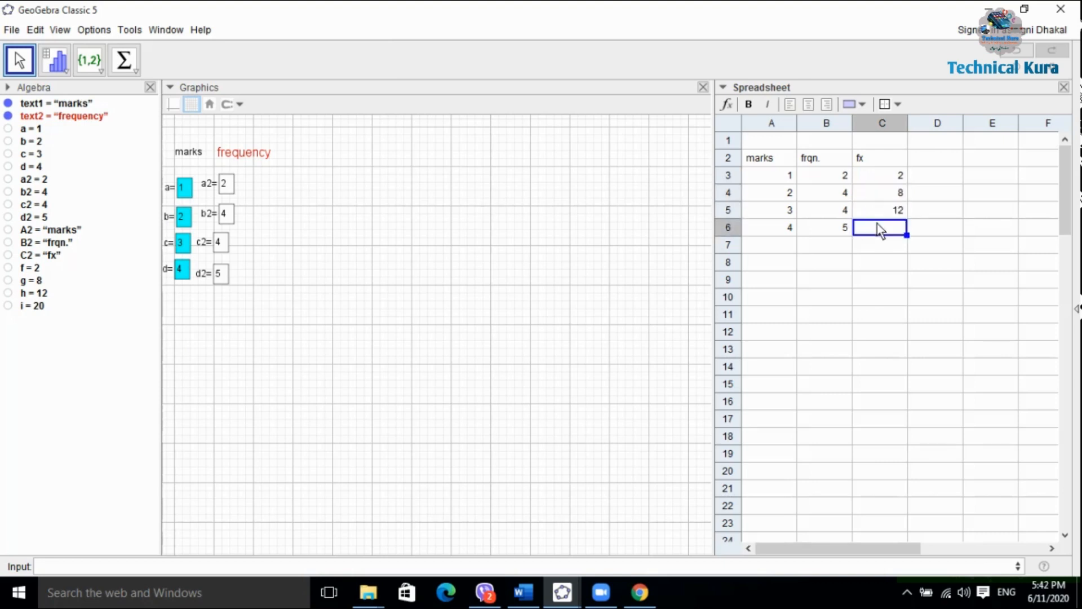
pyautogui.write('i')
pyautogui.click(881, 238)
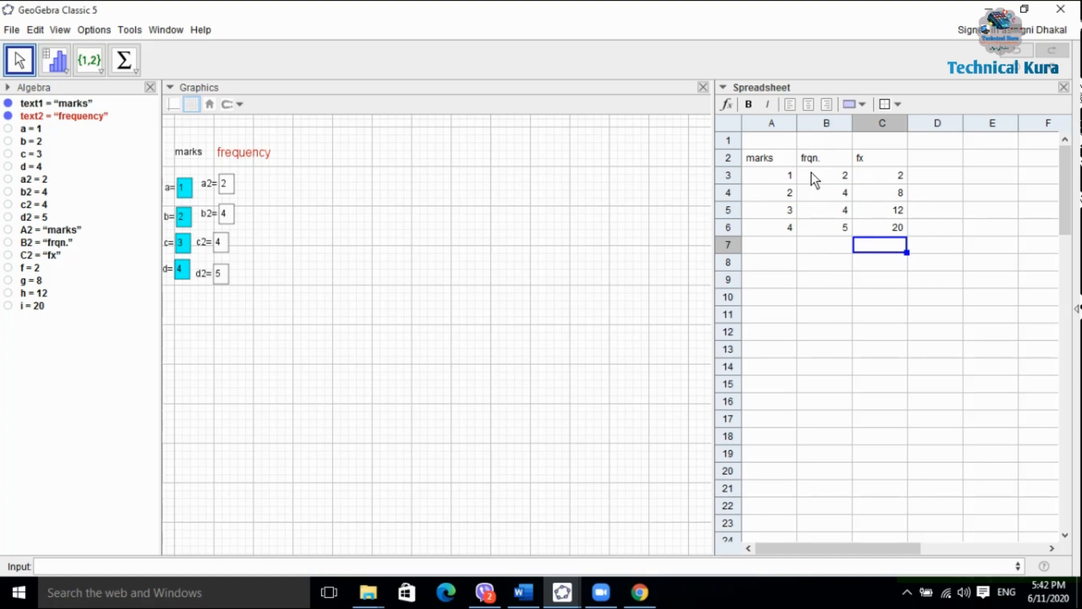
# - Create a table text from cells A2:B6 and place it in the graphics view, clear of the input boxes
pyautogui.click(749, 147)
pyautogui.moveTo(753, 155); pyautogui.dragTo(837, 230)
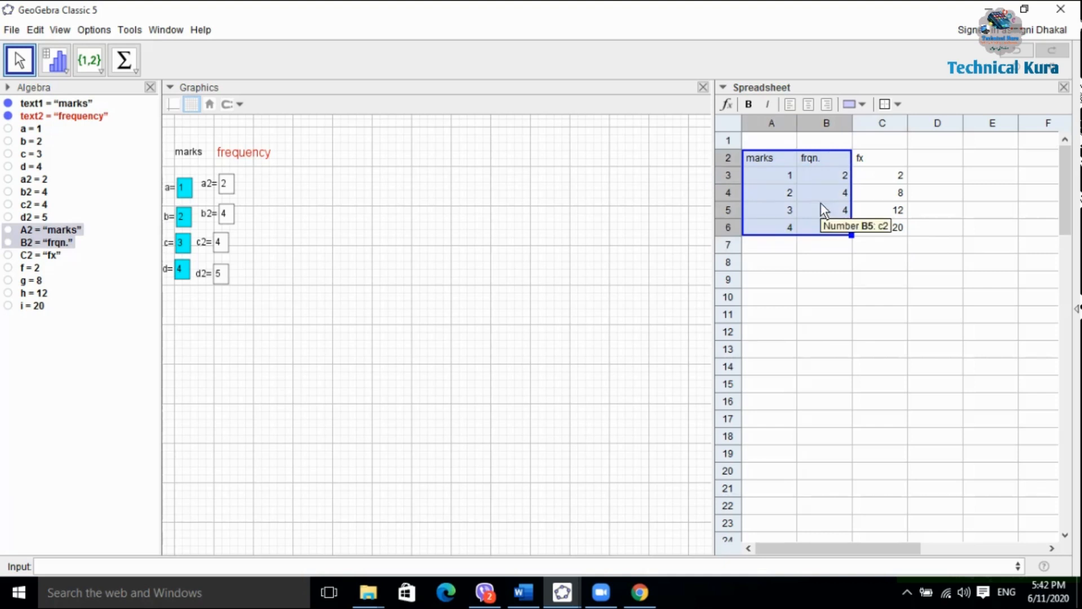
pyautogui.rightClick(820, 203)
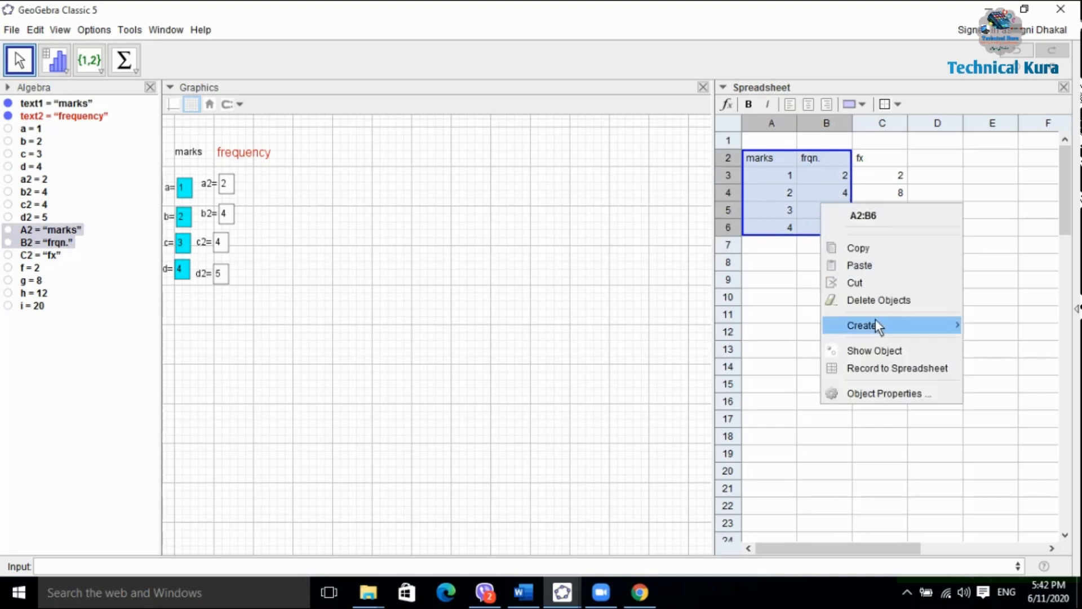
pyautogui.moveTo(878, 323)
pyautogui.click(996, 377)
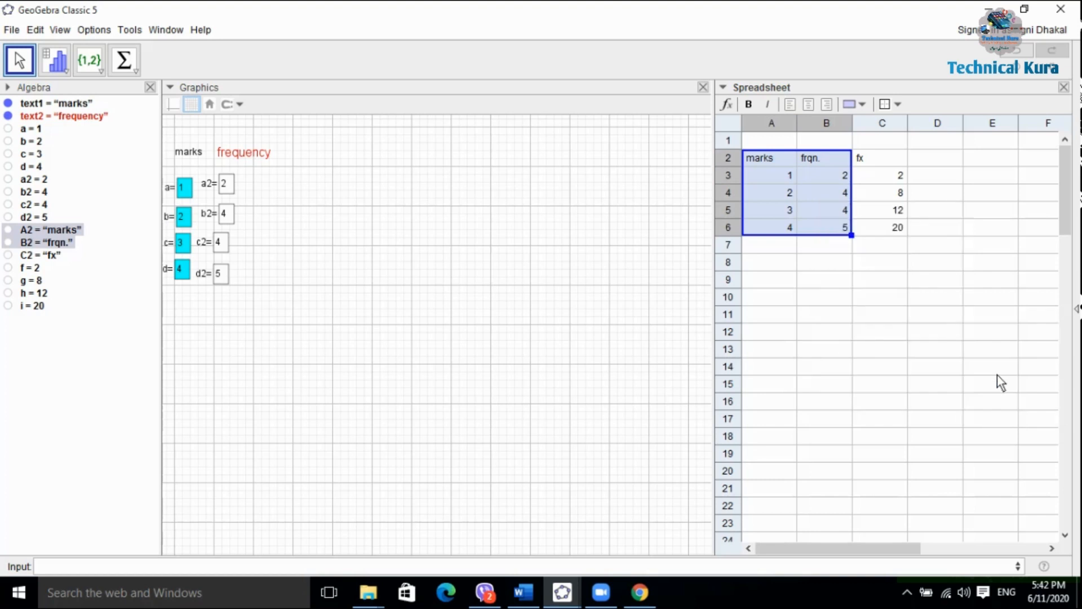
pyautogui.moveTo(202, 130); pyautogui.dragTo(445, 170)
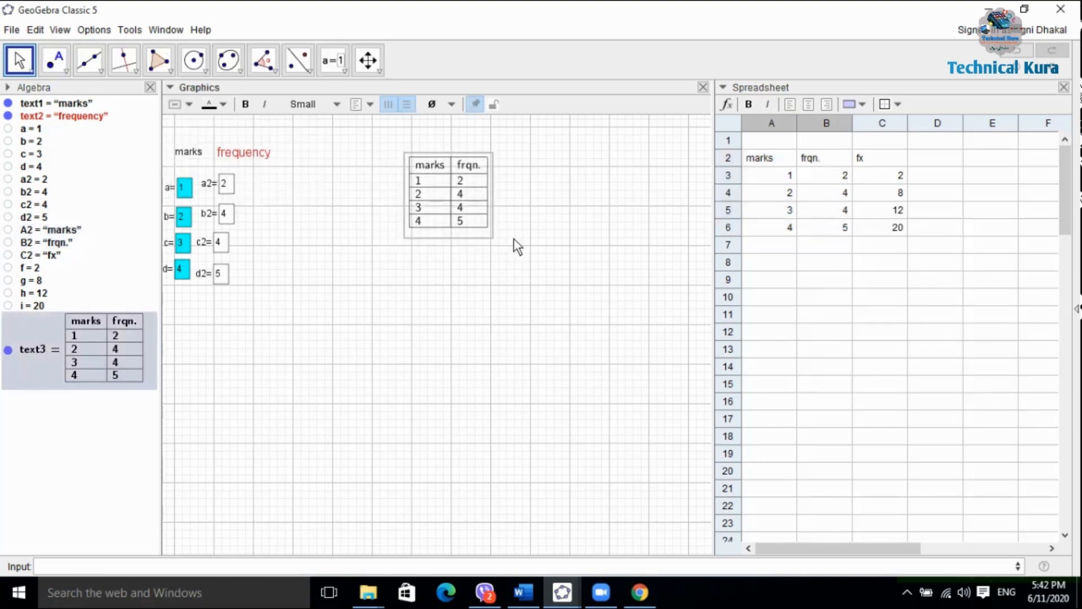
# - Deselect the table and hide the grid in the graphics view
pyautogui.click(526, 212)
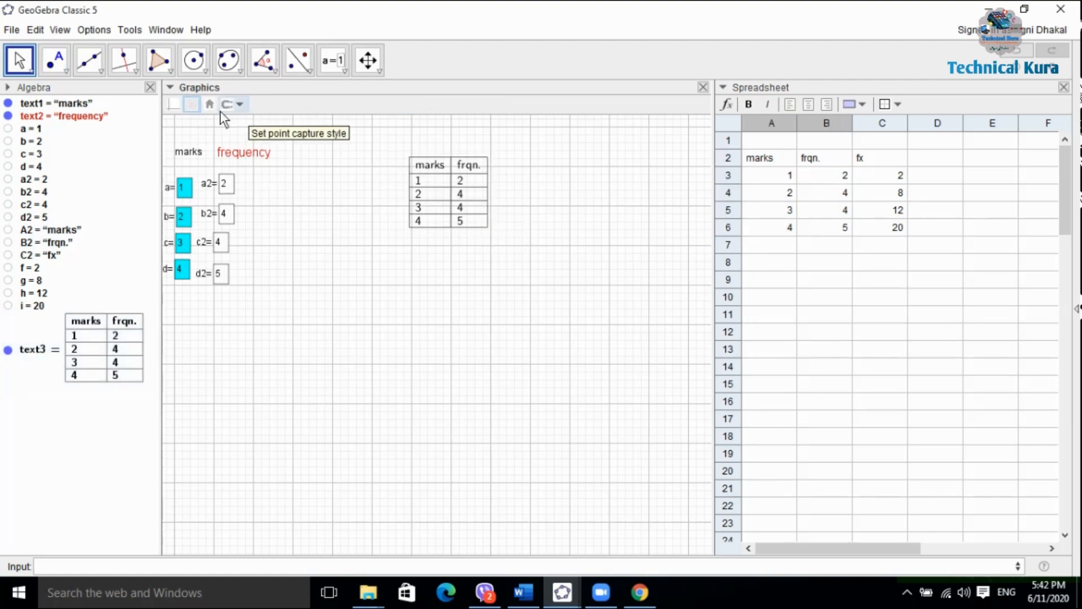
pyautogui.click(192, 104)
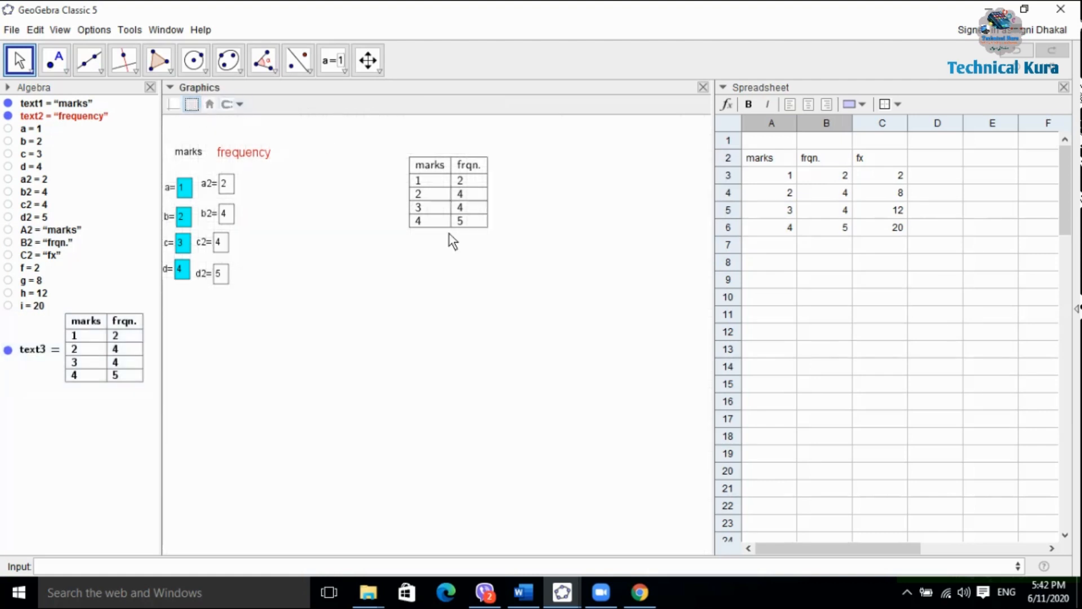
# - Set the frequency b2 to 3 through its input box
pyautogui.click(228, 215)
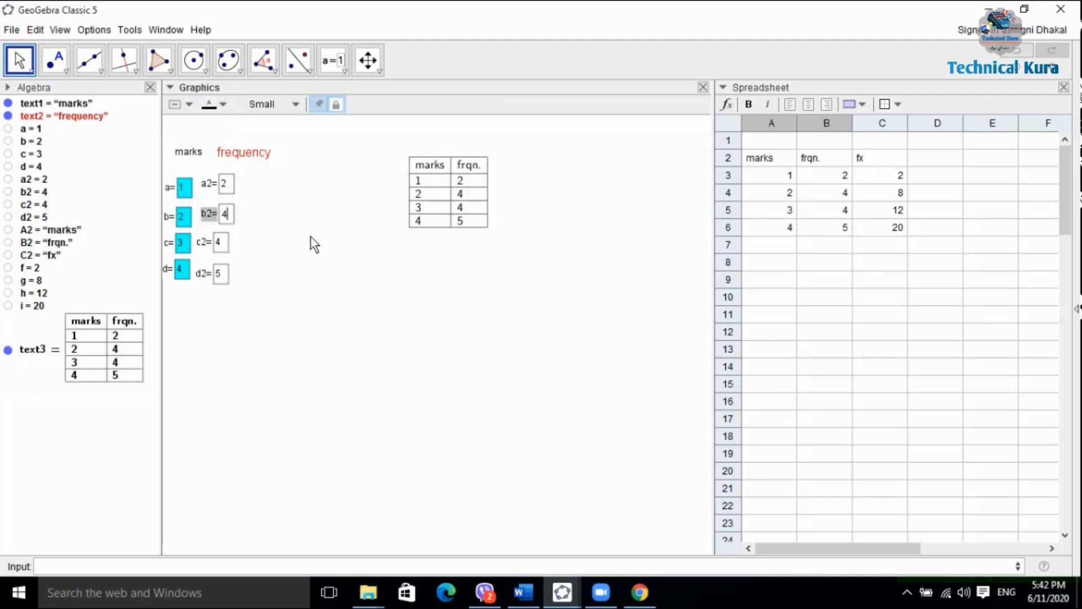
pyautogui.press('BackSpace')
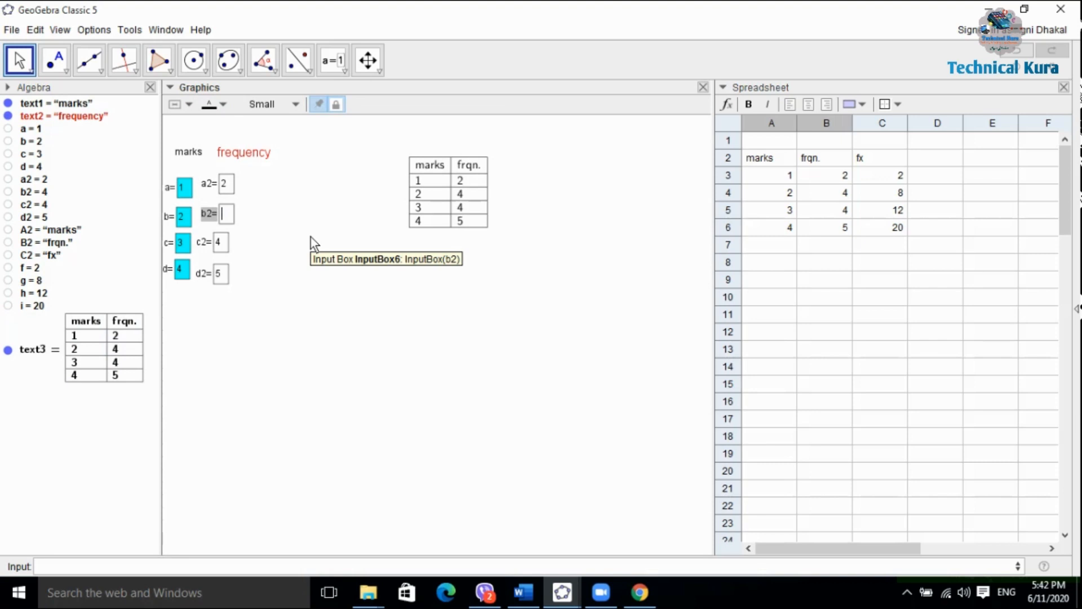
pyautogui.write('3')
pyautogui.click(336, 320)
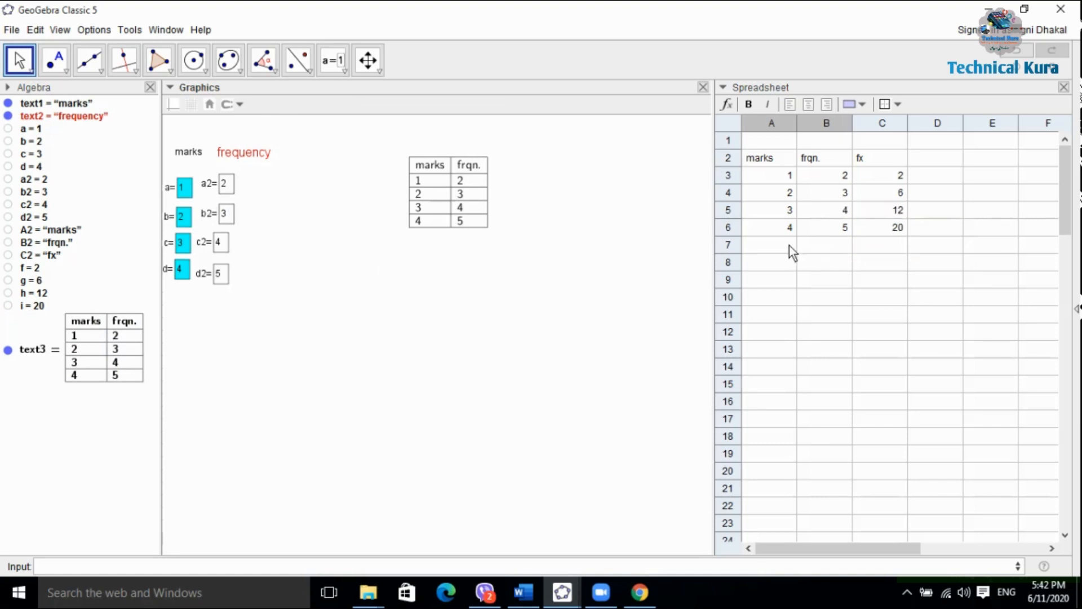
# - Sum the frequency values B3:B6 into cell B7 and the fx values C3:C6 into cell C7
pyautogui.click(834, 252)
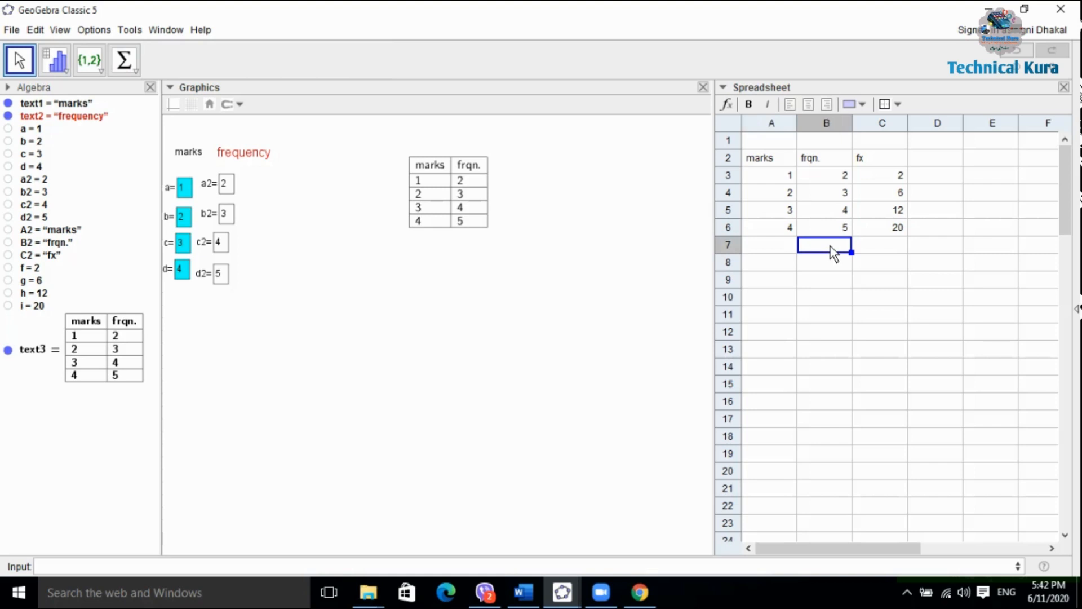
pyautogui.doubleClick(830, 247)
pyautogui.moveTo(821, 176); pyautogui.dragTo(845, 228)
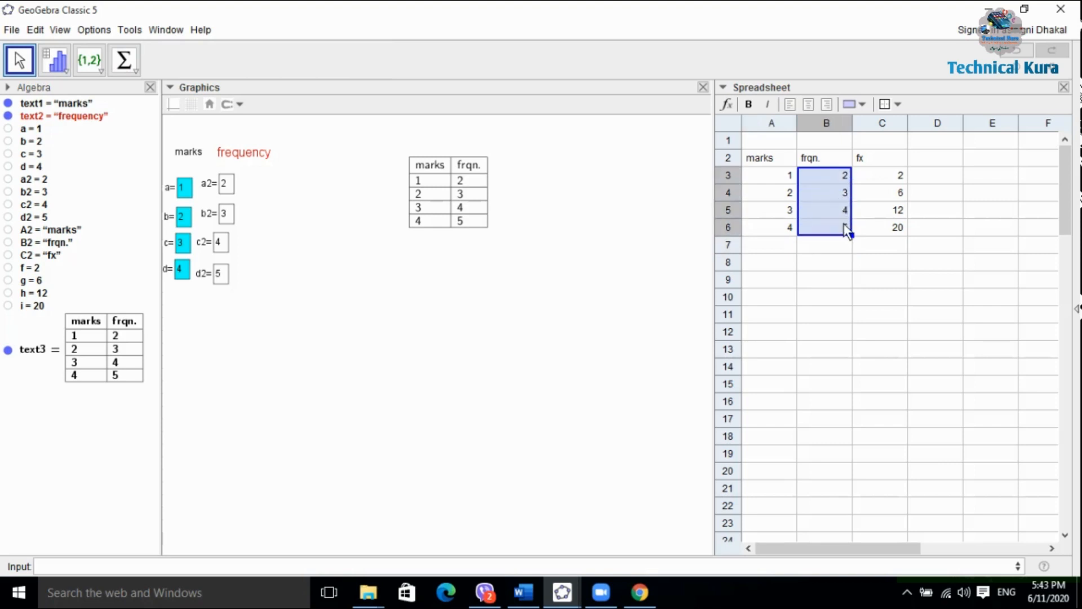
pyautogui.click(124, 59)
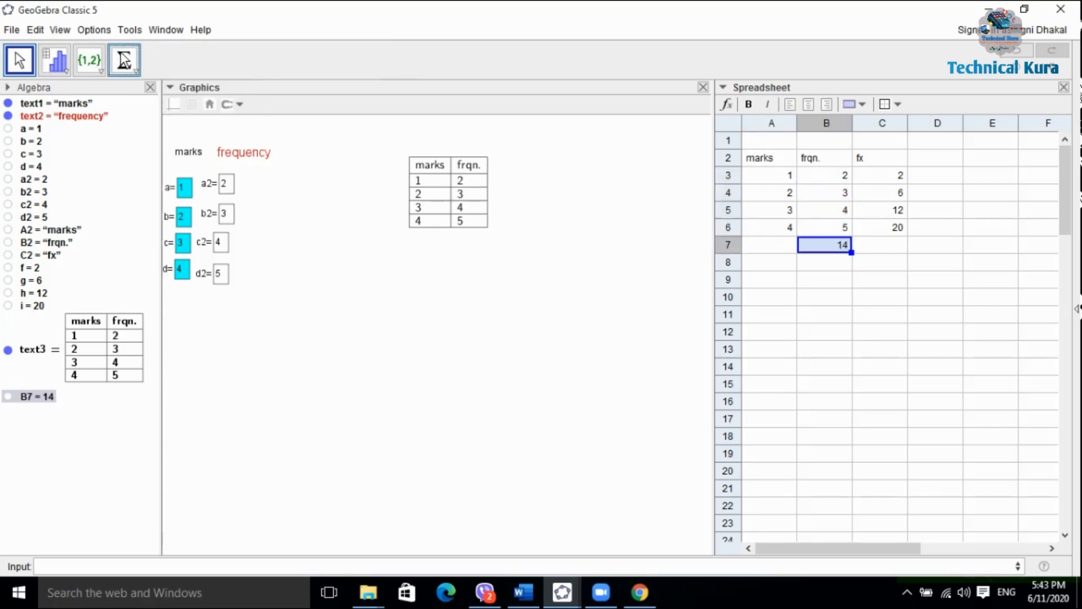
pyautogui.click(894, 243)
pyautogui.moveTo(868, 173); pyautogui.dragTo(903, 225)
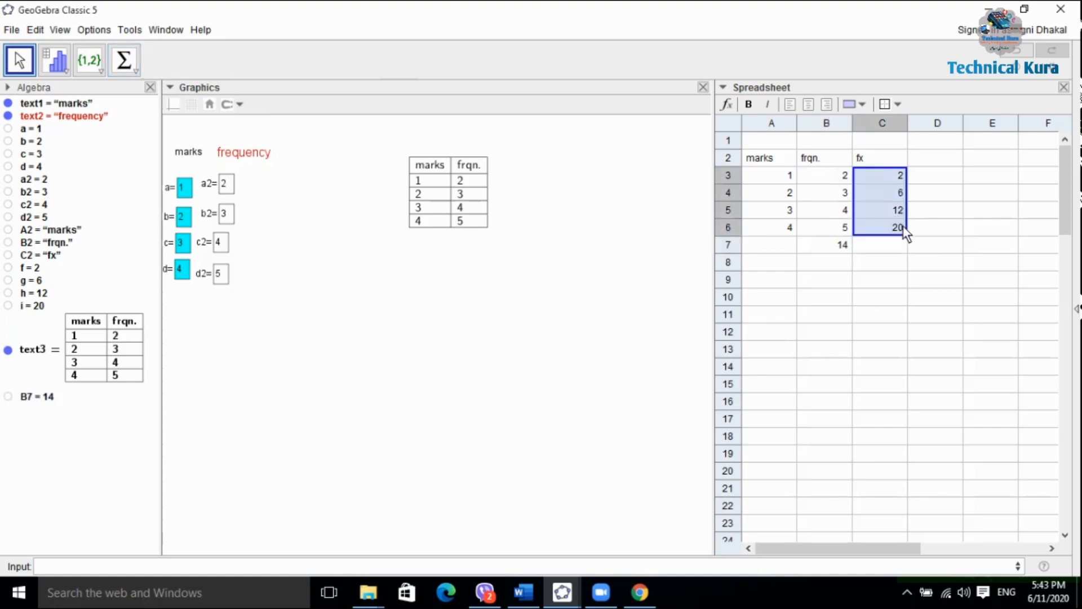
pyautogui.click(124, 60)
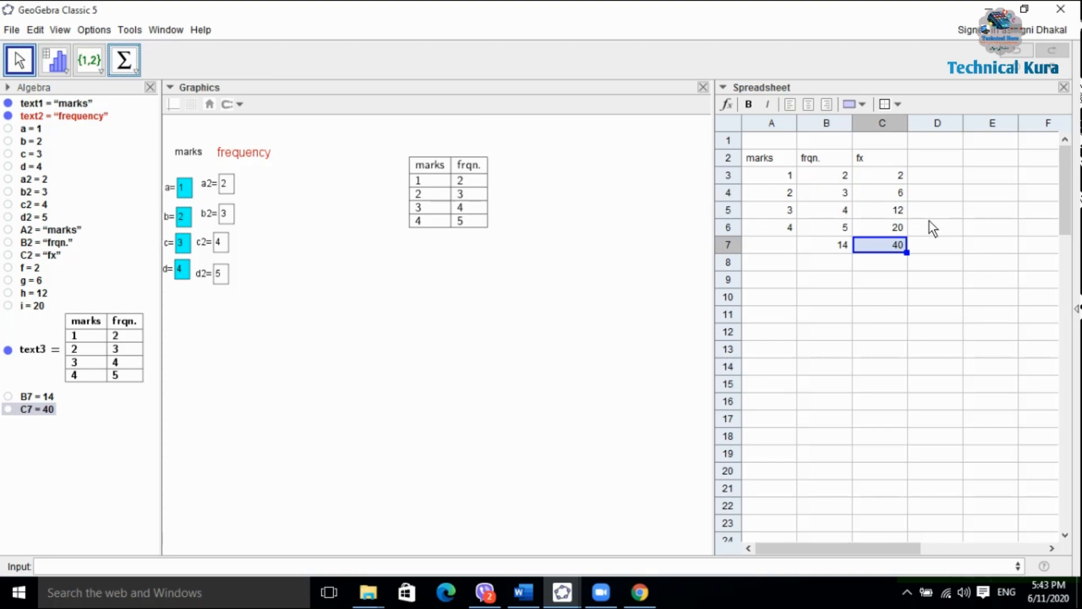
# - Insert an empty spreadsheet column between the marks column and the frqn. column
pyautogui.click(830, 265)
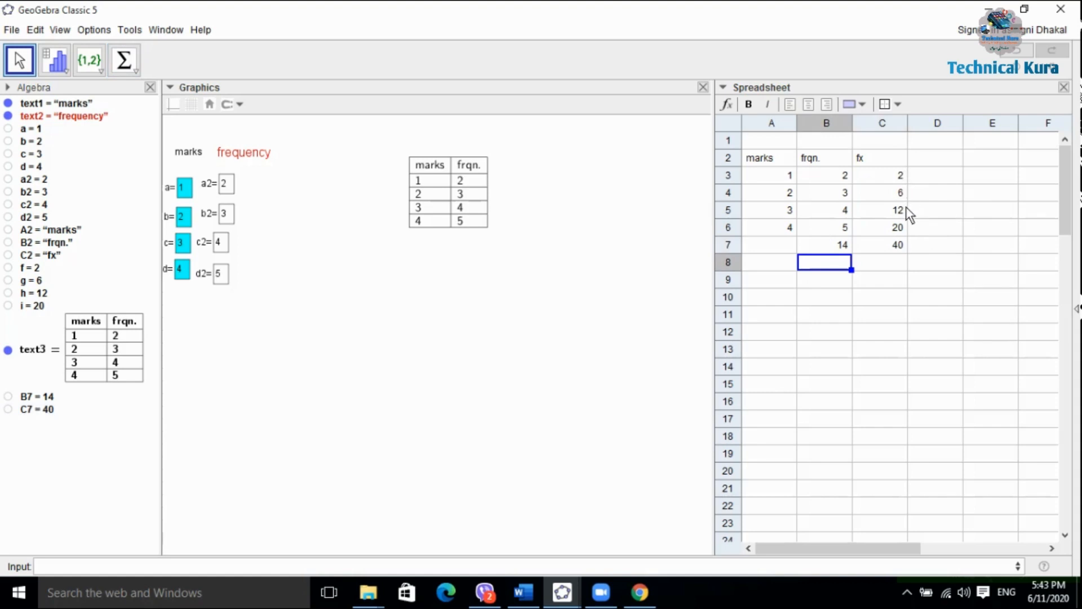
pyautogui.click(821, 243)
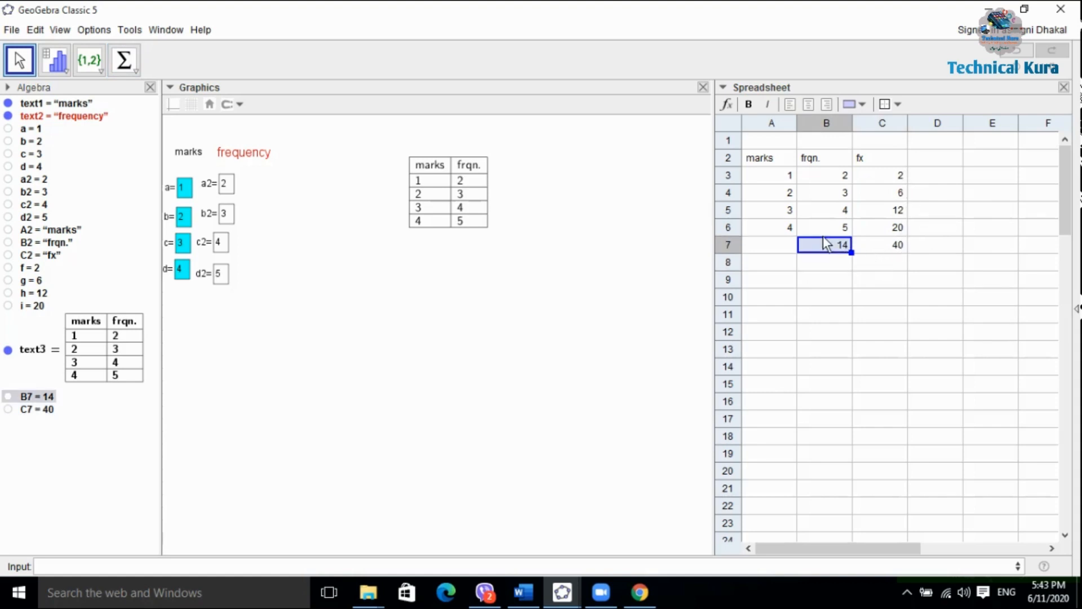
pyautogui.click(812, 119)
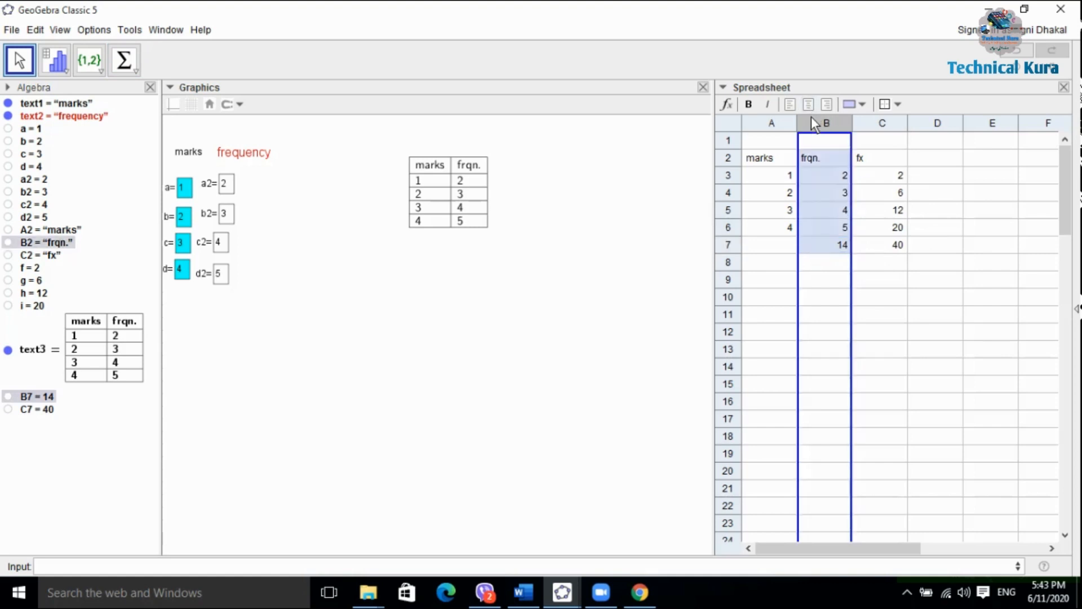
pyautogui.rightClick(811, 117)
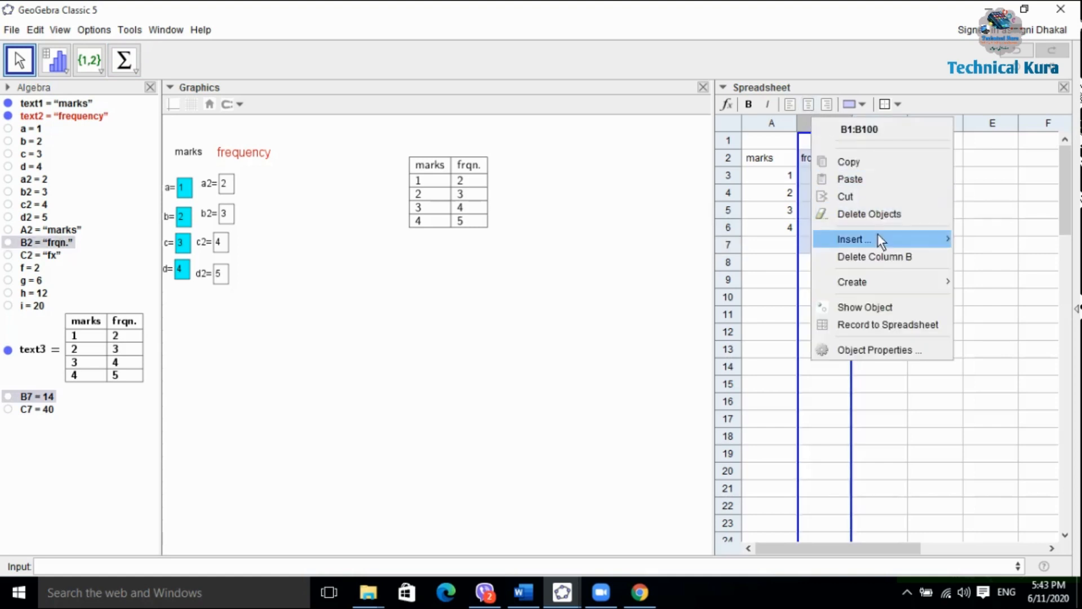
pyautogui.moveTo(878, 236)
pyautogui.click(997, 236)
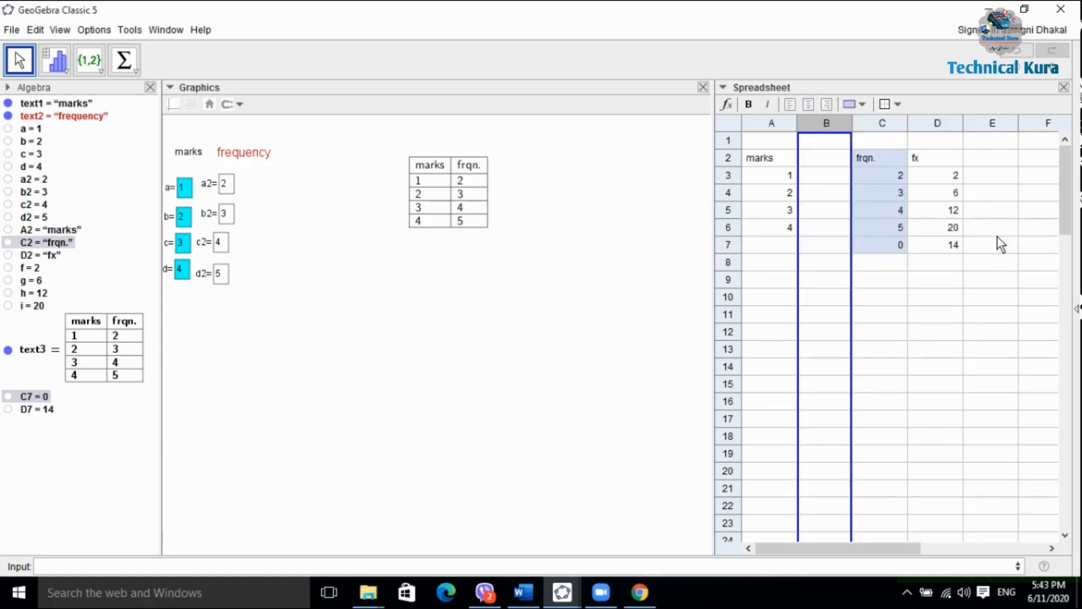
pyautogui.click(812, 160)
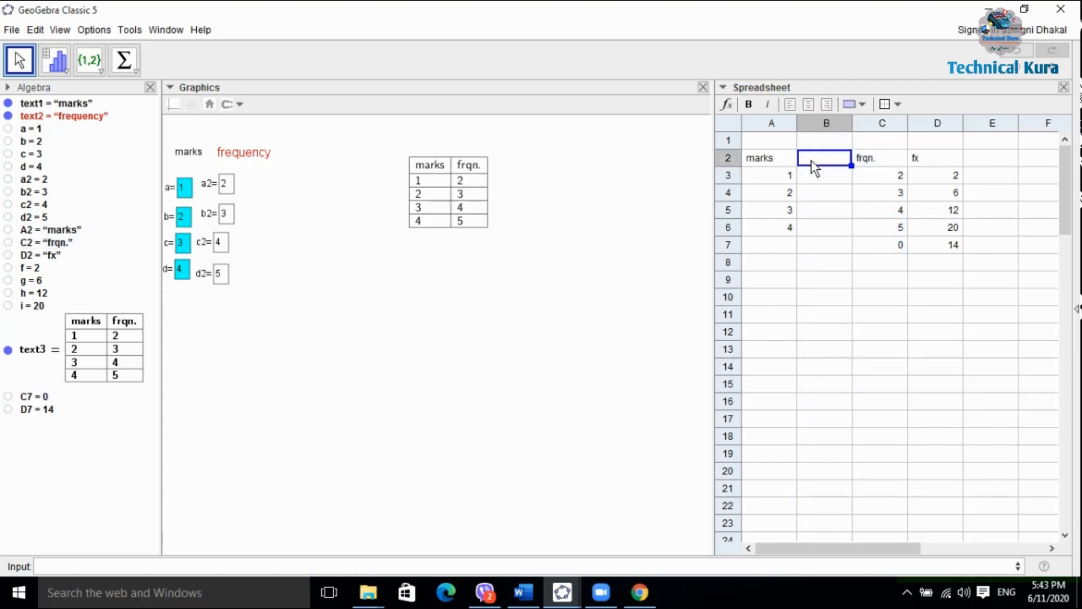
# - Delete the broken total in cell C7 and sum the frequency values C3:C6 there again
pyautogui.click(839, 243)
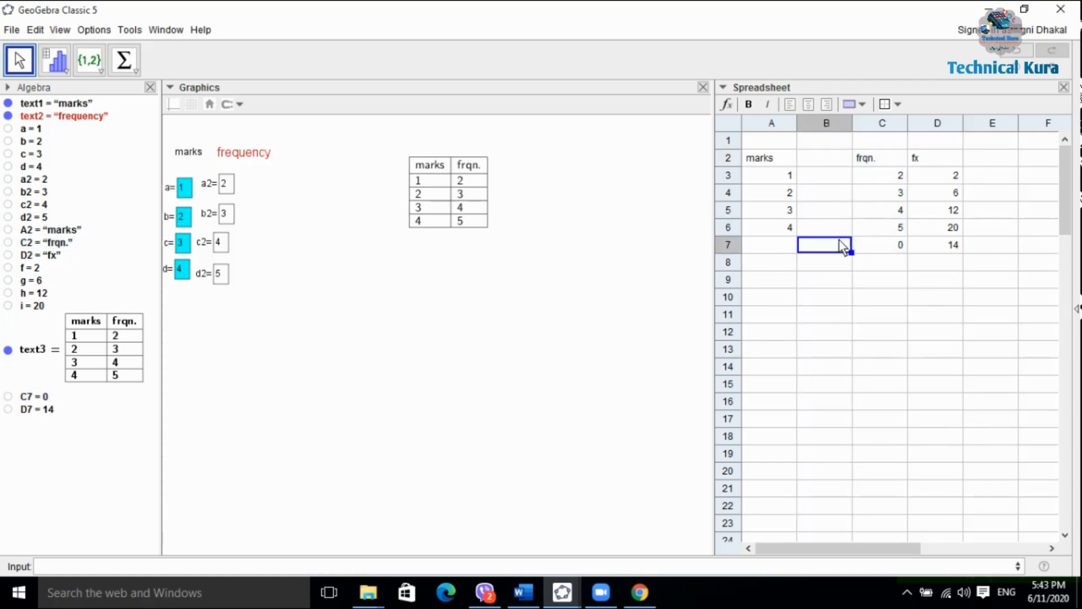
pyautogui.click(890, 241)
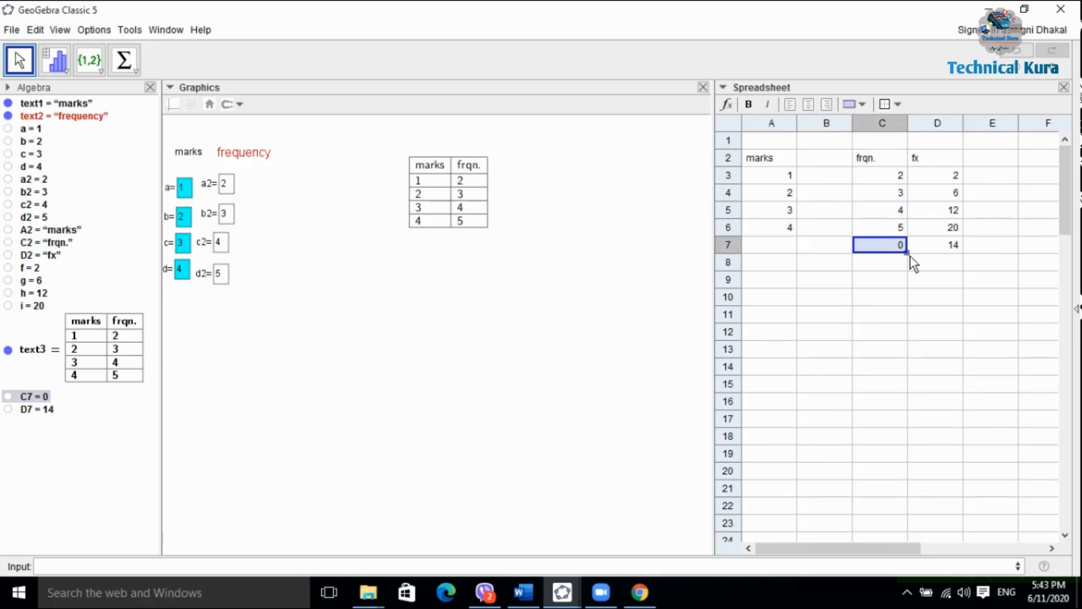
pyautogui.click(826, 254)
pyautogui.click(882, 243)
pyautogui.press('Delete')
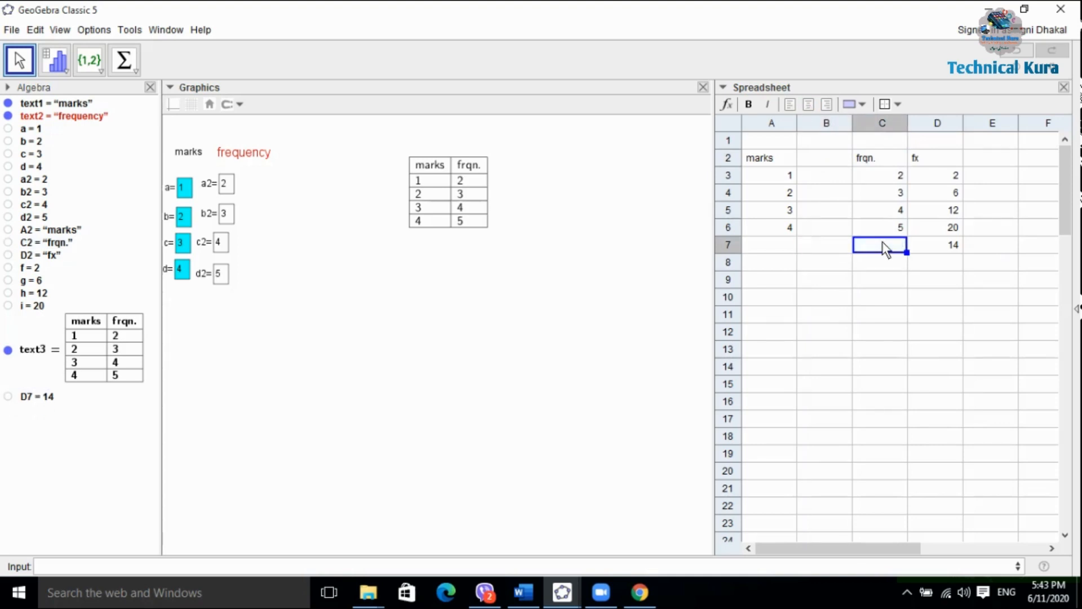
pyautogui.click(881, 166)
pyautogui.moveTo(878, 175); pyautogui.dragTo(905, 232)
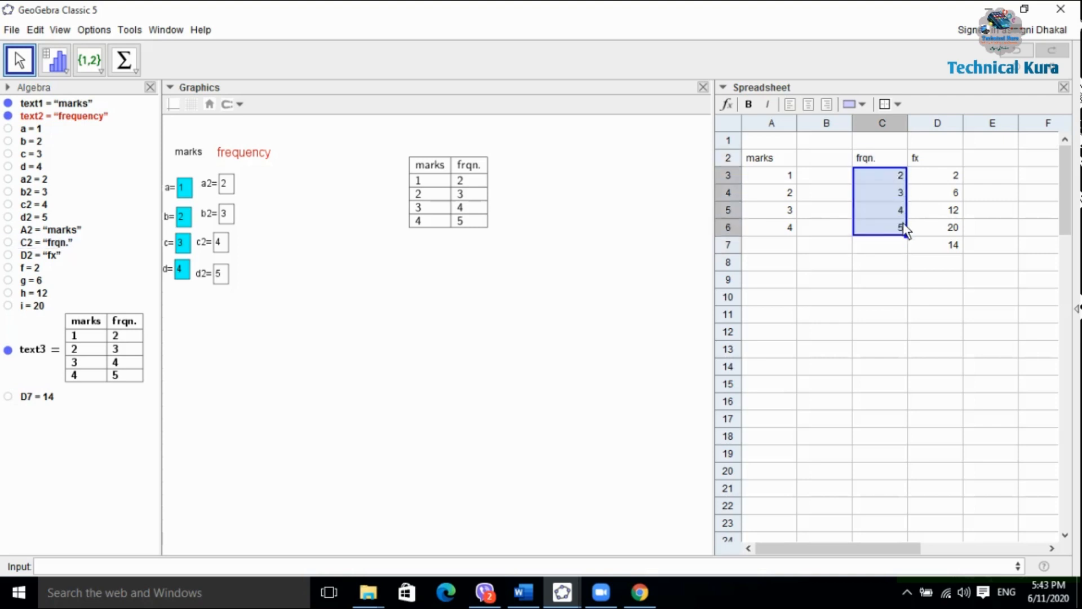
pyautogui.click(124, 59)
# - Enter the label N= in cell B7 beside the frequency total
pyautogui.click(827, 244)
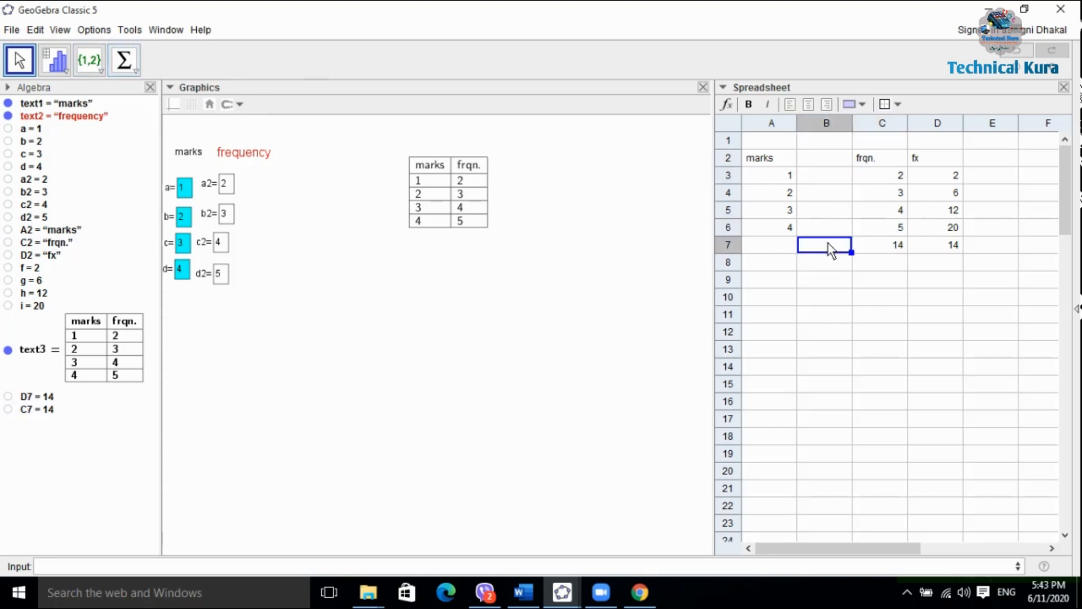
pyautogui.click(824, 234)
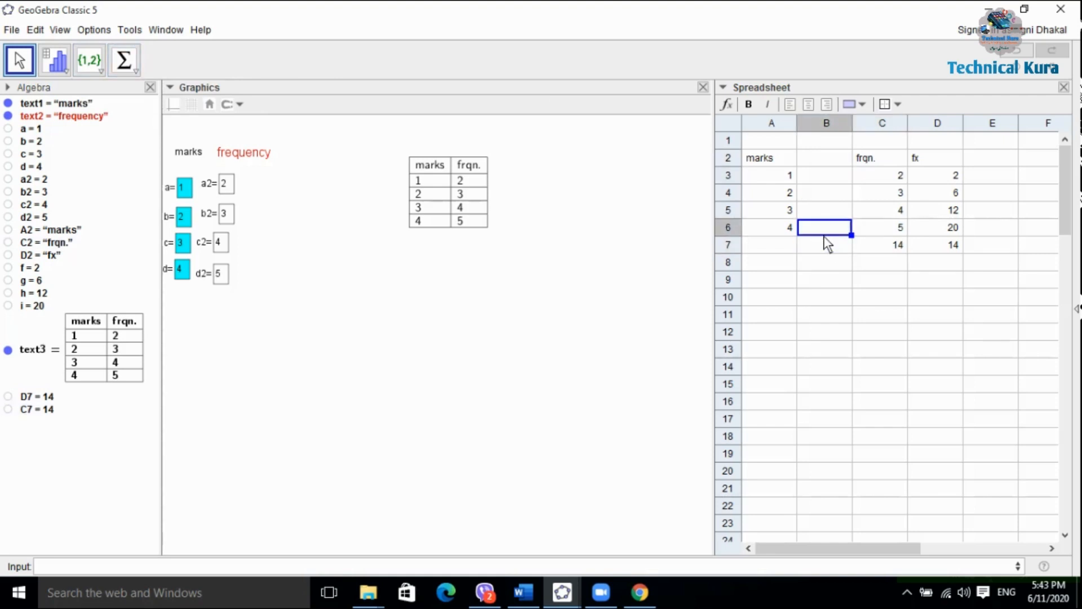
pyautogui.click(825, 245)
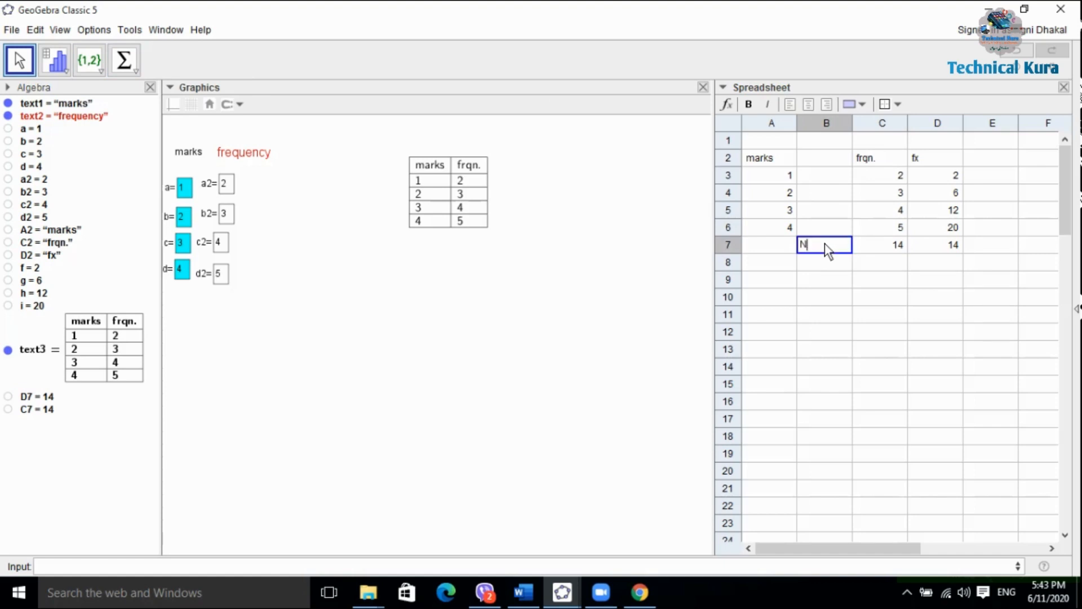
pyautogui.click(871, 262)
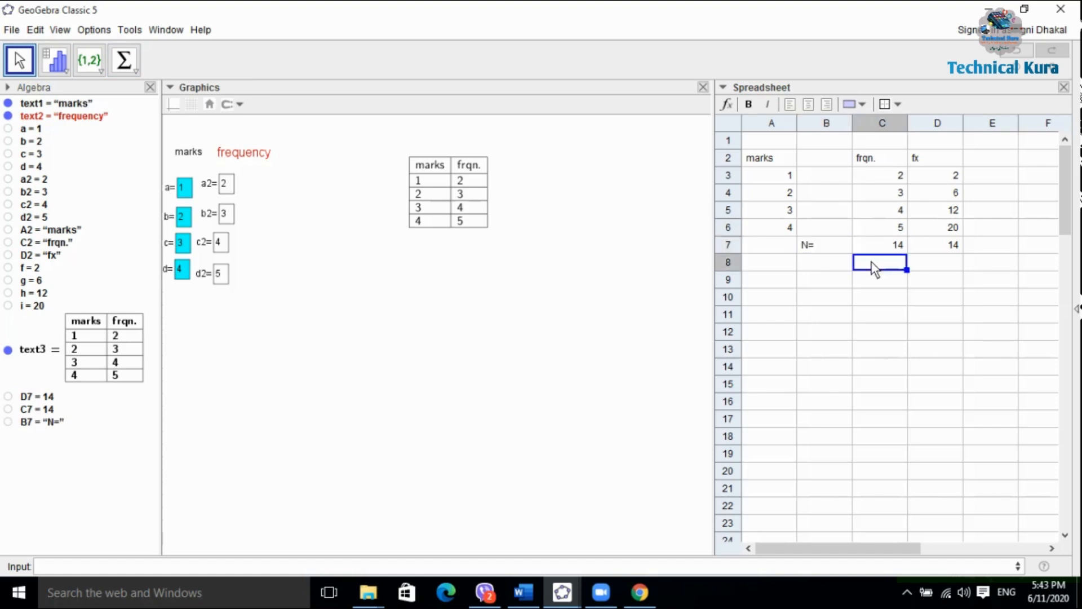
# - Narrow spreadsheet column B to fit its label and column D to fit the fx values
pyautogui.click(847, 125)
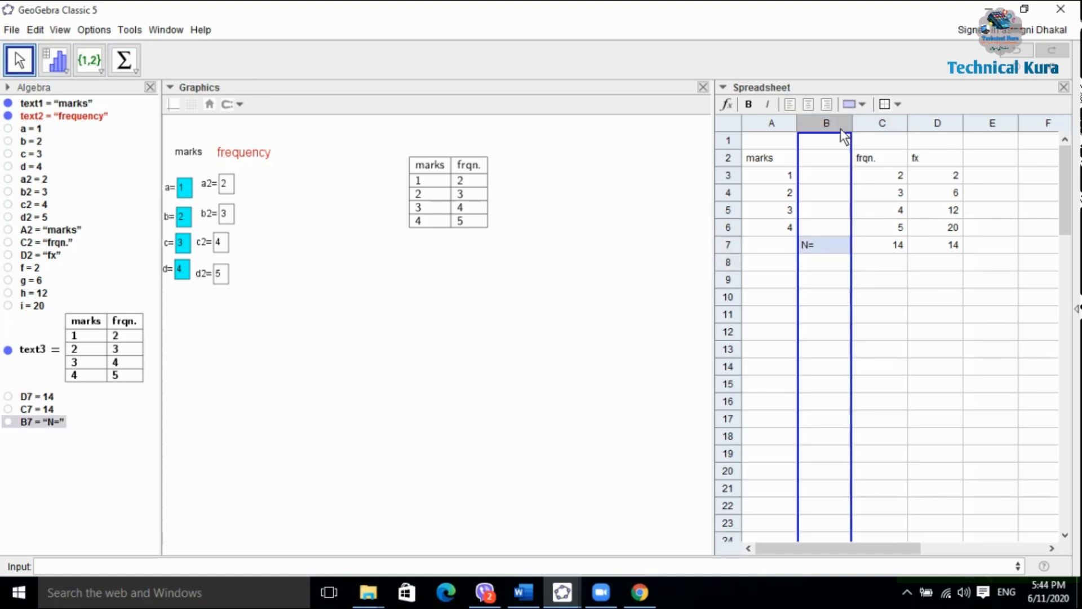
pyautogui.click(865, 141)
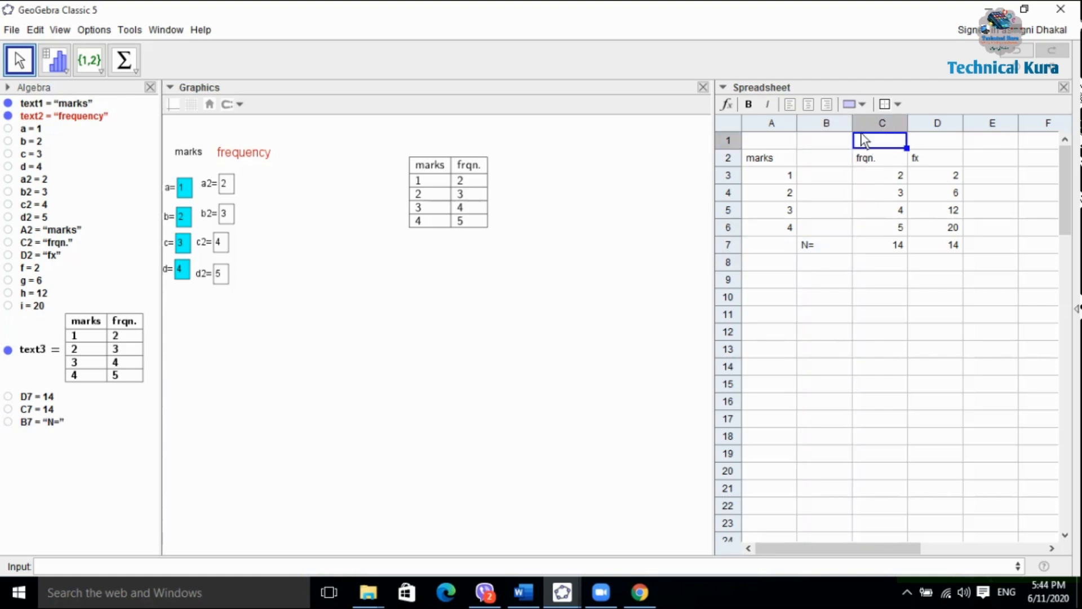
pyautogui.moveTo(852, 123); pyautogui.dragTo(825, 124)
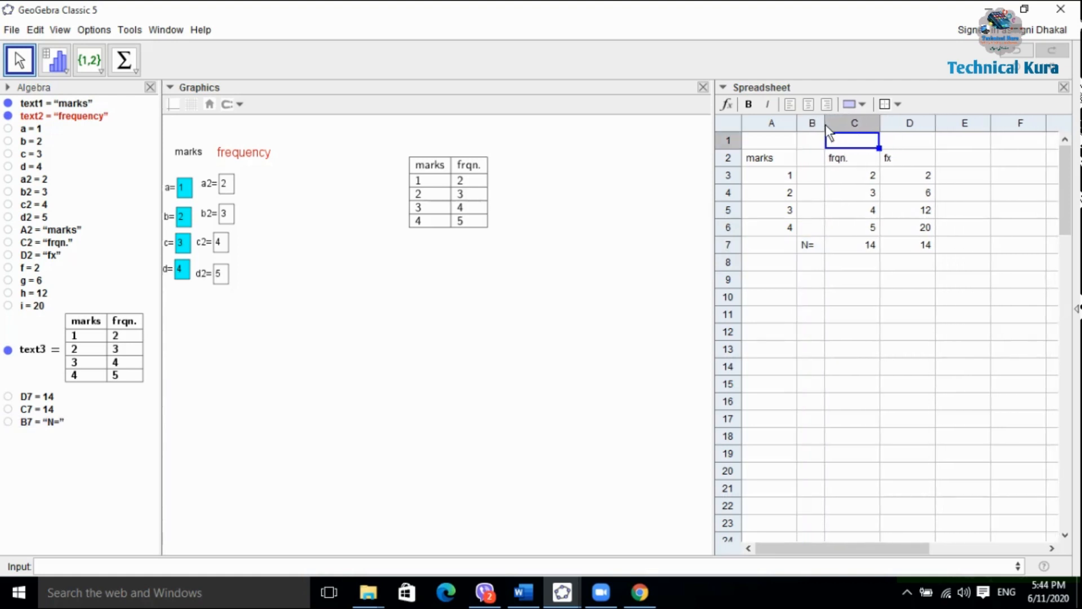
pyautogui.click(921, 147)
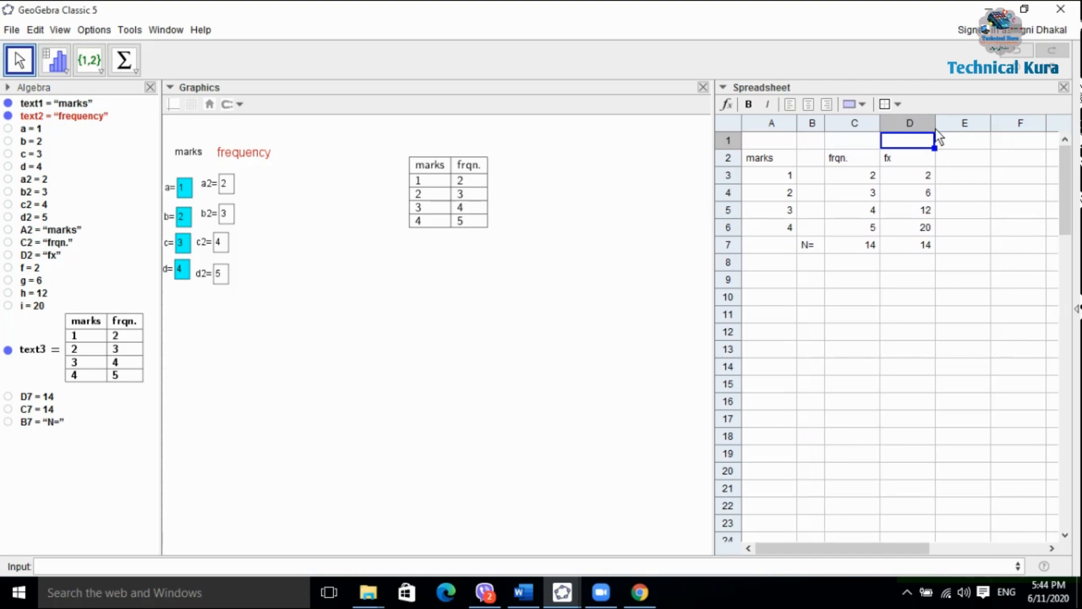
pyautogui.click(993, 181)
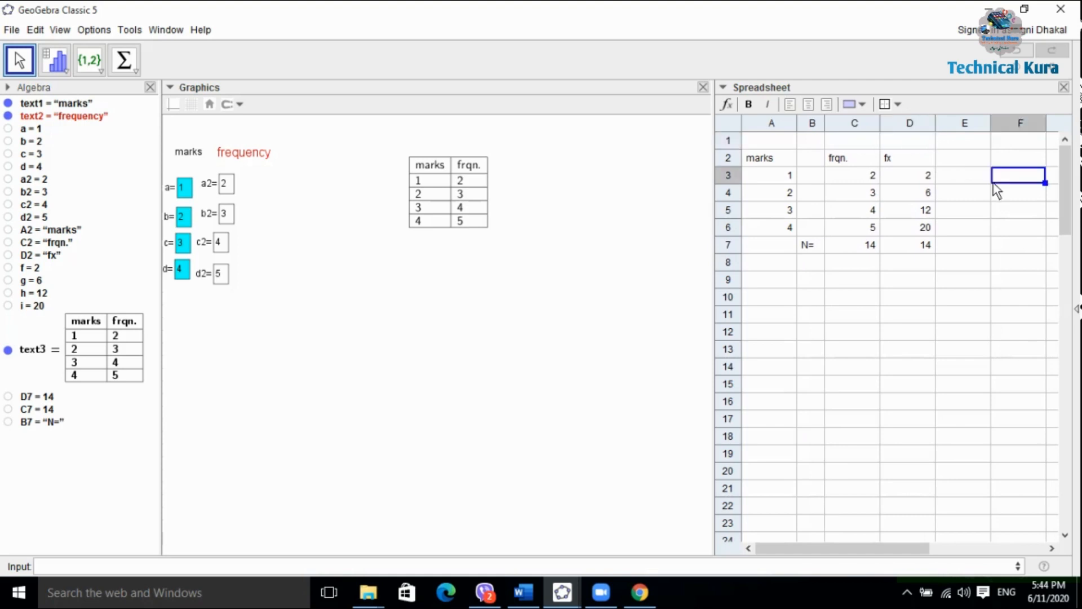
pyautogui.moveTo(936, 130); pyautogui.dragTo(915, 131)
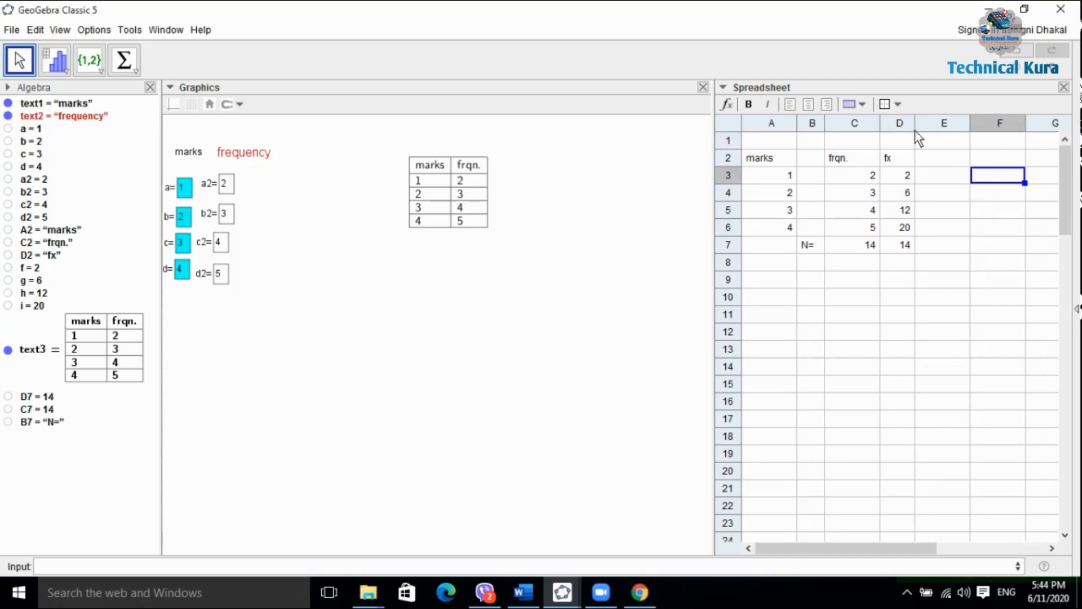
# - Replace the wrong fx total in cell D7 with the sum of D3:D6
pyautogui.click(903, 248)
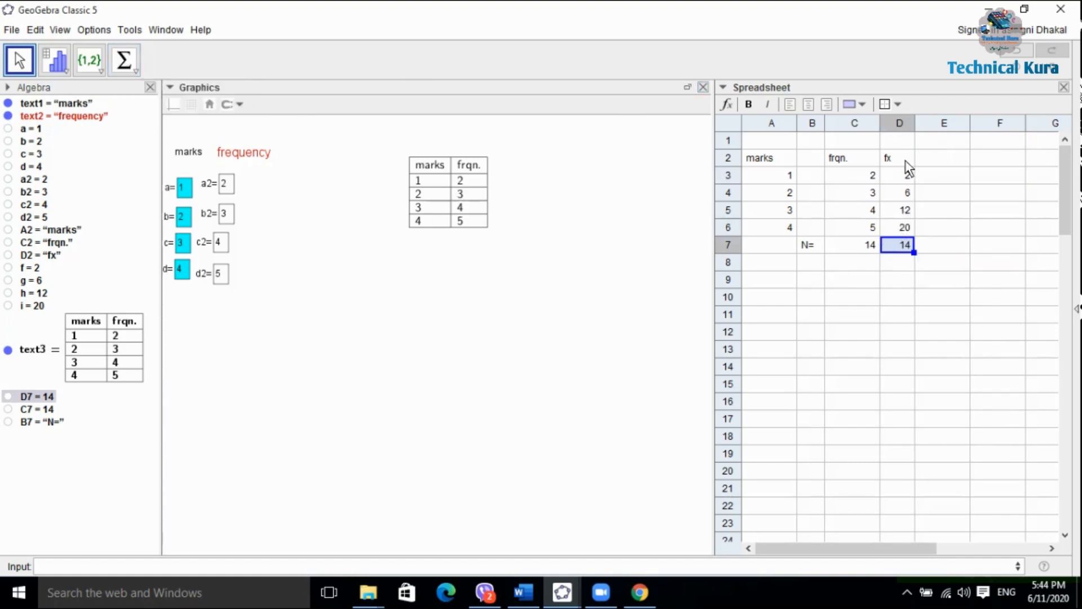
pyautogui.moveTo(894, 176); pyautogui.dragTo(910, 228)
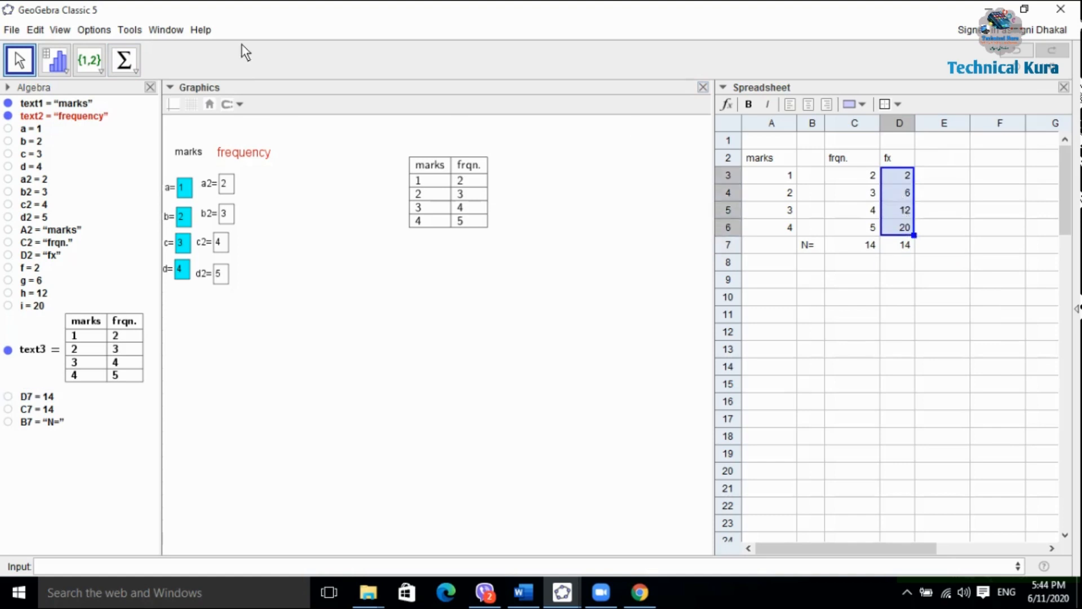
pyautogui.click(126, 60)
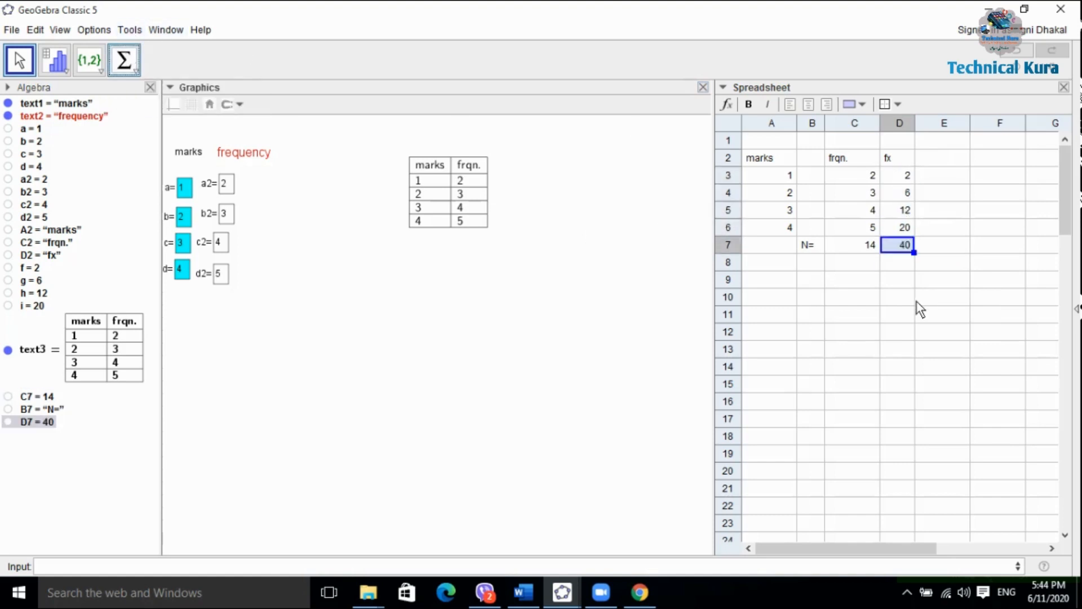
pyautogui.click(852, 297)
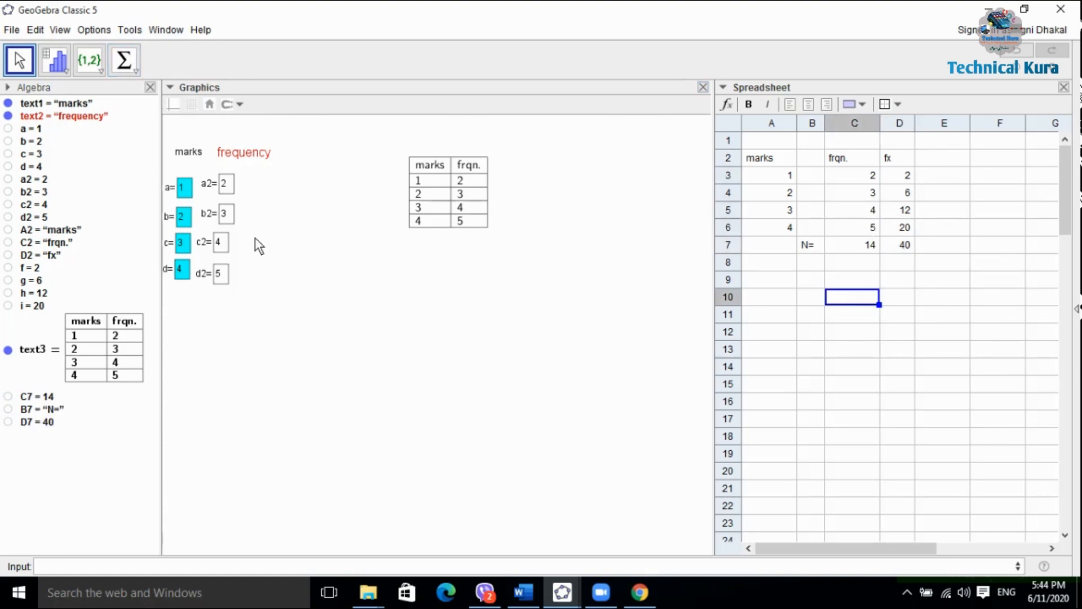
# - Set the frequency c2 to 1 through its input box and check the totals in row 7
pyautogui.click(221, 242)
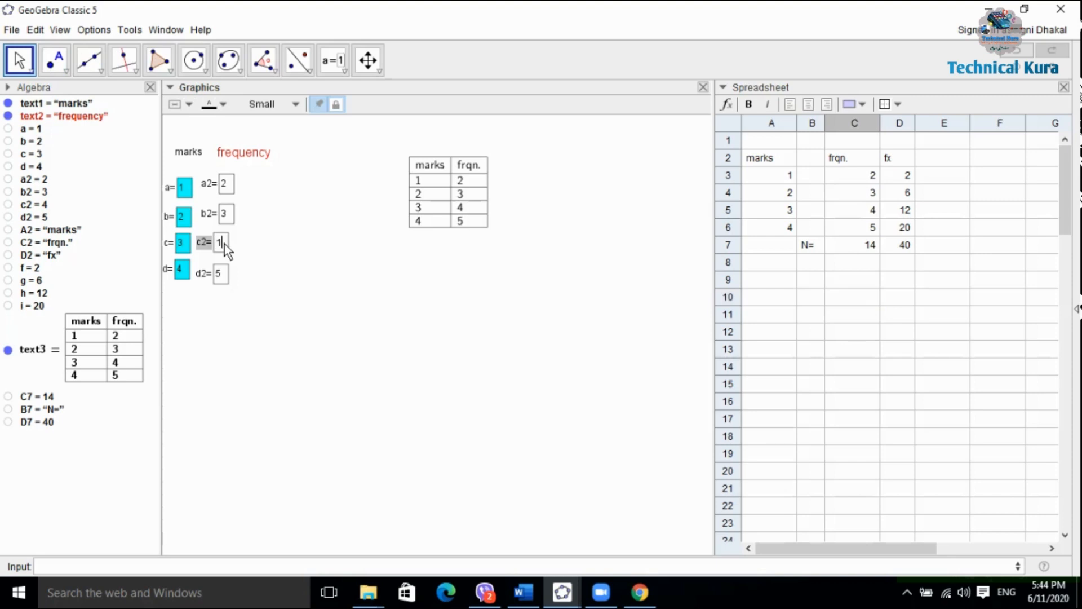
pyautogui.write('1')
pyautogui.press('Return')
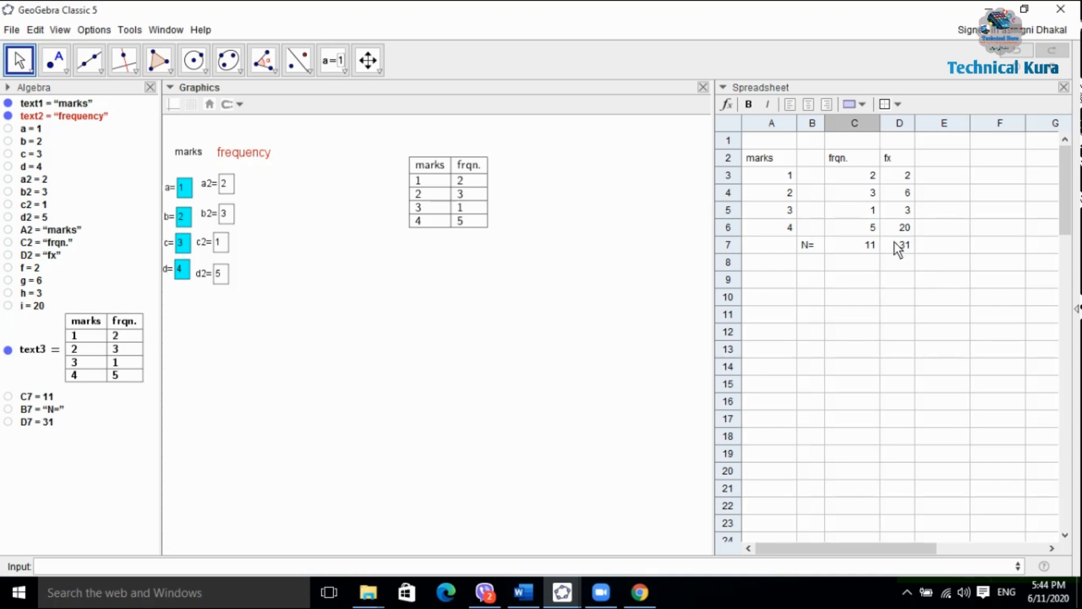
pyautogui.moveTo(895, 247)
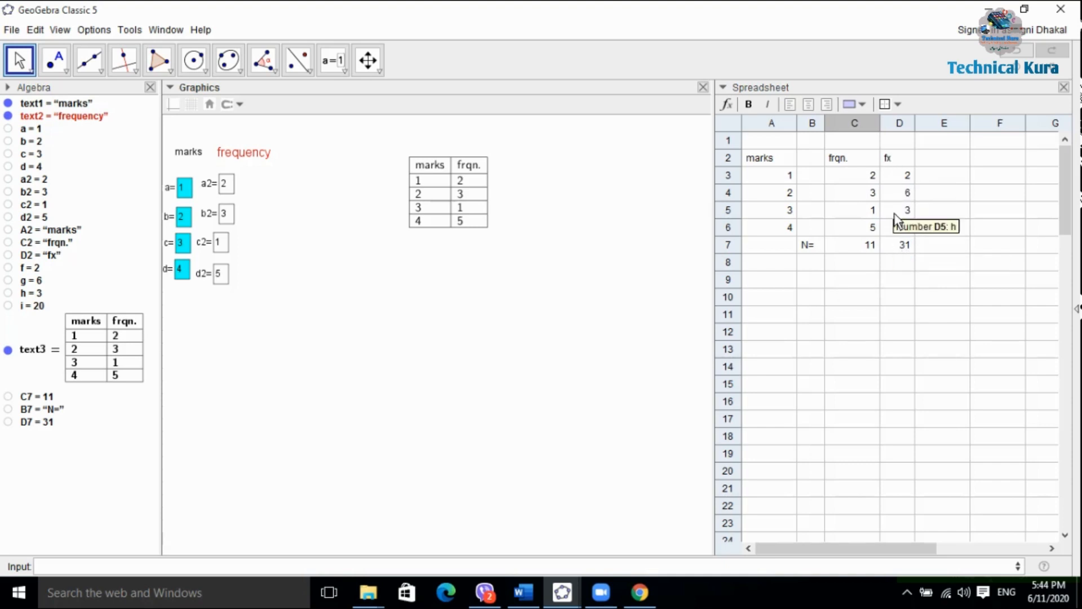
# - Insert an empty spreadsheet column D before the fx column
pyautogui.click(893, 244)
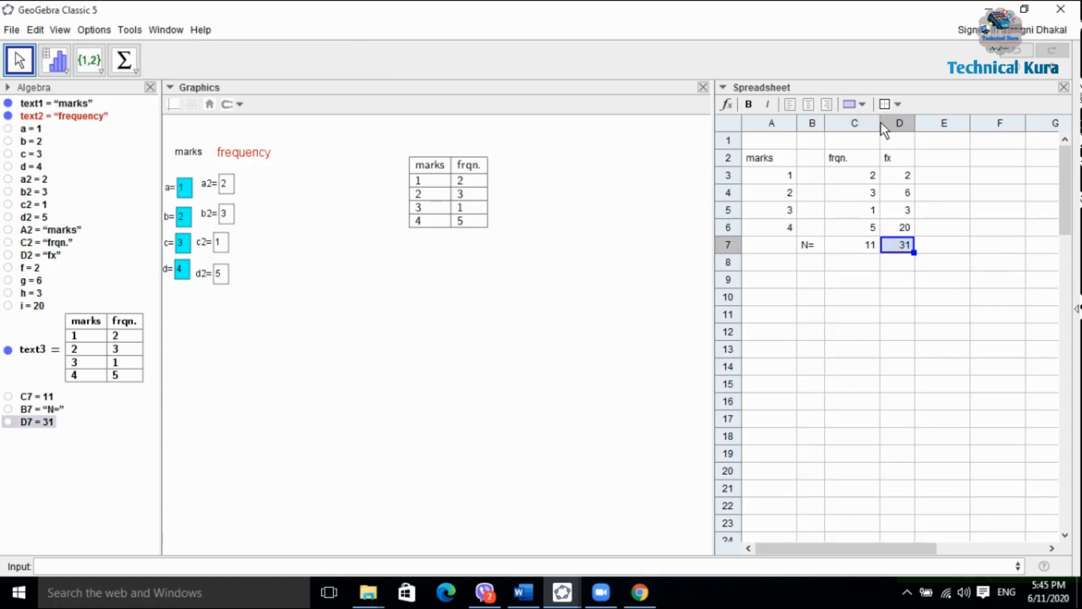
pyautogui.click(894, 139)
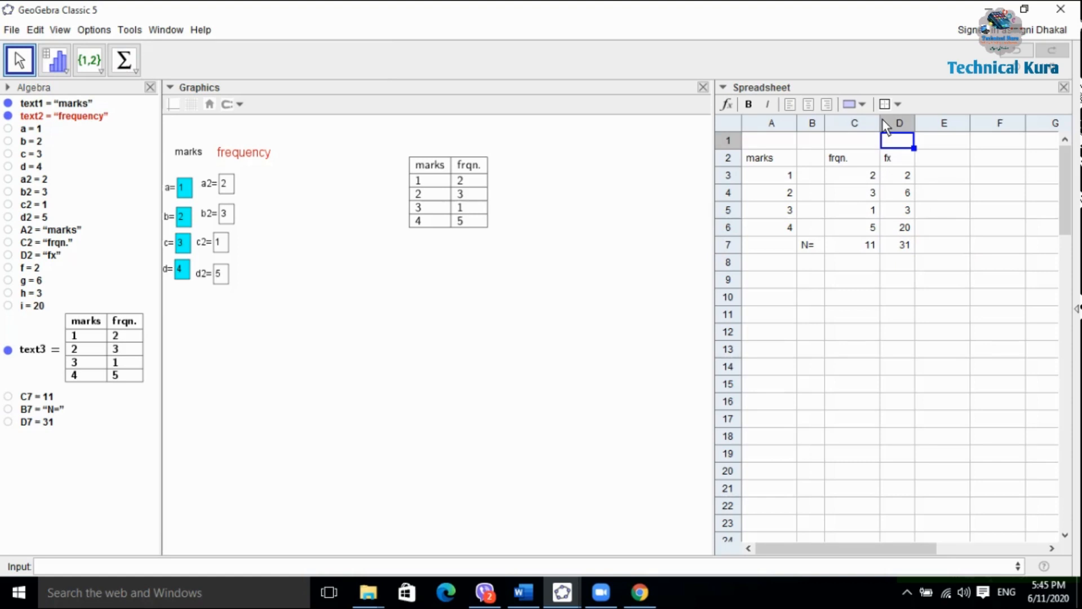
pyautogui.click(887, 119)
pyautogui.rightClick(887, 117)
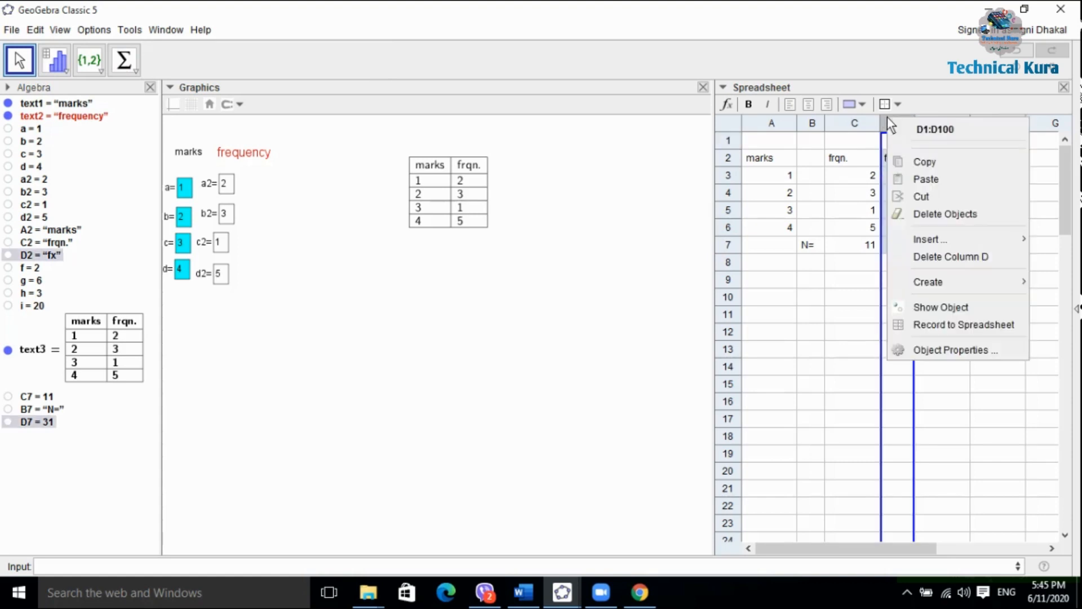
pyautogui.moveTo(950, 239)
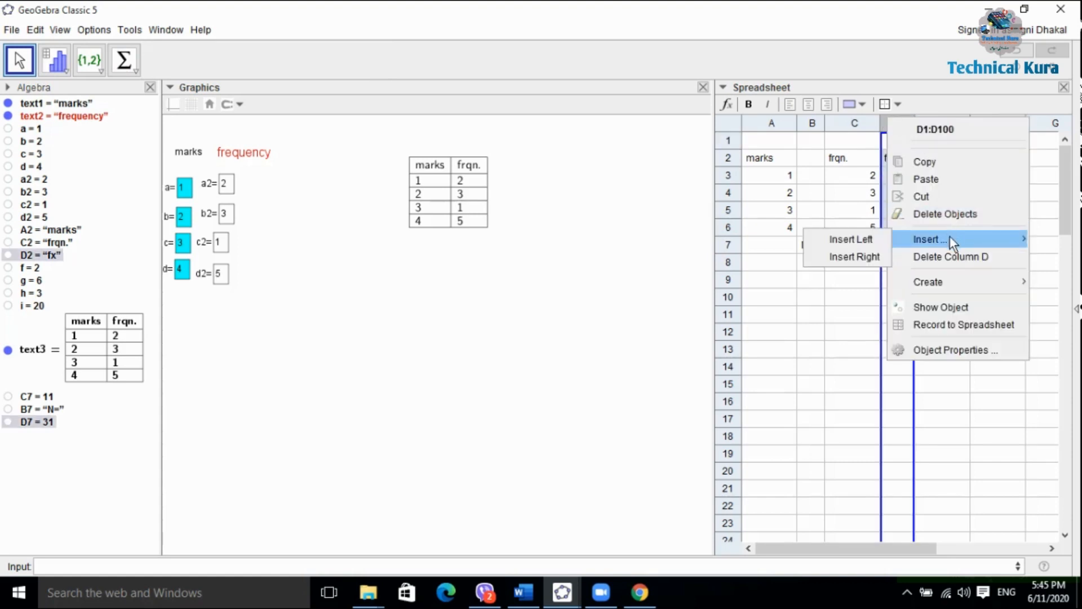
pyautogui.click(864, 240)
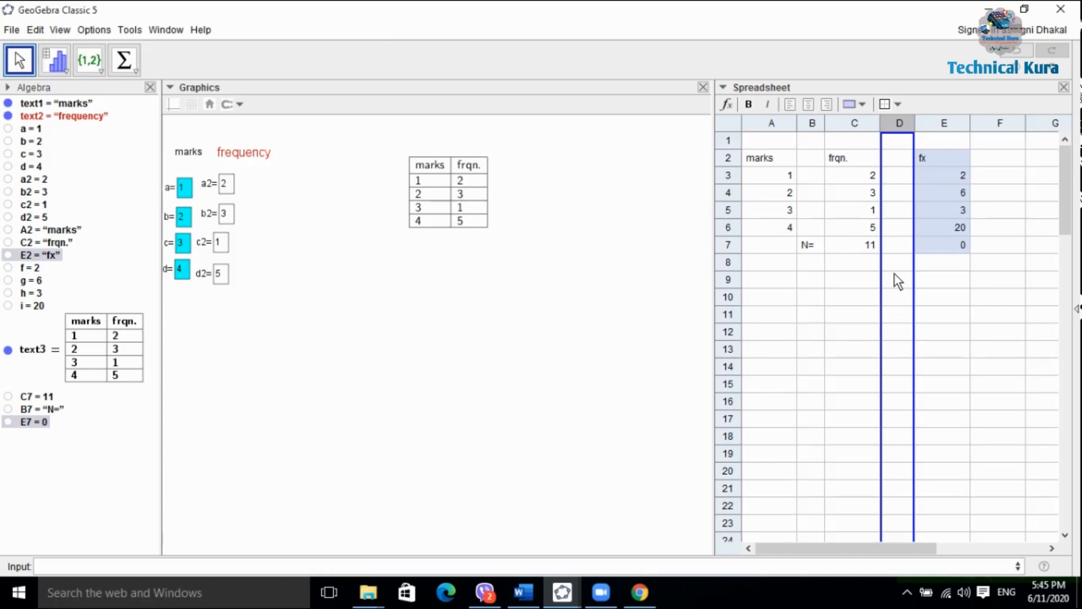
pyautogui.click(938, 282)
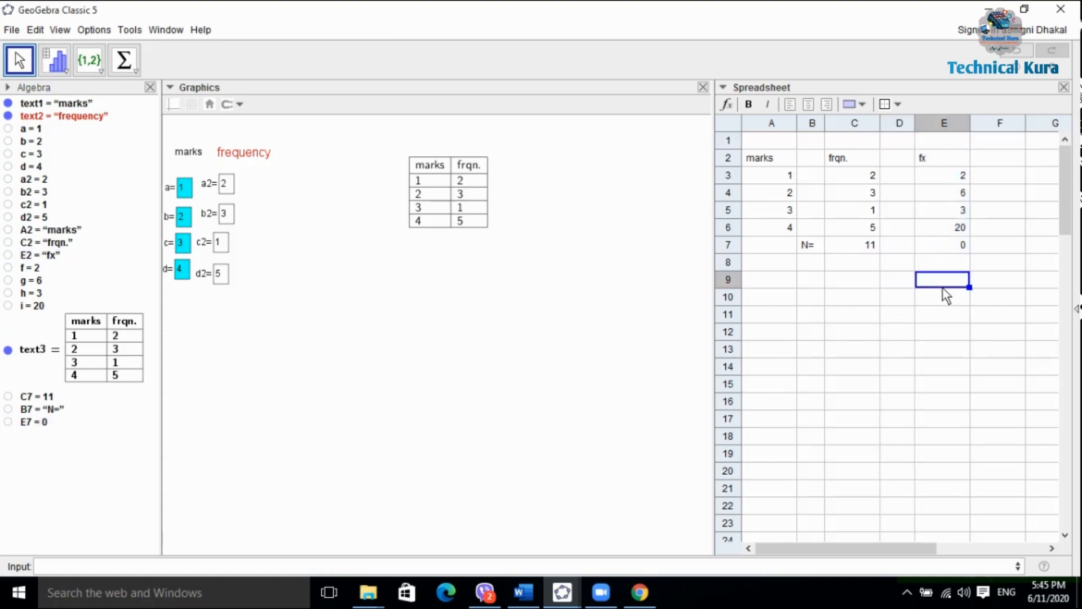
# - Try to fill the fx value in cell E3 down through E7, and undo the fill
pyautogui.click(948, 170)
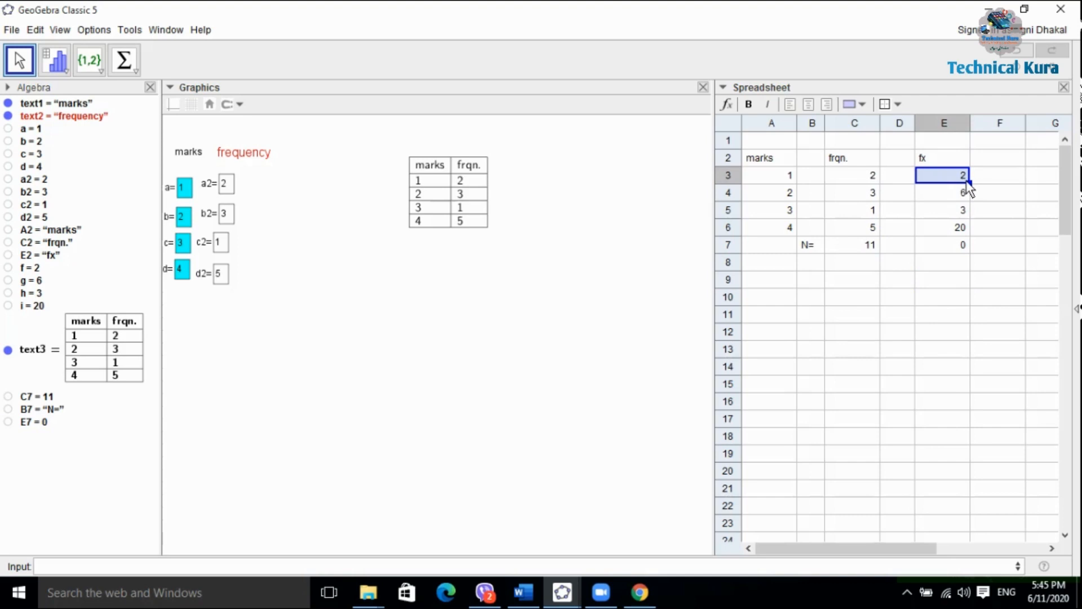
pyautogui.click(941, 198)
pyautogui.click(937, 175)
pyautogui.moveTo(969, 183); pyautogui.dragTo(965, 241)
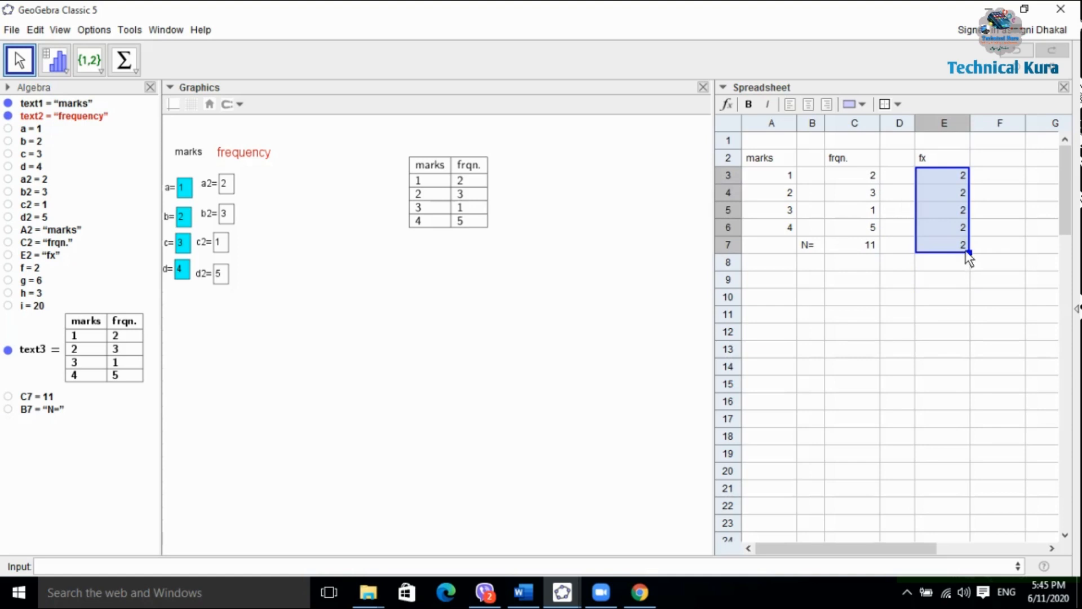
pyautogui.click(1012, 229)
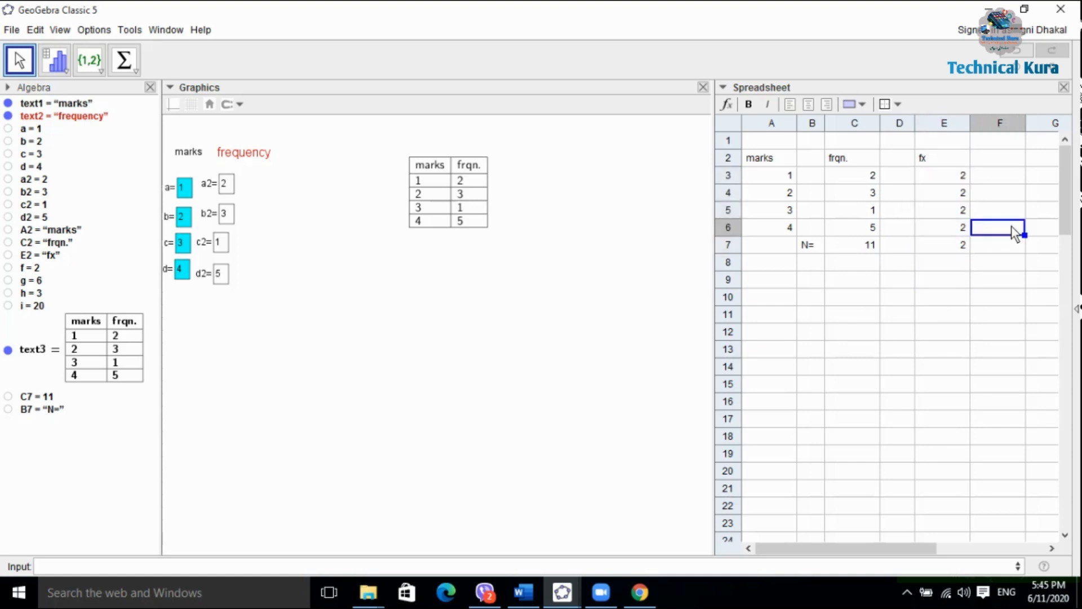
pyautogui.click(938, 174)
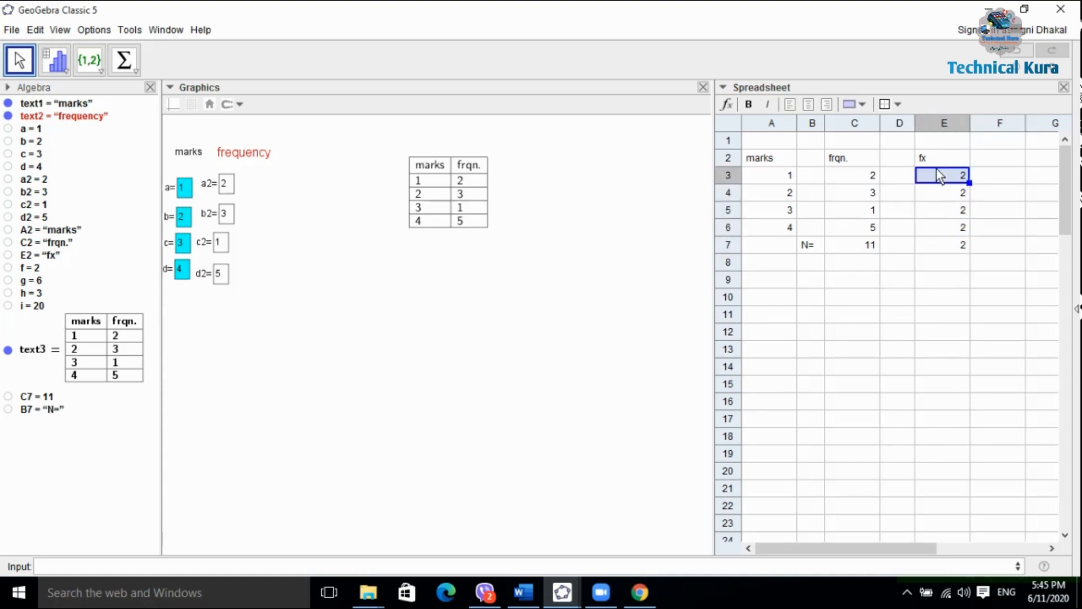
pyautogui.hotkey('ctrl', 'z')
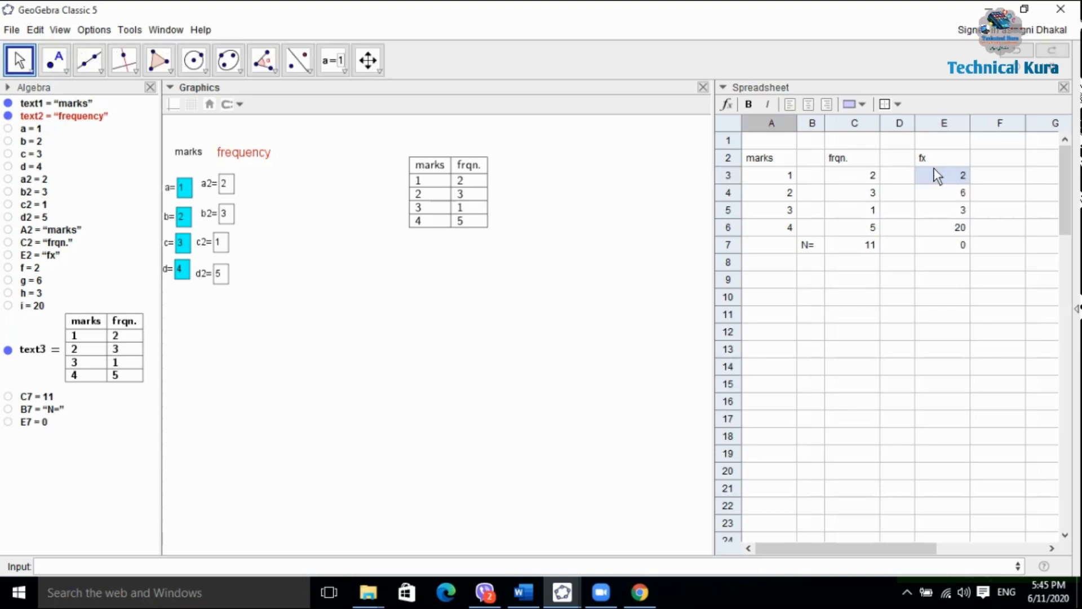
# - Recalculate the fx total in cell E7 as the sum of E3:E6
pyautogui.moveTo(929, 169); pyautogui.dragTo(959, 222)
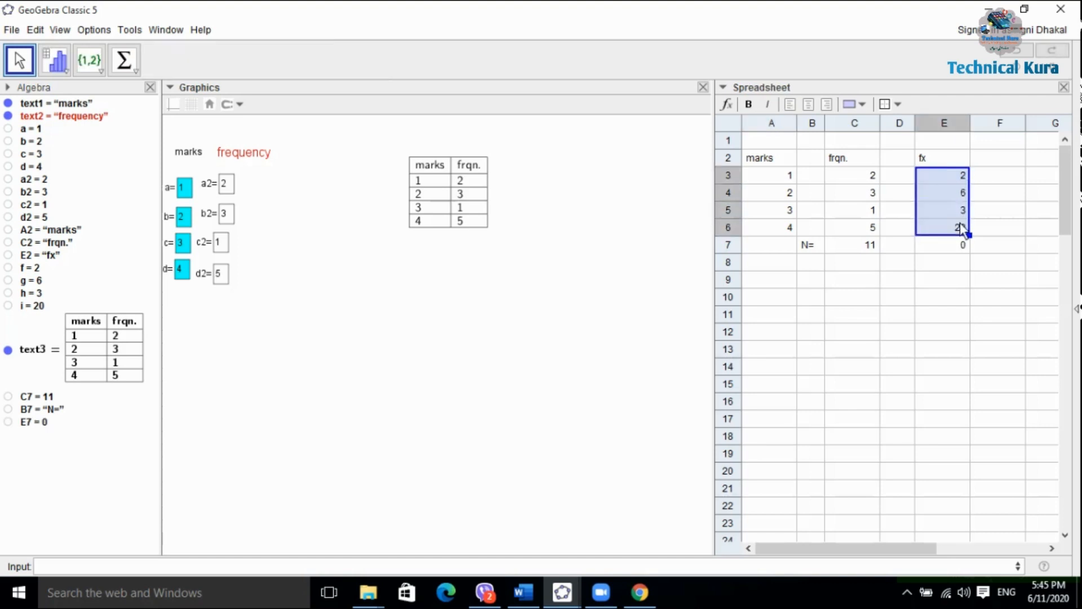
pyautogui.click(124, 60)
pyautogui.click(906, 281)
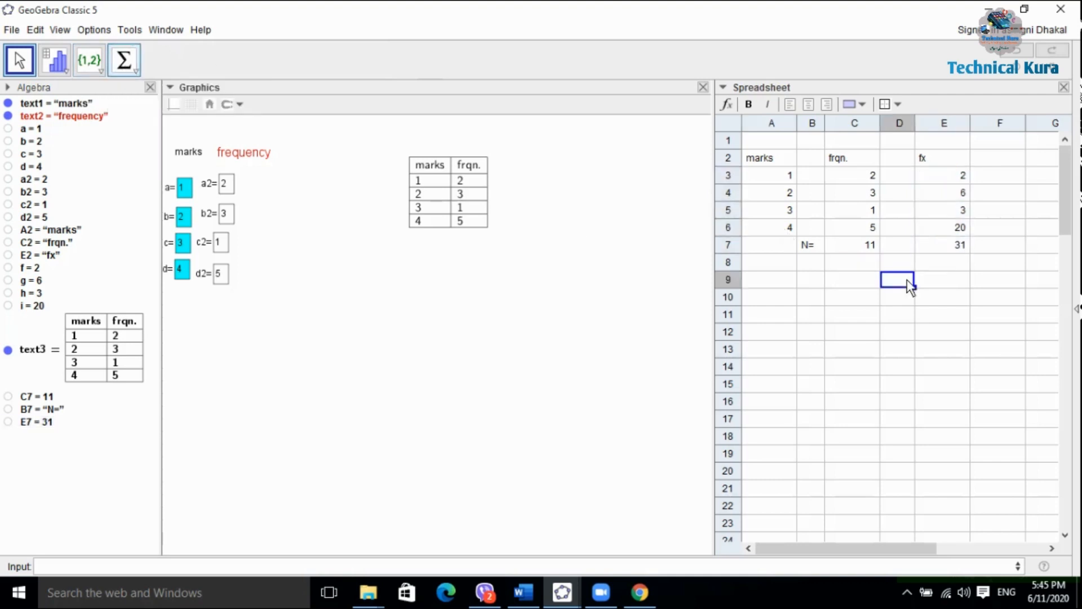
pyautogui.click(898, 235)
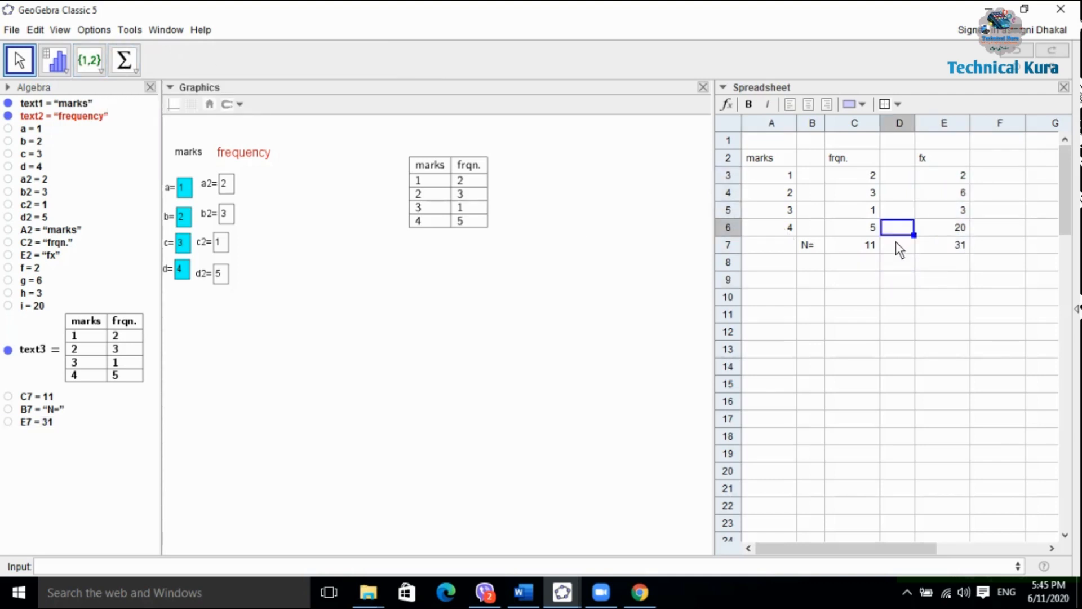
pyautogui.click(895, 241)
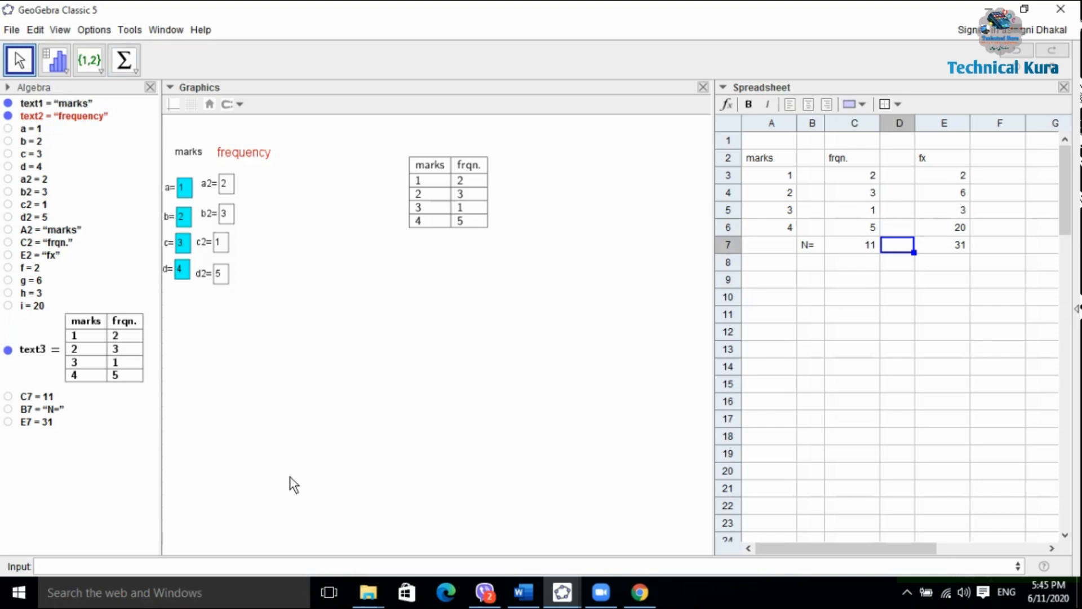
# - Add the text Σfx to the empty area beside the displayed table in the Graphics view
pyautogui.click(377, 233)
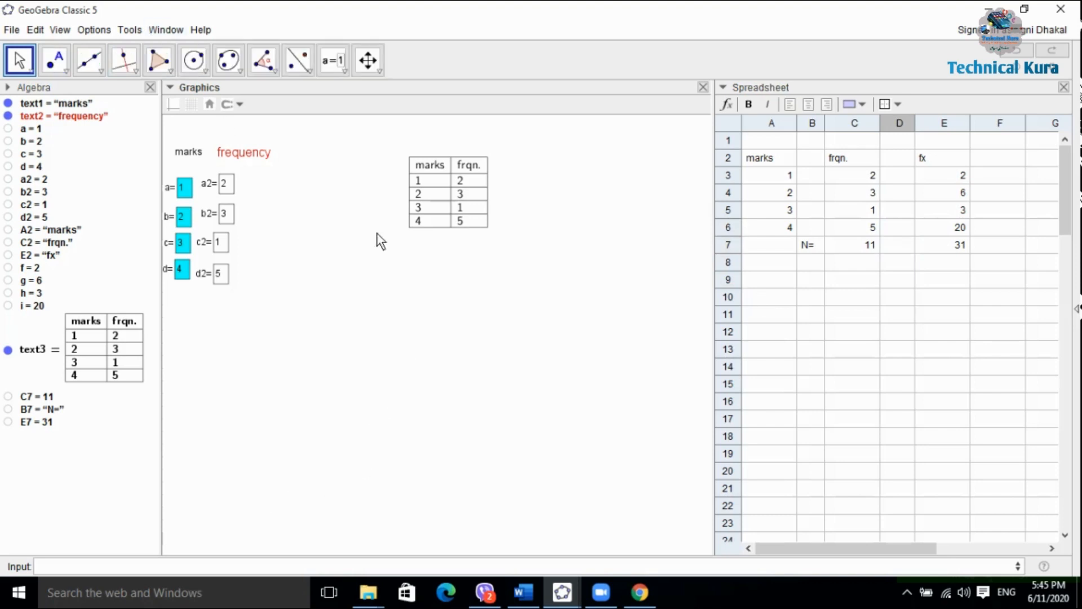
pyautogui.click(333, 59)
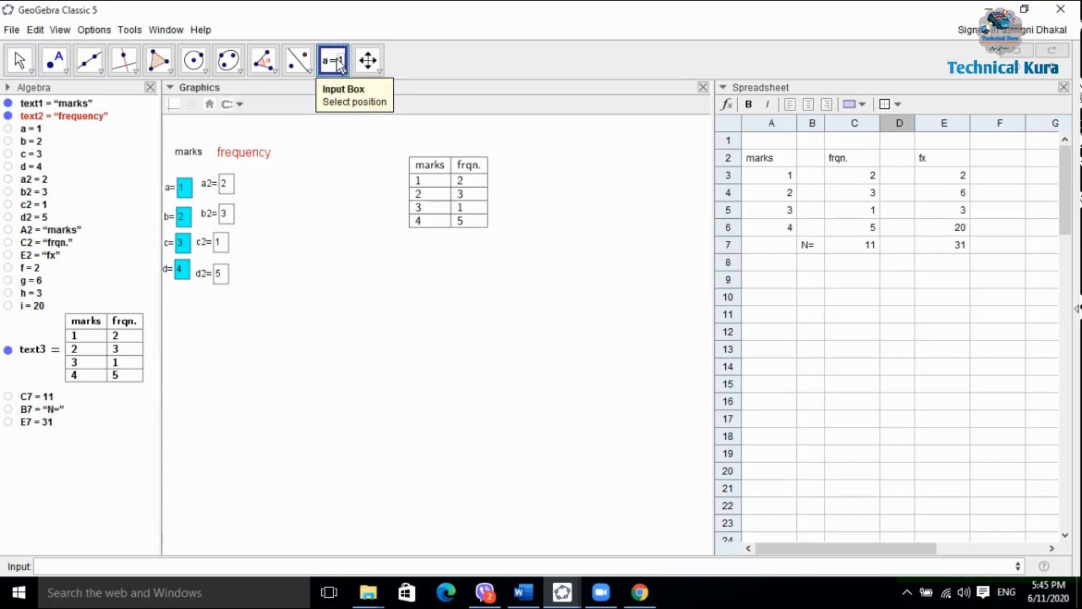
pyautogui.click(339, 66)
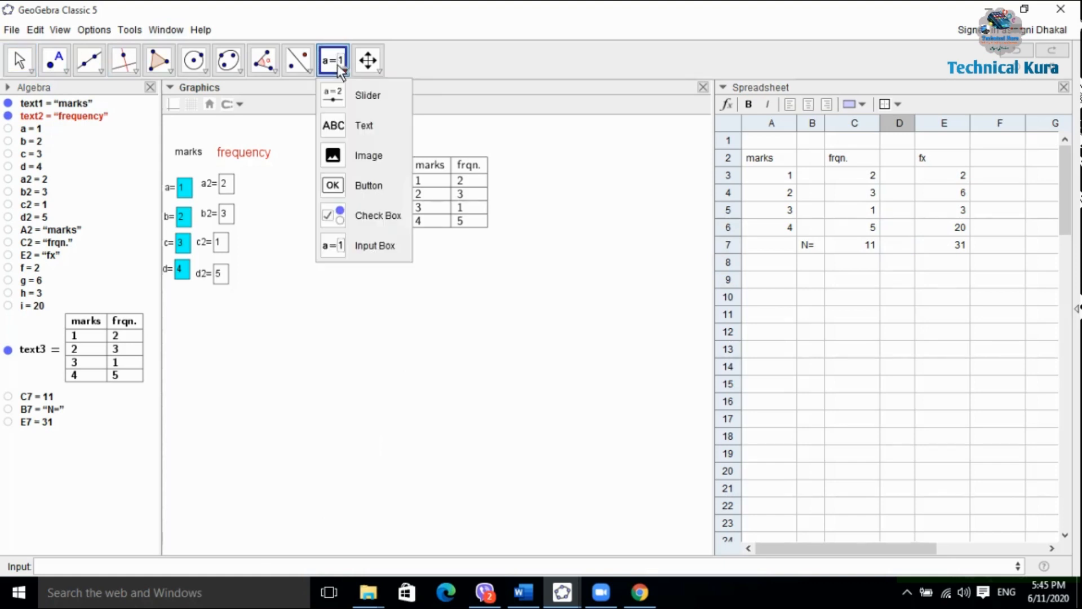
pyautogui.click(364, 129)
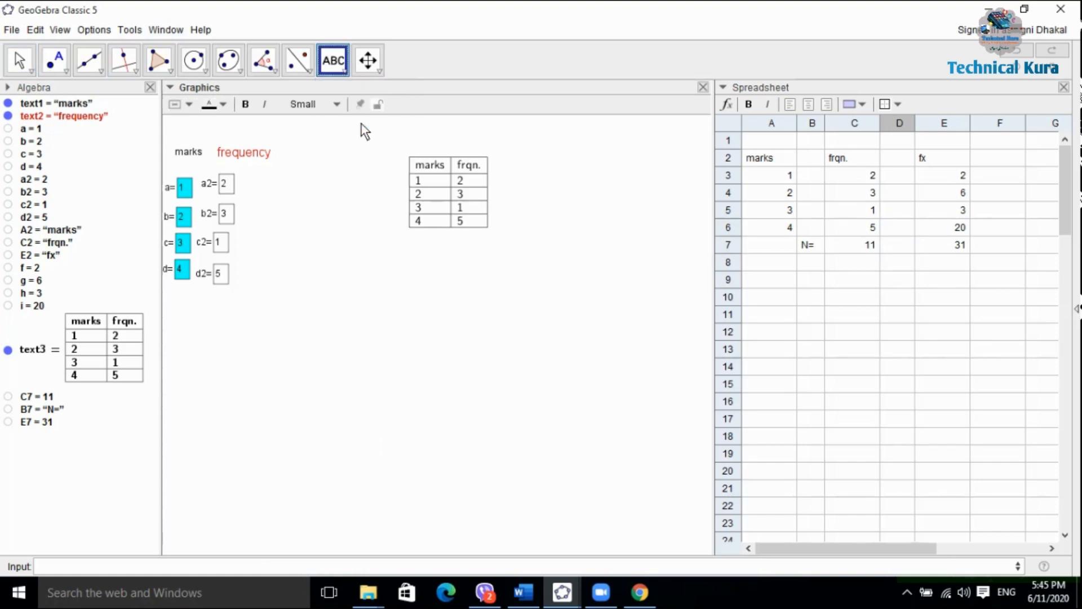
pyautogui.click(650, 160)
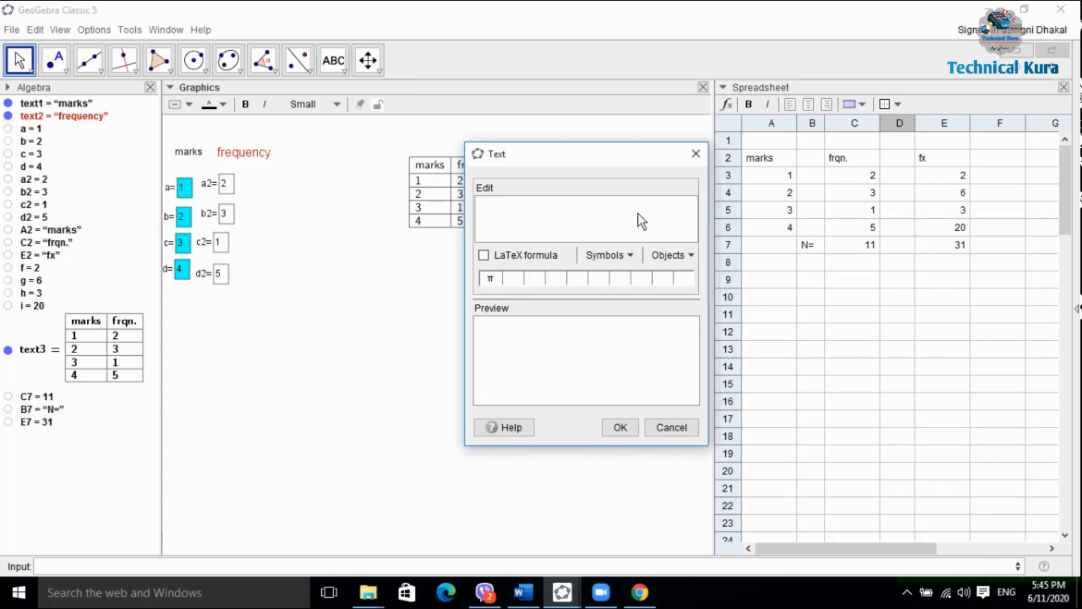
pyautogui.click(630, 258)
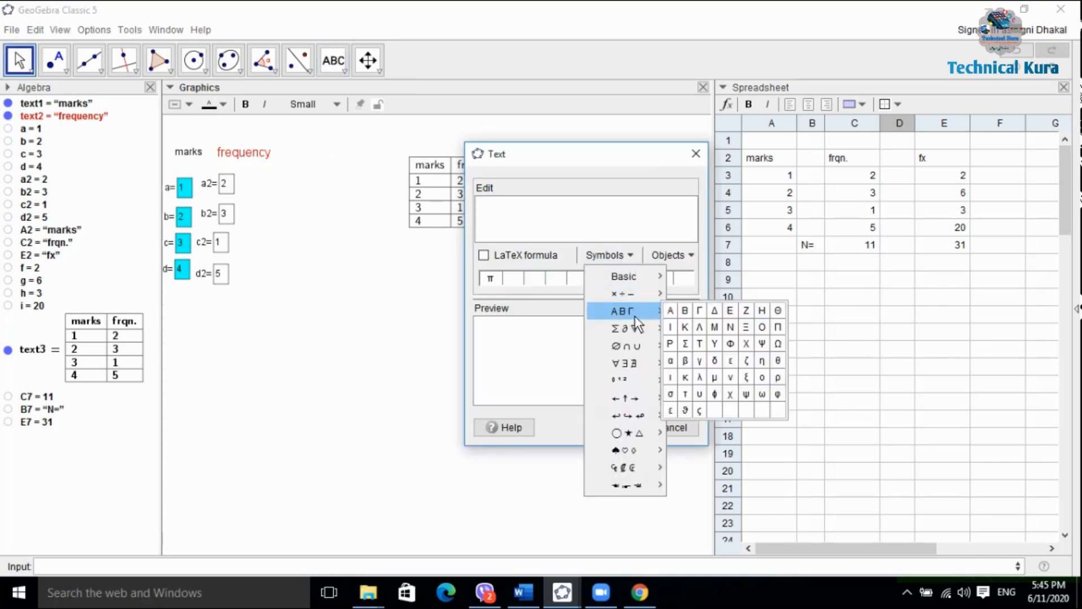
pyautogui.moveTo(638, 325)
pyautogui.click(672, 328)
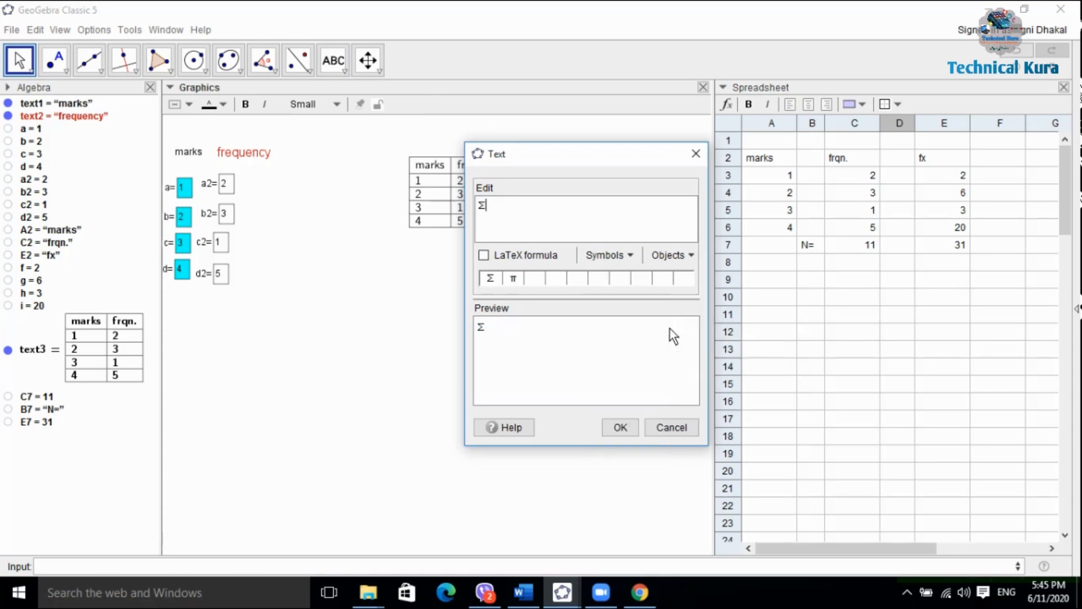
pyautogui.write('fx')
pyautogui.click(620, 427)
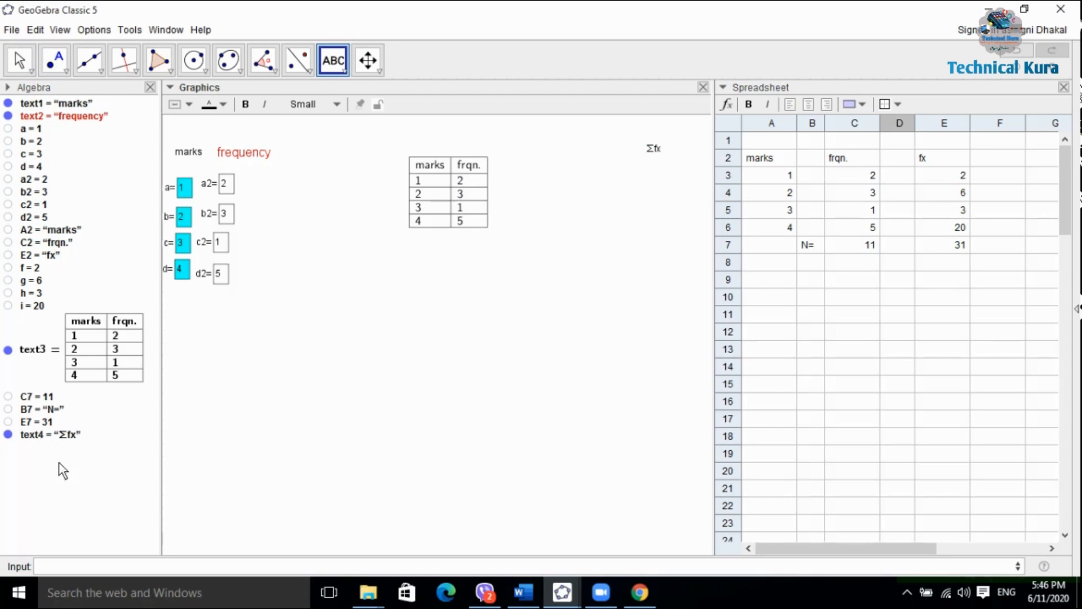
# - Define p=text4 as a reference to the Σfx text, and dismiss the unneeded new text dialog
pyautogui.click(63, 567)
pyautogui.write('p=tex')
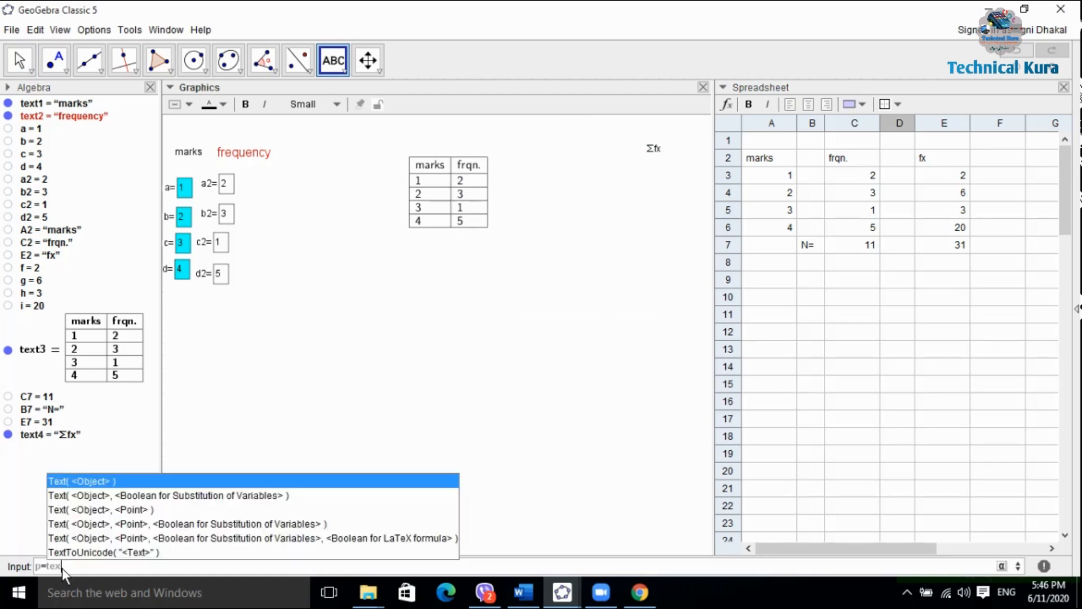
pyautogui.write('t4')
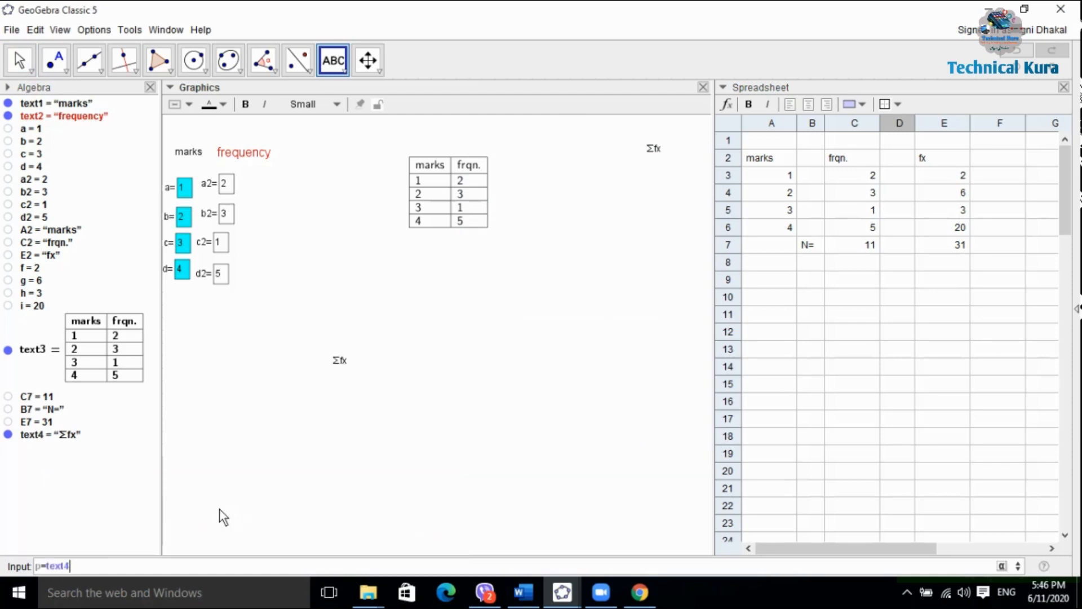
pyautogui.click(497, 337)
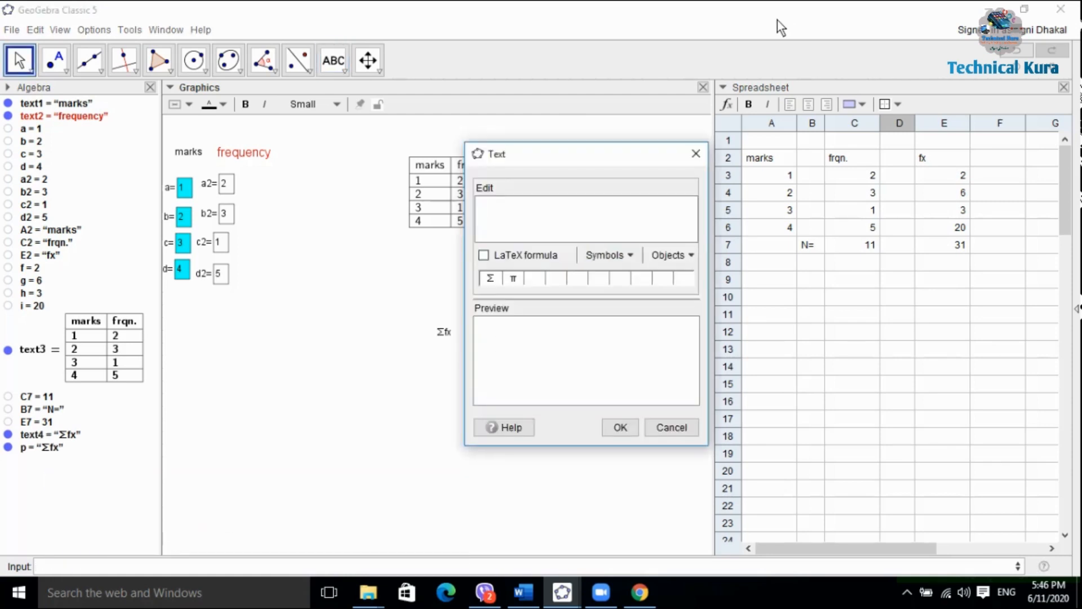
pyautogui.click(696, 152)
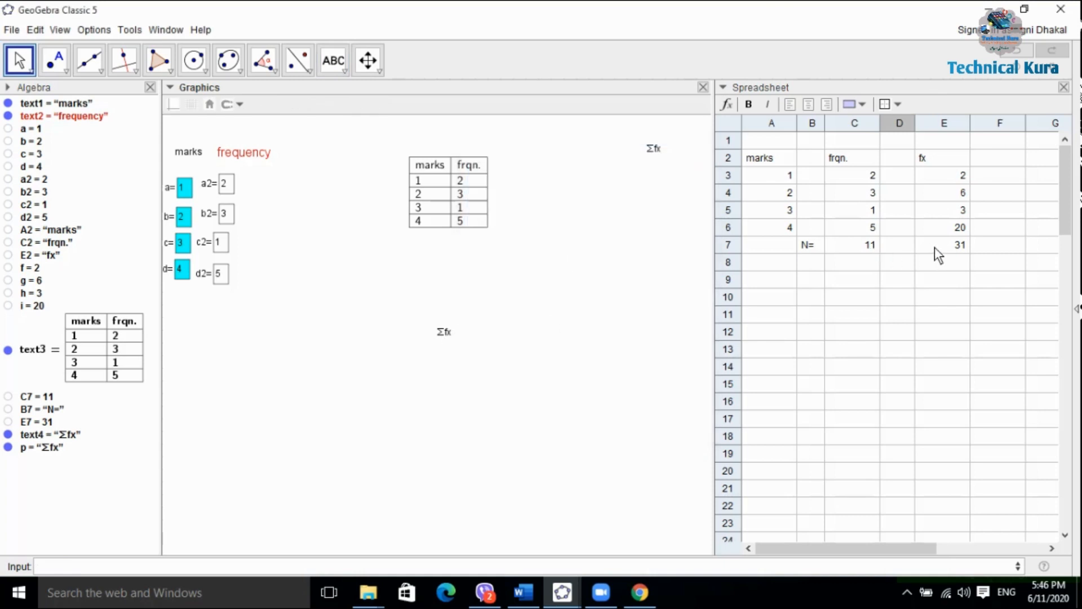
# - Label the fx total by entering p in cell D7
pyautogui.click(900, 245)
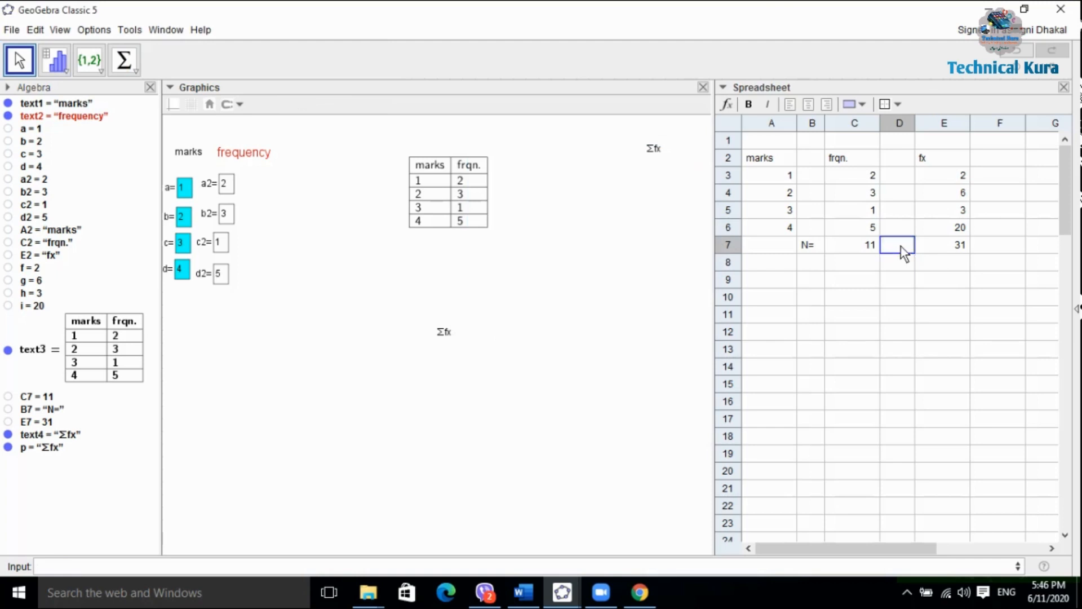
pyautogui.write('p')
pyautogui.press('Return')
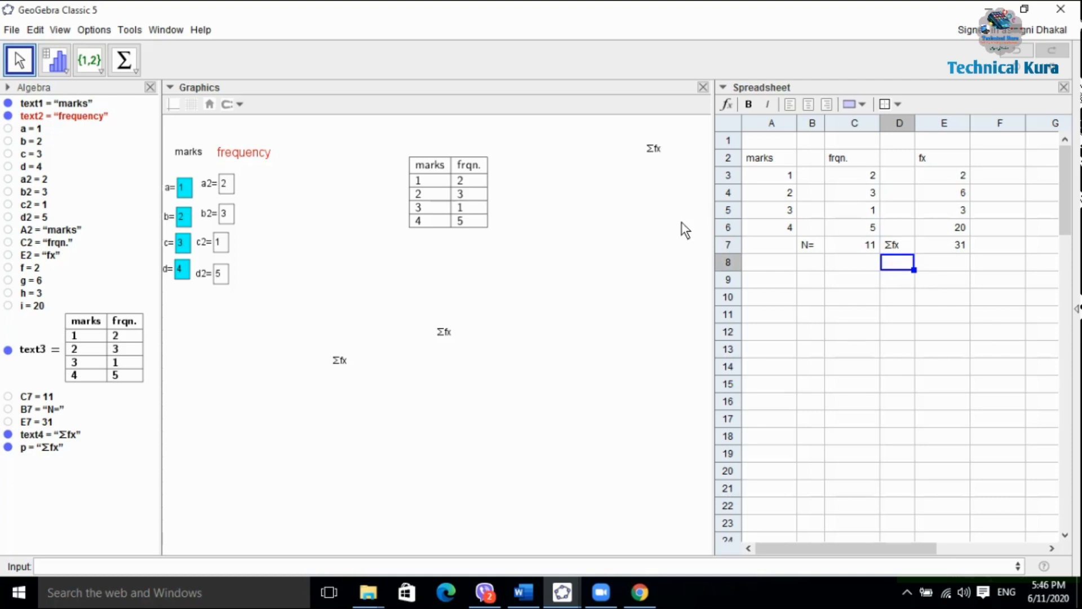
# - Hide the text4 and p Σfx texts in the Graphics view
pyautogui.rightClick(654, 152)
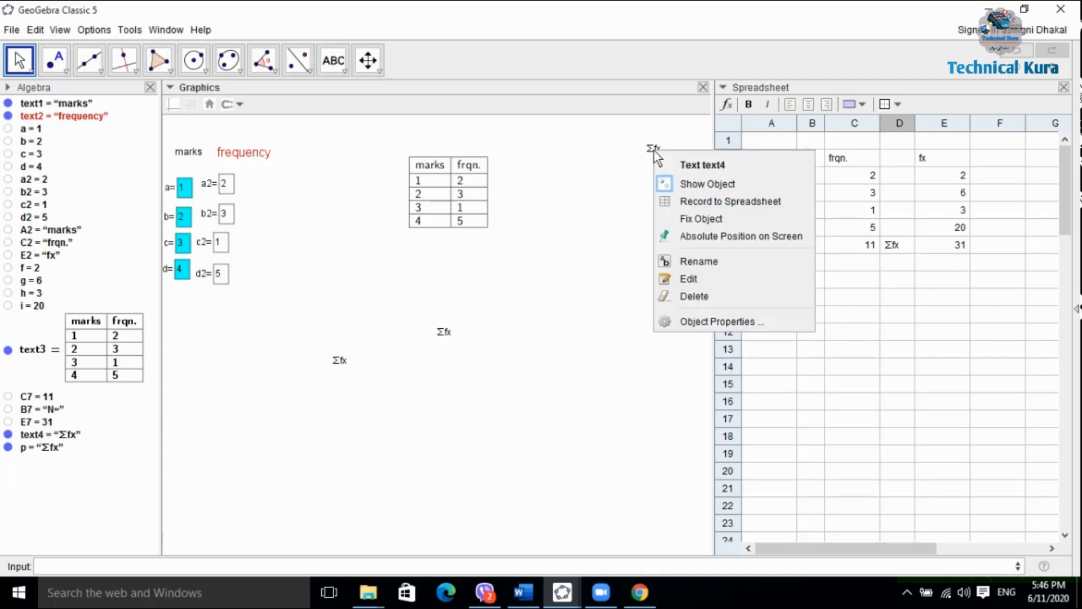
pyautogui.click(685, 182)
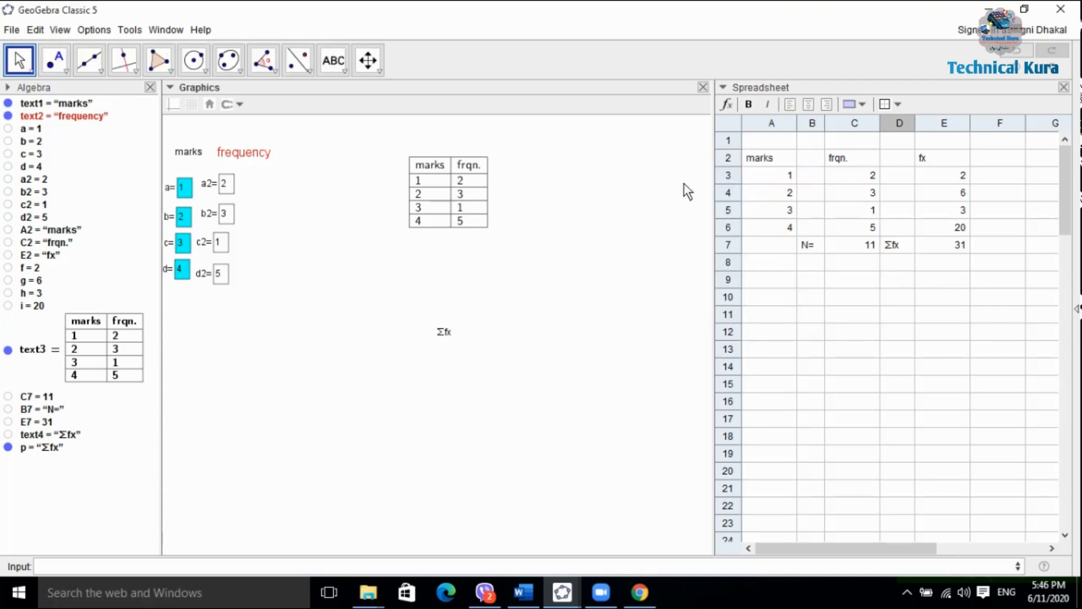
pyautogui.rightClick(450, 334)
pyautogui.click(494, 370)
# - Give the spreadsheet table A2:E7 a light yellow background colour
pyautogui.click(775, 157)
pyautogui.moveTo(774, 153); pyautogui.dragTo(970, 248)
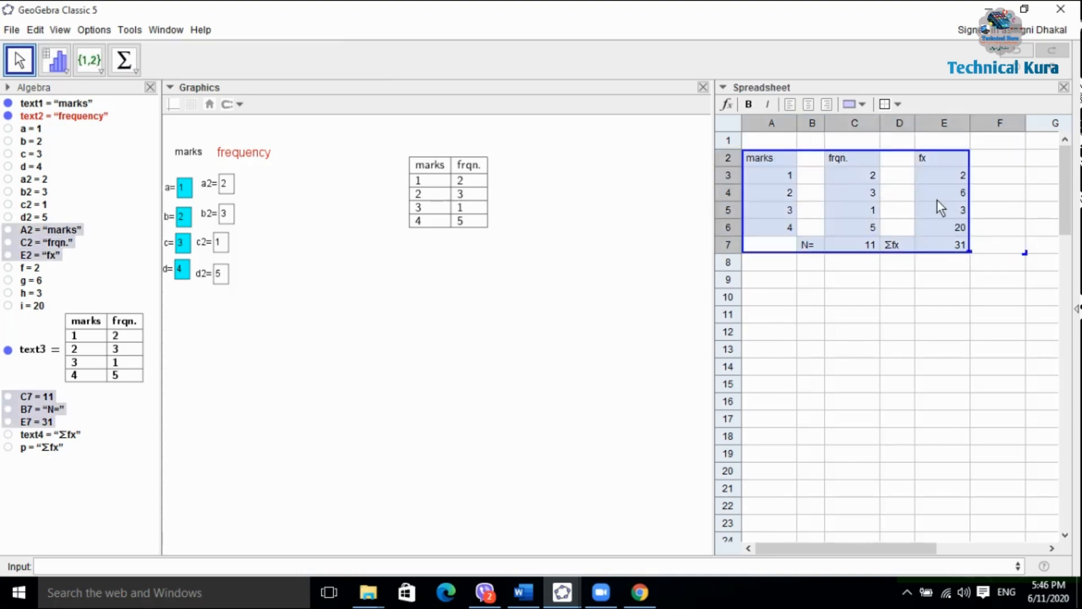
pyautogui.click(863, 105)
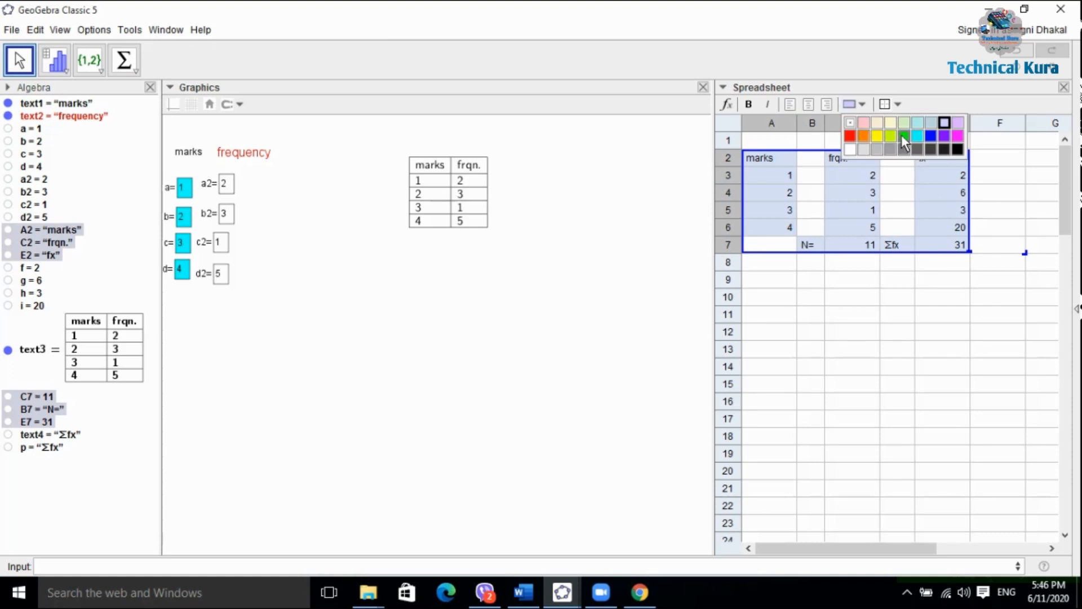
pyautogui.click(891, 121)
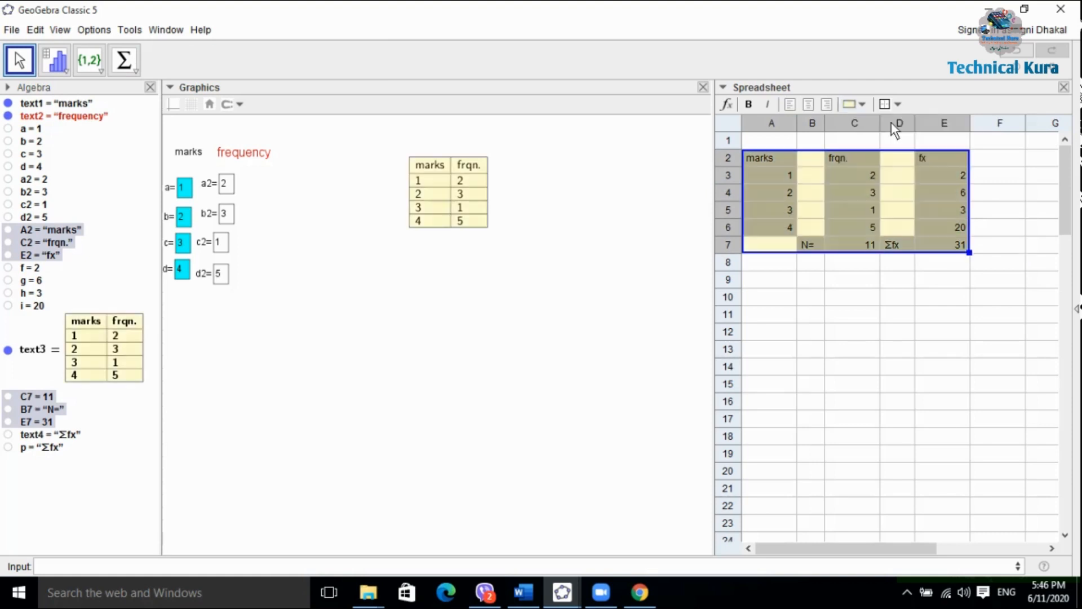
pyautogui.click(897, 297)
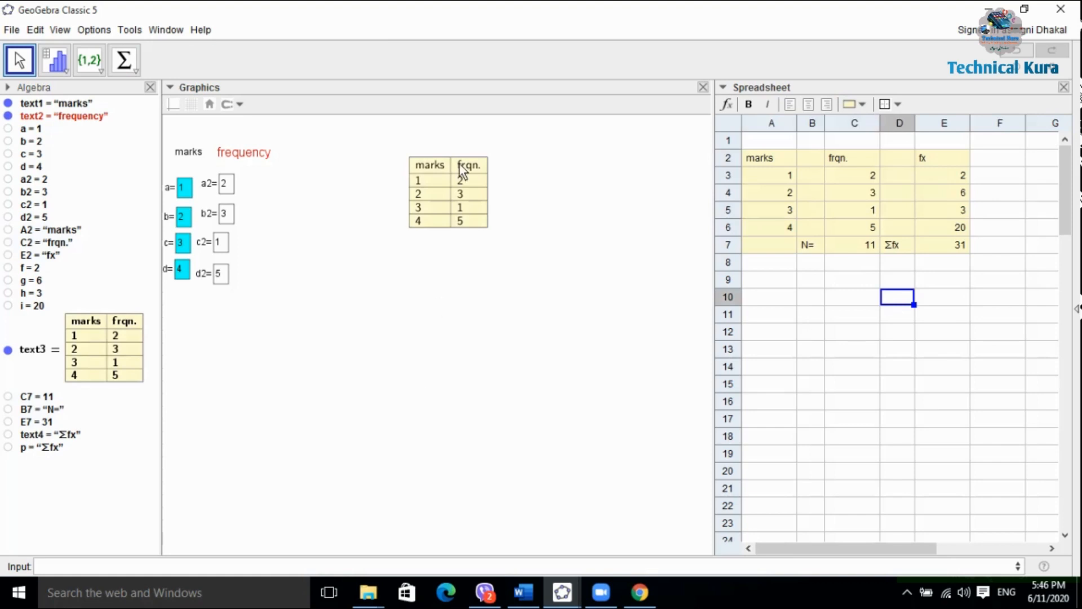
# - Set the first frequency input box, a2, to 12
pyautogui.click(225, 212)
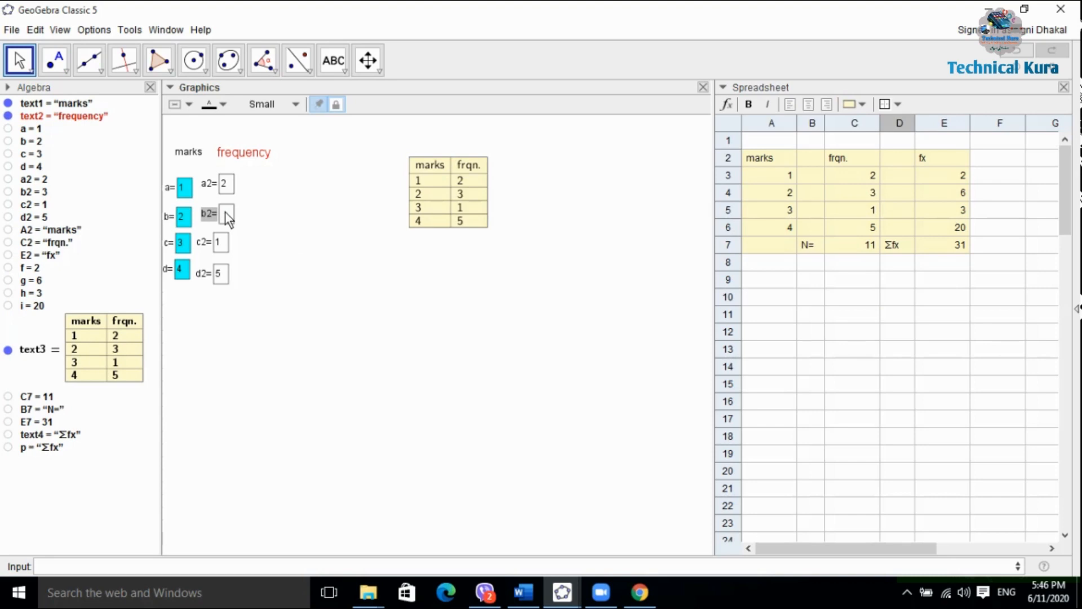
pyautogui.click(272, 262)
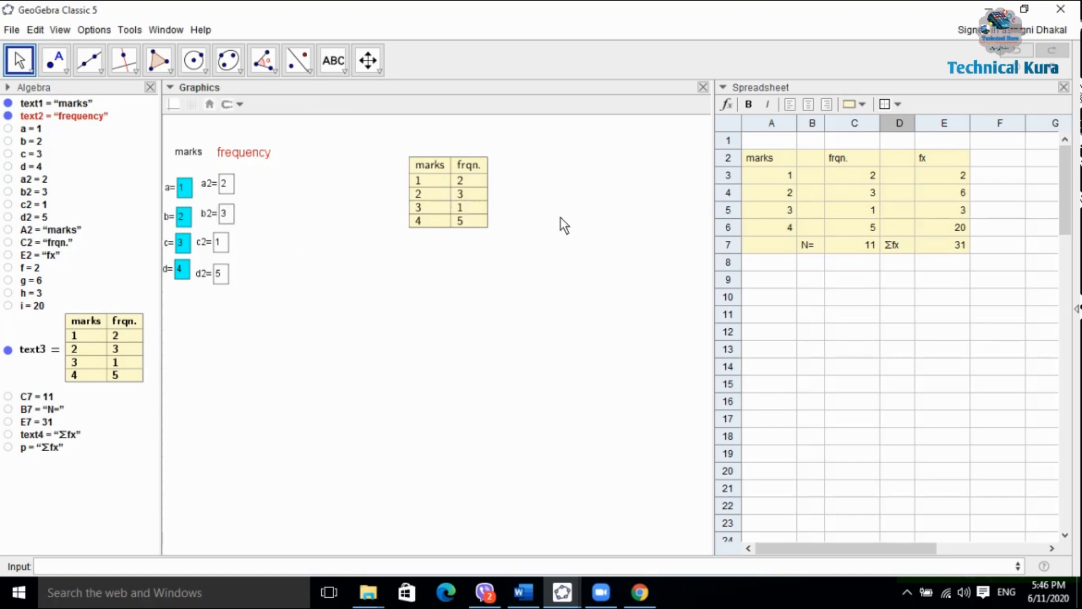
pyautogui.click(227, 184)
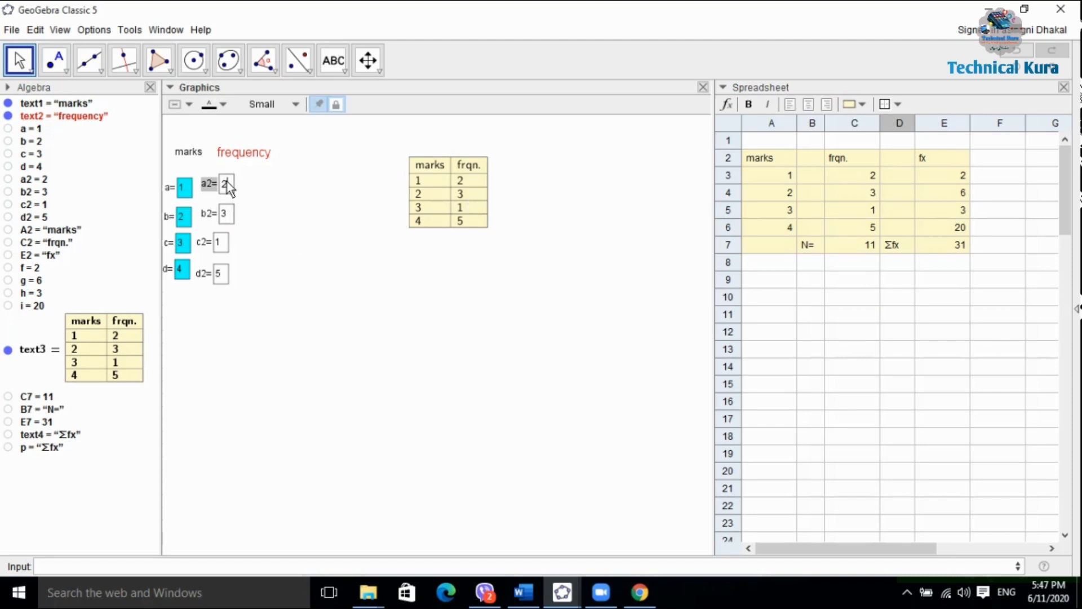
pyautogui.press('BackSpace')
pyautogui.write('12')
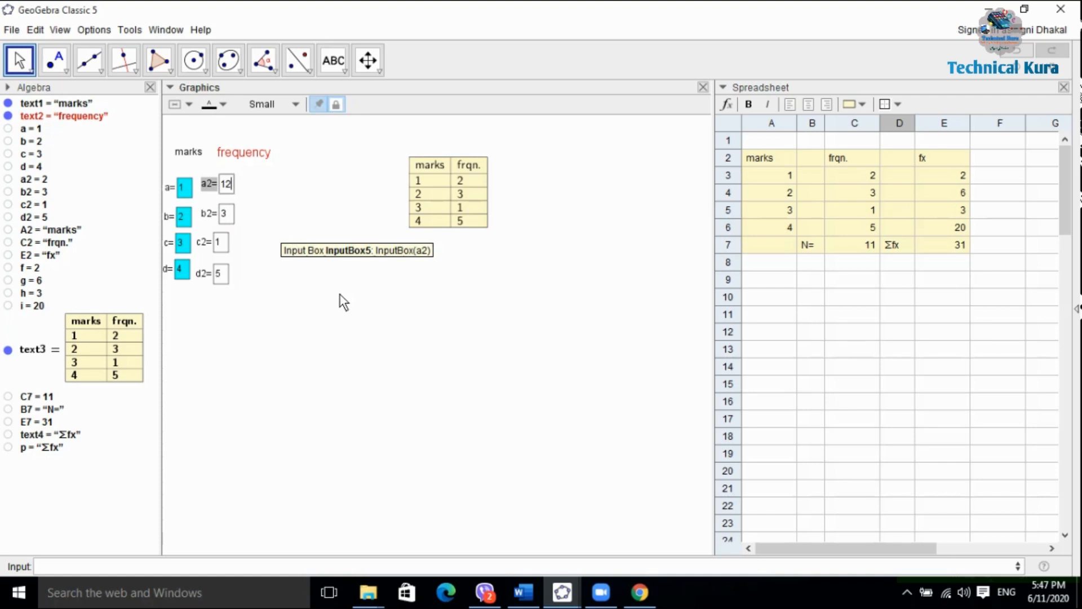
pyautogui.click(425, 337)
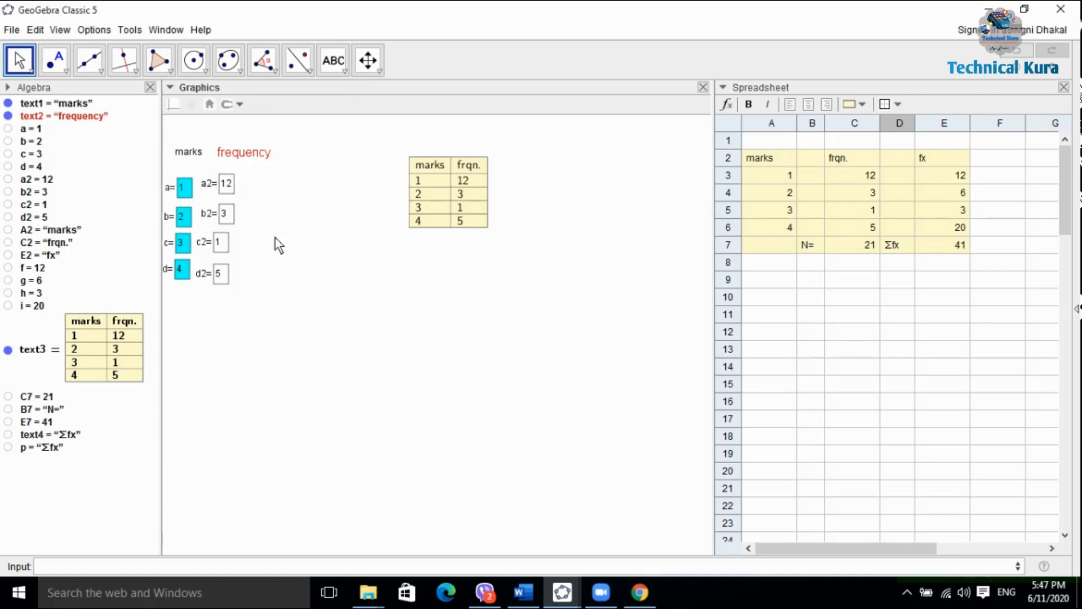
# - Set the second frequency input box, b2, to 7
pyautogui.click(229, 214)
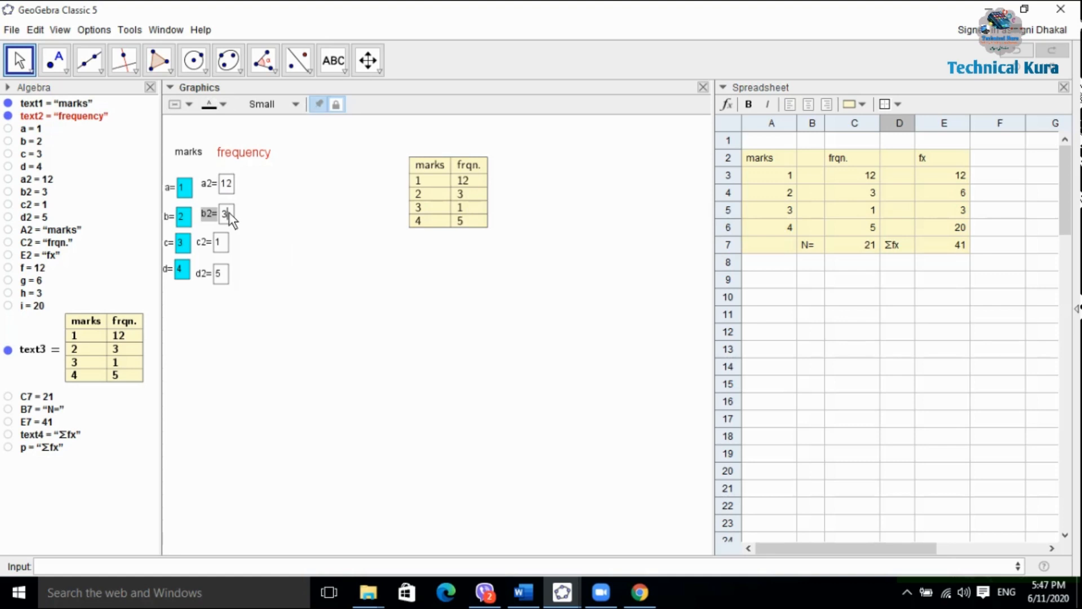
pyautogui.press('BackSpace')
pyautogui.write('7')
pyautogui.click(353, 298)
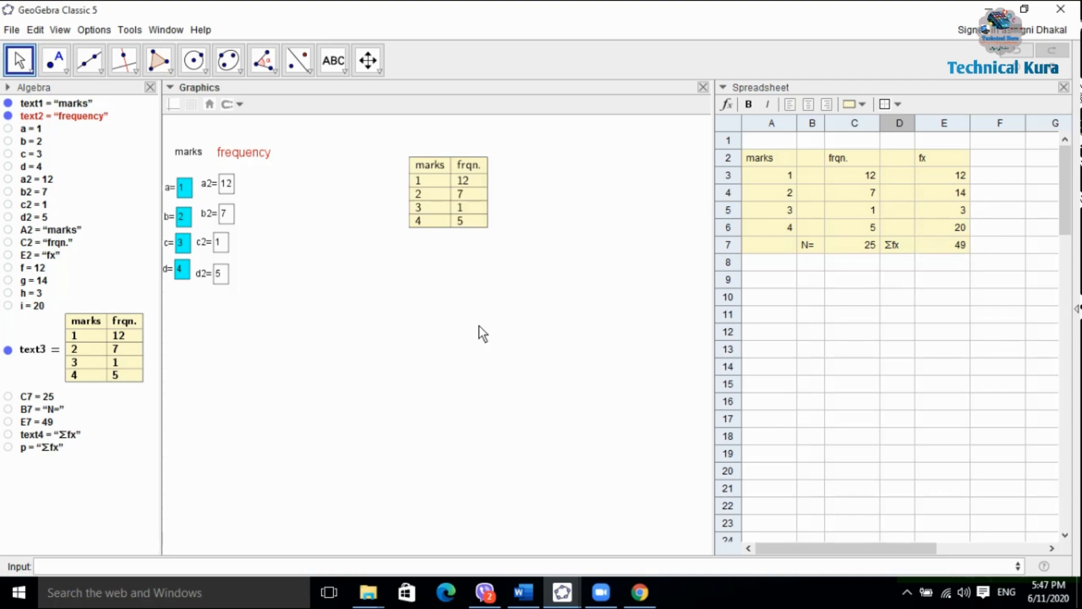
# - Start a new text in the Graphics view below the displayed table, reading "Arithmetic Mean ="
pyautogui.click(340, 61)
pyautogui.click(339, 60)
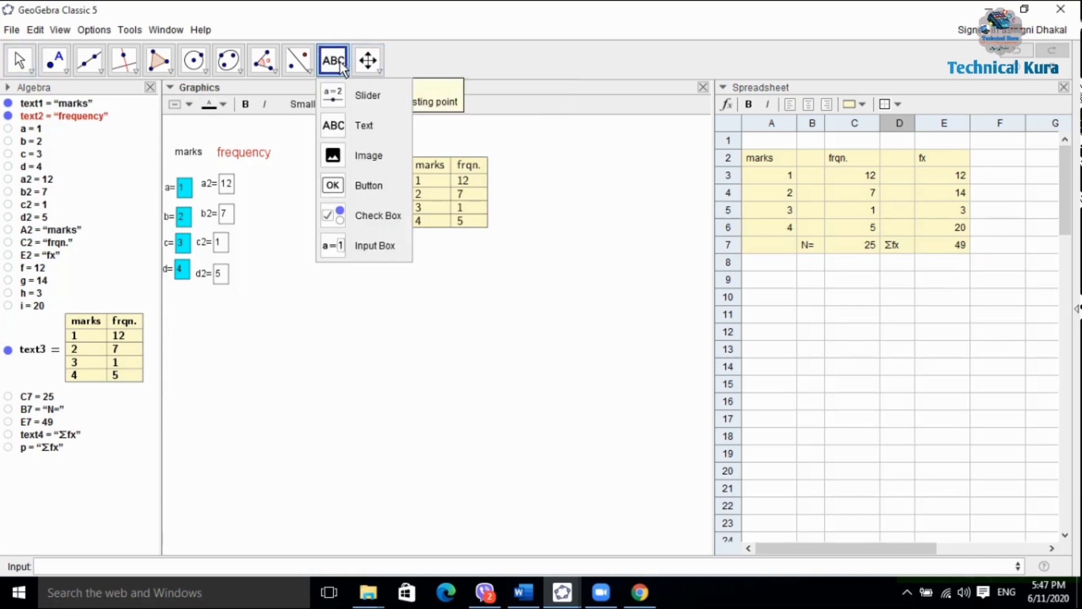
pyautogui.click(366, 127)
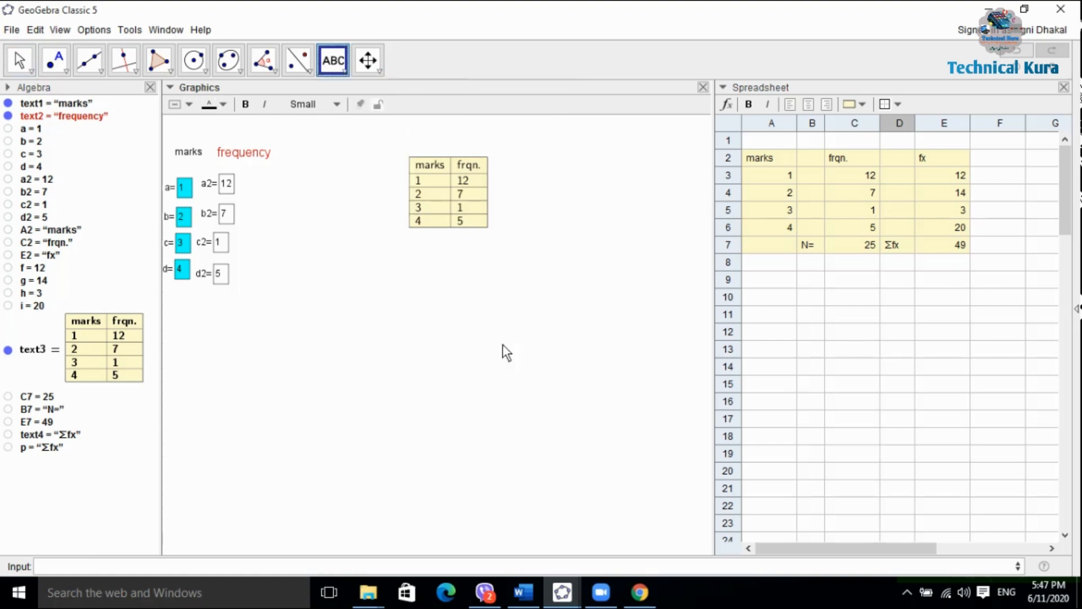
pyautogui.click(503, 352)
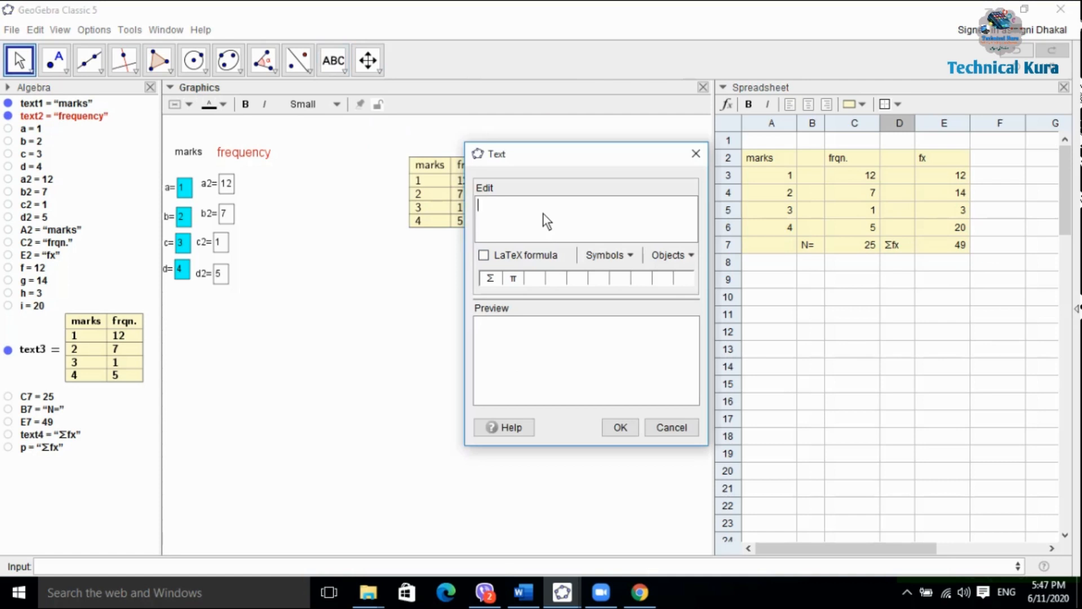
pyautogui.write('Arithmeti')
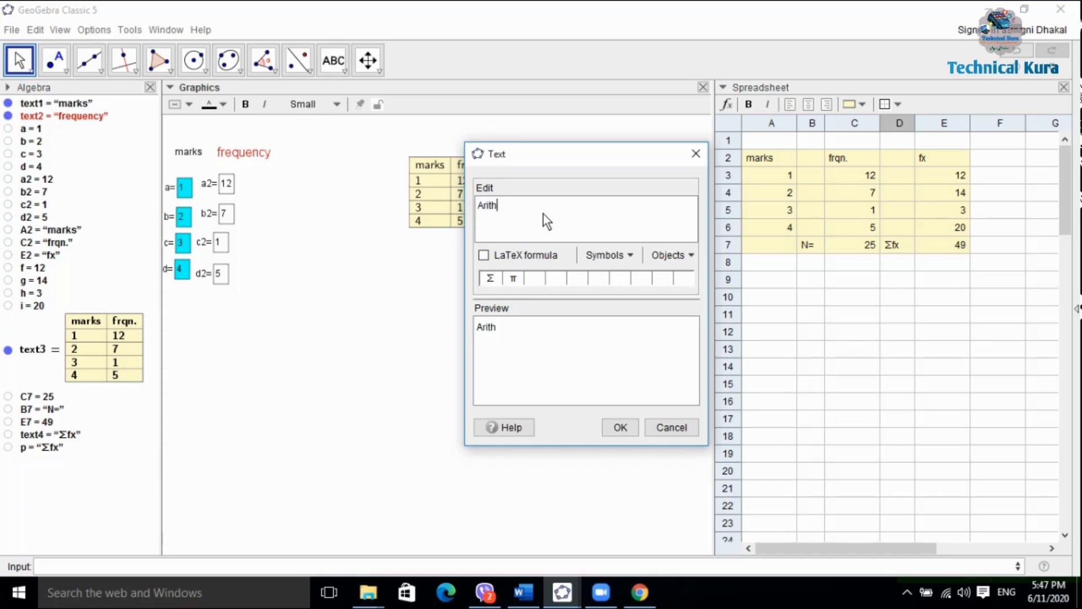
pyautogui.write('c Mean =')
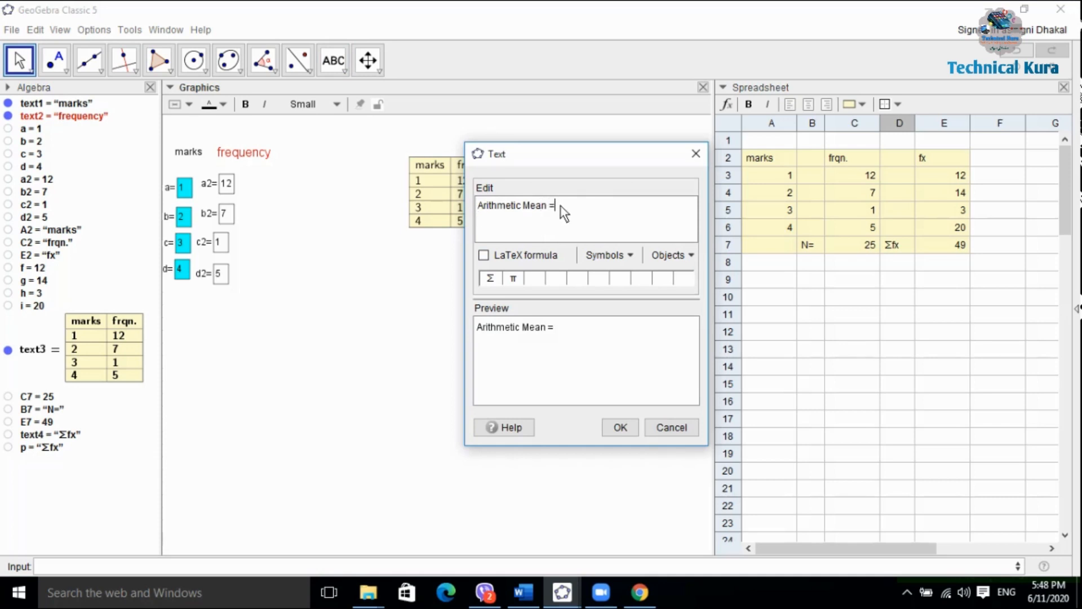
# - Turn on LaTeX formula rendering for the text and insert a Σ symbol after the equals sign
pyautogui.click(628, 258)
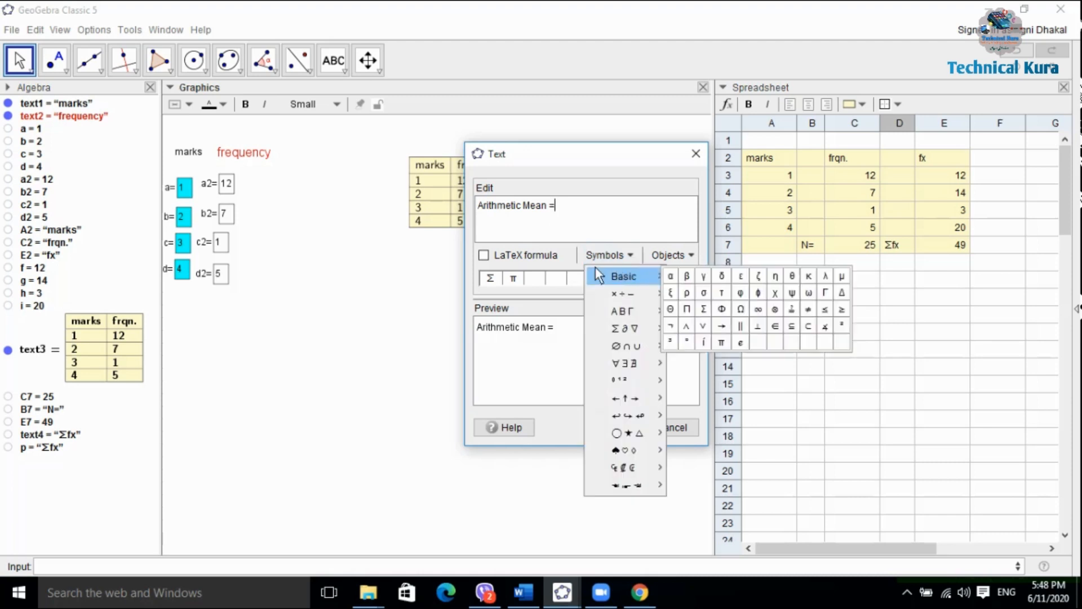
pyautogui.click(483, 254)
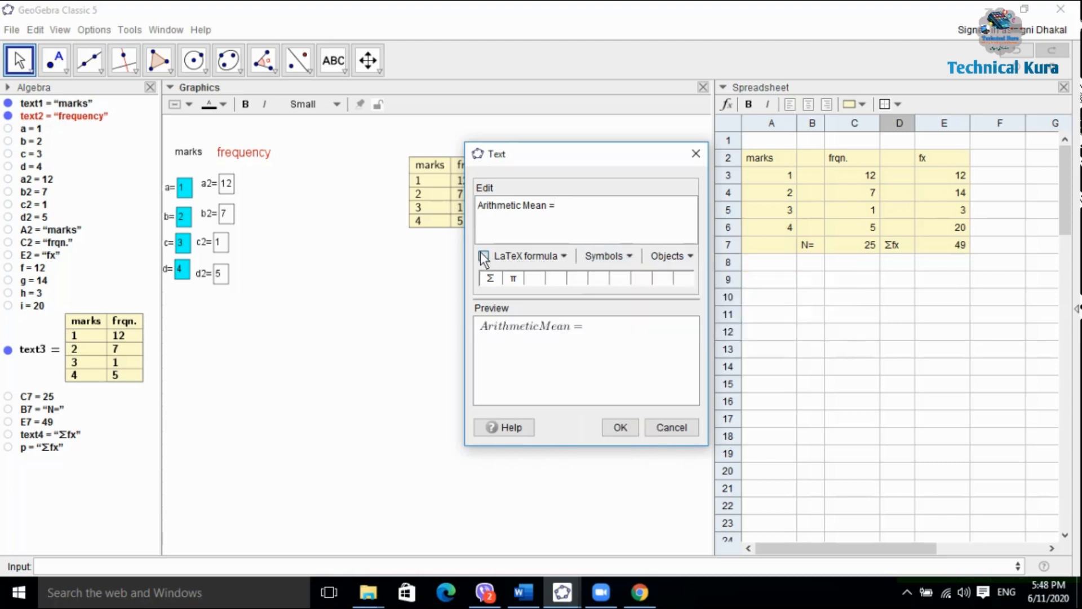
pyautogui.click(623, 261)
pyautogui.moveTo(614, 329)
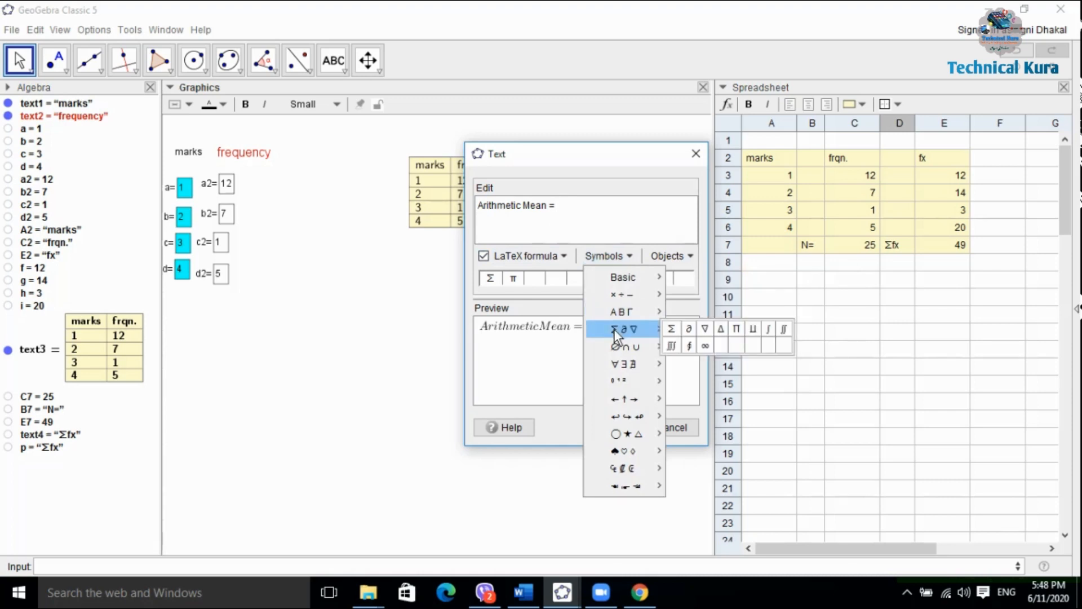
pyautogui.click(672, 328)
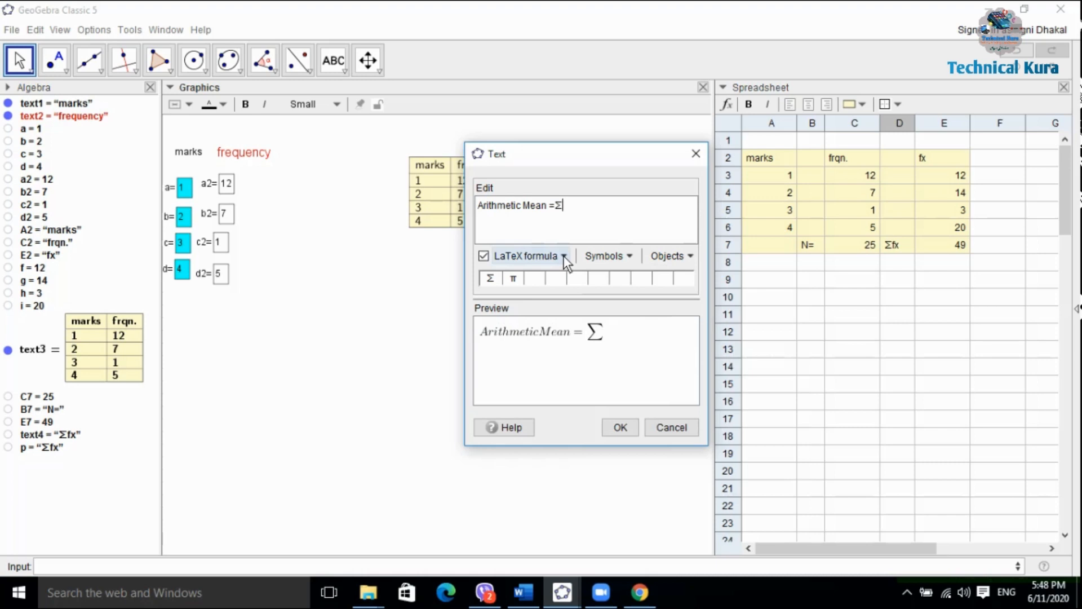
pyautogui.write('f')
pyautogui.press('BackSpace')
# - Add a LaTeX fraction after the Σ with fx as numerator and N as denominator
pyautogui.click(614, 255)
pyautogui.click(565, 255)
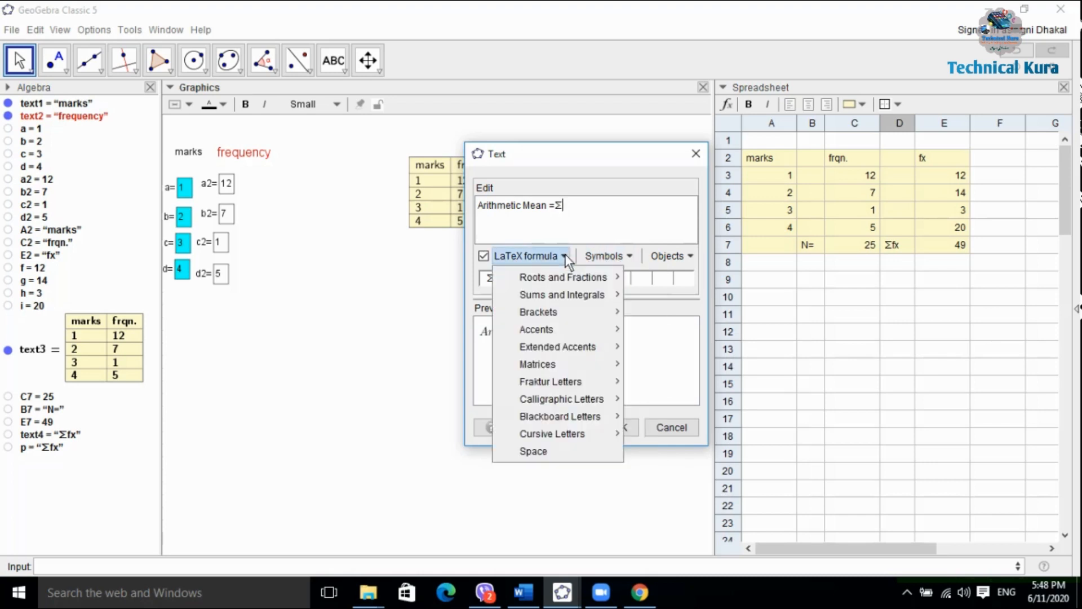
pyautogui.moveTo(565, 276)
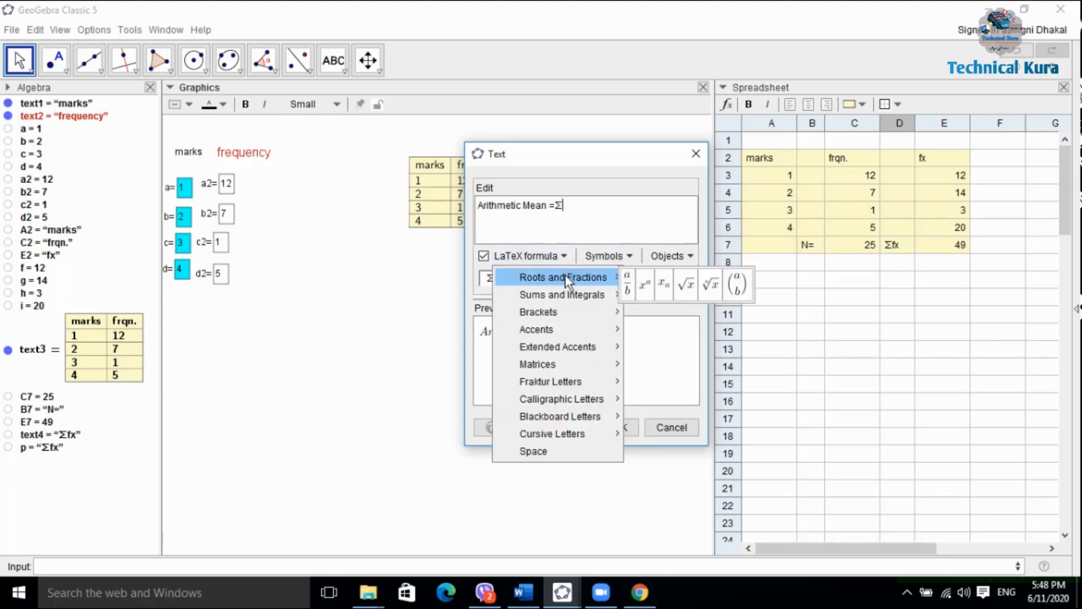
pyautogui.click(623, 287)
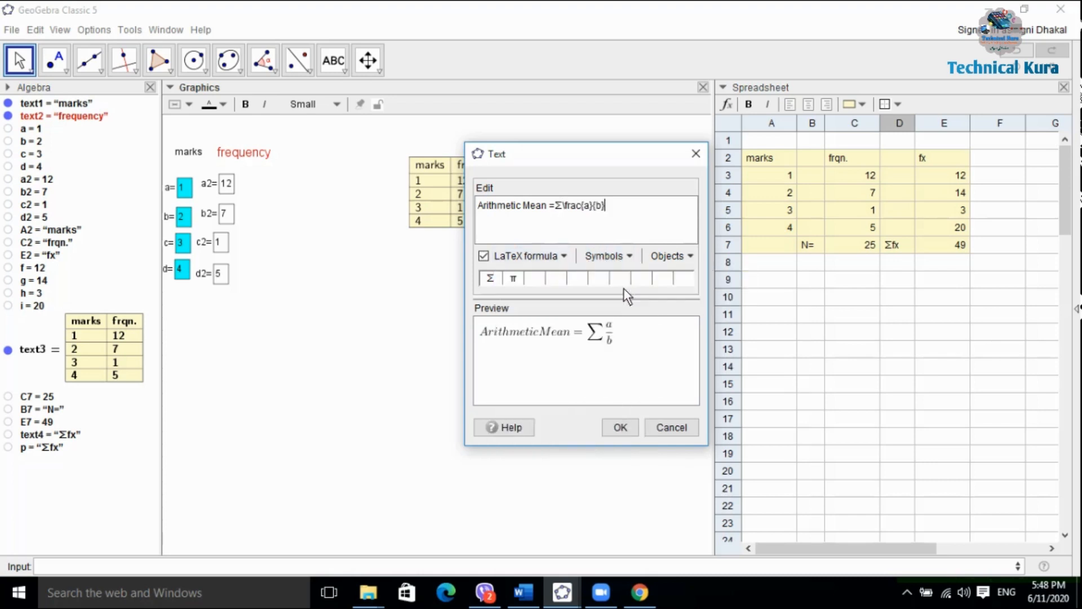
pyautogui.click(589, 204)
pyautogui.press('BackSpace')
pyautogui.write('fx')
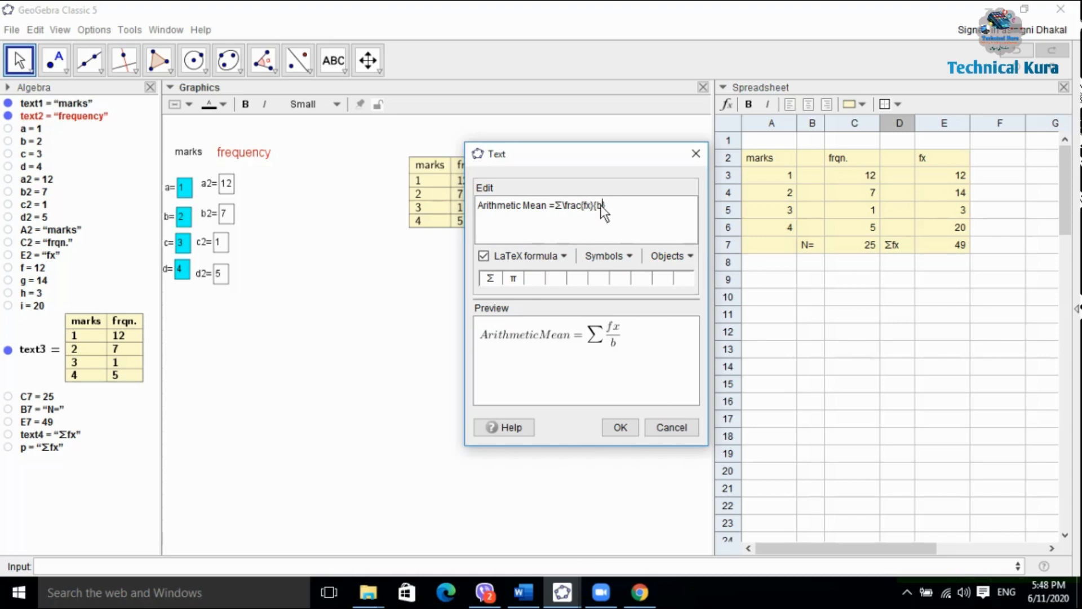
pyautogui.press('BackSpace')
pyautogui.write('N')
# - Move the Σ from before the fraction into the numerator ahead of fx, and place the finished text
pyautogui.click(560, 205)
pyautogui.press('BackSpace')
pyautogui.click(575, 206)
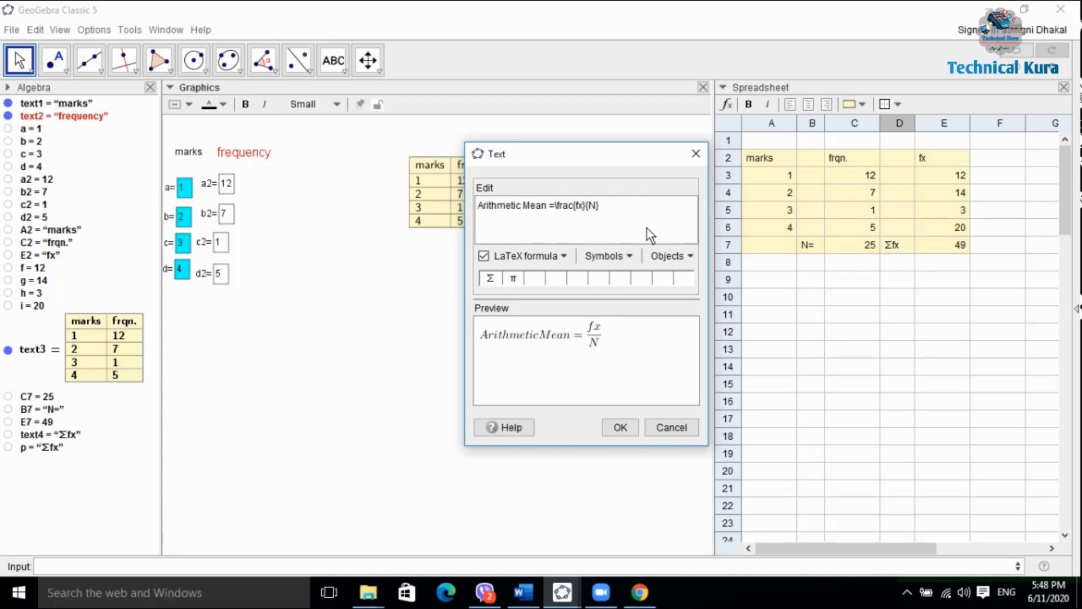
pyautogui.click(631, 256)
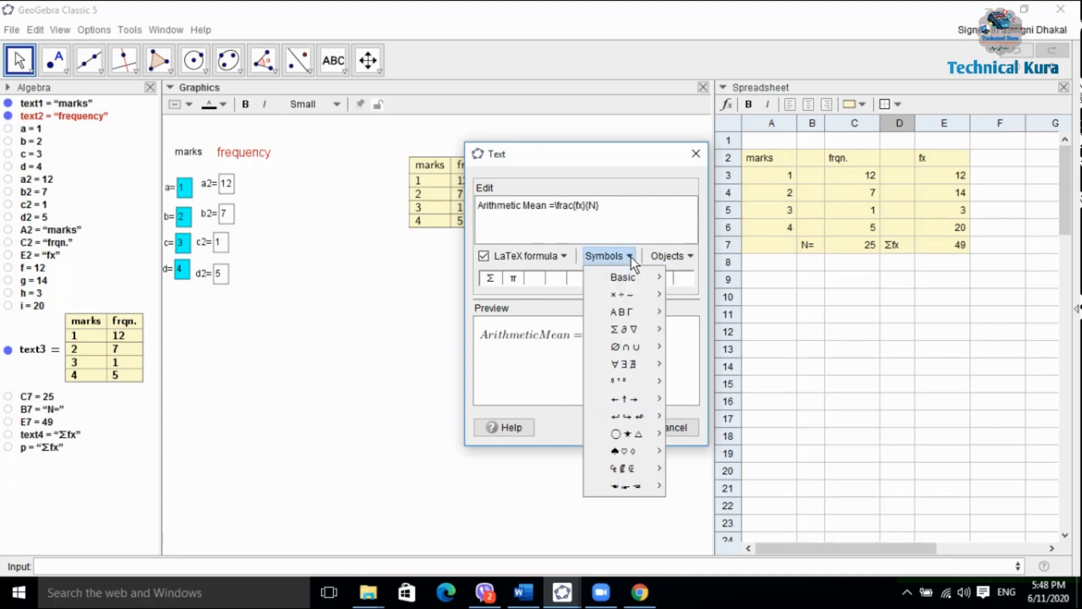
pyautogui.moveTo(621, 330)
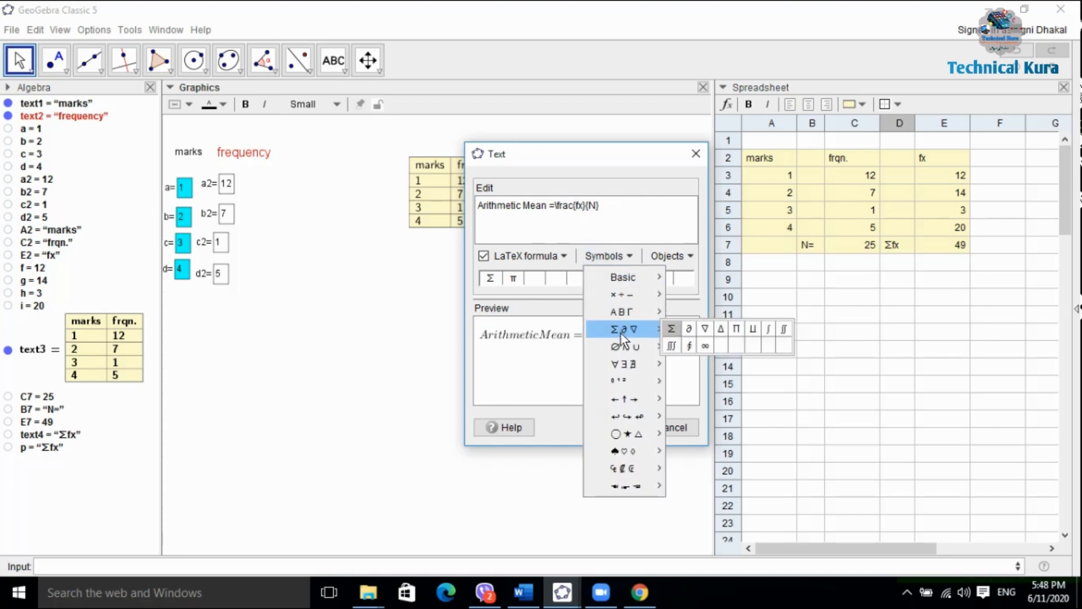
pyautogui.click(671, 328)
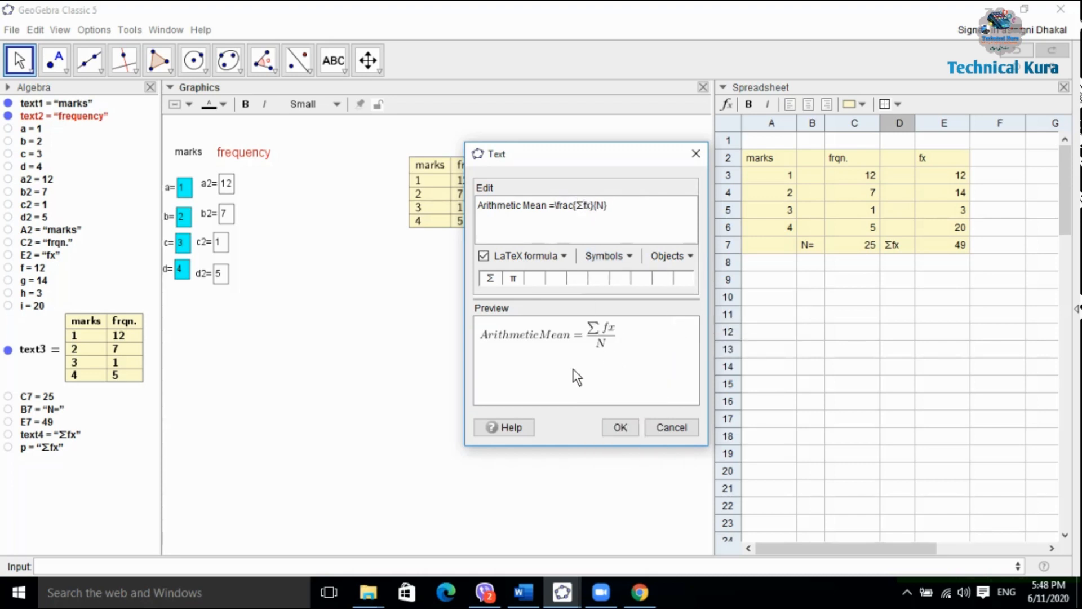
pyautogui.click(623, 427)
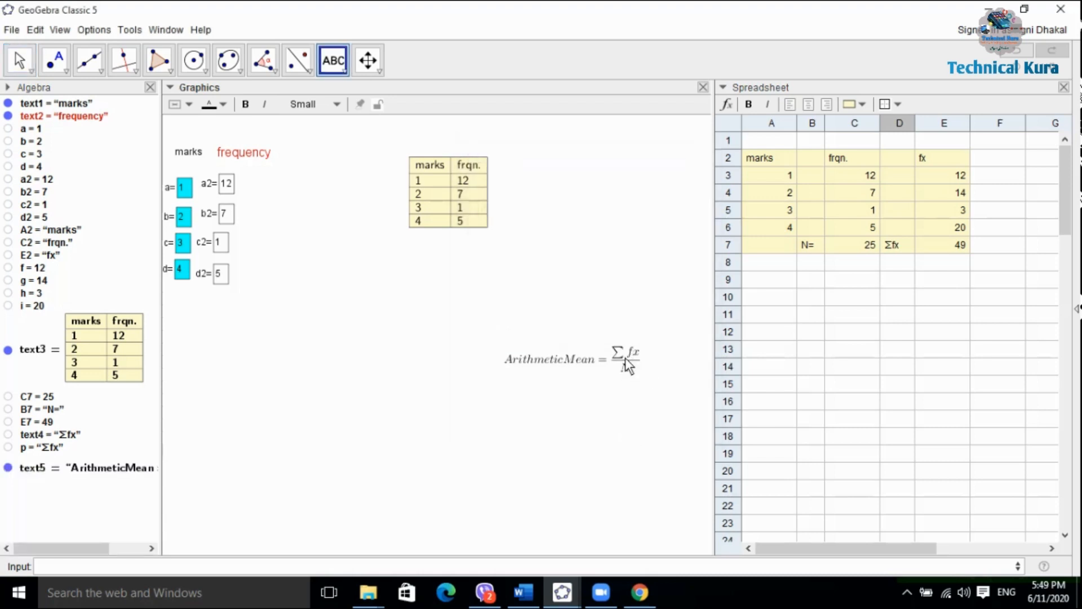
# - Move the Arithmetic Mean formula closer to the table, make it bold with Medium size, and dismiss the unneeded new text dialog
pyautogui.moveTo(624, 357); pyautogui.dragTo(592, 310)
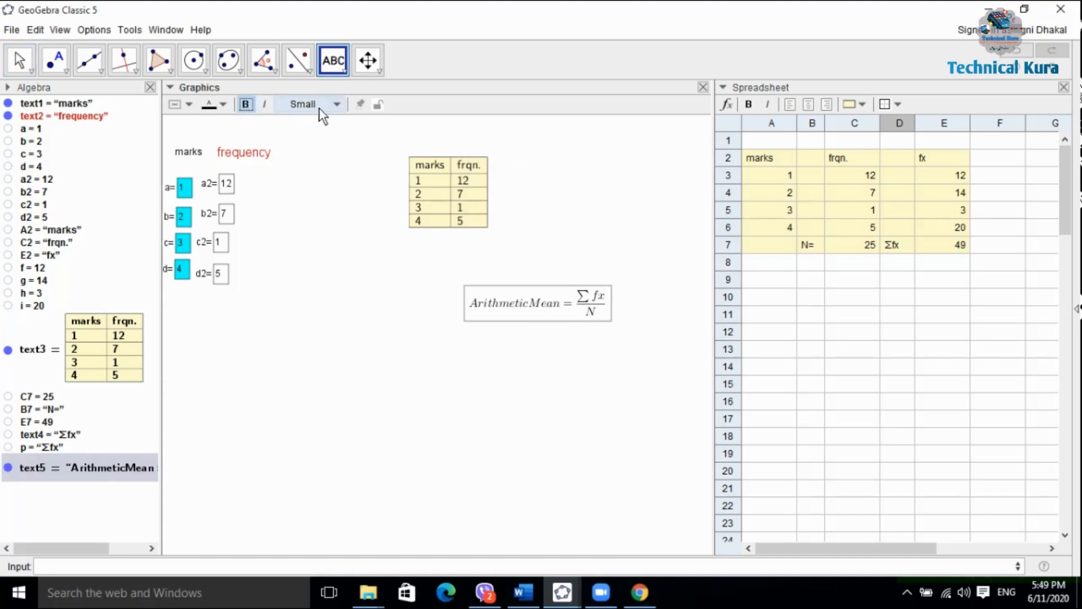
pyautogui.click(334, 103)
pyautogui.click(307, 173)
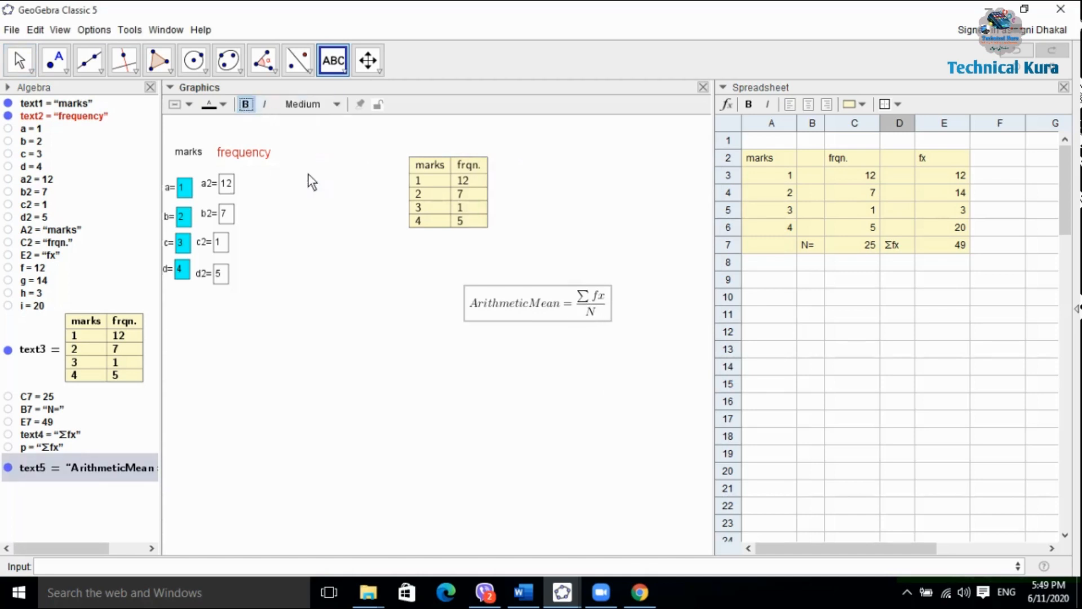
pyautogui.click(507, 313)
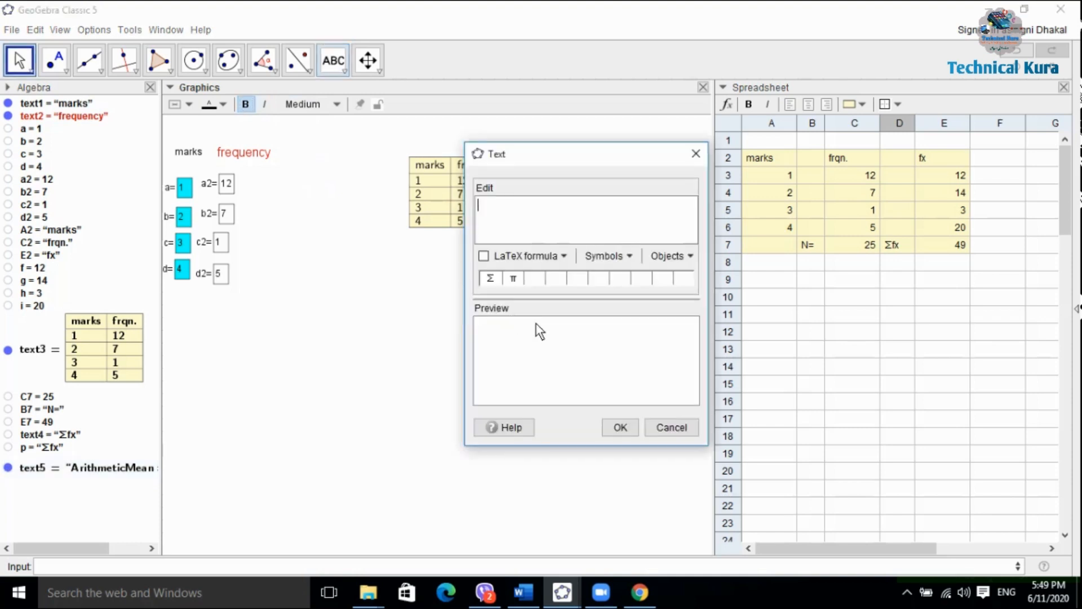
pyautogui.click(696, 153)
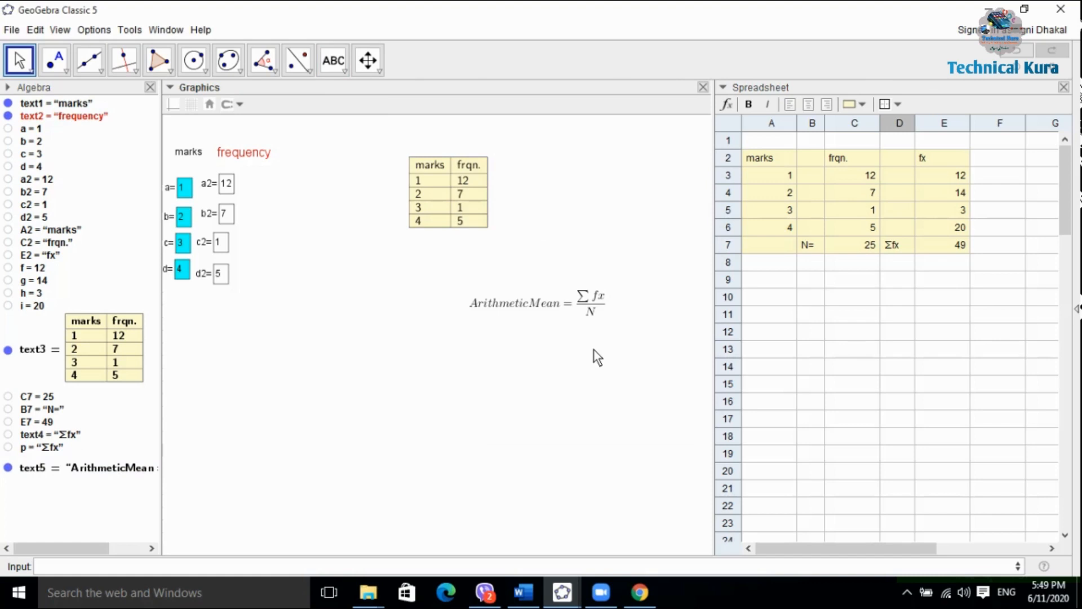
# - Check which spreadsheet cells hold the Σfx and N totals, looking at E7 and C7
pyautogui.click(218, 562)
pyautogui.click(947, 250)
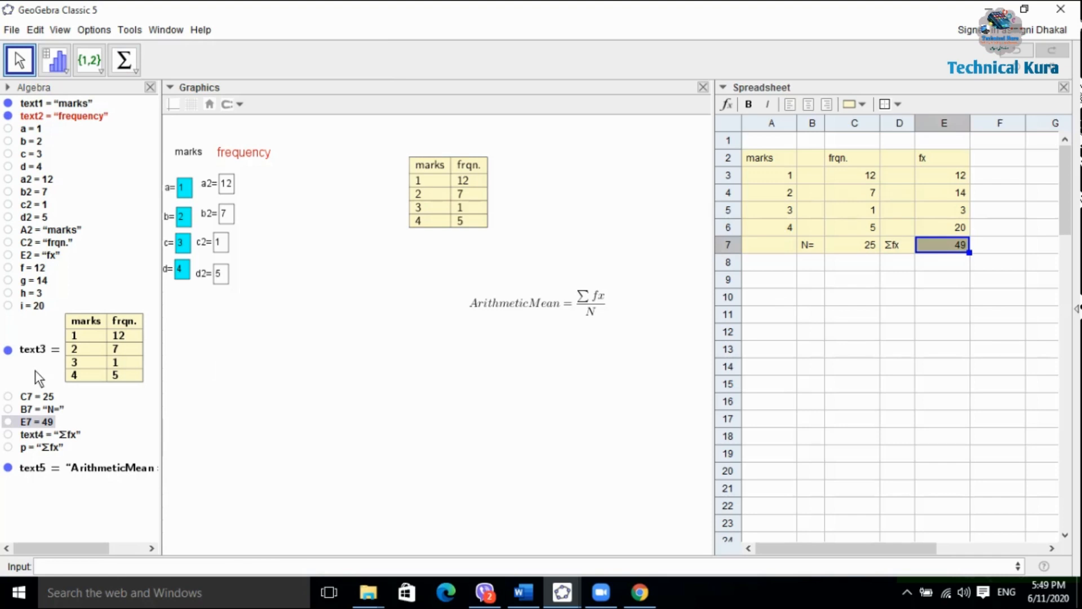
pyautogui.click(866, 234)
pyautogui.click(868, 247)
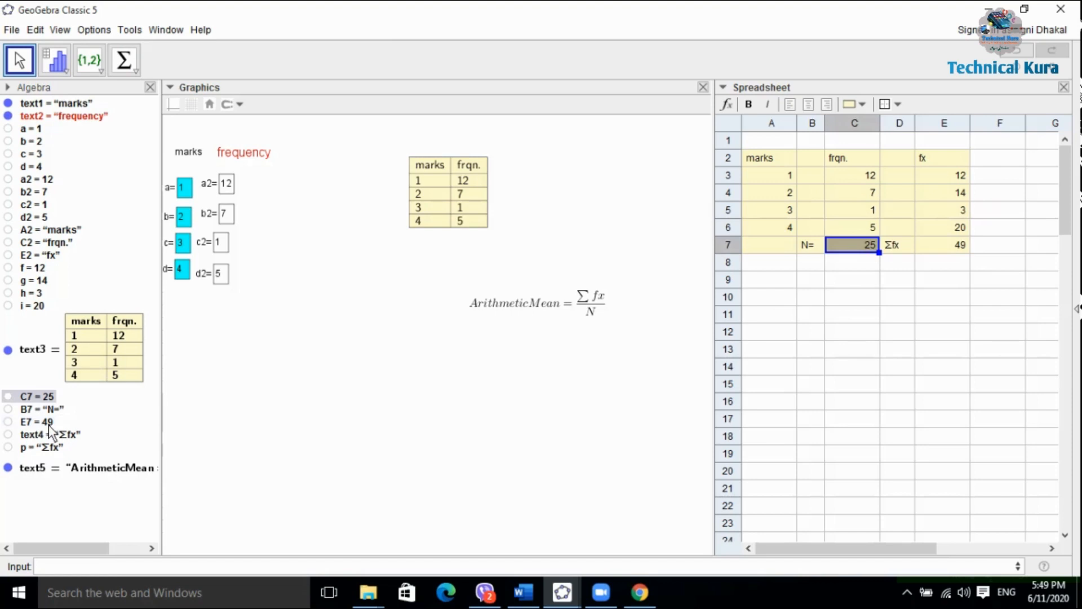
pyautogui.click(604, 331)
# - Start a new text object just below the Arithmetic Mean formula, beginning with an equals sign
pyautogui.click(335, 61)
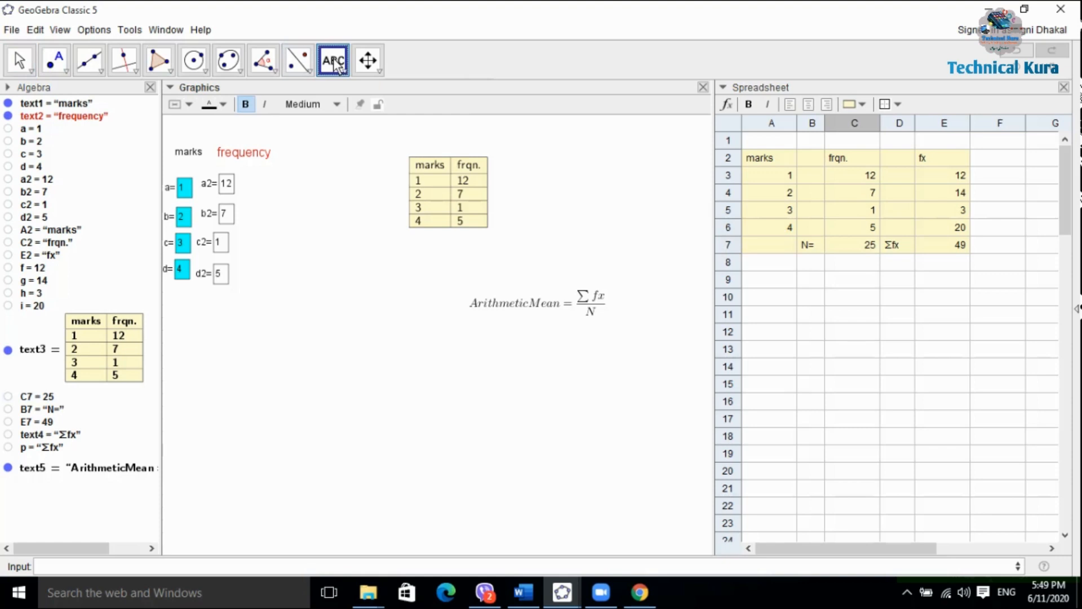
pyautogui.click(336, 65)
pyautogui.click(353, 124)
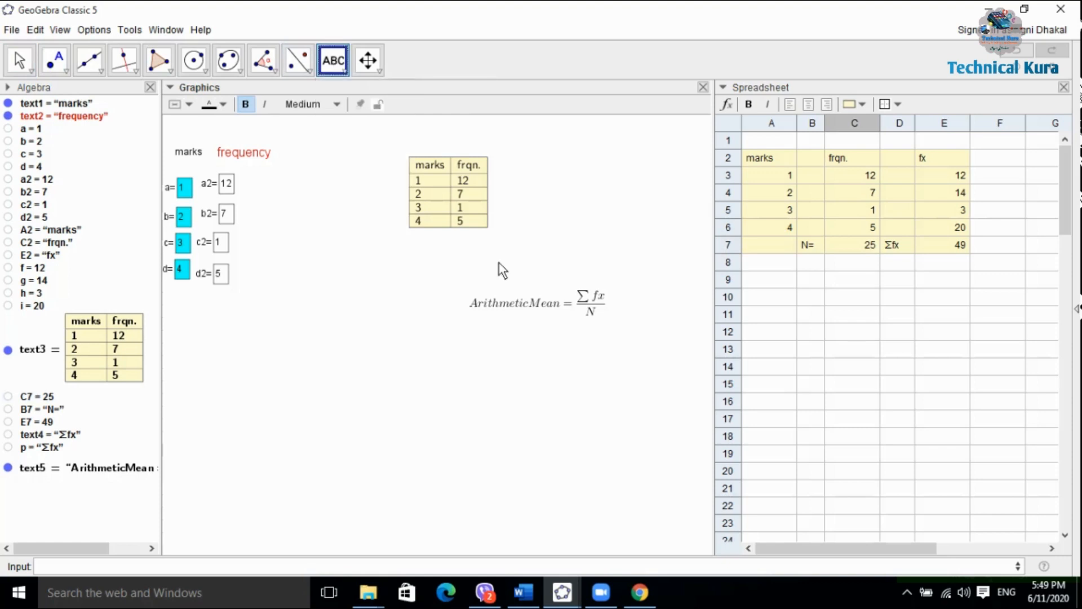
pyautogui.click(583, 343)
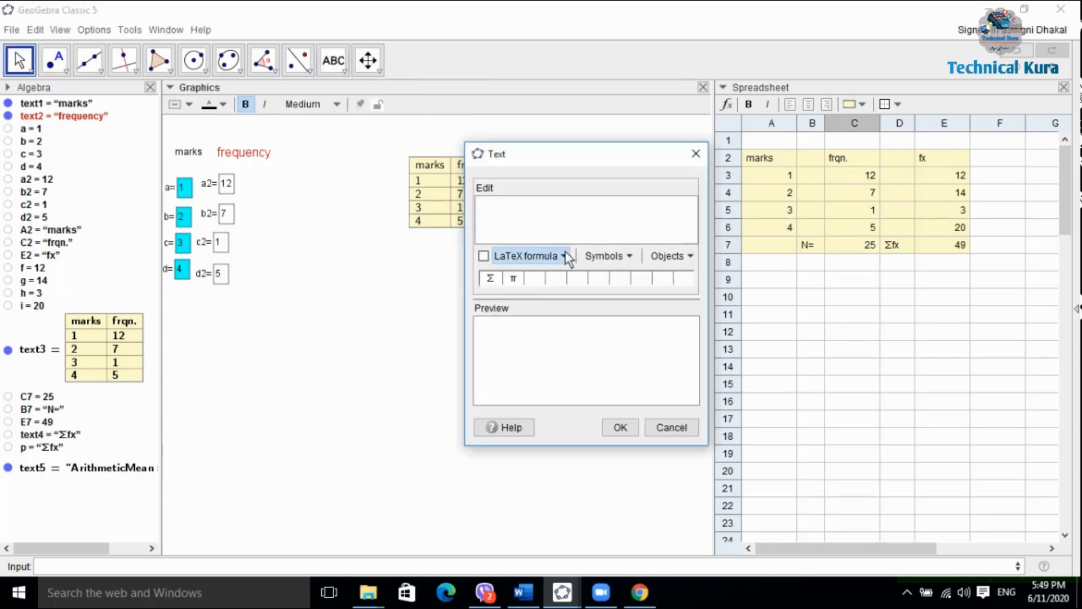
pyautogui.write('=')
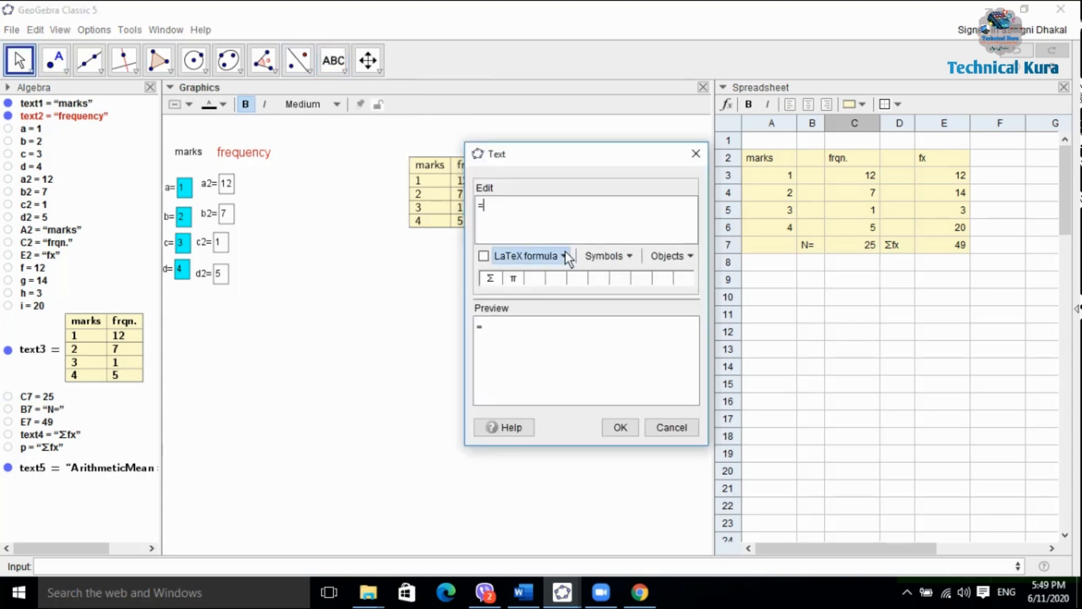
pyautogui.click(685, 256)
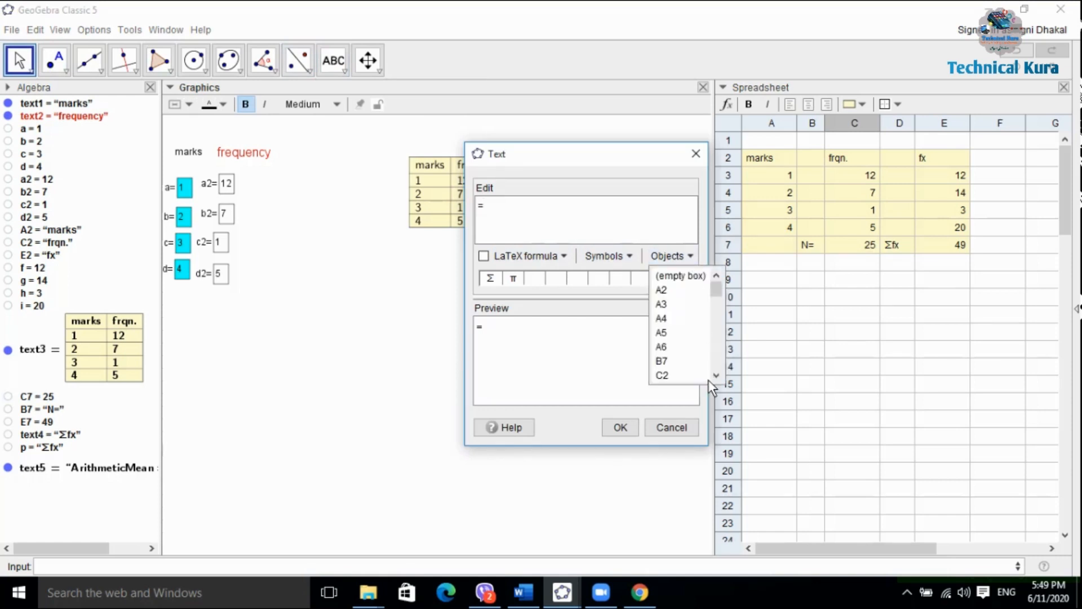
pyautogui.moveTo(714, 377); pyautogui.dragTo(715, 378)
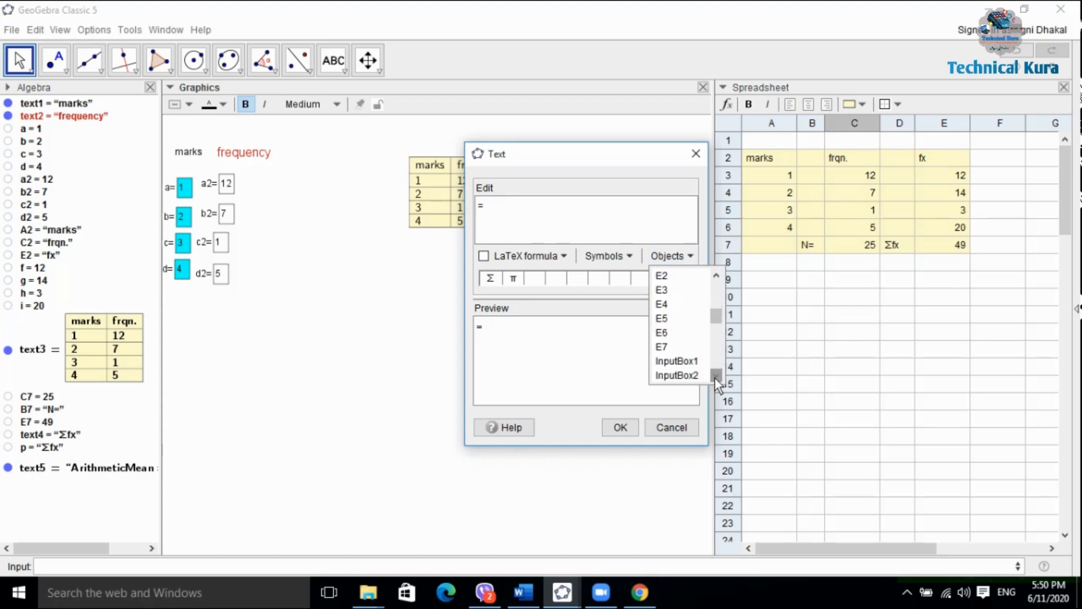
pyautogui.click(673, 346)
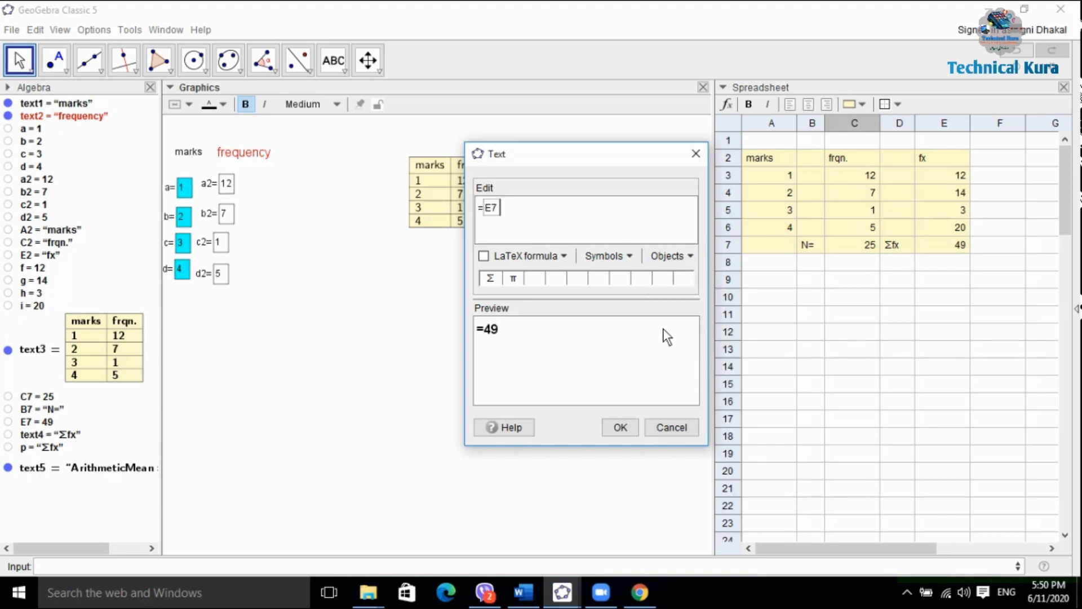
pyautogui.press('BackSpace')
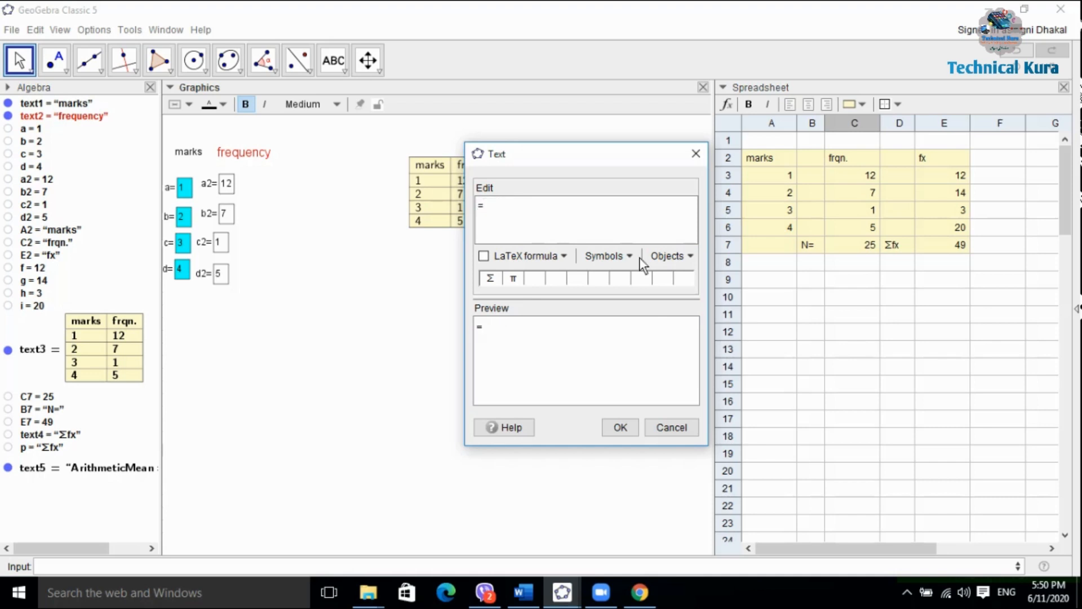
# - Turn on LaTeX formula for the text and insert an a over b fraction template after the equals sign
pyautogui.click(485, 256)
pyautogui.click(565, 256)
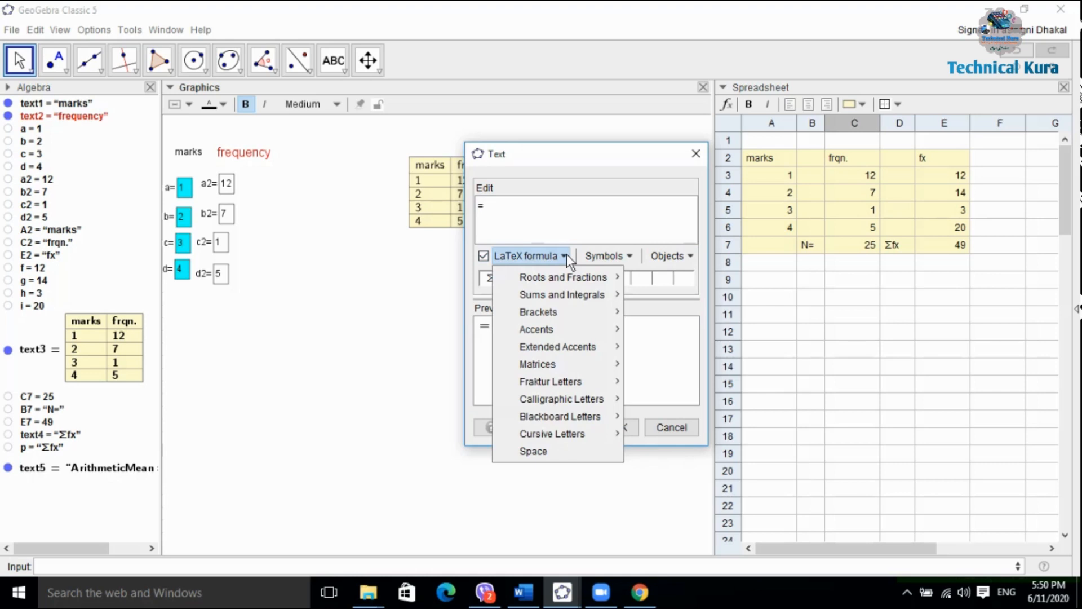
pyautogui.moveTo(570, 282)
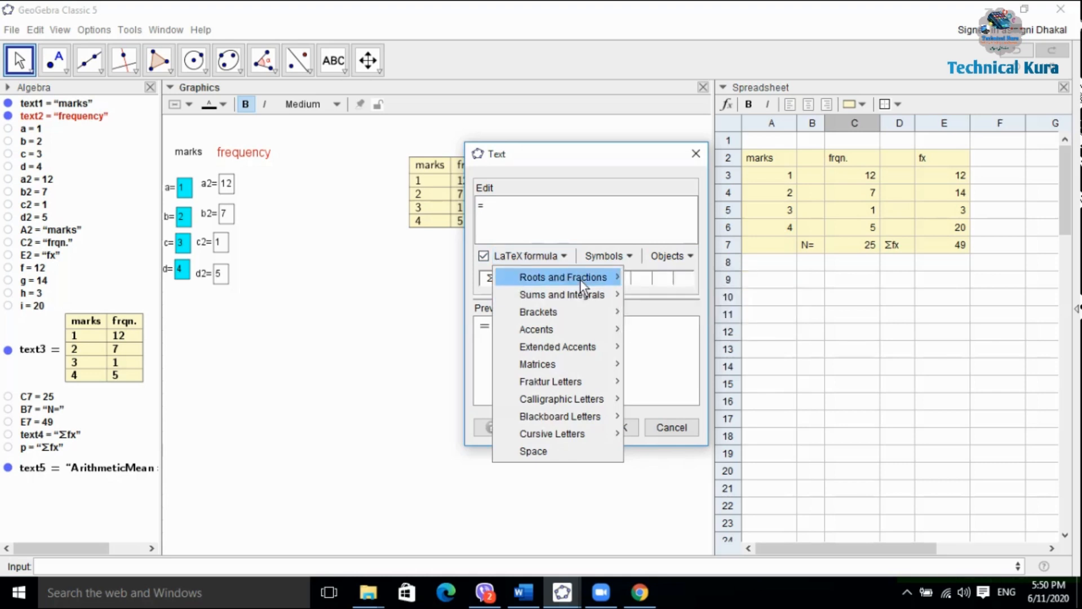
pyautogui.click(628, 284)
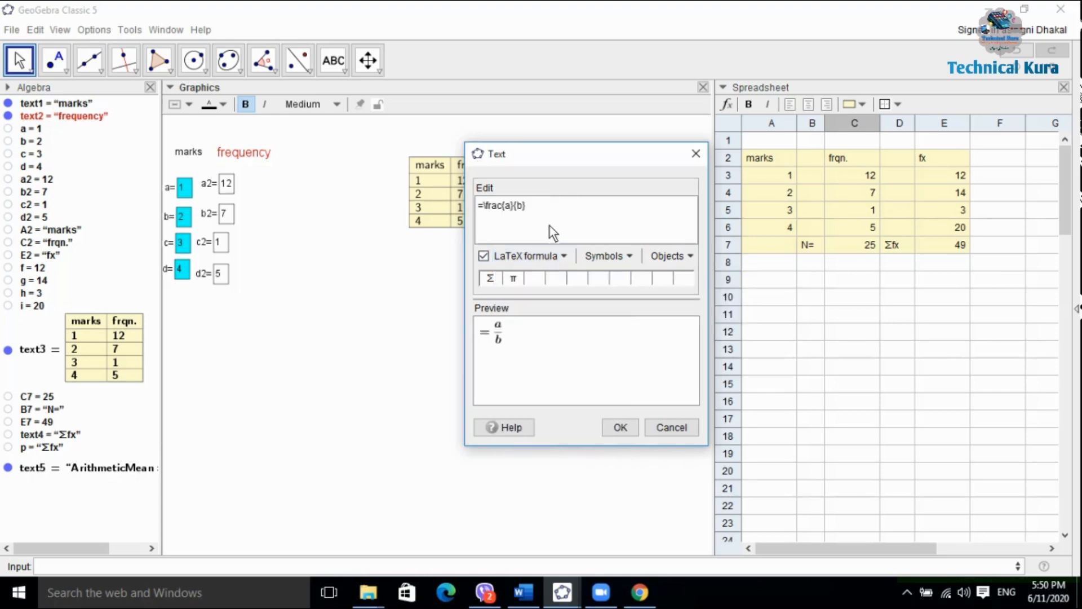
# - Replace the fraction's numerator a with a live reference to cell E7
pyautogui.click(509, 204)
pyautogui.press('BackSpace')
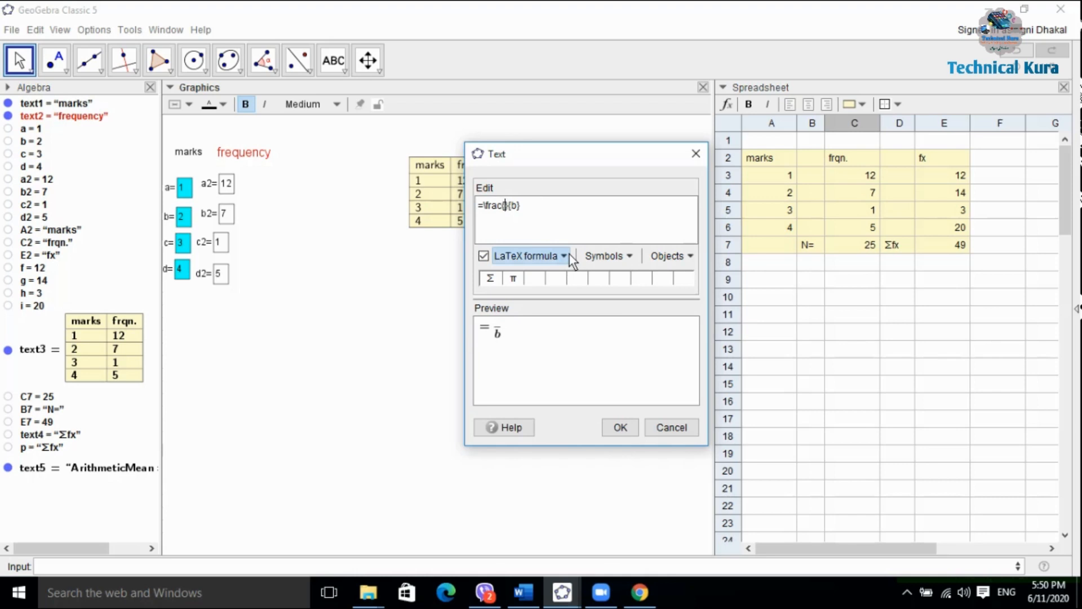
pyautogui.click(678, 257)
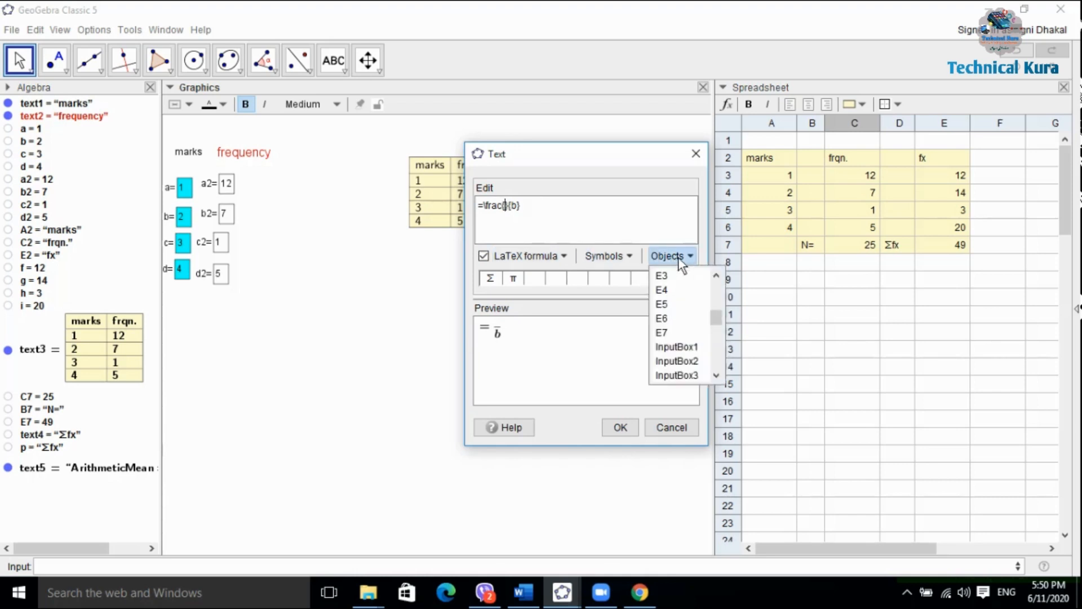
pyautogui.click(676, 331)
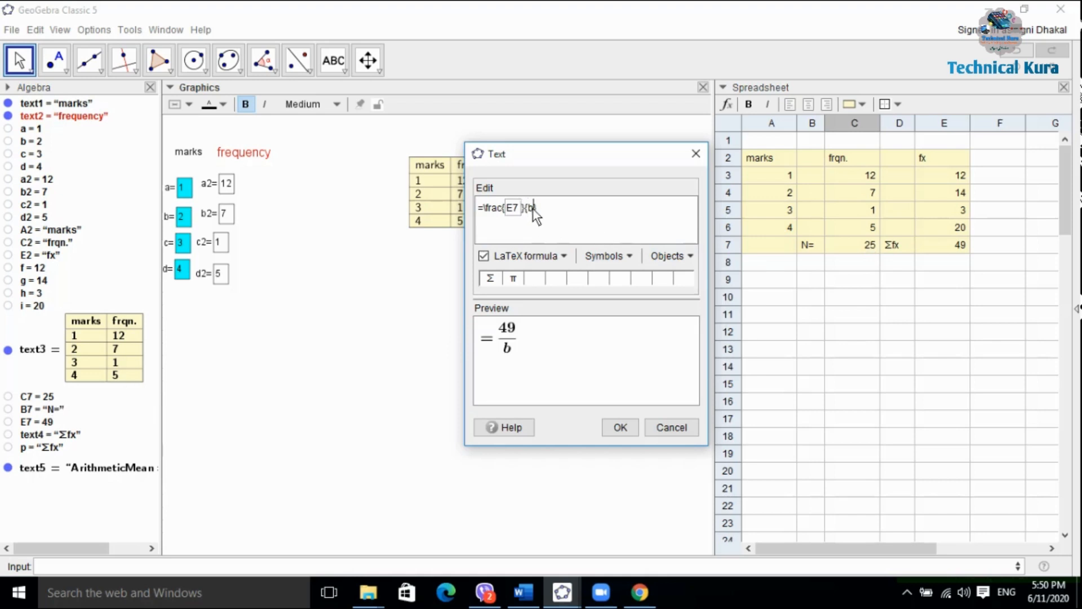
# - Replace the fraction's denominator b with a live reference to cell C7 and place the finished text
pyautogui.press('BackSpace')
pyautogui.click(687, 258)
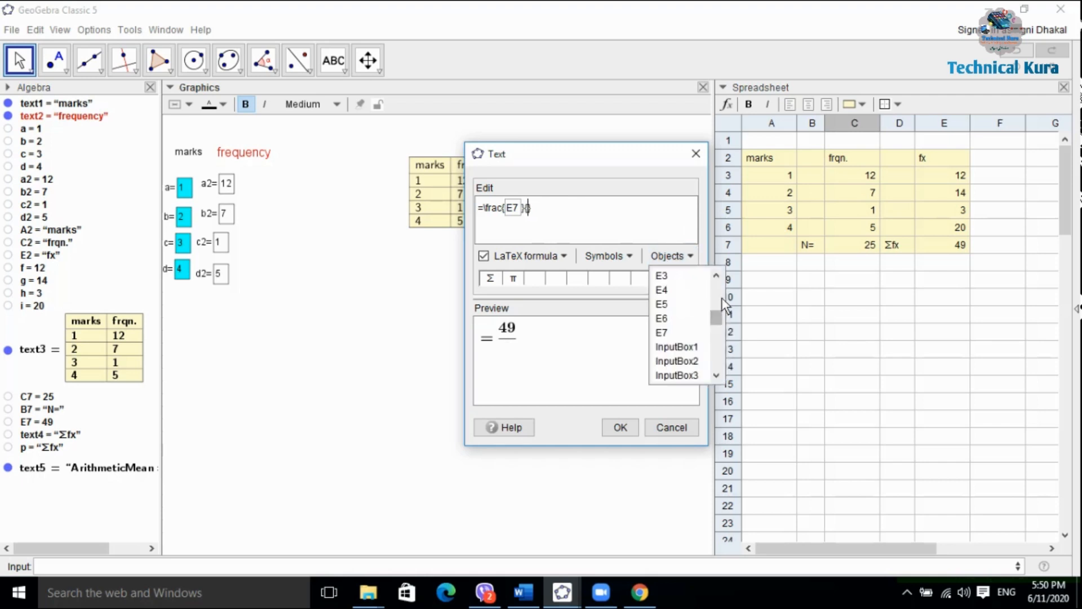
pyautogui.moveTo(717, 316); pyautogui.dragTo(720, 293)
pyautogui.click(664, 328)
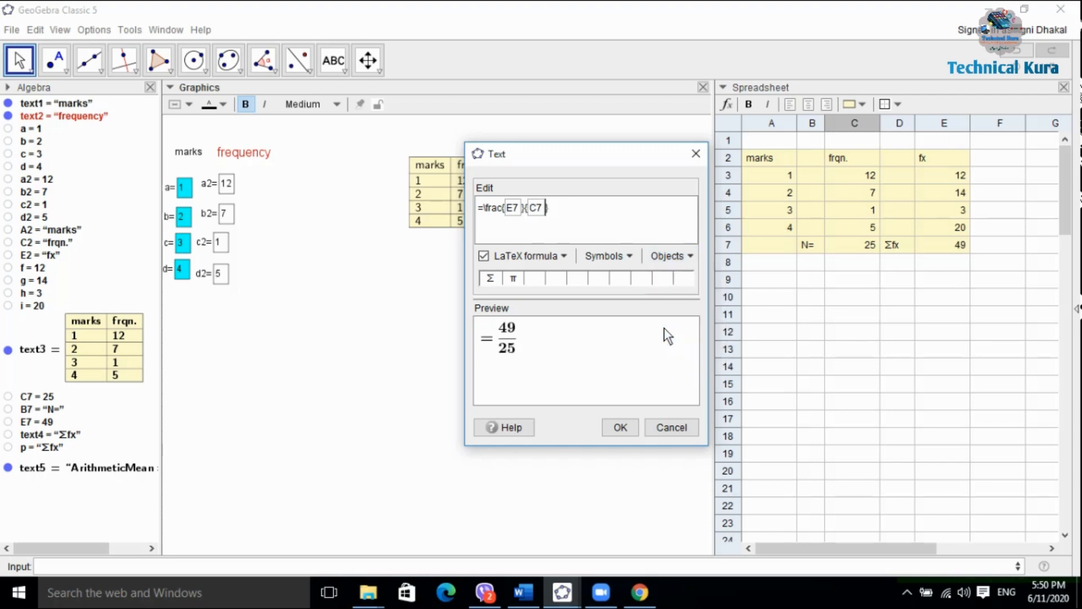
pyautogui.click(628, 428)
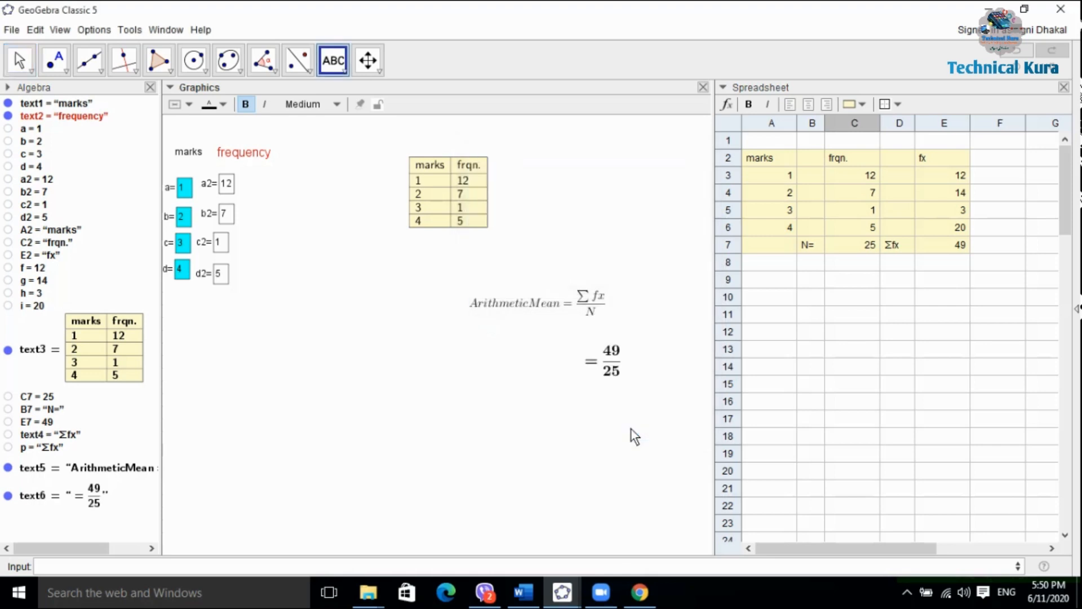
# - Move the fraction text up under the Σfx/N part of the formula, and dismiss the unneeded new text dialog
pyautogui.moveTo(612, 372); pyautogui.dragTo(596, 346)
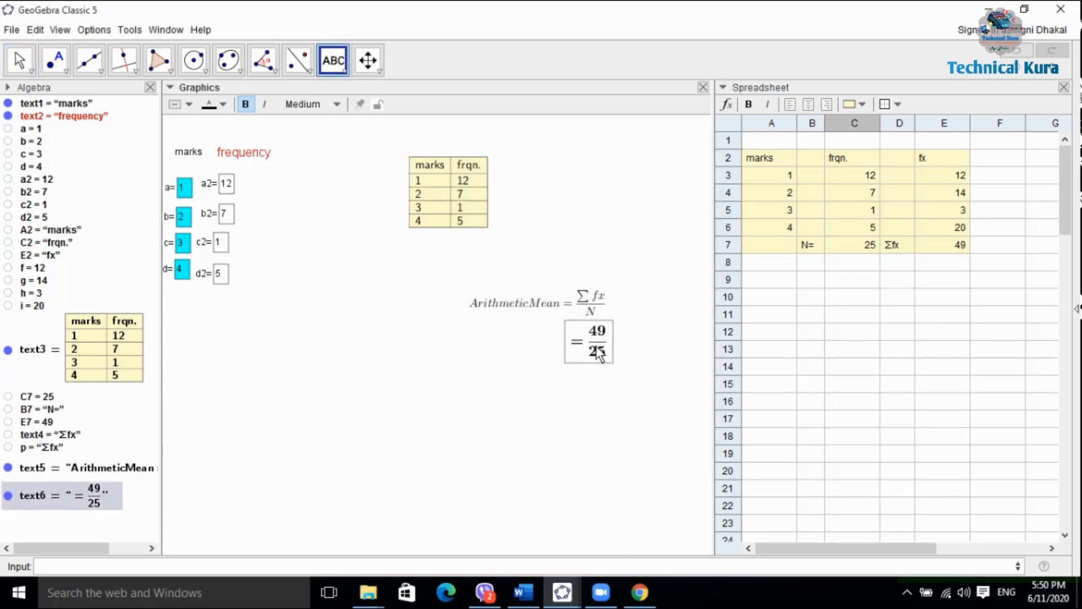
pyautogui.click(607, 388)
pyautogui.click(698, 155)
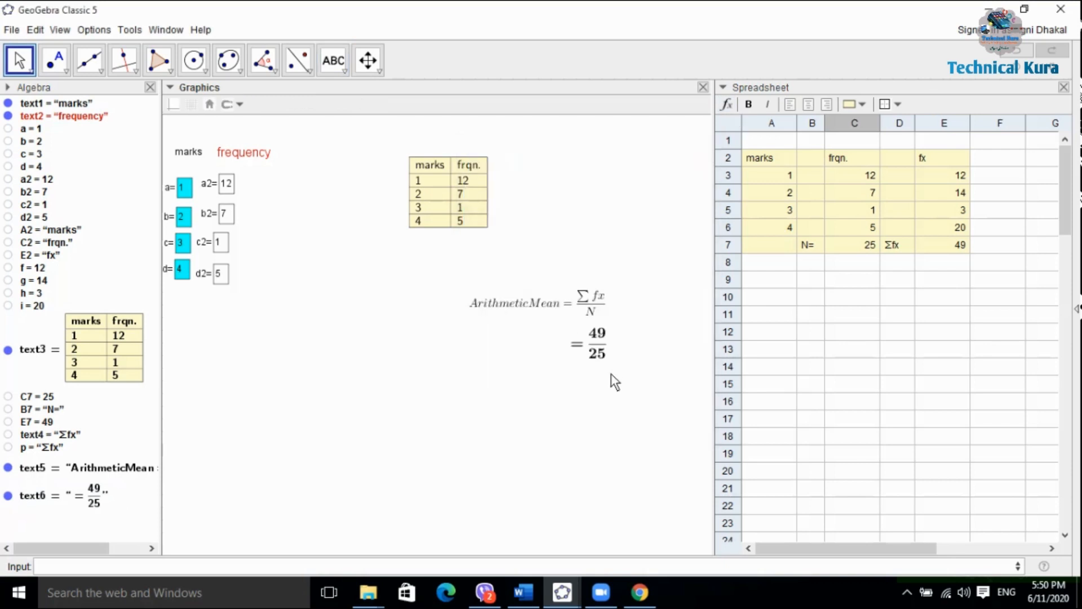
pyautogui.click(333, 67)
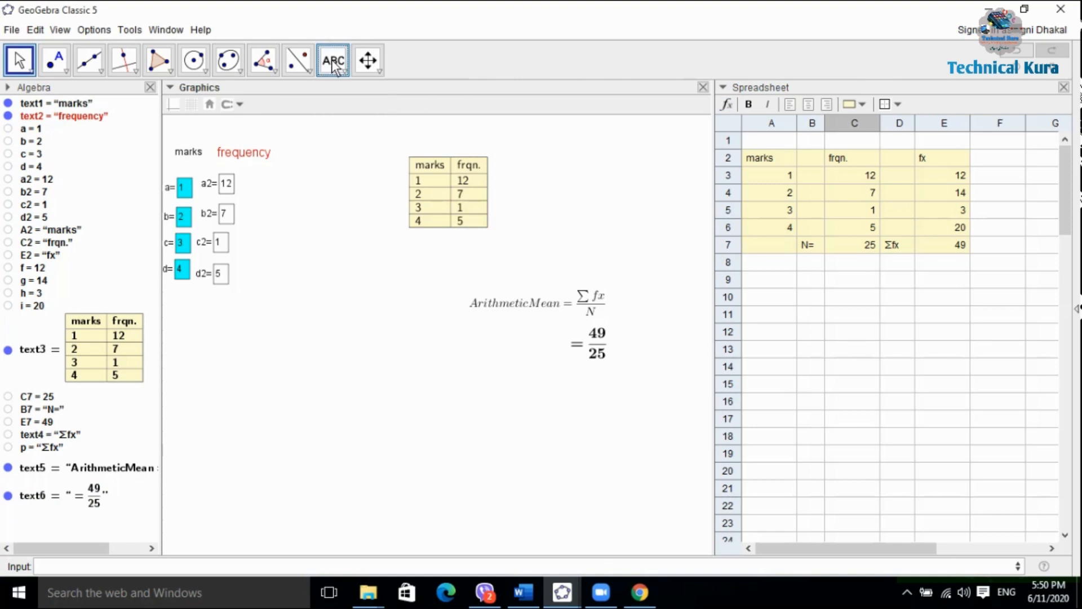
pyautogui.click(598, 465)
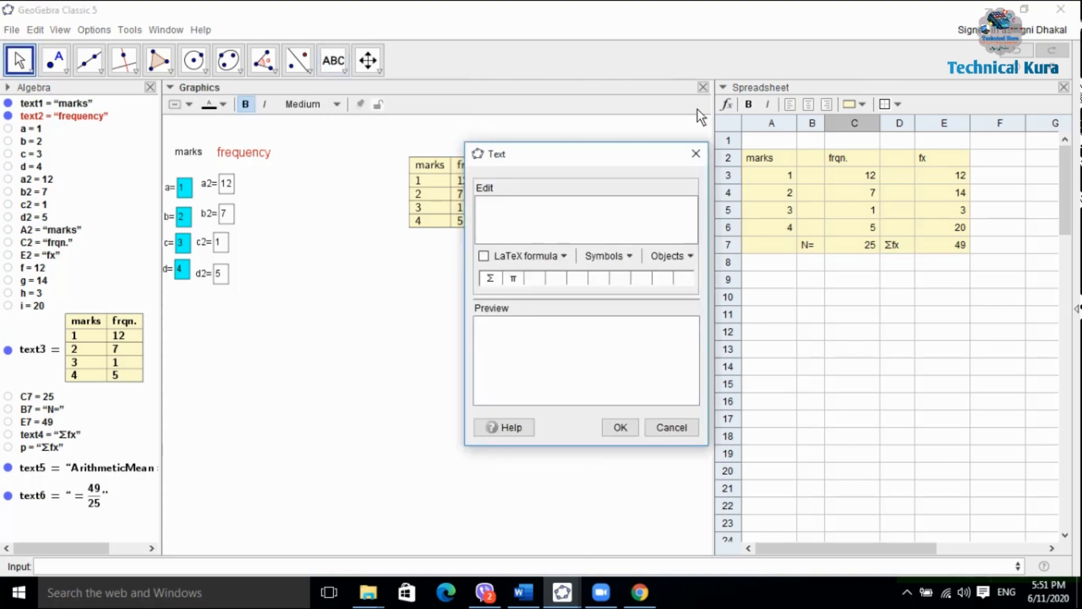
pyautogui.click(696, 153)
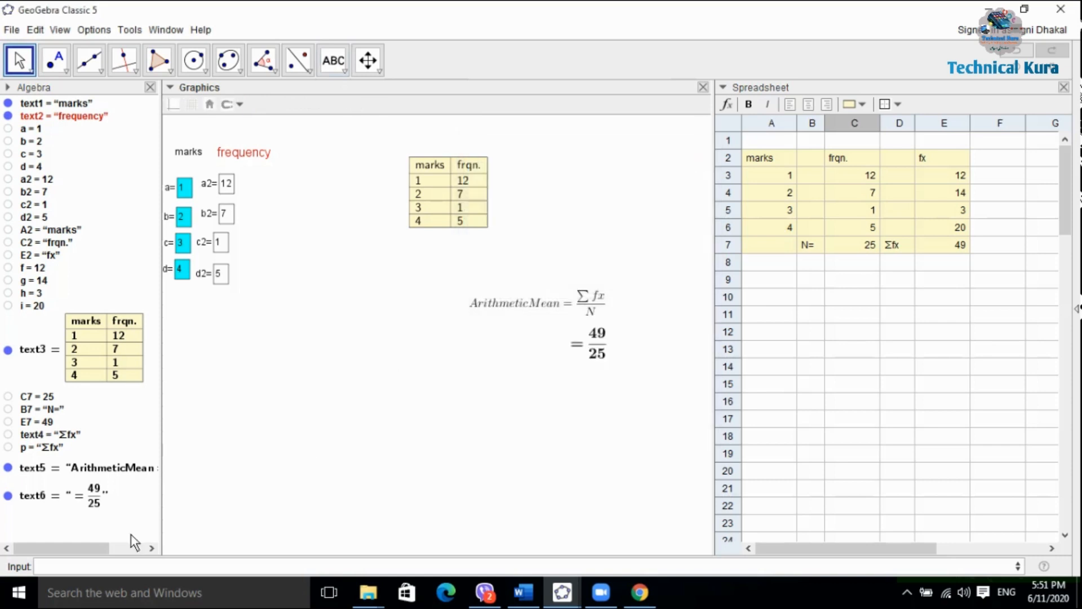
# - Define a new number as E7/C7 to calculate the arithmetic mean
pyautogui.click(136, 549)
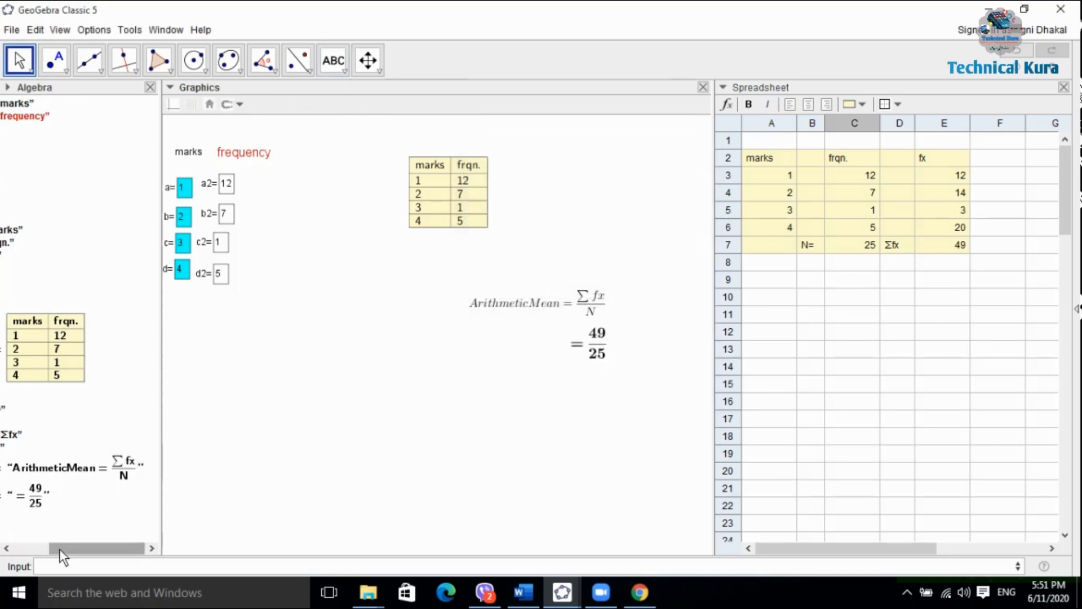
pyautogui.click(24, 548)
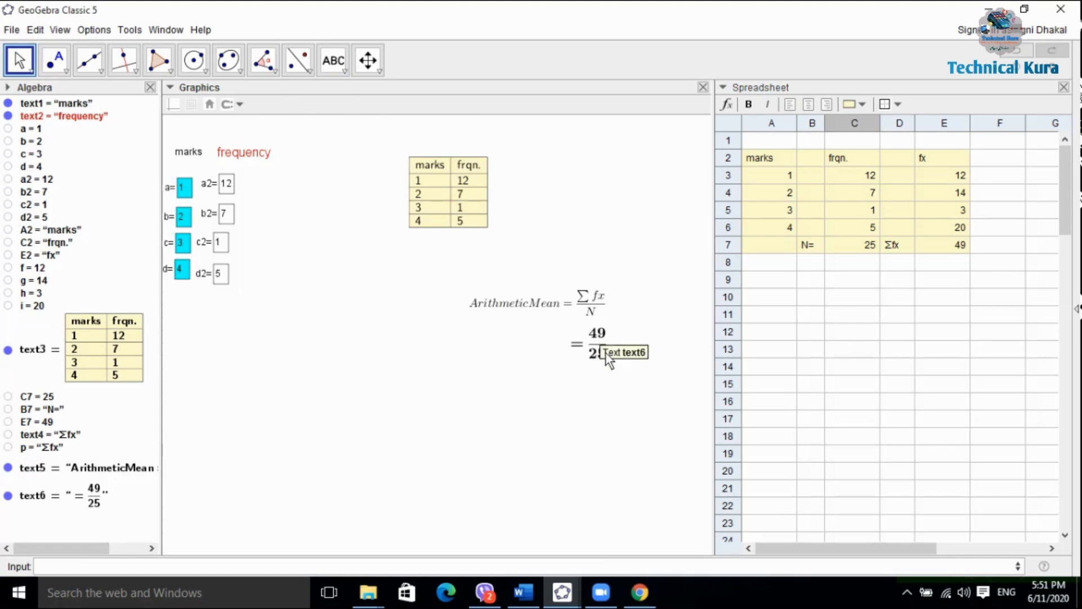
pyautogui.click(86, 568)
pyautogui.click(47, 566)
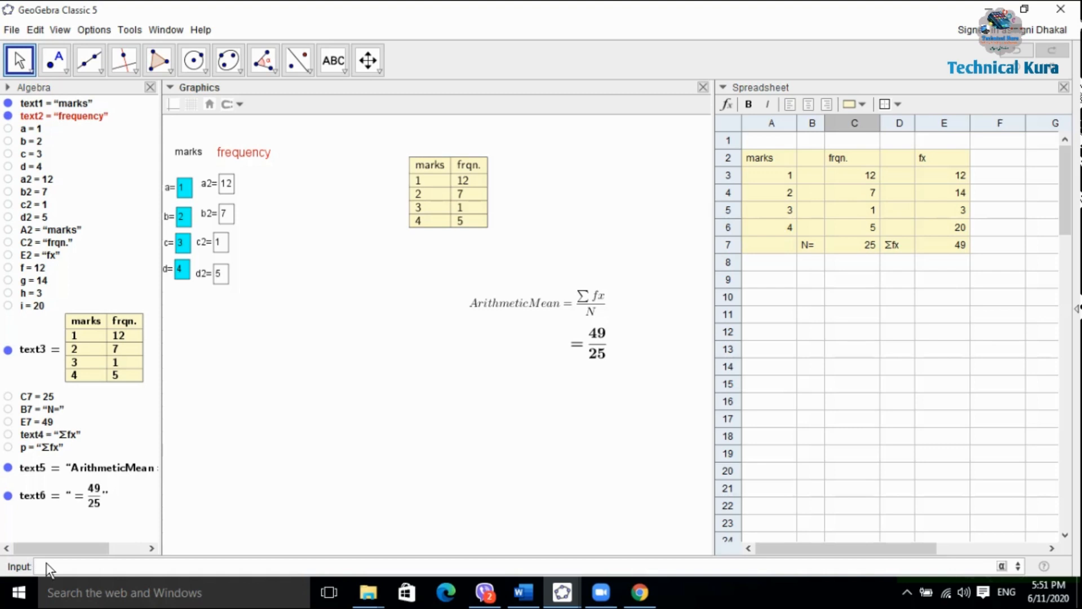
pyautogui.write('e7')
pyautogui.press('BackSpace')
pyautogui.press('BackSpace')
pyautogui.write('E')
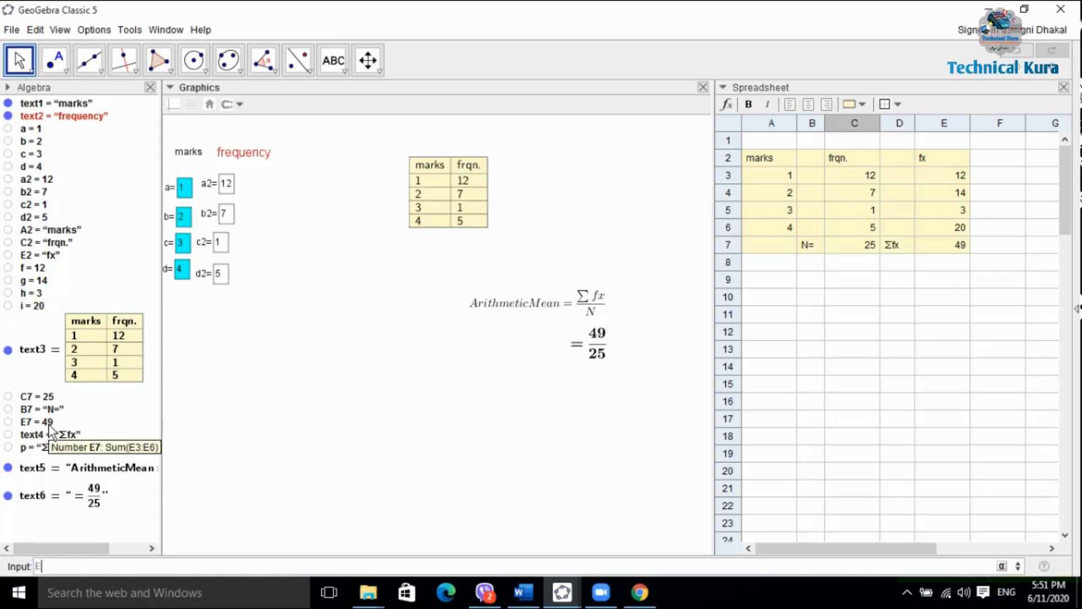
pyautogui.write('7/')
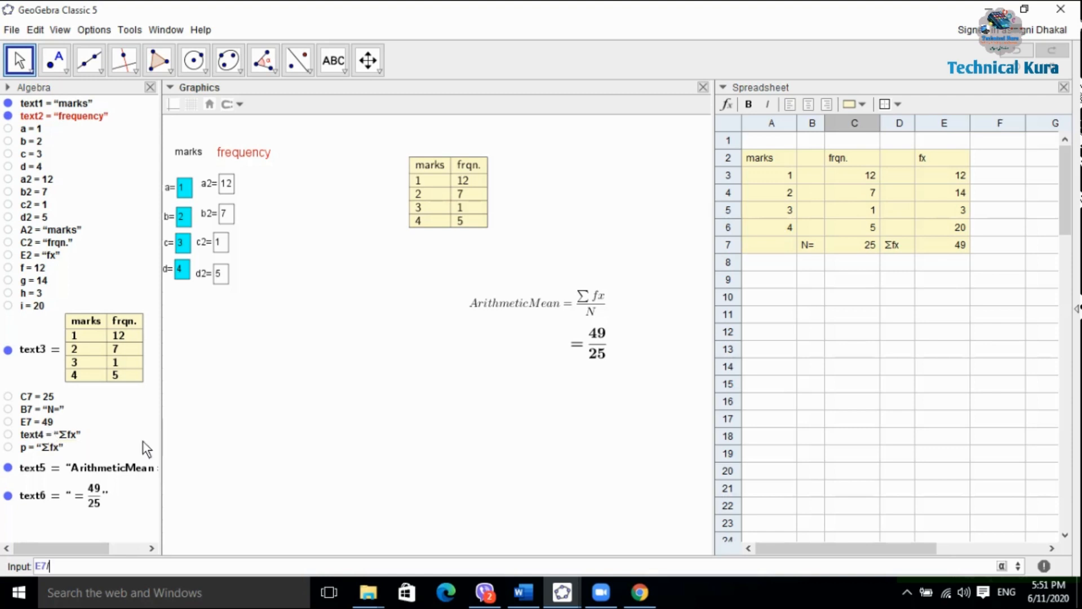
pyautogui.write('C7')
pyautogui.press('Return')
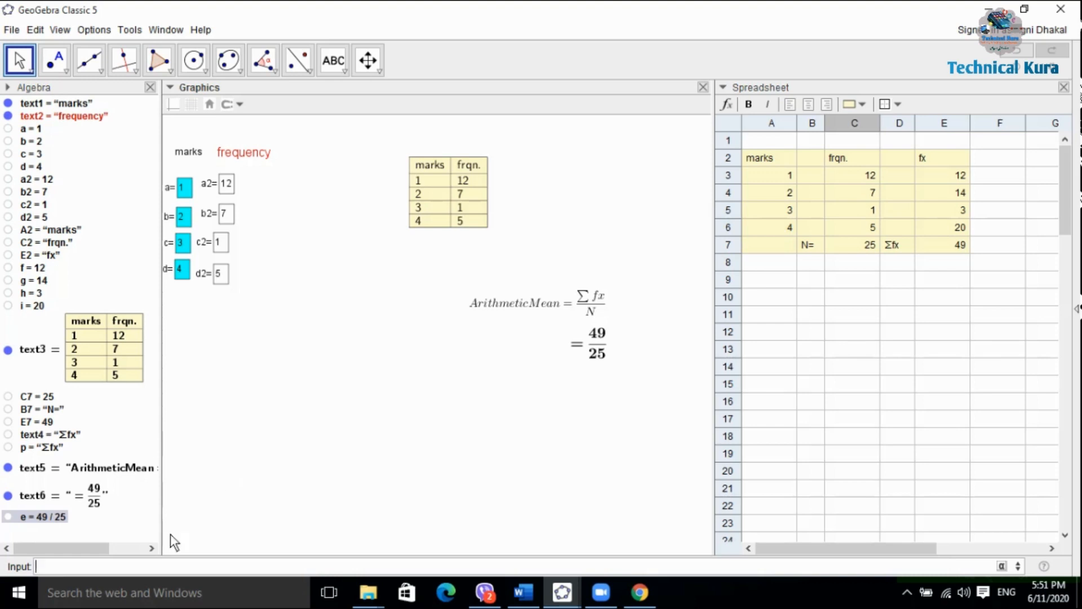
# - Add a text below the 49/25 fraction reading "=" followed by a live reference to the number e
pyautogui.click(150, 549)
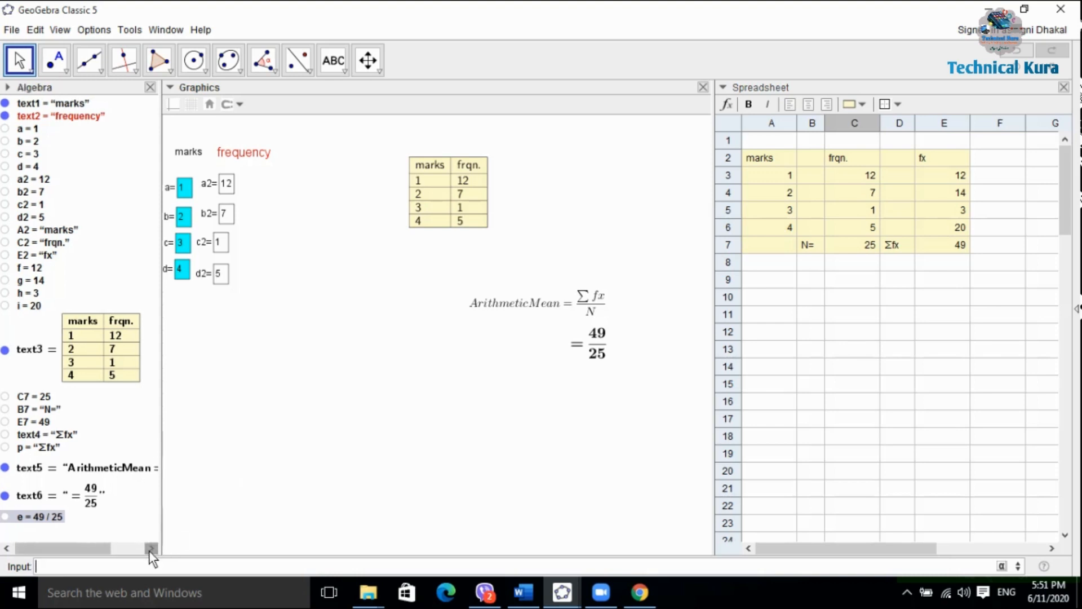
pyautogui.click(6, 548)
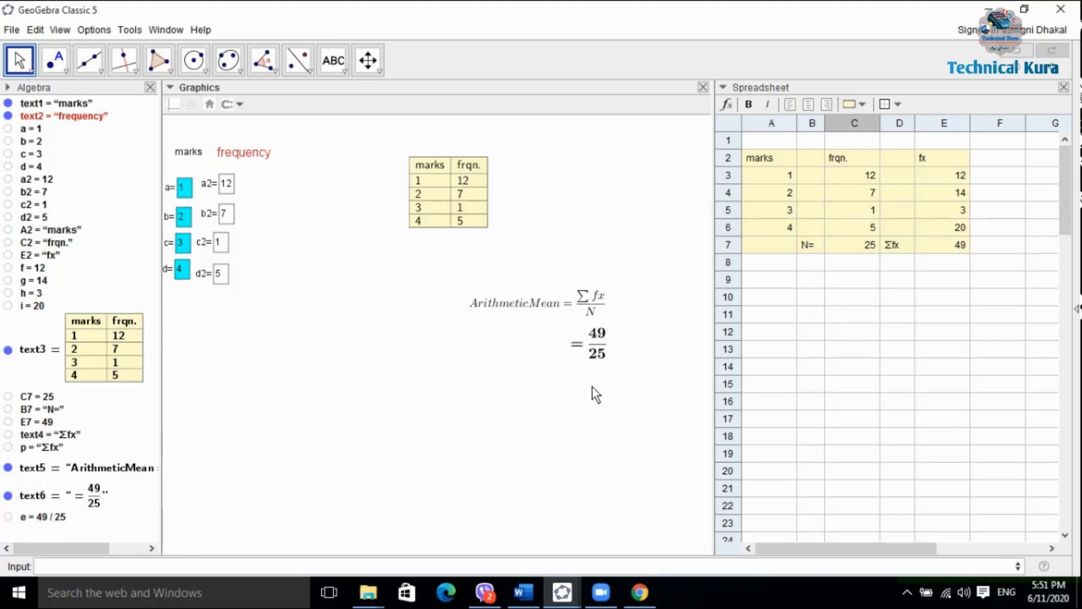
pyautogui.click(334, 61)
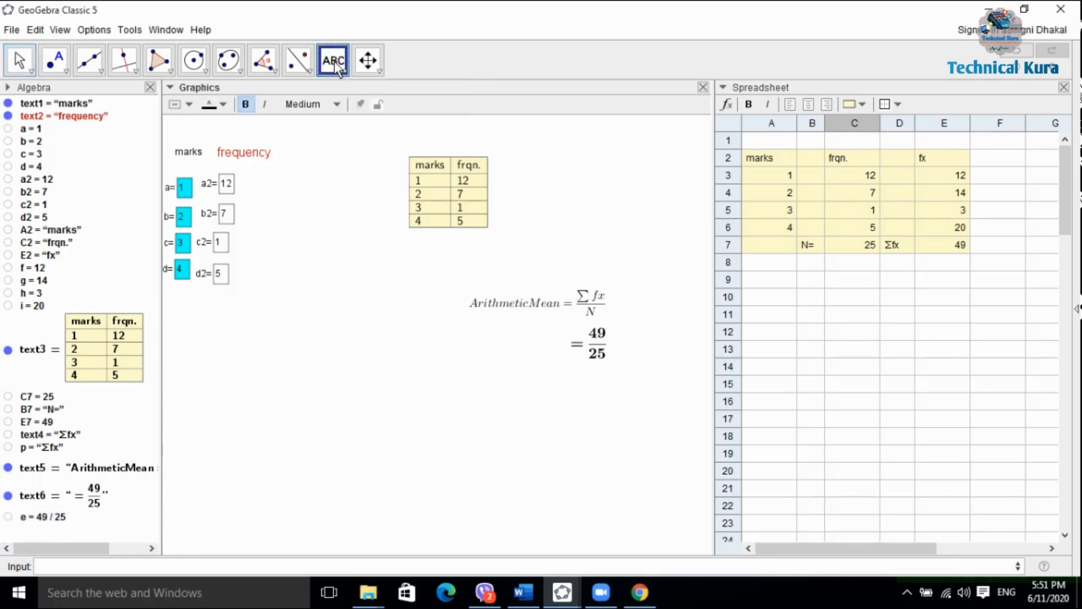
pyautogui.click(604, 388)
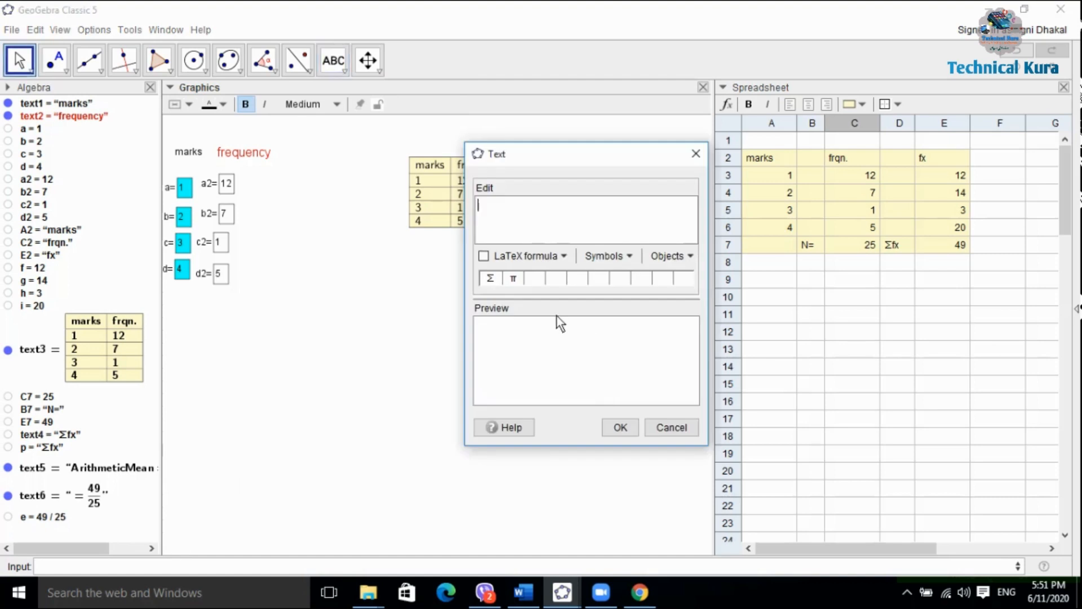
pyautogui.write('=')
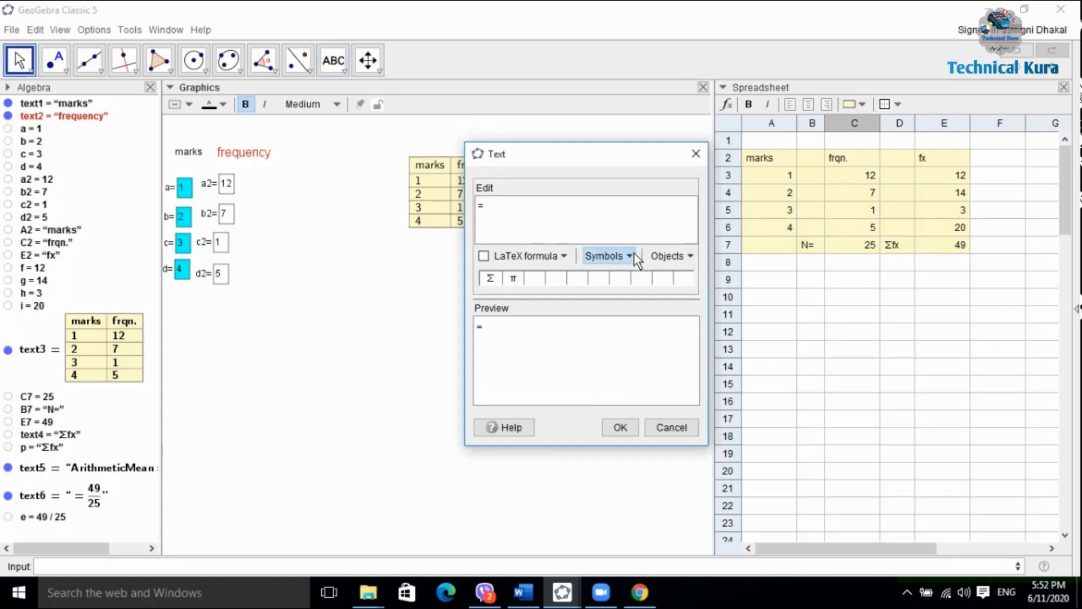
pyautogui.click(688, 256)
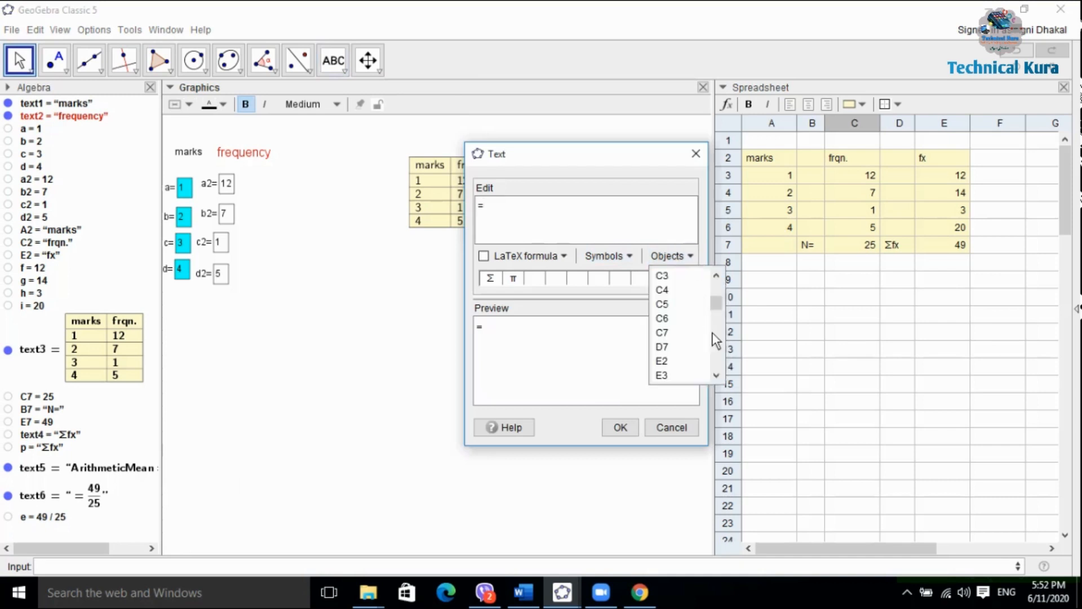
pyautogui.scroll(-4, 716, 354)
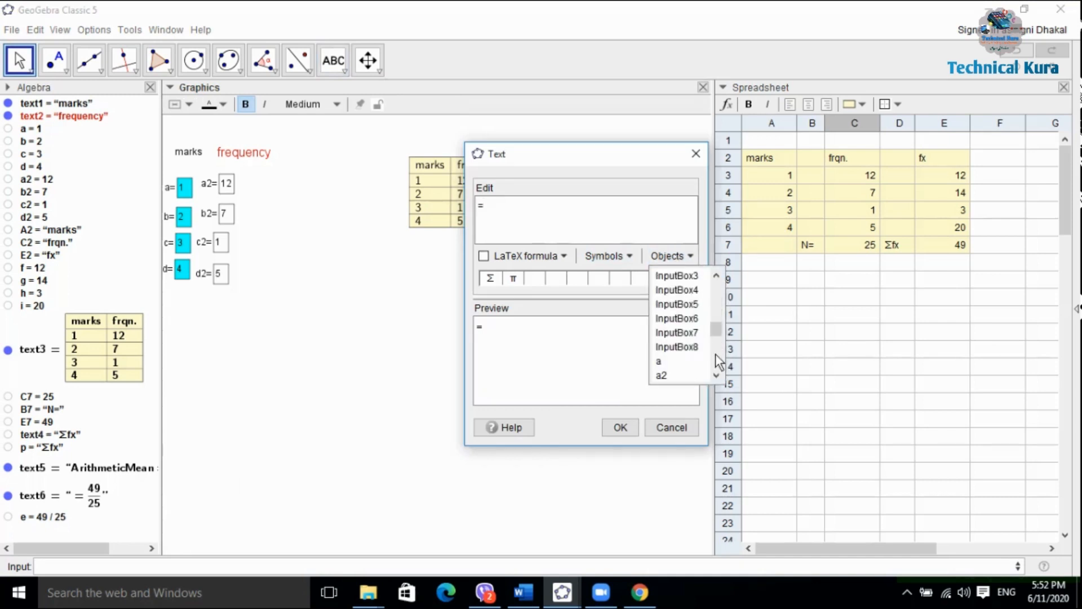
pyautogui.scroll(-2, 715, 354)
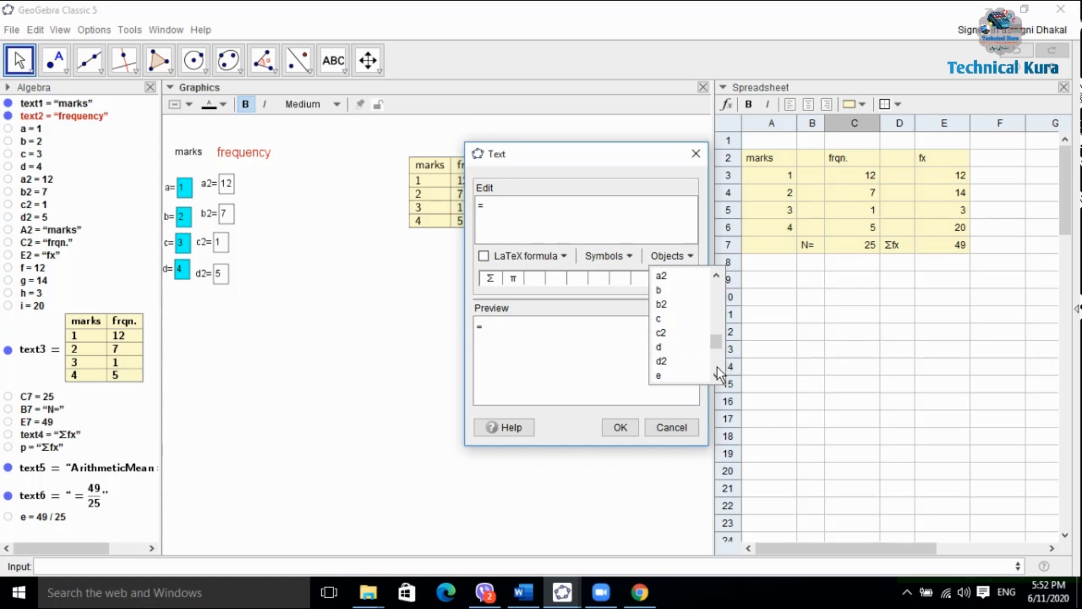
pyautogui.click(661, 374)
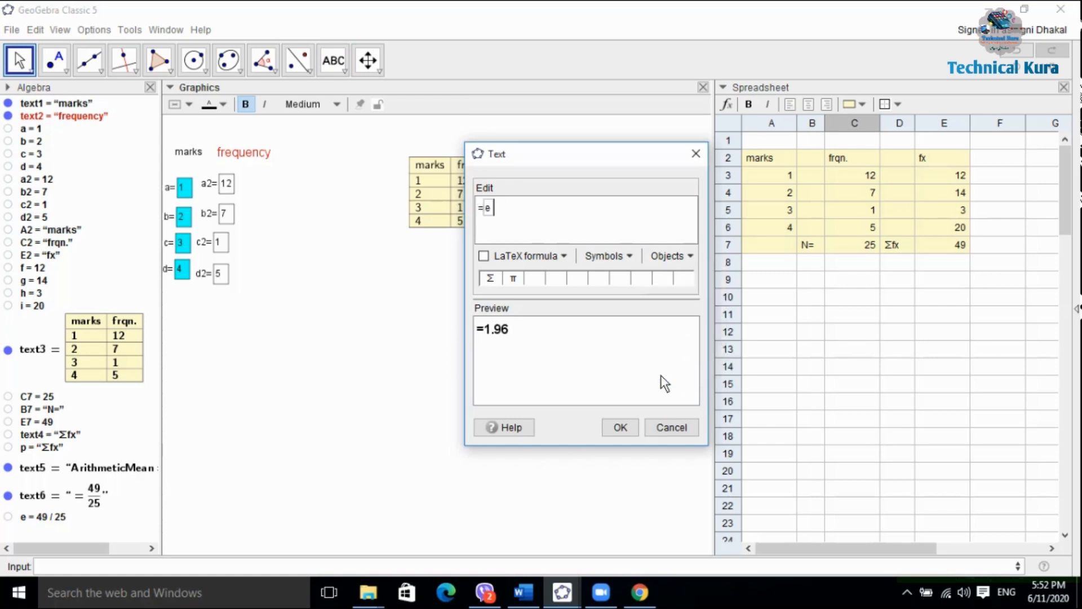
pyautogui.click(623, 424)
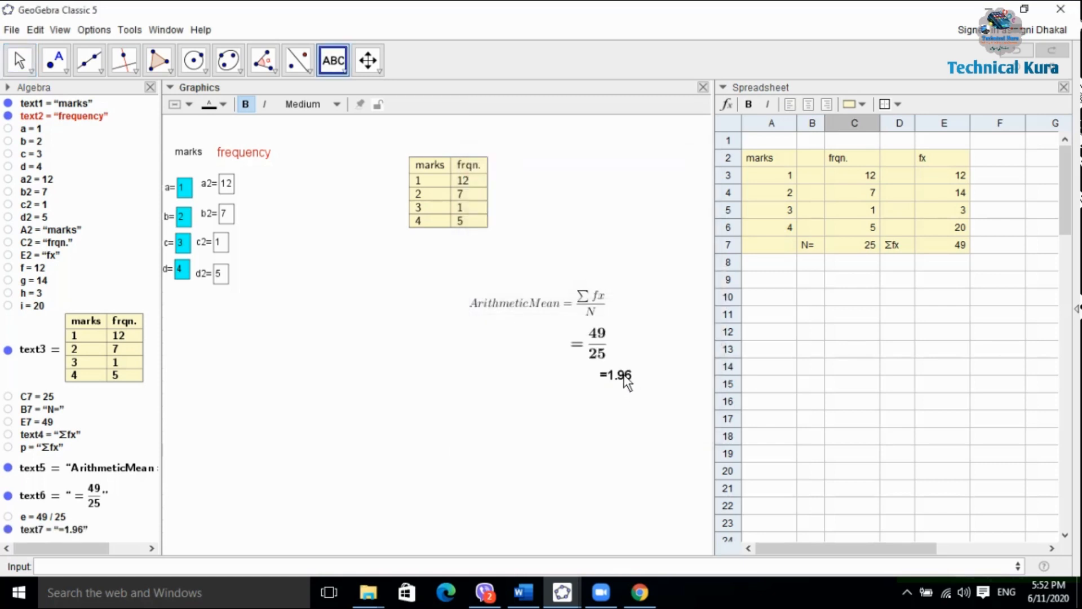
# - Move the result text directly under the substituted fraction, dismiss the unneeded new text dialog and leave the Text tool
pyautogui.moveTo(624, 374); pyautogui.dragTo(603, 381)
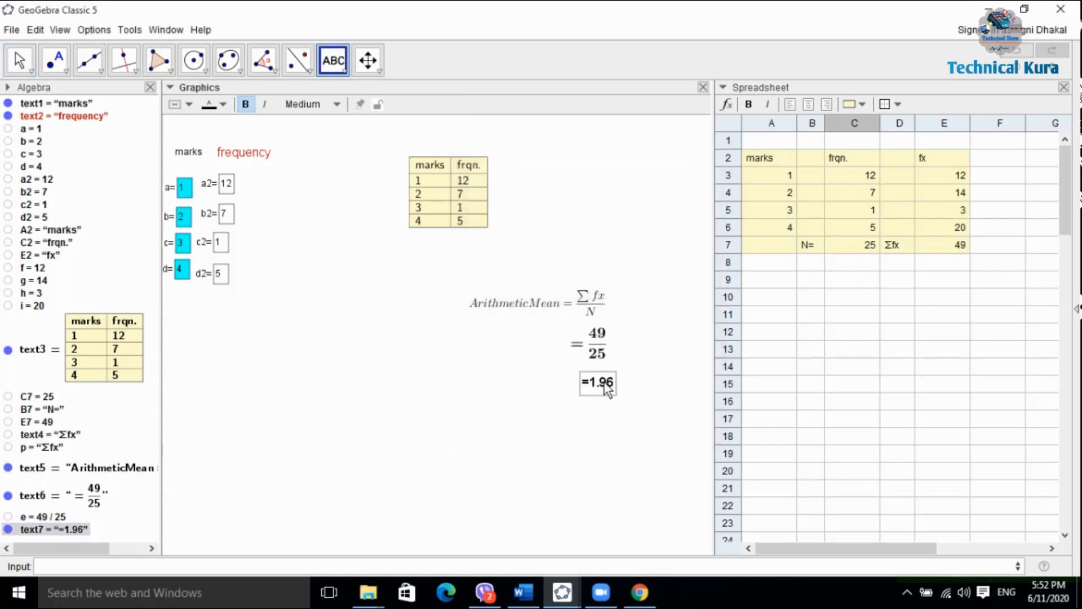
pyautogui.click(637, 384)
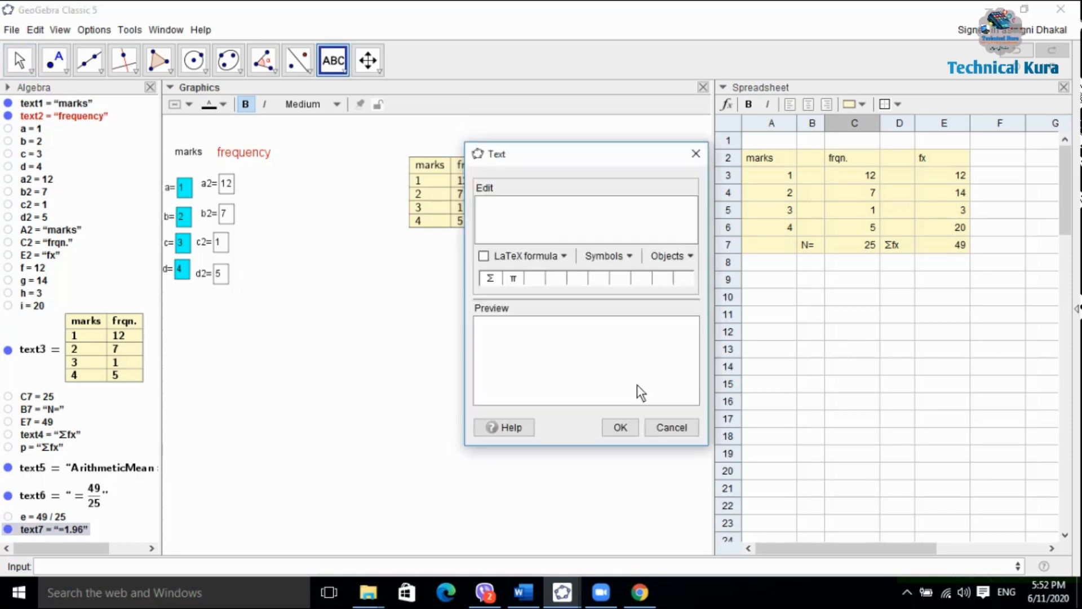
pyautogui.click(701, 149)
pyautogui.click(333, 60)
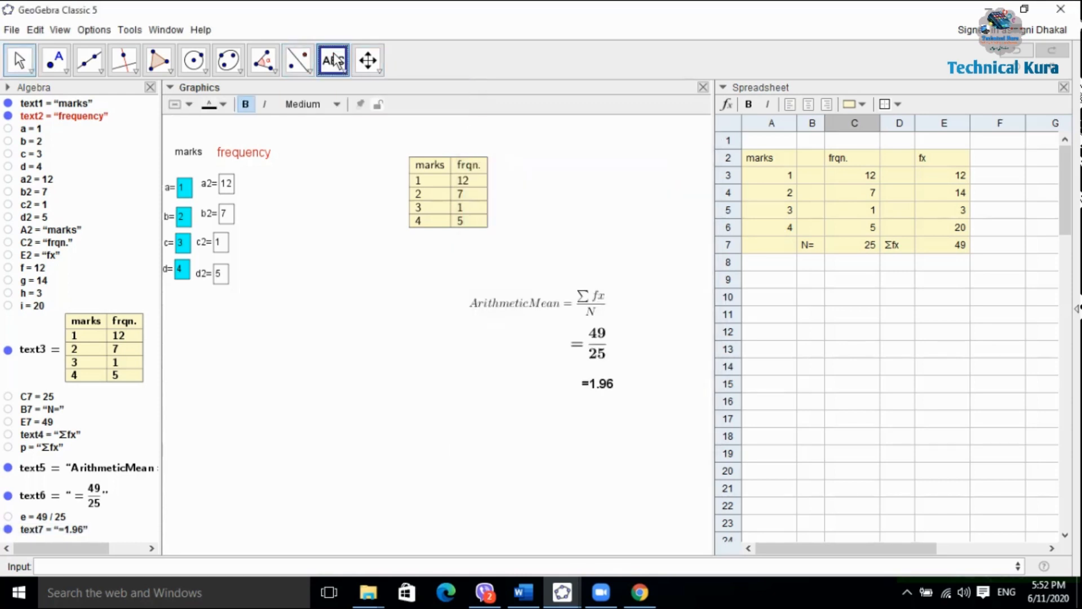
pyautogui.press('Escape')
# - Test the live calculation by setting frequency c2 to 10 and mark a to 10 in their input boxes
pyautogui.click(221, 240)
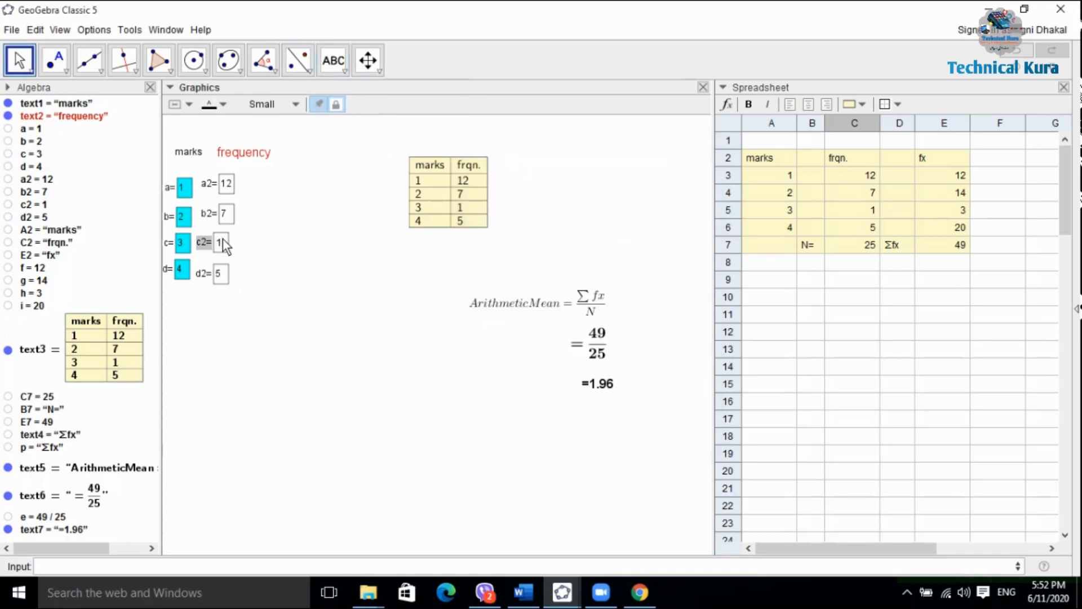
pyautogui.click(268, 265)
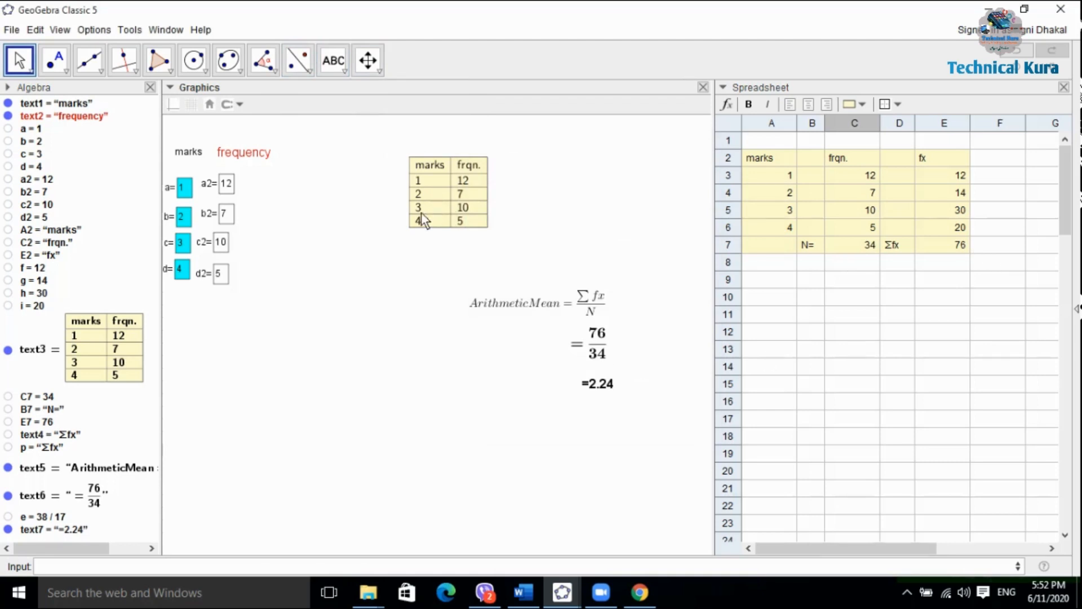
pyautogui.click(183, 188)
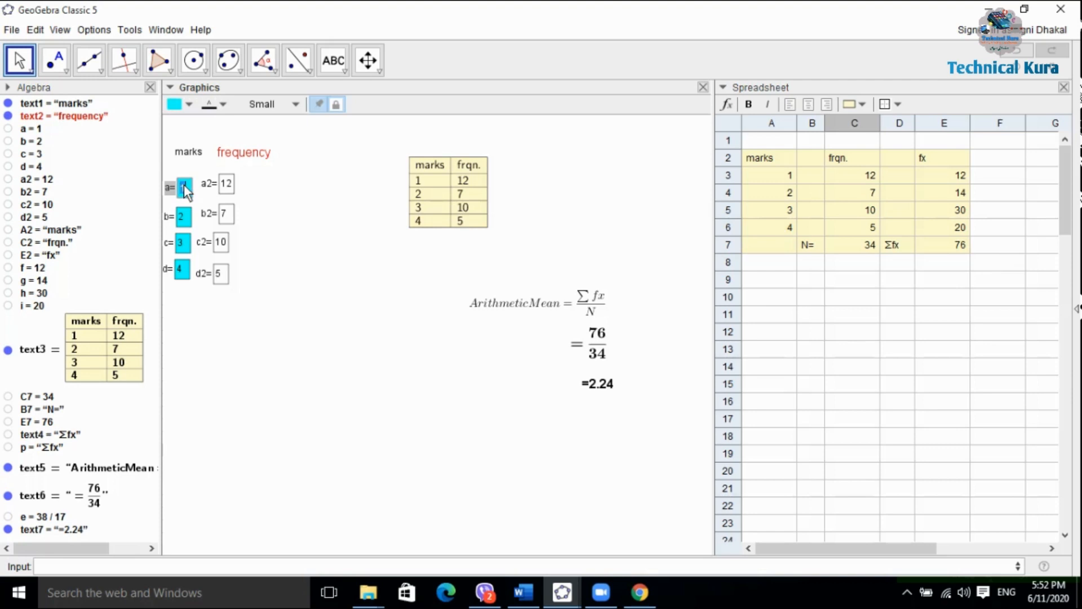
pyautogui.write('0')
pyautogui.click(367, 357)
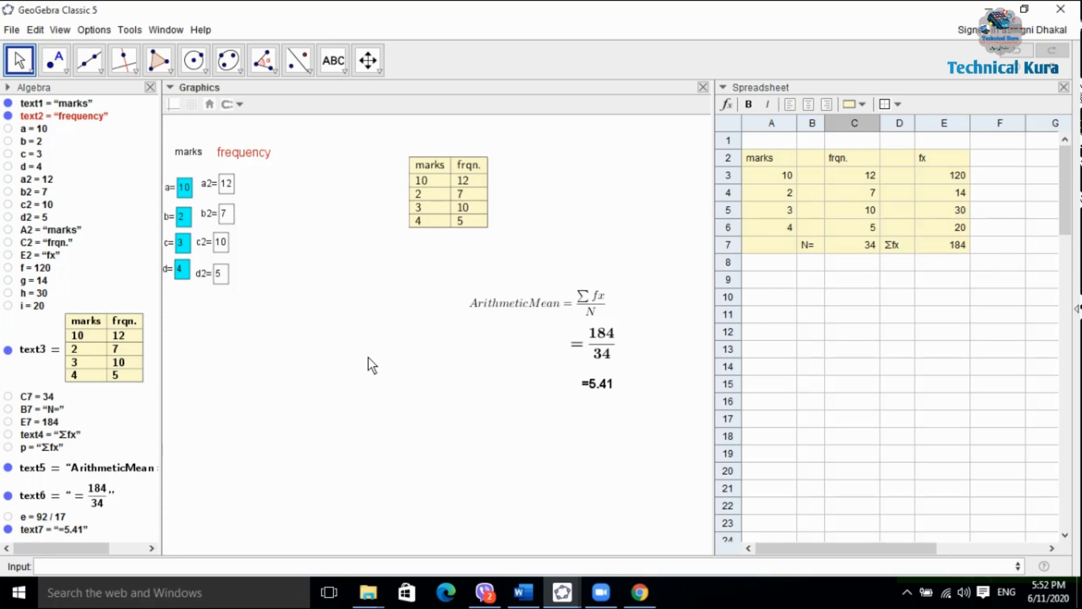